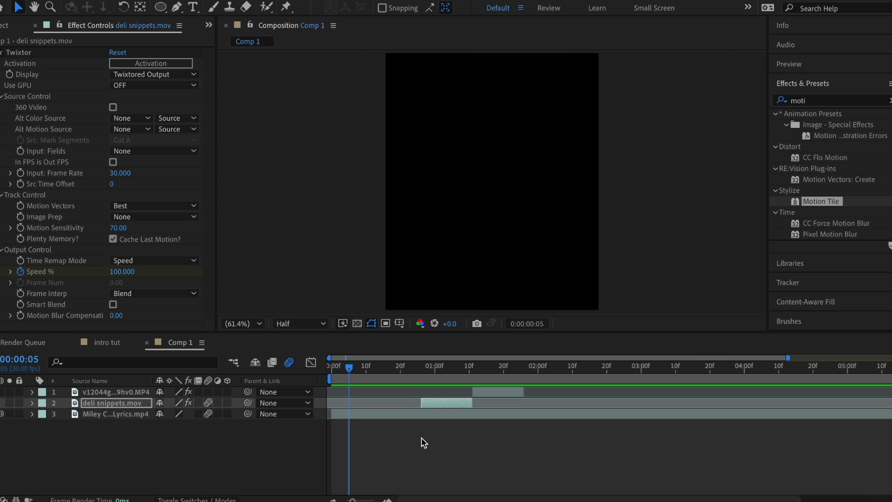
Step: Scrub Comp 1's playhead back to frame 4
drag(348, 460, 345, 461)
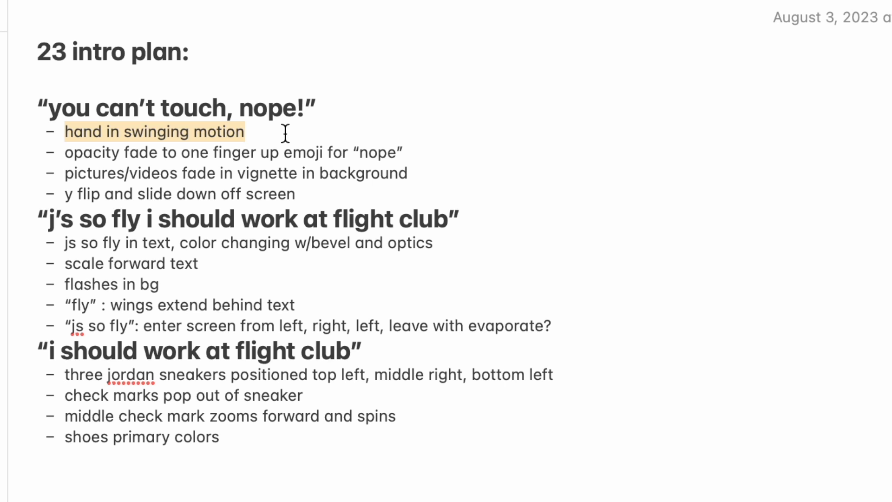
drag(429, 153, 67, 155)
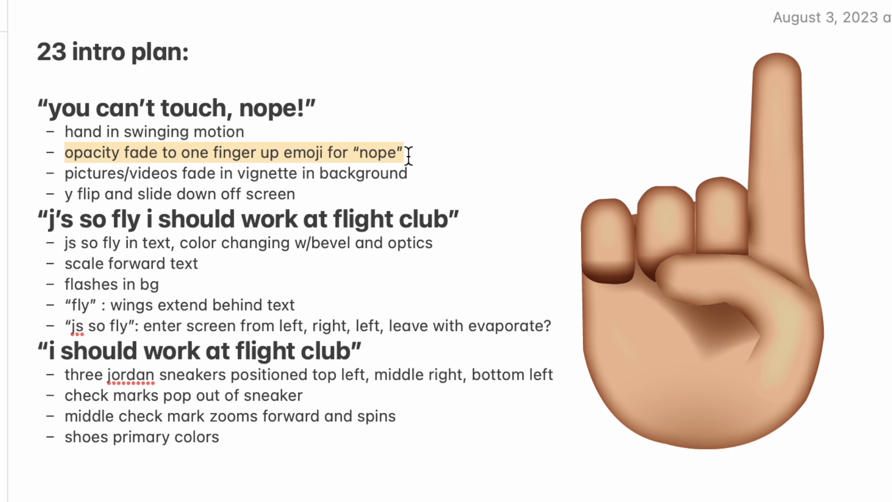
triple_click(436, 174)
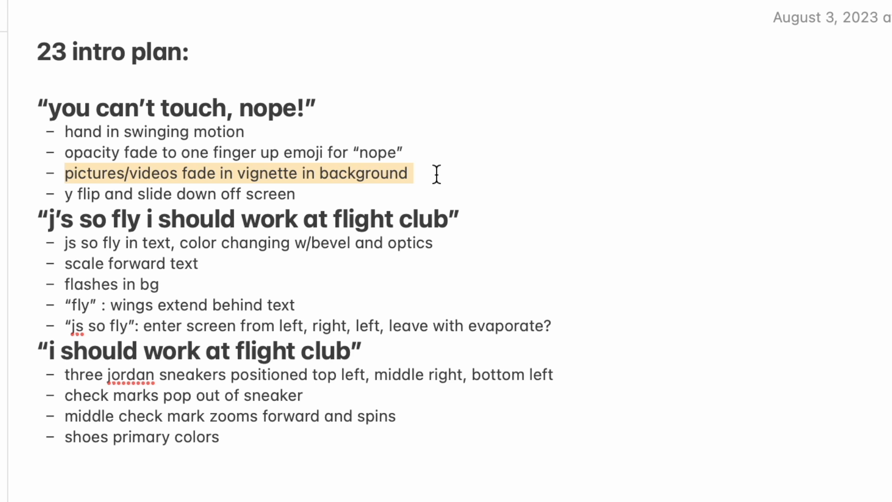
triple_click(345, 199)
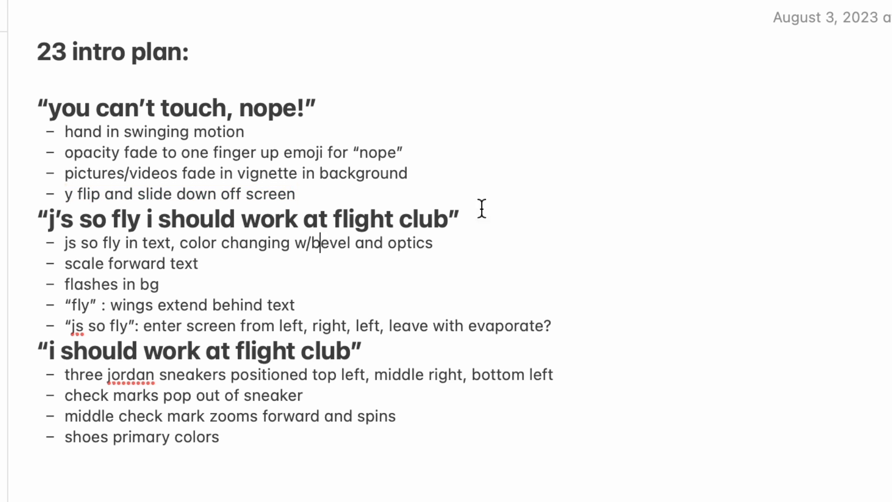
drag(142, 221, 36, 222)
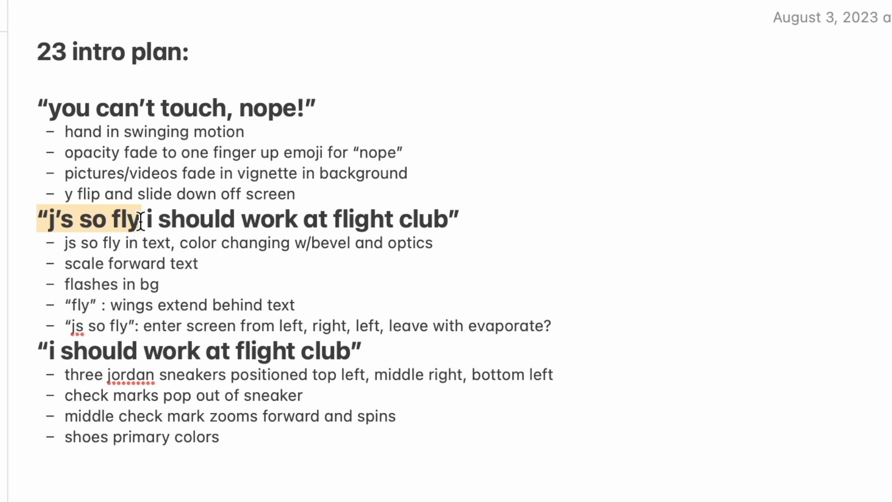
drag(65, 264, 197, 268)
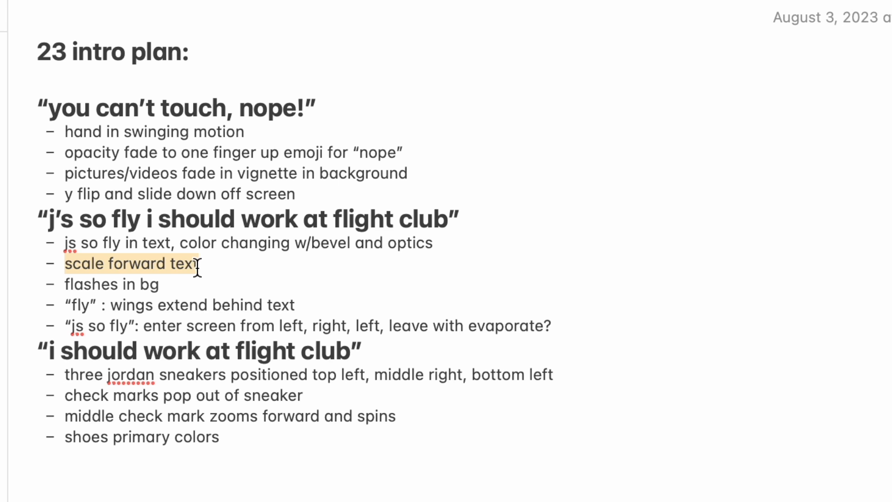
triple_click(223, 280)
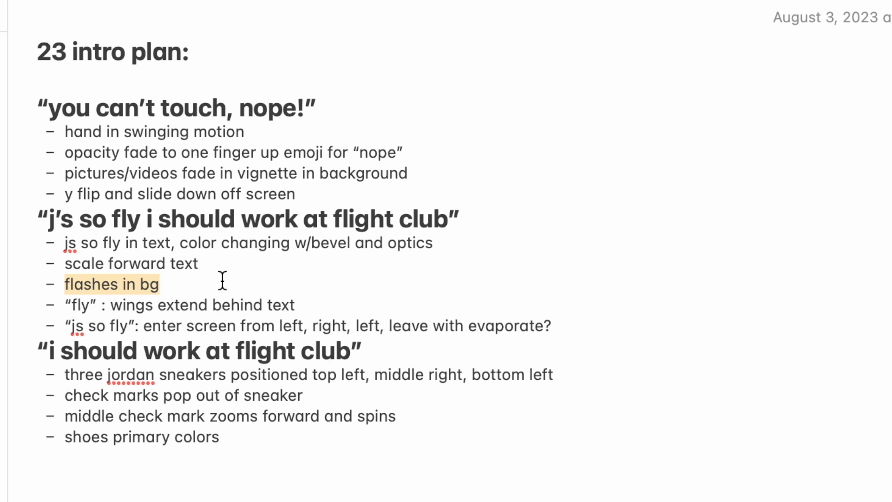
triple_click(335, 308)
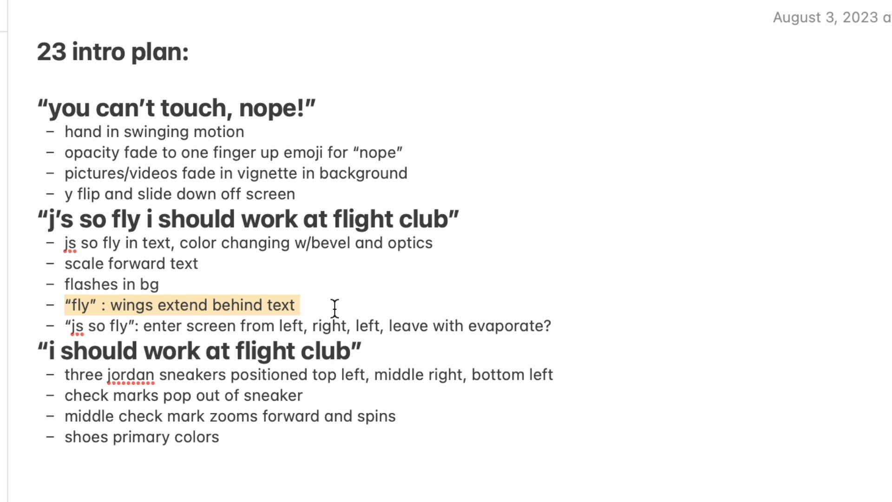
triple_click(66, 325)
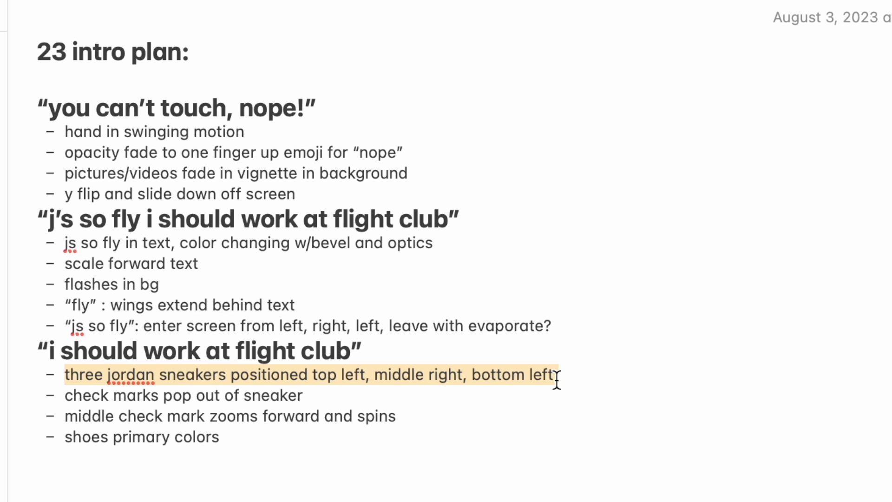
Step: Highlight the two check-mark bullets in the flight club plan, then clear the selection
triple_click(226, 405)
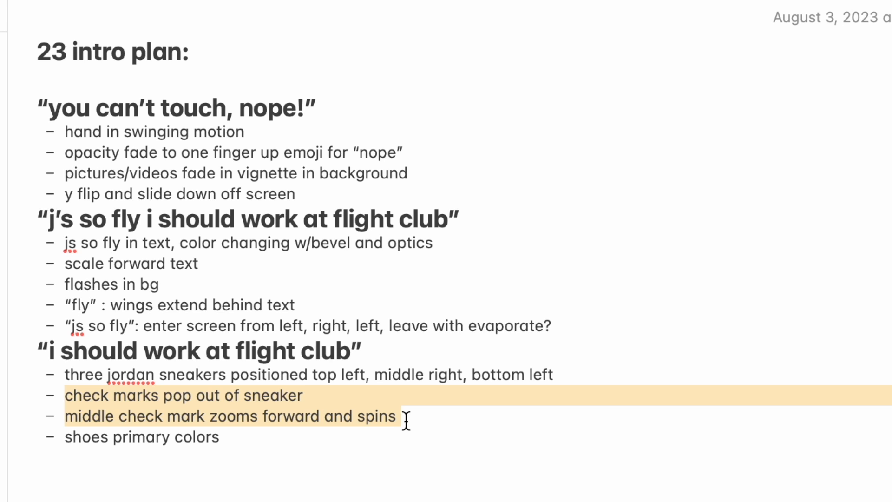
click(424, 464)
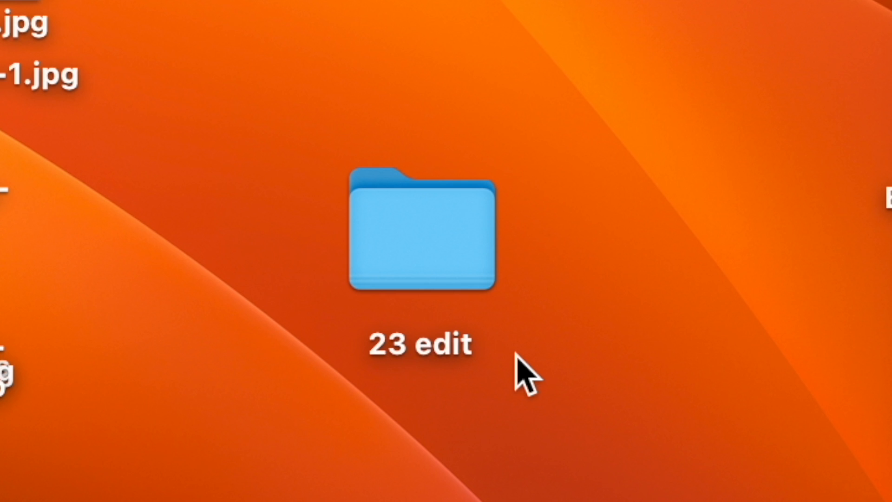
Step: Open the 23 edit image folder, then jump Comp 2 to 0:00:01:16
double_click(424, 259)
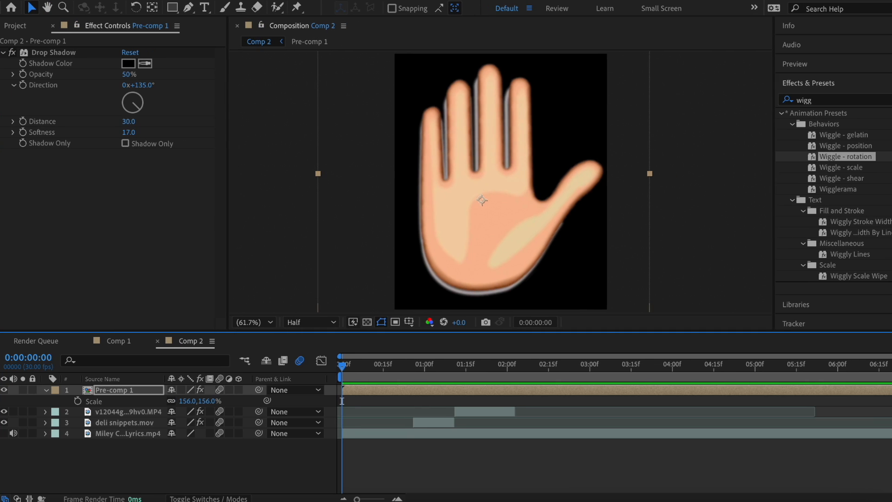
click(469, 364)
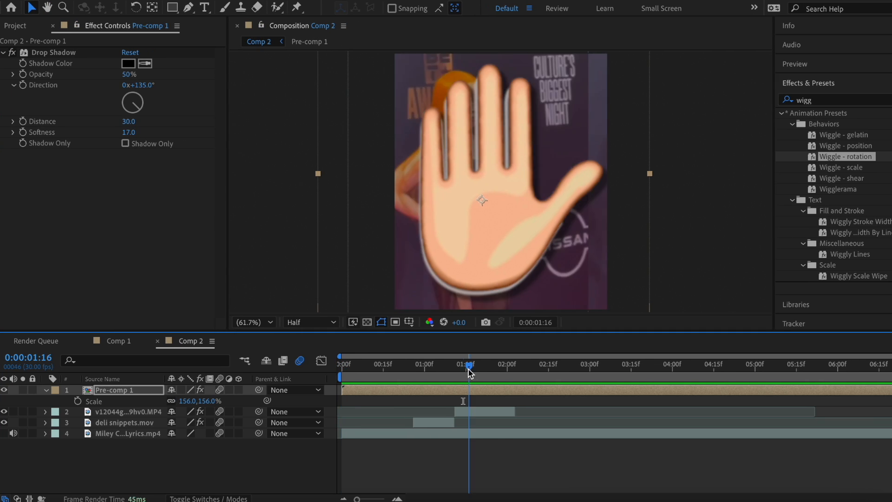
drag(467, 368, 487, 381)
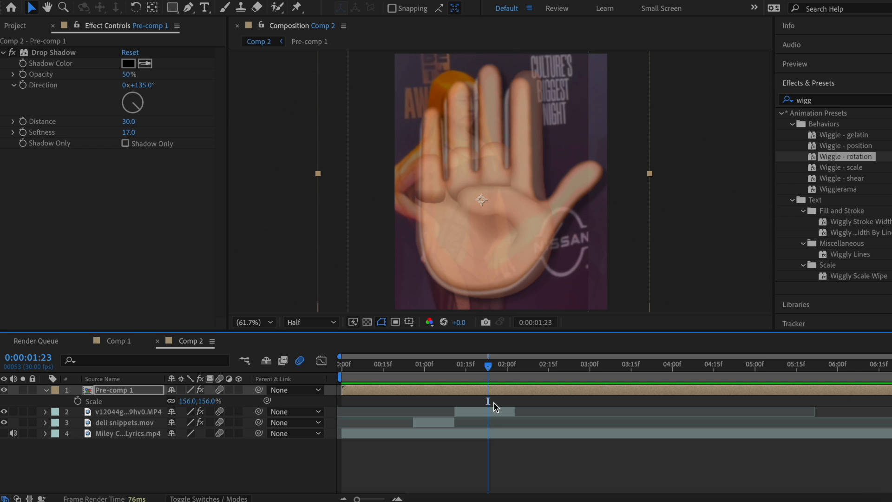
drag(488, 367, 442, 376)
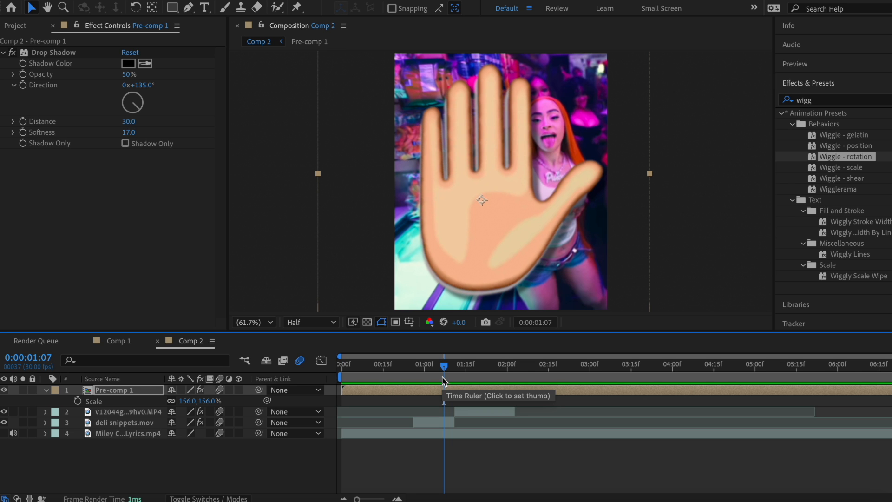
mouse_move(441, 377)
mouse_down()
mouse_move(425, 375)
mouse_move(500, 387)
mouse_move(387, 370)
mouse_move(446, 377)
mouse_up()
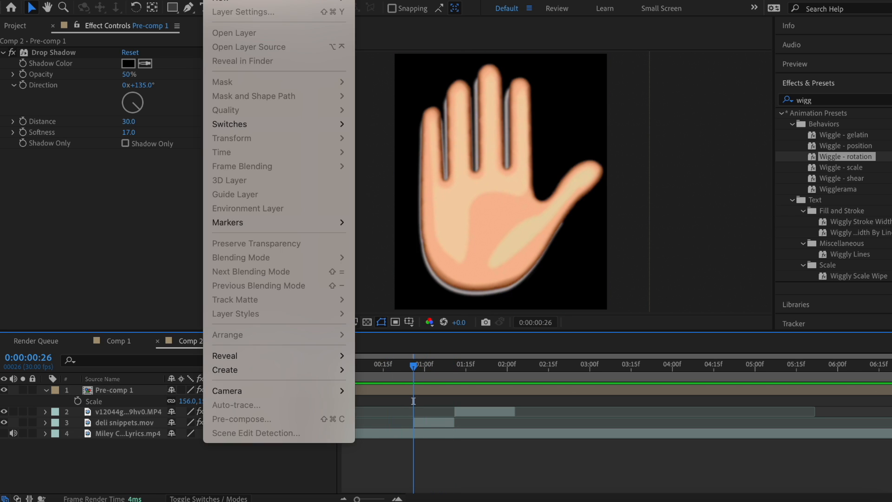
Step: Add Comp 2 markers at 0:00:00:26 and near 0:00:01:10, then move the current time
mouse_move(238, 218)
click(378, 222)
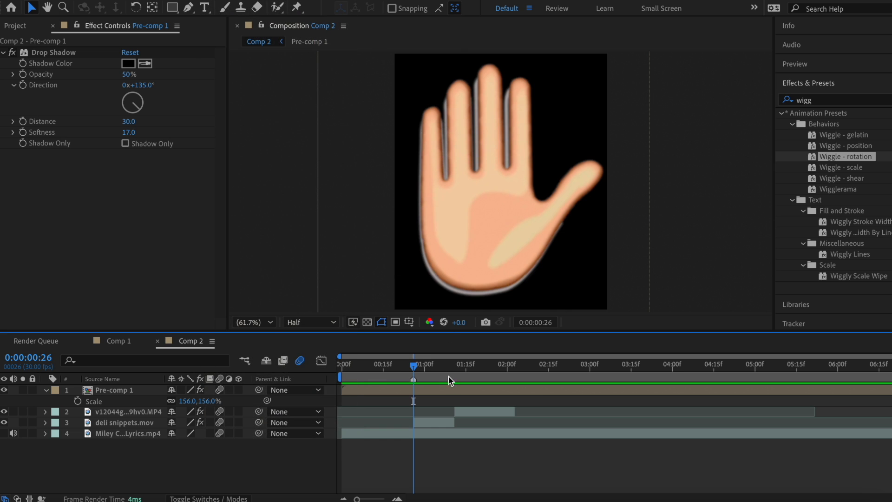
click(451, 375)
click(257, 4)
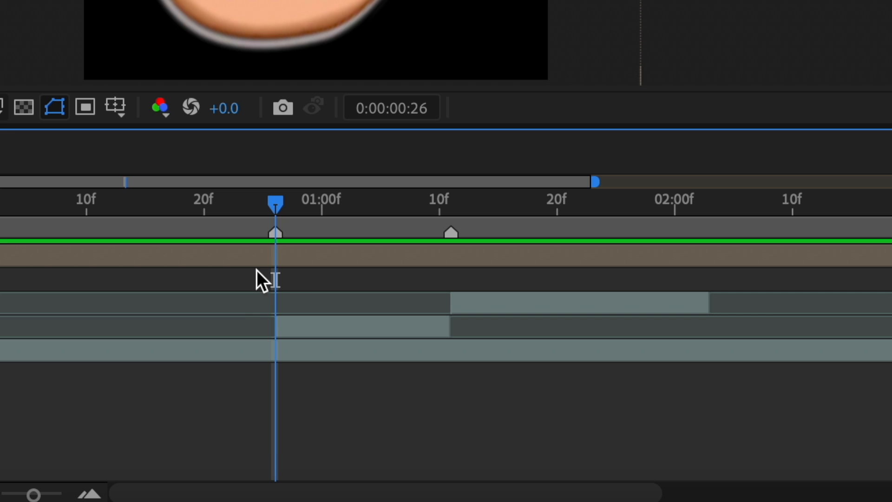
drag(278, 205, 454, 203)
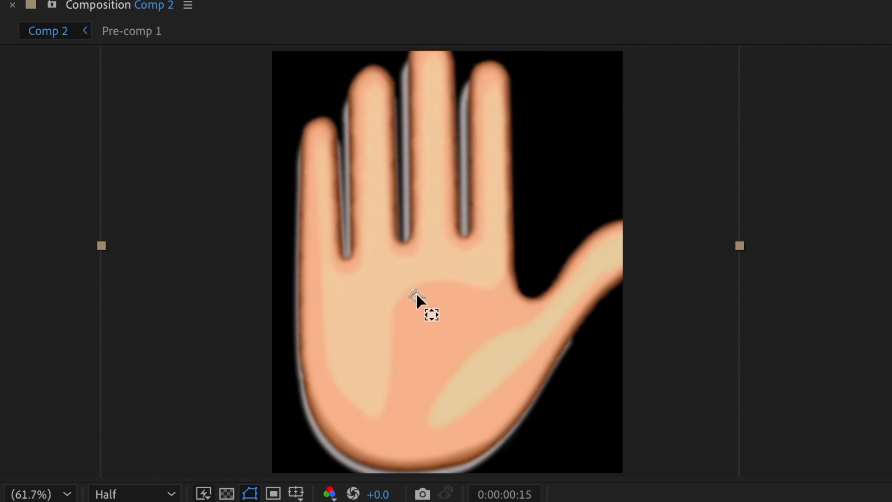
Step: Move the hand's anchor to its bottom edge, make it 3D, and keyframe Z and Y Rotation
drag(416, 297, 404, 469)
key(p)
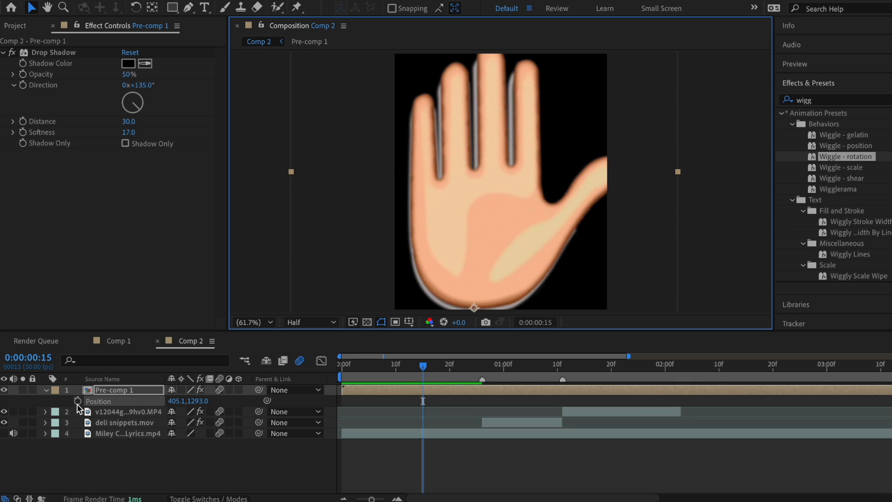
key(r)
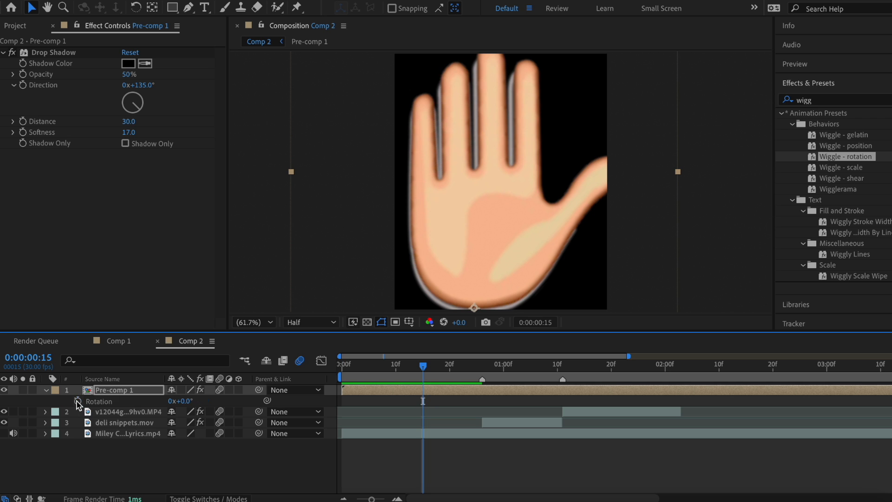
click(77, 401)
click(239, 389)
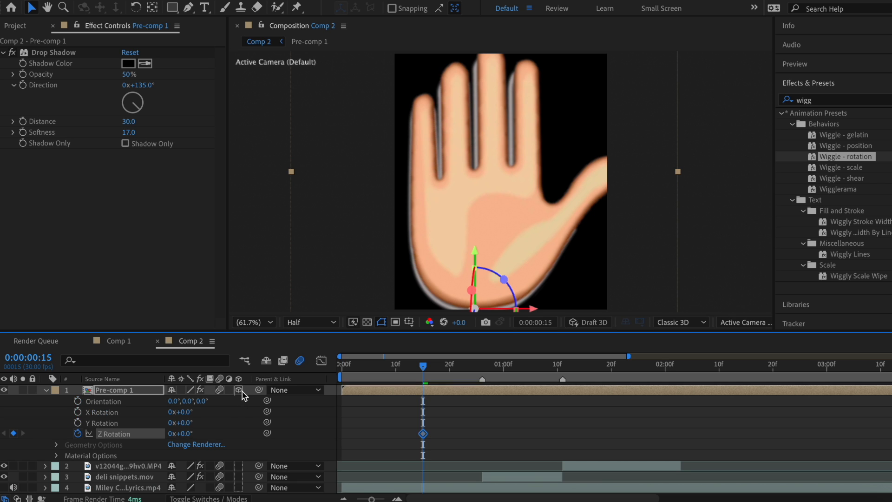
click(77, 422)
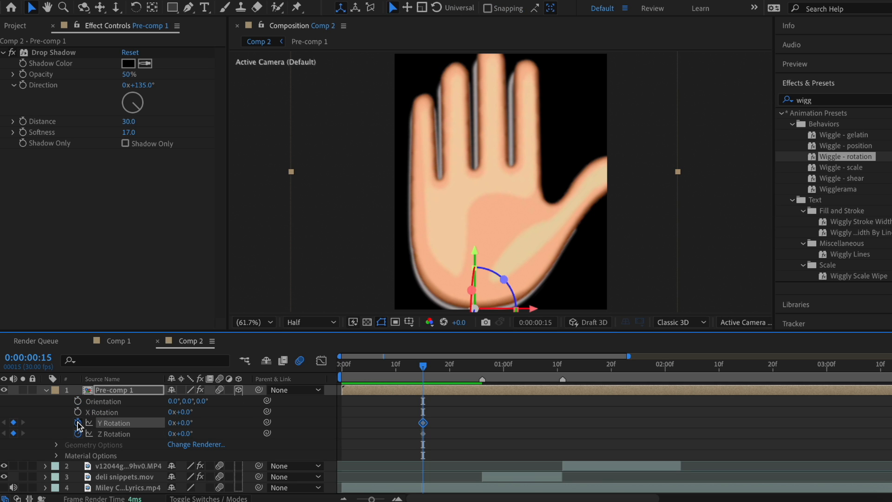
drag(448, 374, 540, 377)
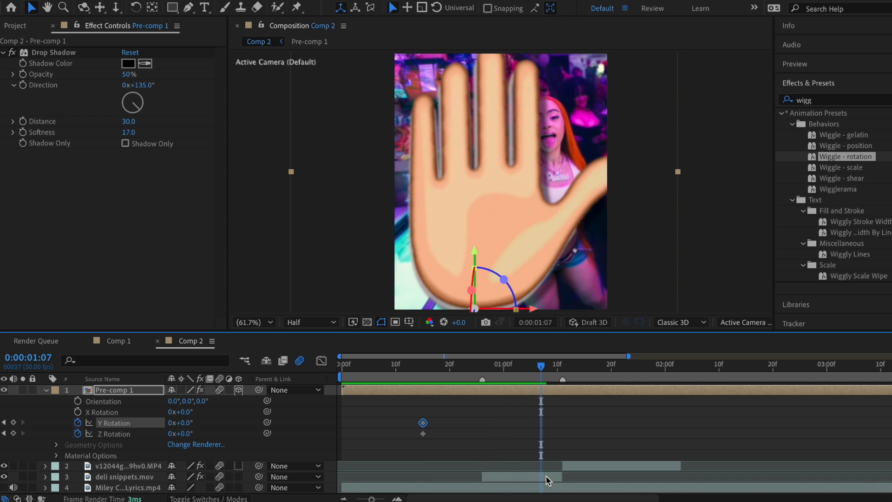
key(u)
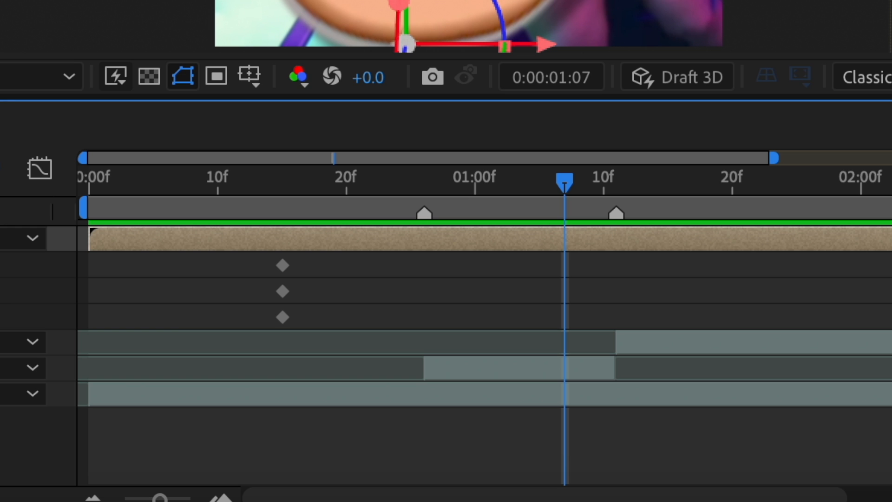
drag(0, 265, 0, 317)
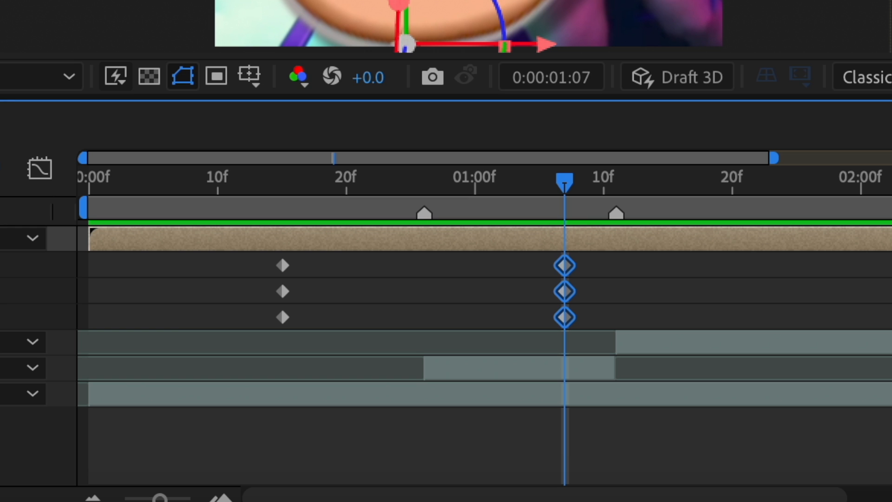
drag(187, 412, 273, 420)
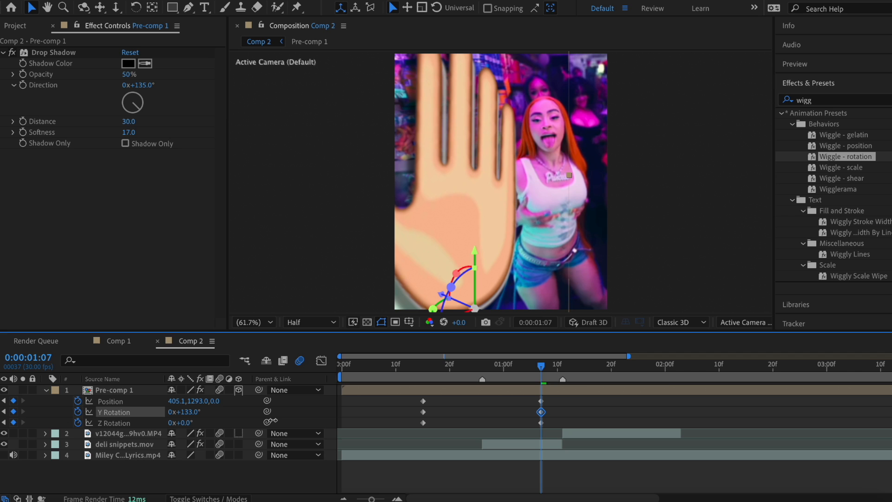
drag(180, 423, 204, 423)
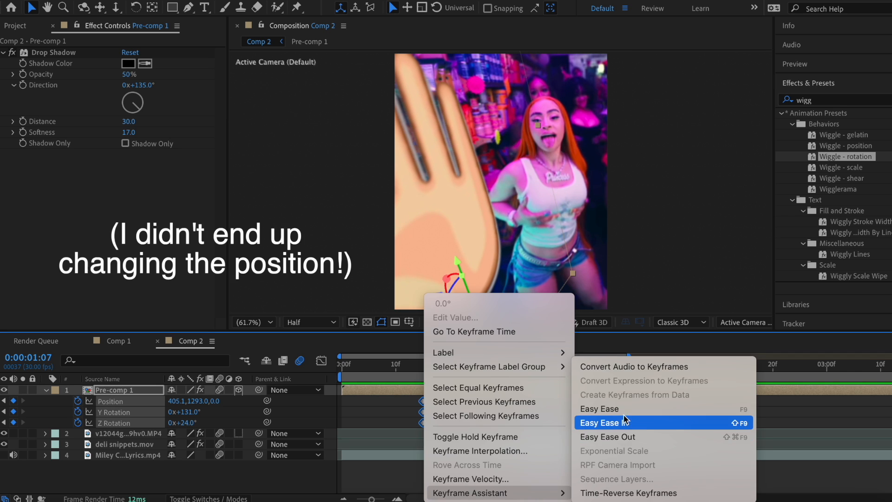
click(620, 408)
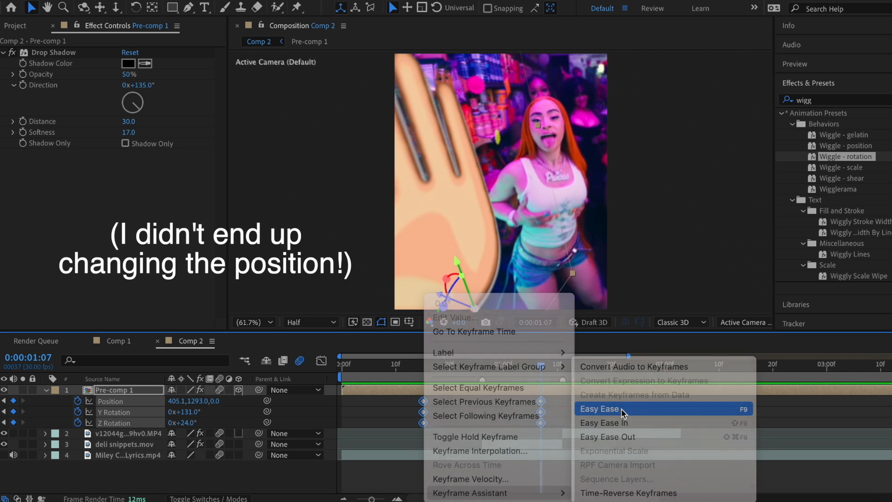
click(391, 367)
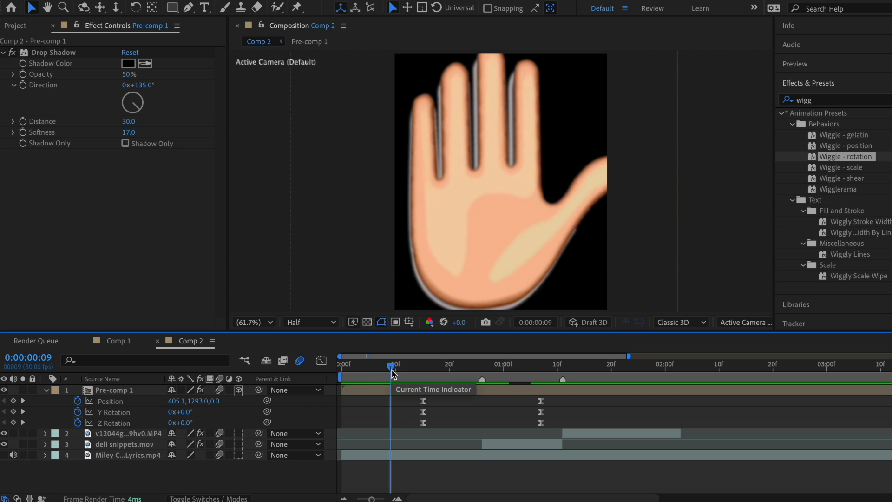
drag(392, 373, 602, 380)
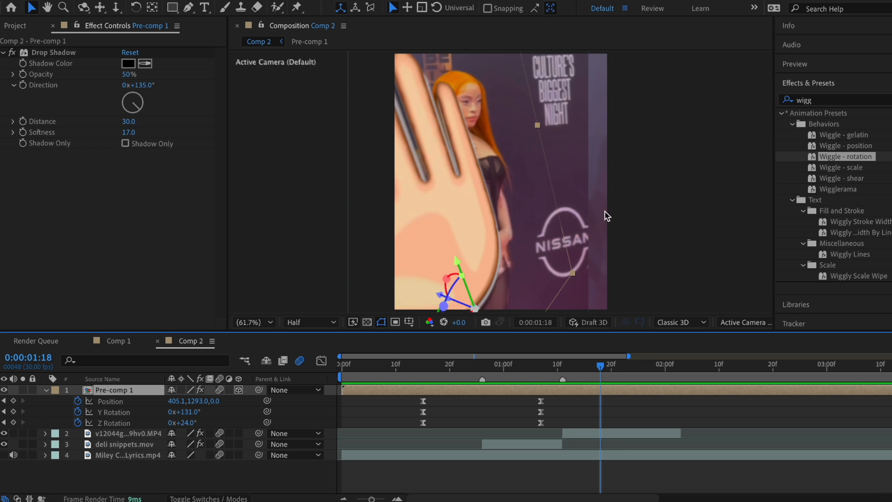
Step: Create Null 4, parent Pre-comp 1 to it, and switch Null 4 to 3D
click(209, 0)
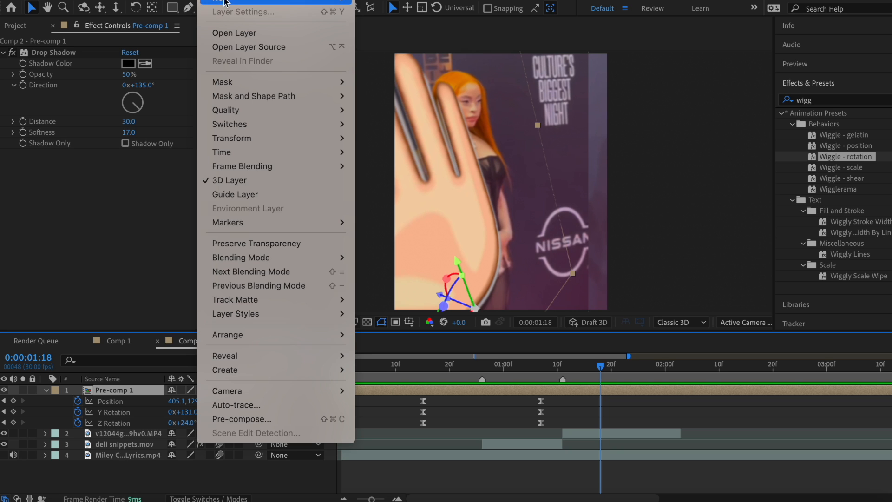
mouse_move(242, 1)
click(448, 55)
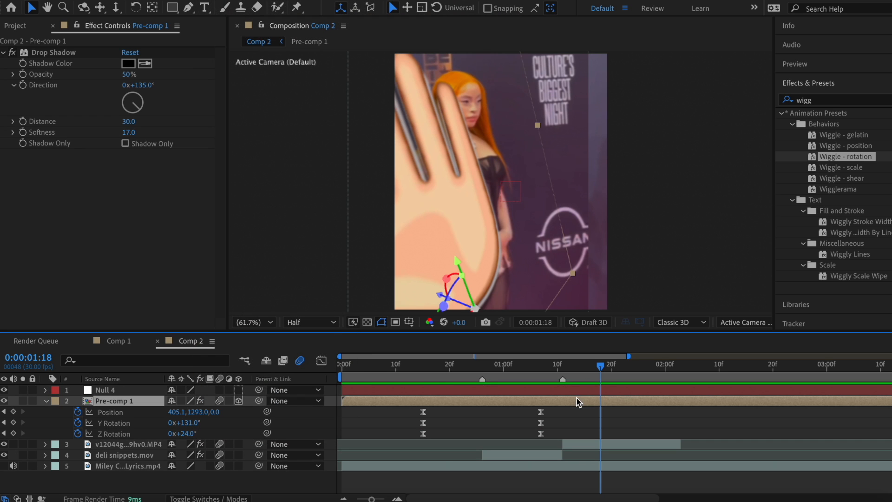
drag(259, 400, 484, 388)
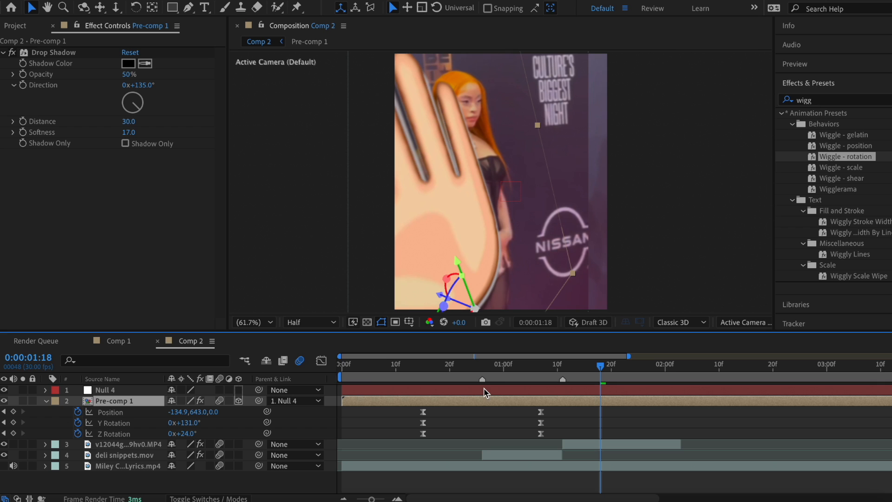
click(239, 390)
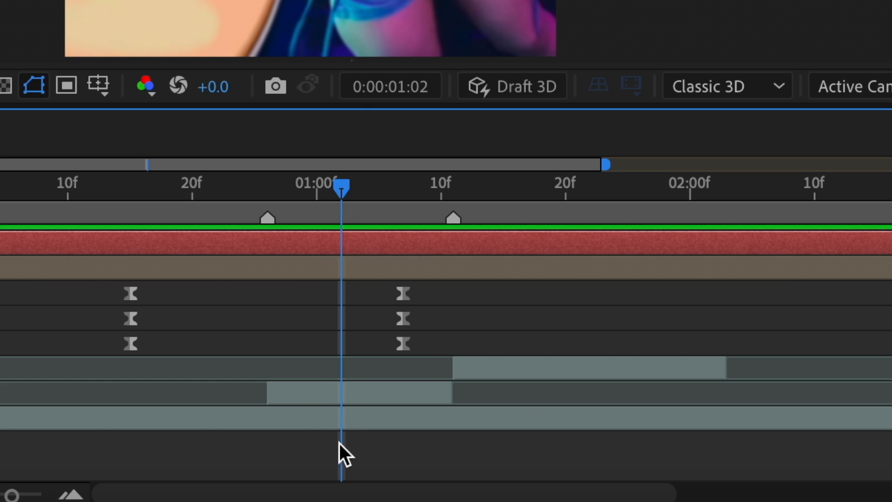
Step: Pivot Null 4 at the hand's base and keyframe Y Rotation to about -90° at 1:22, removing Z keys
key(r)
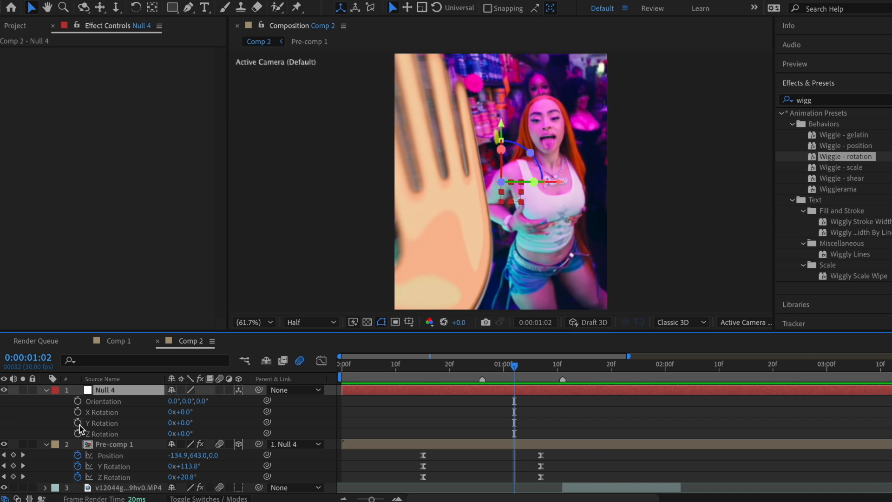
click(77, 422)
click(77, 433)
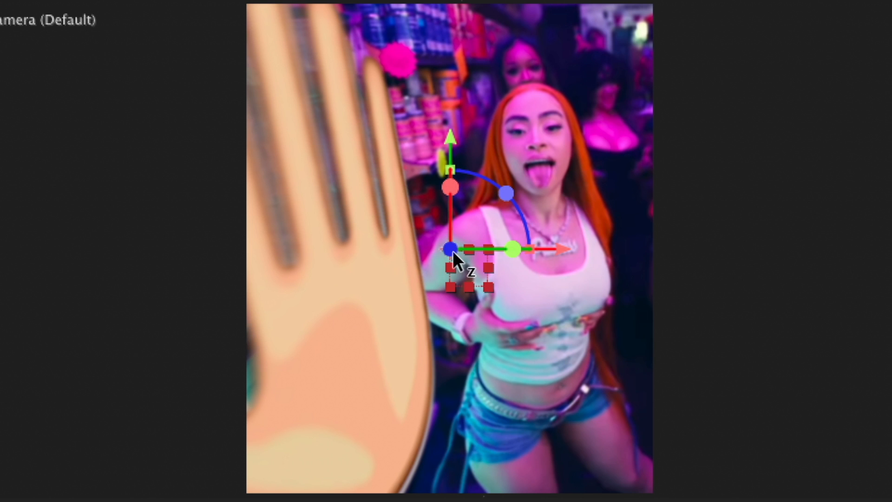
drag(449, 251, 401, 493)
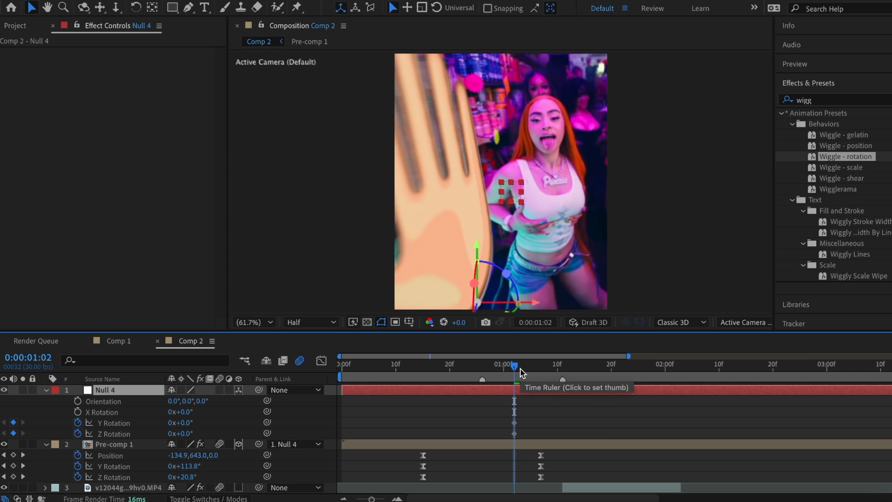
drag(520, 375, 621, 370)
click(13, 422)
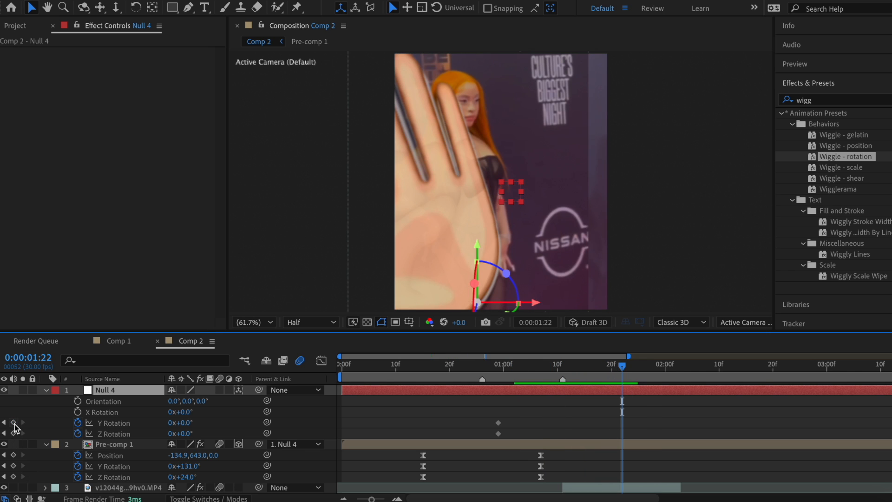
click(13, 433)
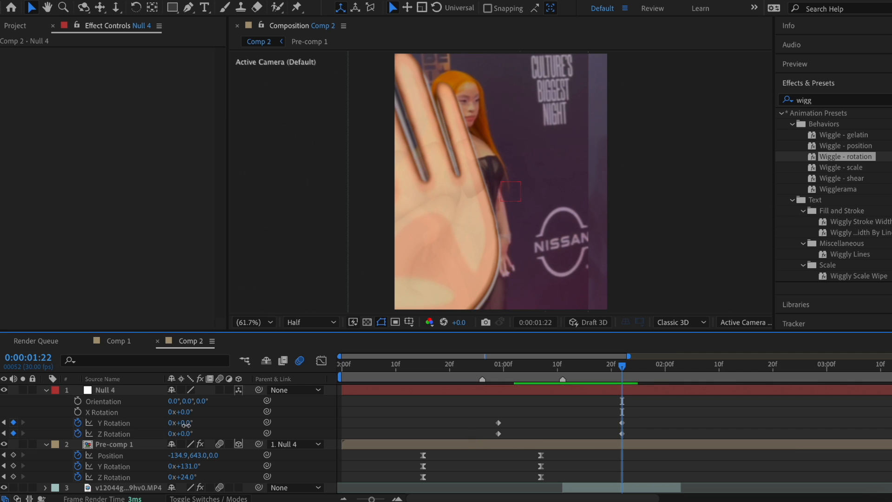
drag(182, 422, 131, 429)
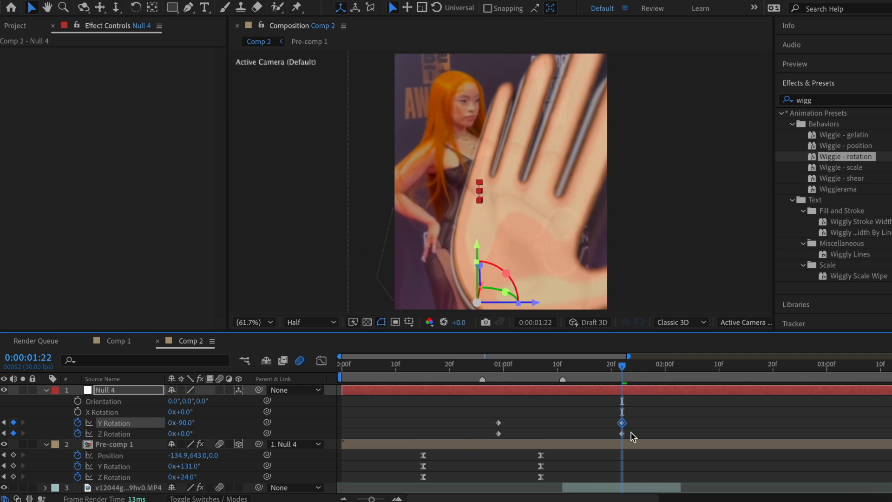
drag(636, 434, 488, 438)
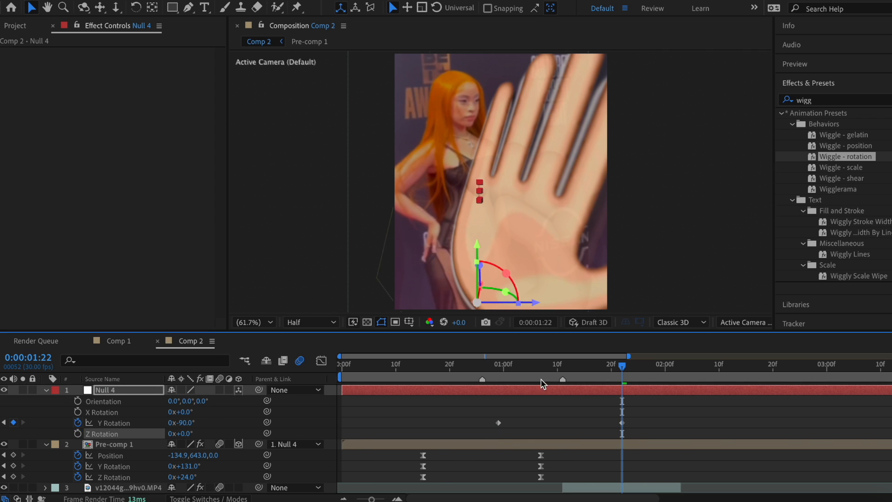
key(alt+shift+p)
Step: Add Position and Scale keyframes, sliding the hand right and shrinking it slightly at 1:22
key(s)
click(78, 401)
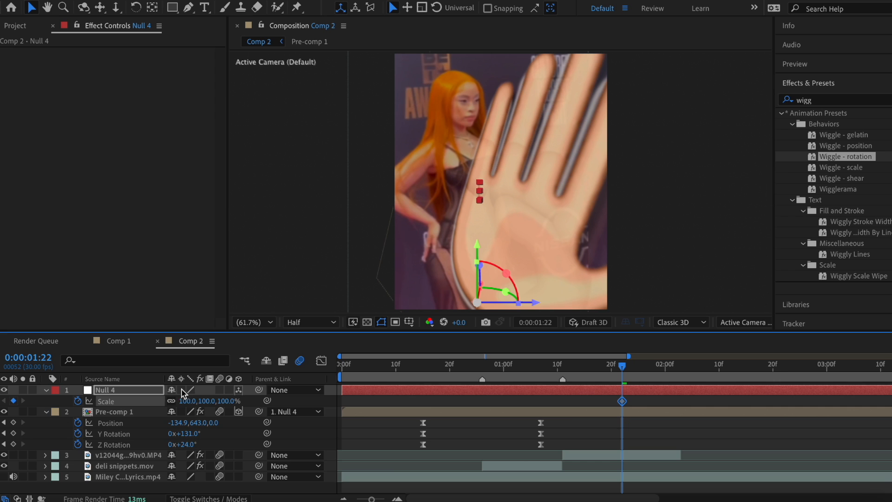
key(u)
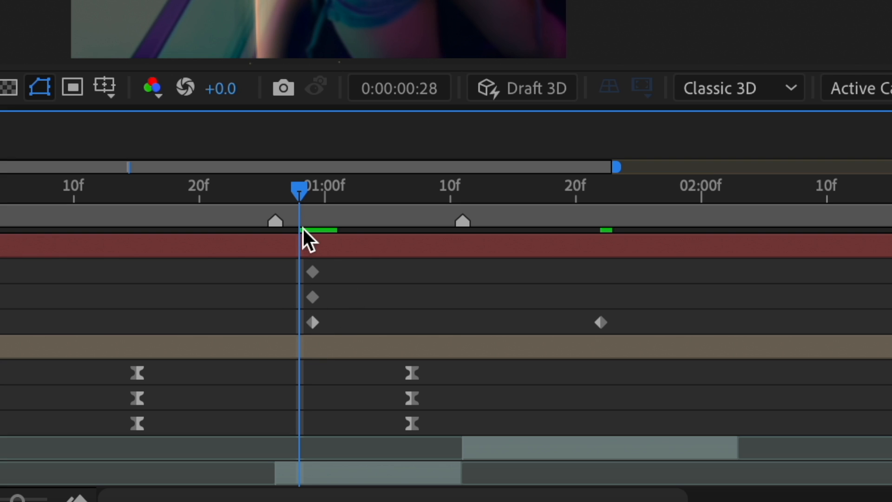
key(Page_Down)
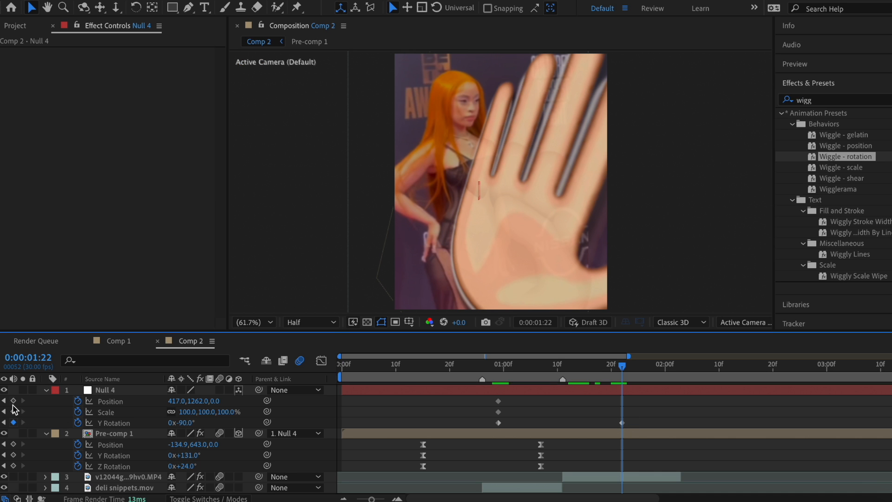
click(13, 401)
click(14, 411)
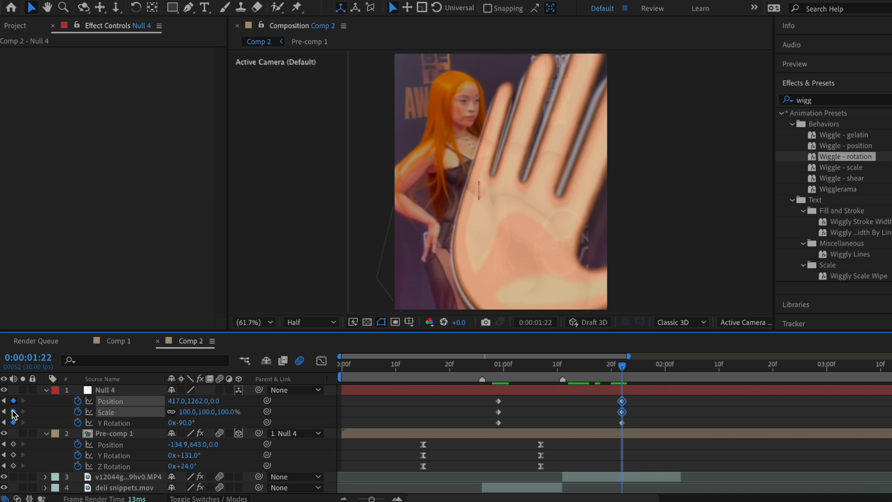
drag(174, 400, 276, 400)
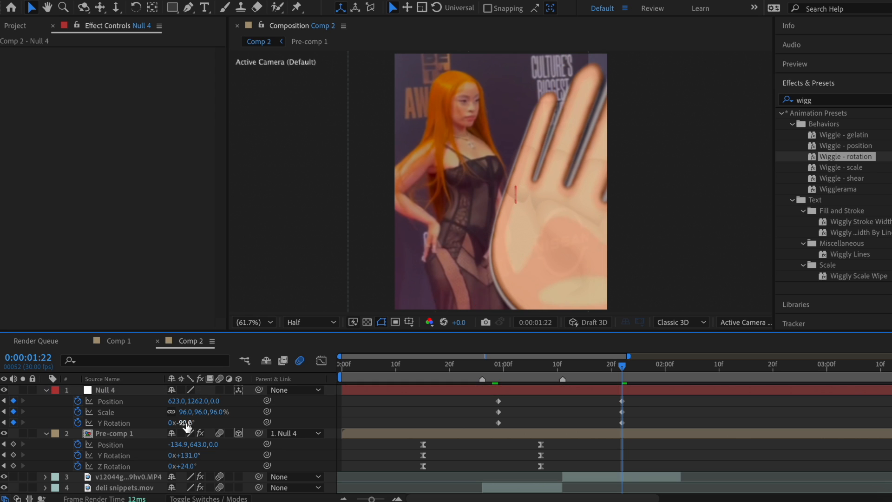
drag(186, 423, 197, 423)
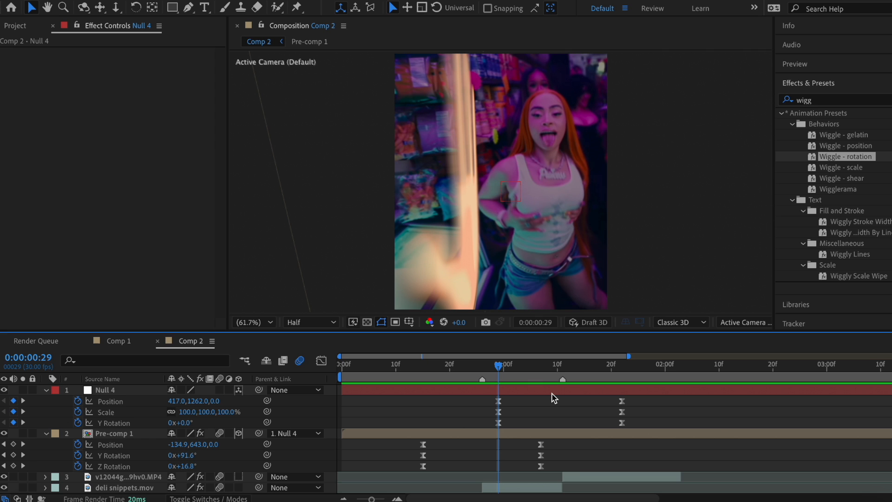
Step: In the Graph Editor, lengthen the first ease and shorten the second to sharpen the mid-move peak
click(321, 360)
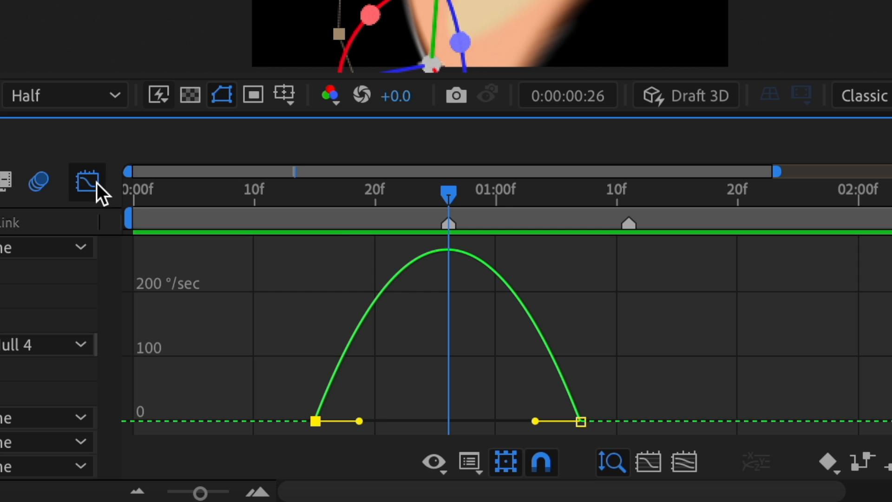
drag(359, 420, 414, 421)
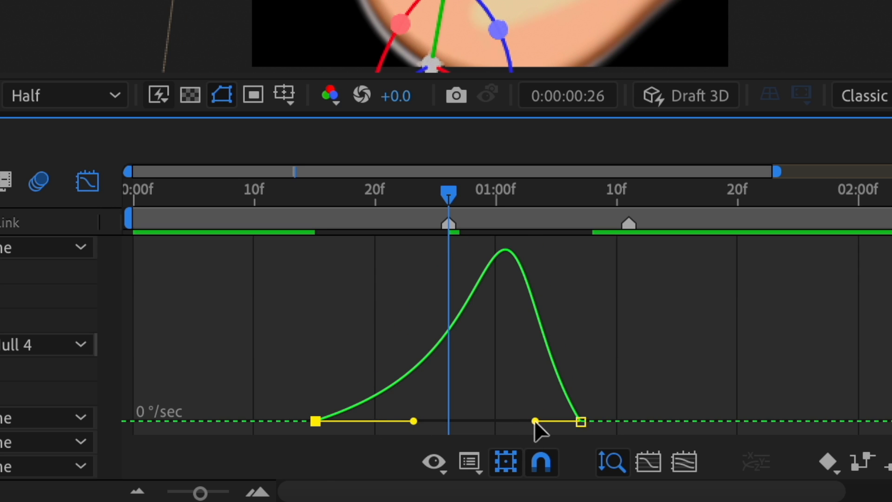
drag(535, 420, 488, 421)
drag(413, 421, 397, 420)
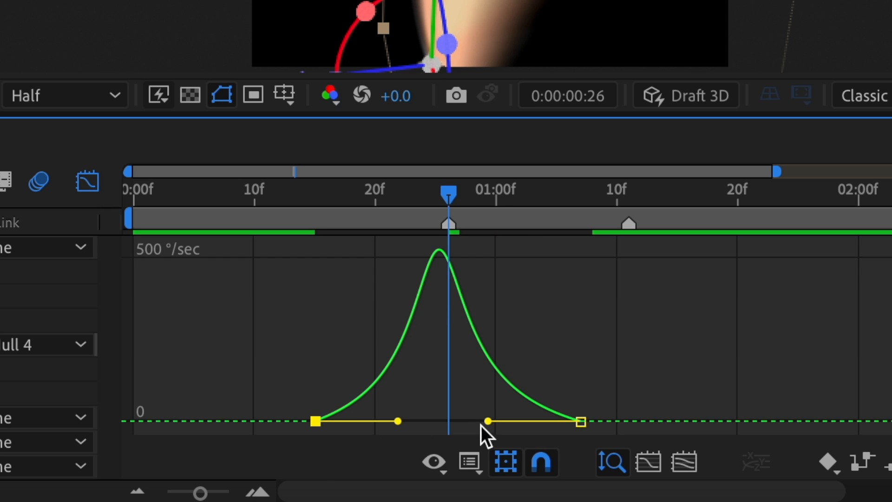
drag(488, 421, 489, 420)
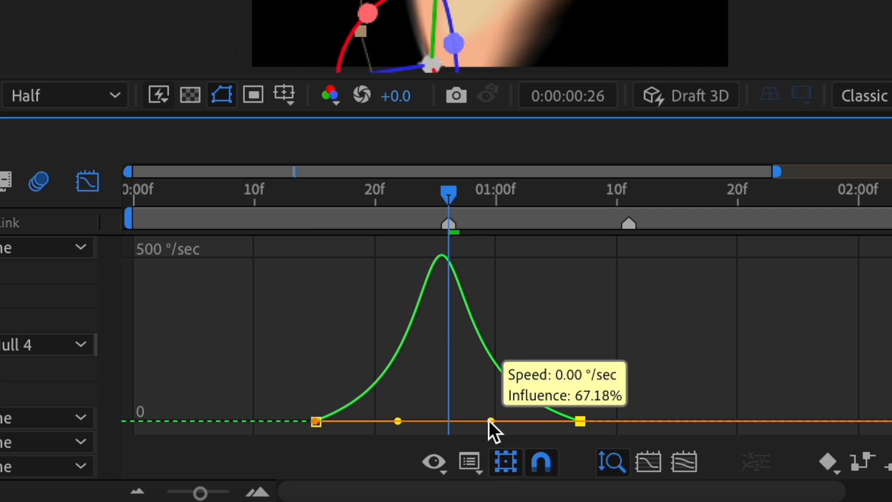
drag(398, 420, 405, 421)
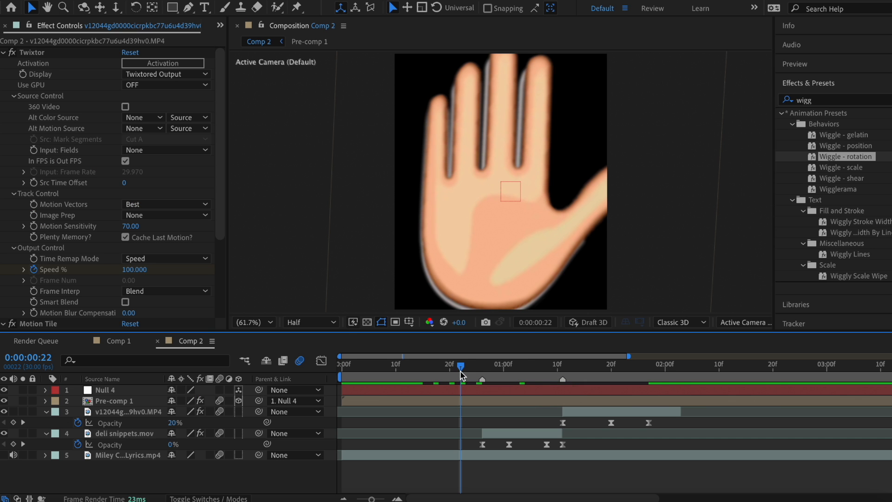
drag(461, 369, 597, 379)
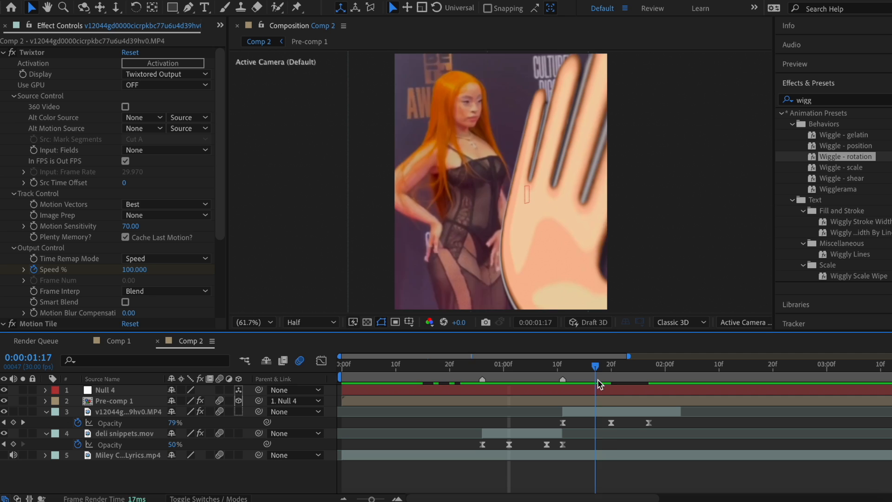
key(space)
click(391, 375)
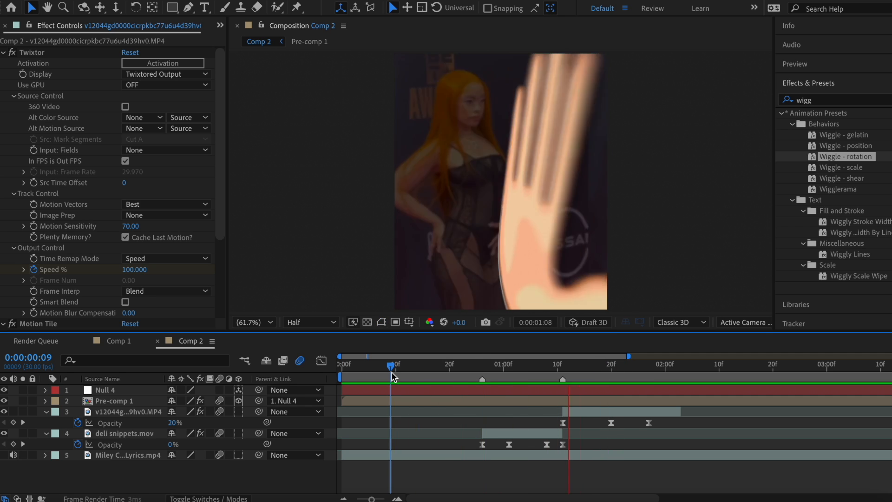
drag(391, 375, 418, 371)
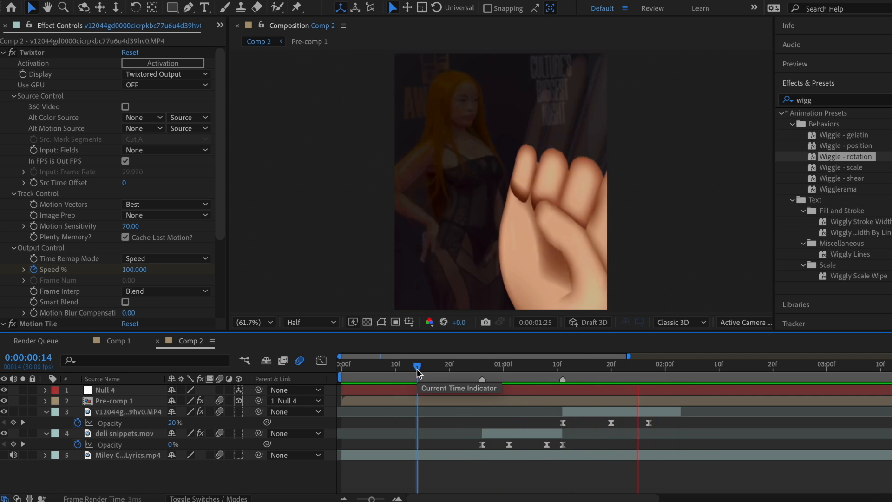
click(630, 389)
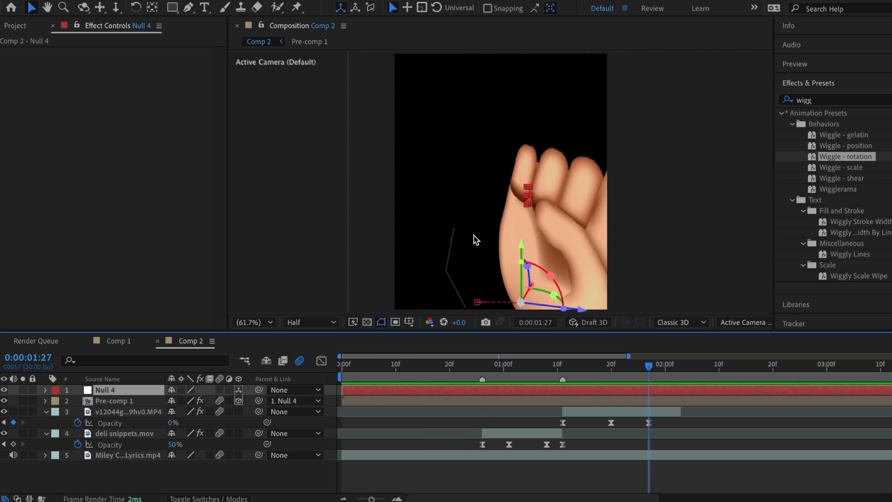
click(208, 0)
Step: Add a 3D Null 5 and parent Null 4 to it
mouse_move(224, 1)
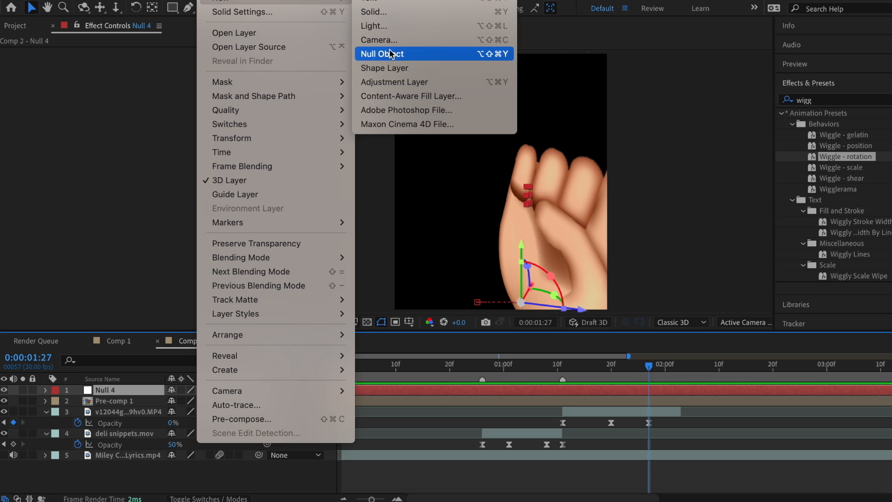
click(391, 54)
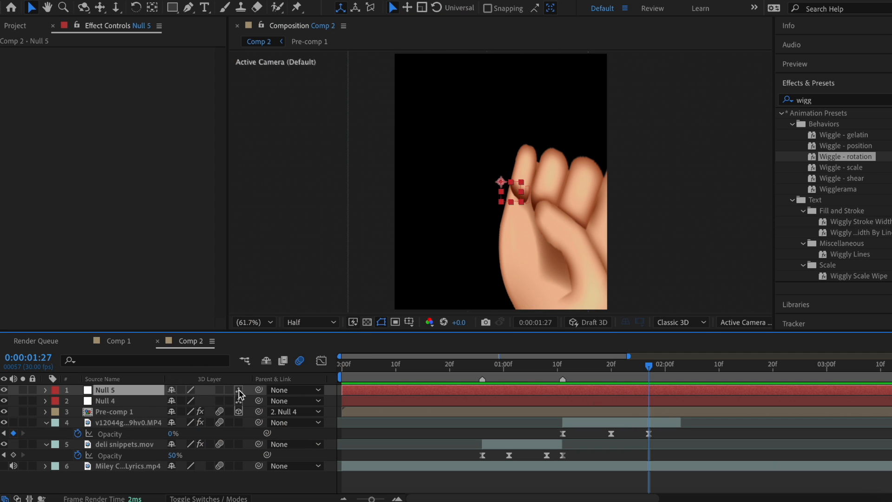
click(239, 390)
drag(259, 400, 649, 389)
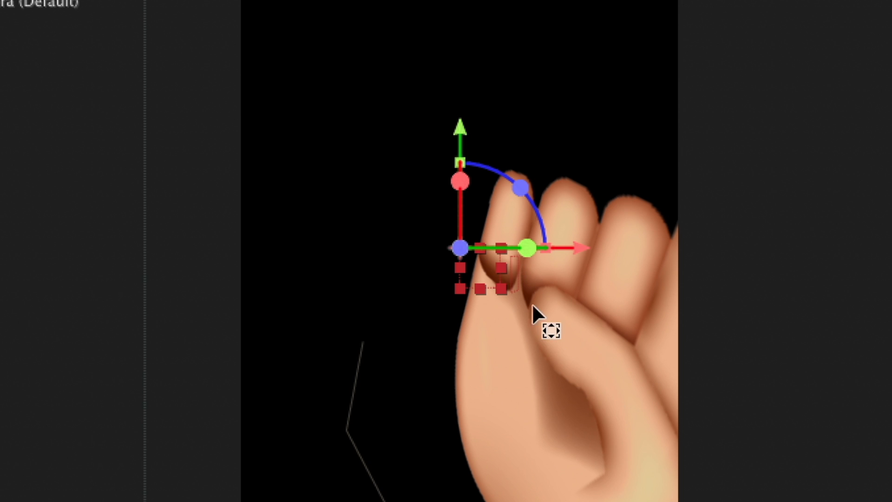
Step: Reposition the hand's null, try and undo a 112° Y turn, then add a marker at 01:24
drag(460, 249, 565, 385)
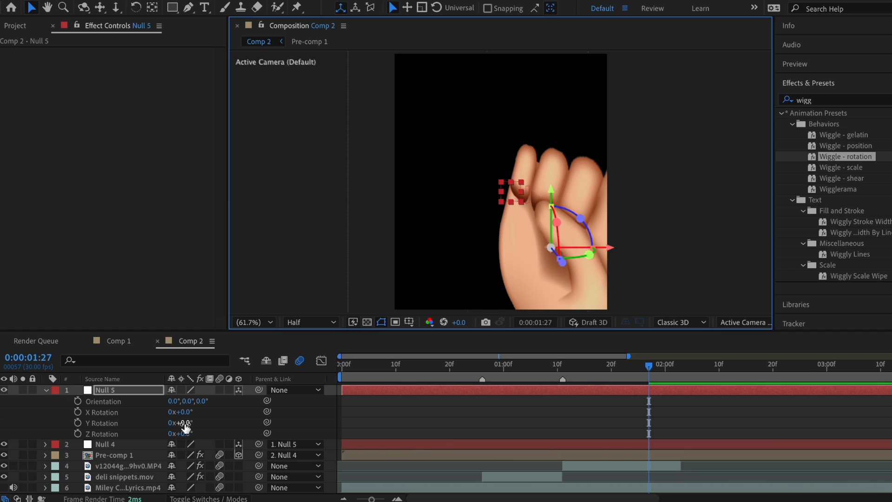
drag(185, 427, 283, 451)
key(super+z)
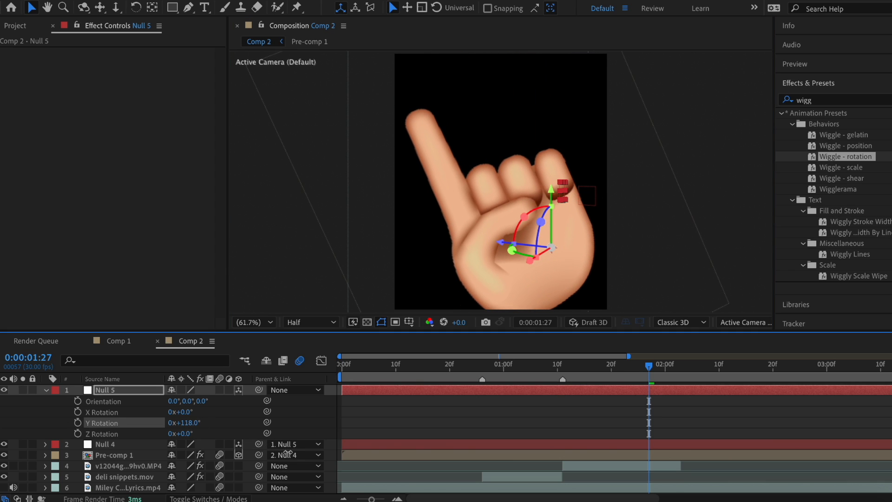
right_click(199, 390)
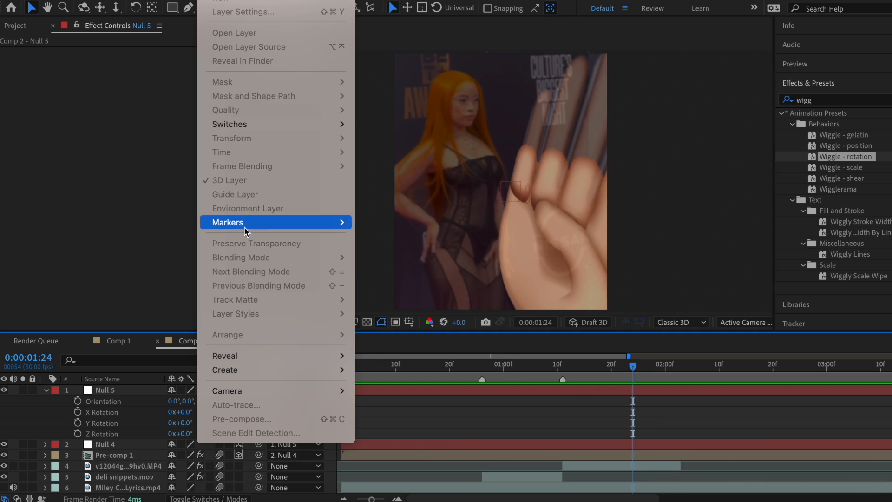
mouse_move(243, 222)
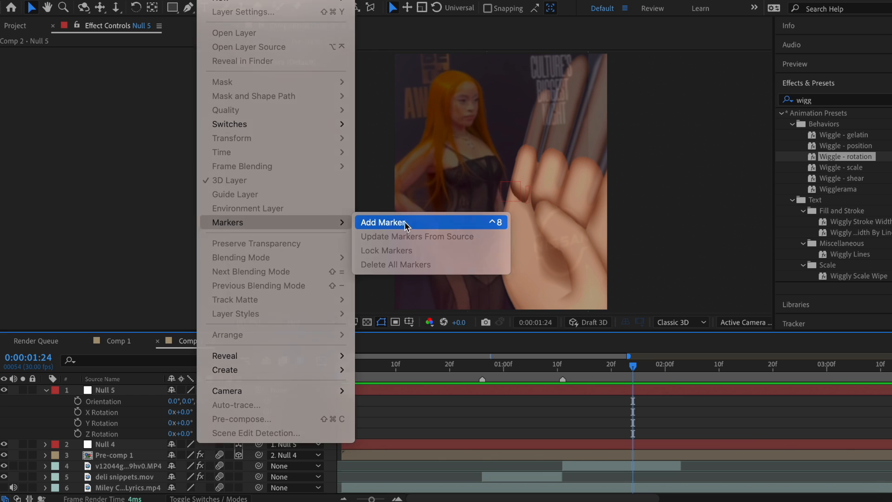
click(404, 224)
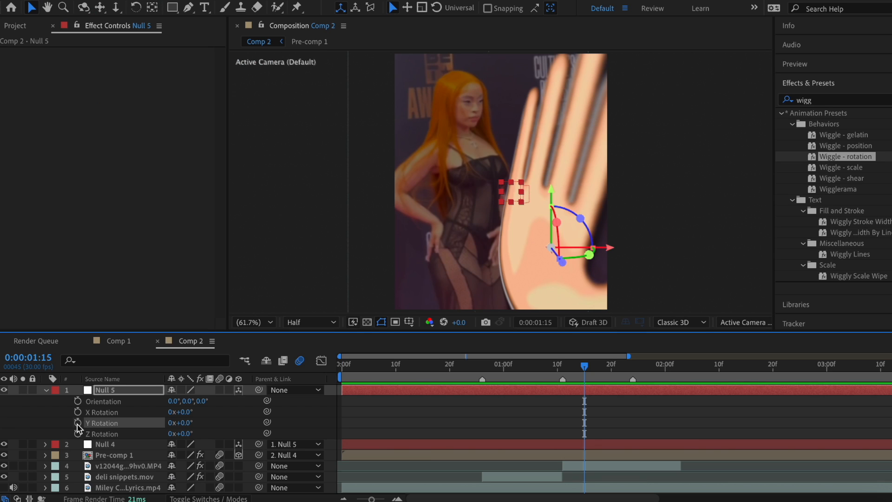
Step: Keyframe Null 5's Y Rotation from 01:15 to 121° at 02:04
click(77, 423)
click(127, 465)
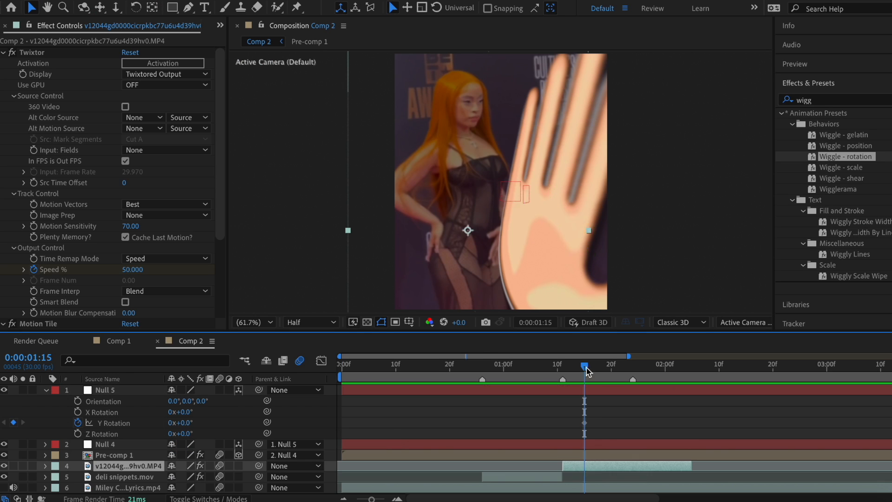
drag(586, 366, 685, 378)
drag(177, 422, 269, 433)
Step: Add starting Scale keyframes for Null 5 and shift them back to 01:15
click(630, 391)
key(p)
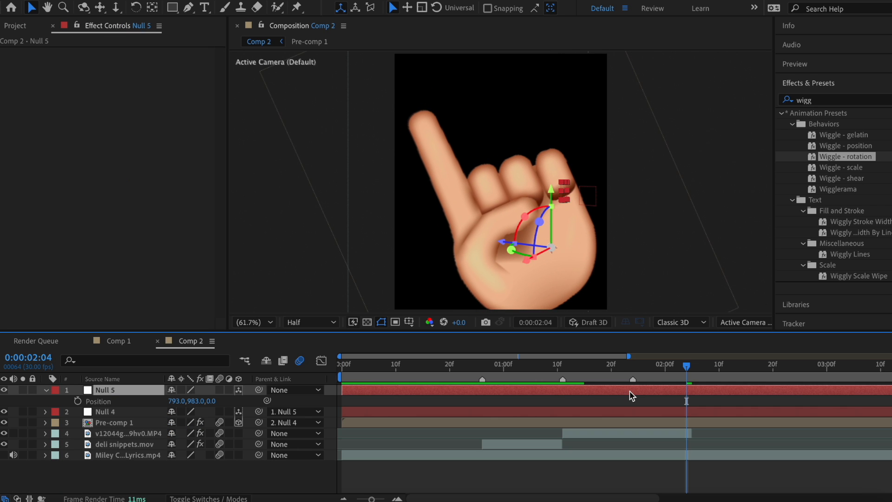
key(s)
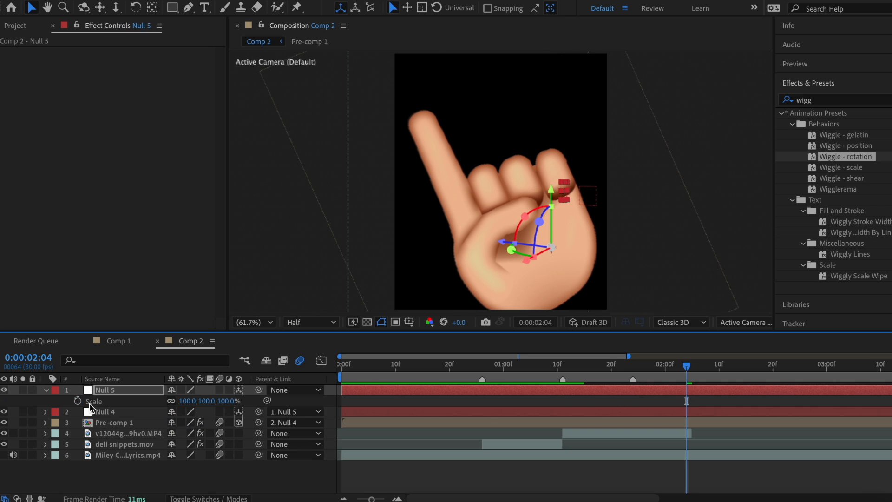
click(78, 400)
key(u)
drag(687, 411, 584, 412)
click(25, 403)
Step: Keyframe Position and Scale at 02:04, shrinking the hand to about 88%
click(25, 402)
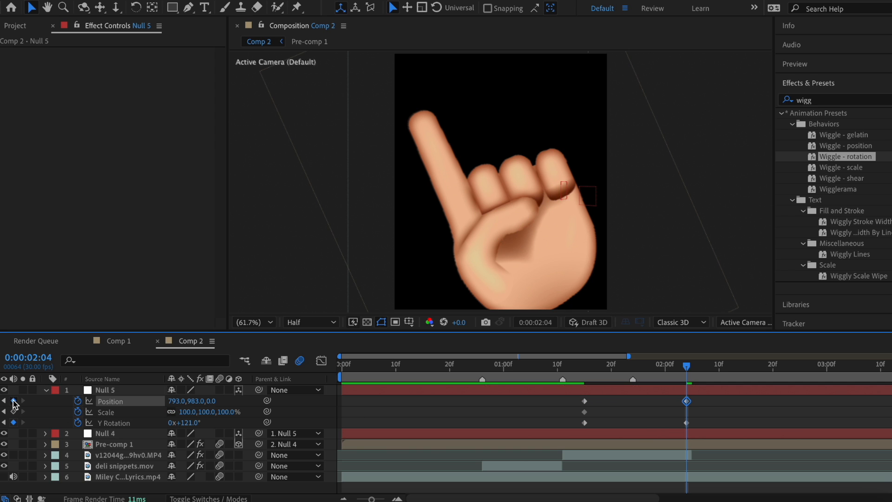
click(26, 412)
drag(187, 412, 111, 400)
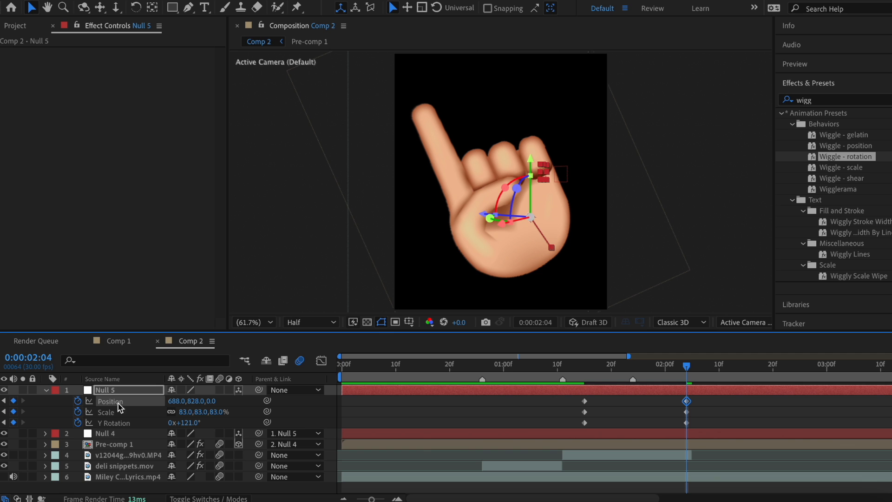
drag(185, 411, 189, 409)
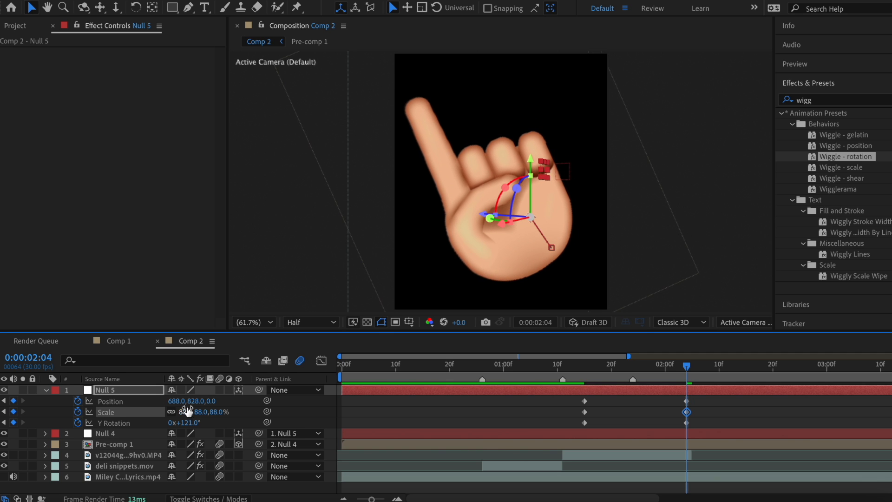
drag(686, 366, 661, 390)
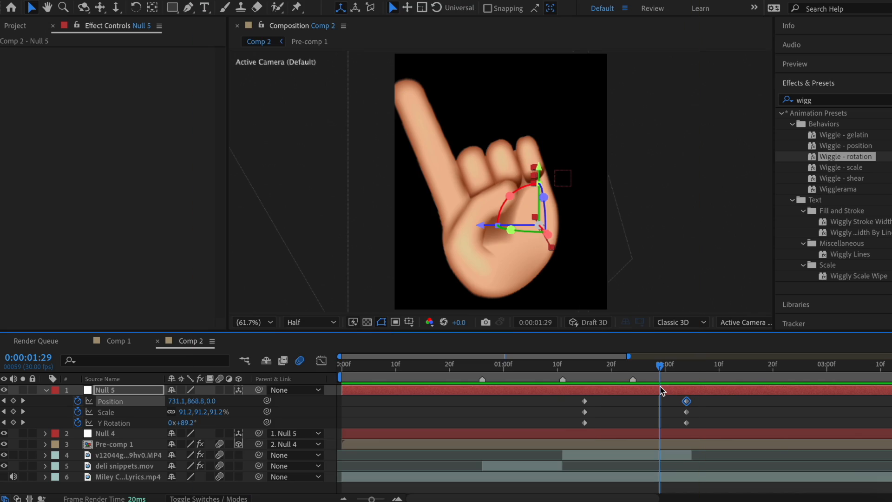
Step: Apply Easy Ease to Null 5's keyframes and strengthen the ease on the Position speed curve
right_click(686, 400)
mouse_move(757, 487)
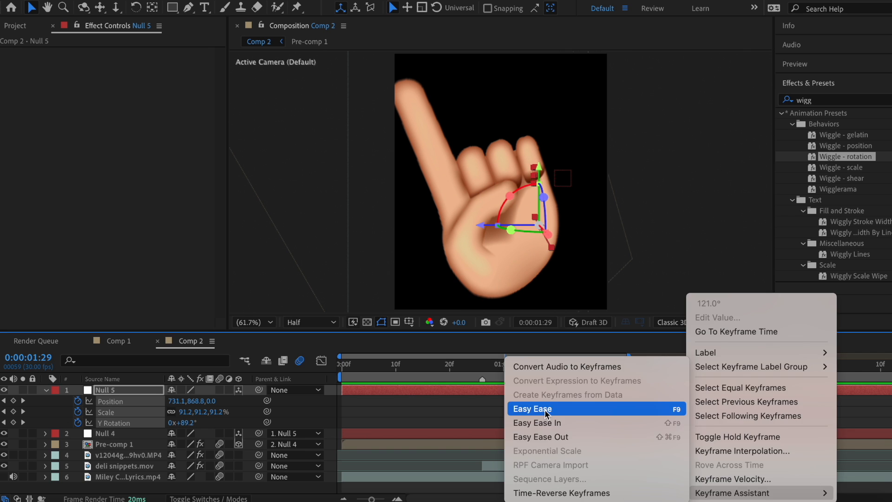
click(542, 408)
key(j)
click(584, 400)
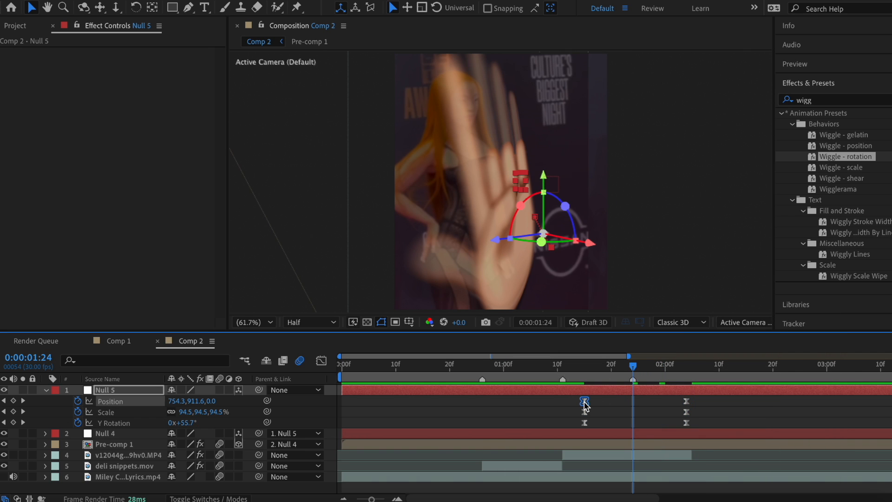
click(321, 361)
drag(670, 467, 649, 469)
Step: Push Null 5's ending keyframes later to about 02:07 and move the starting keyframes to 01:15
click(443, 365)
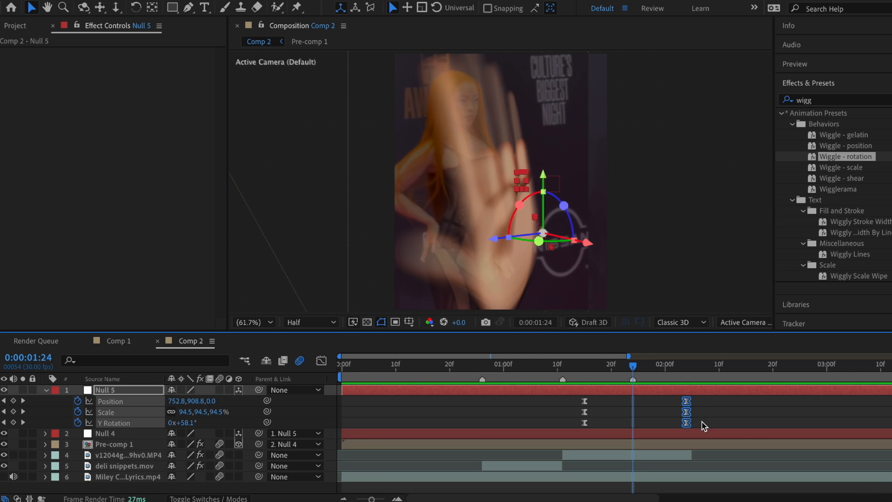
drag(690, 426, 703, 426)
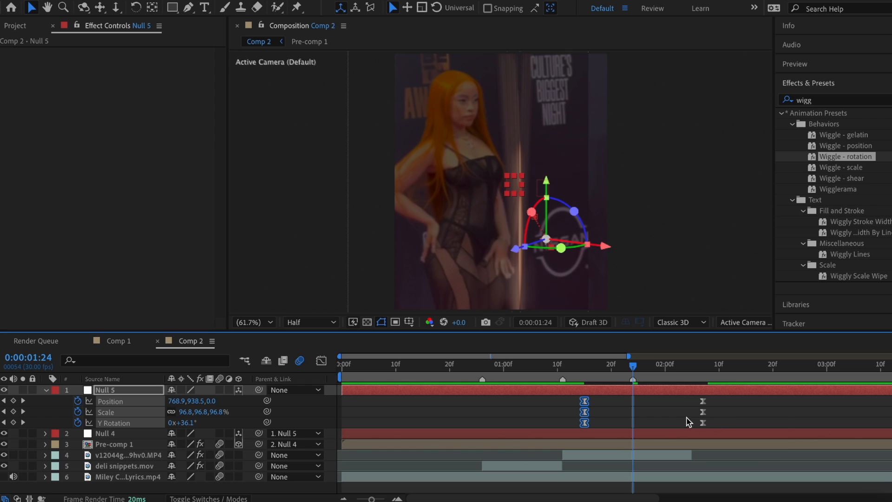
drag(585, 423, 570, 422)
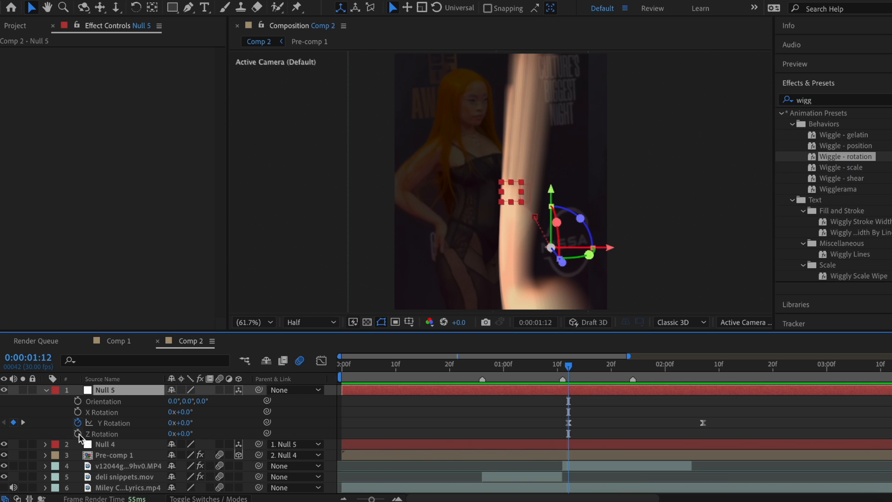
Step: Keyframe Null 5's Z Rotation at 0° from 01:12 and tilt it to about -25° at 02:07
click(78, 433)
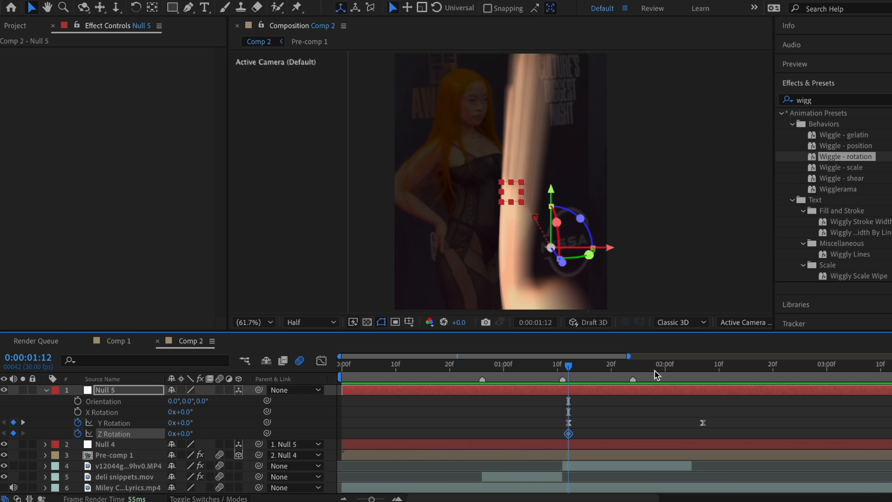
click(703, 378)
click(13, 433)
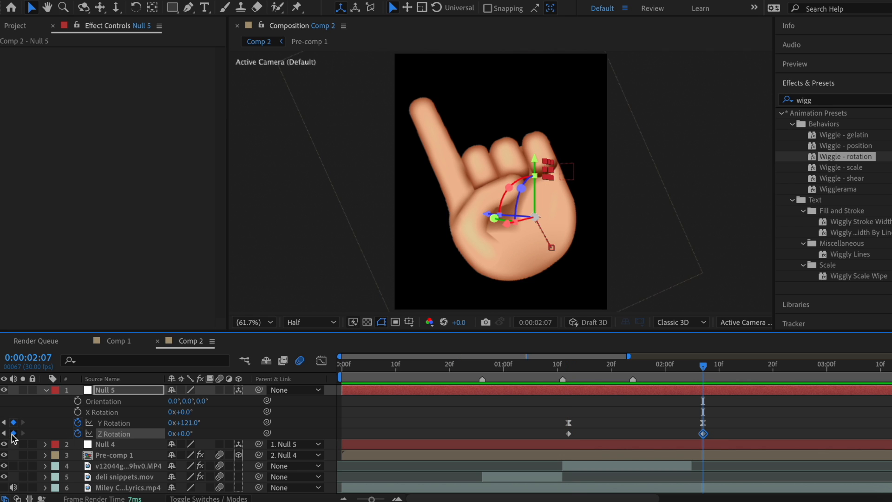
drag(182, 433, 173, 439)
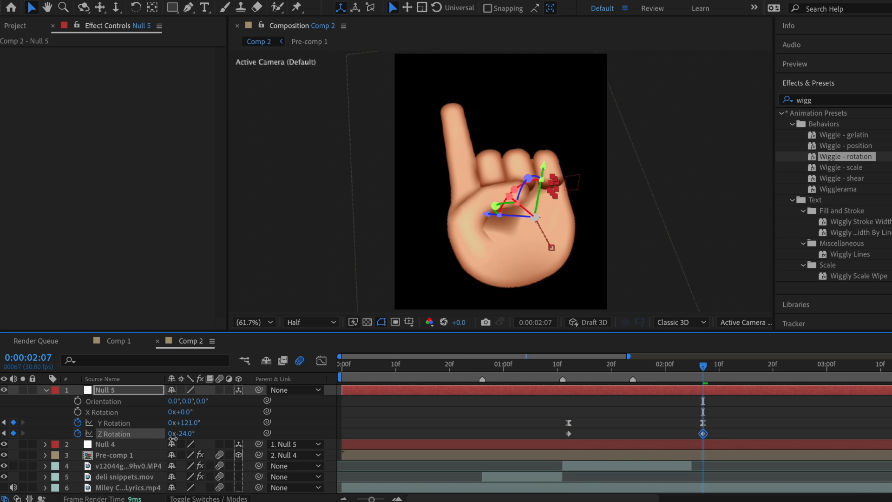
Step: Shift the first Z Rotation keyframe slightly earlier and move the last one to 02:12
key(p)
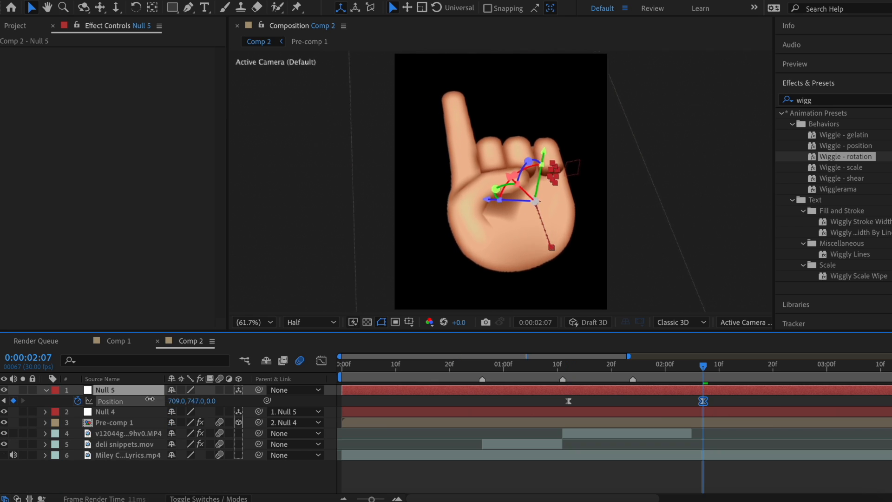
key(u)
click(504, 374)
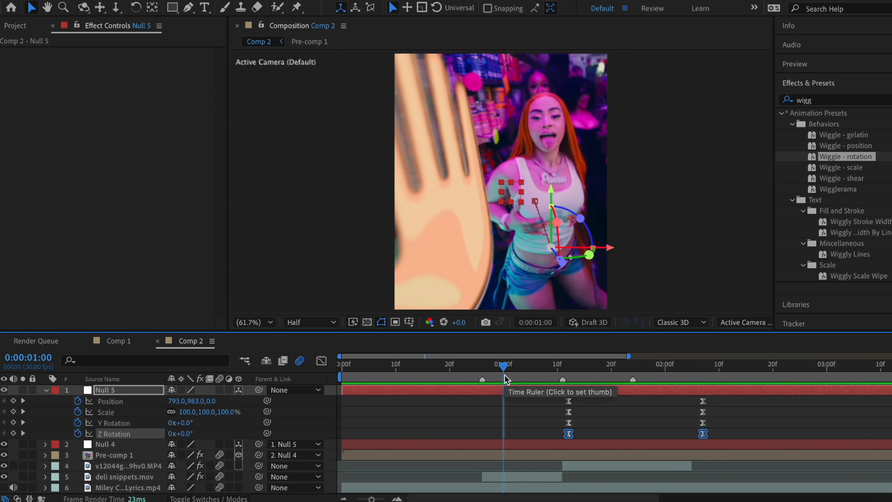
drag(568, 433, 547, 435)
click(703, 434)
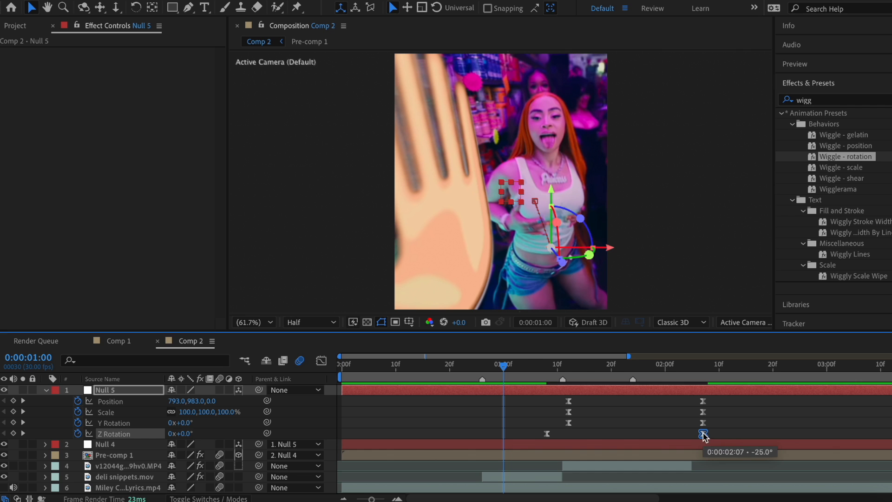
drag(703, 434, 731, 433)
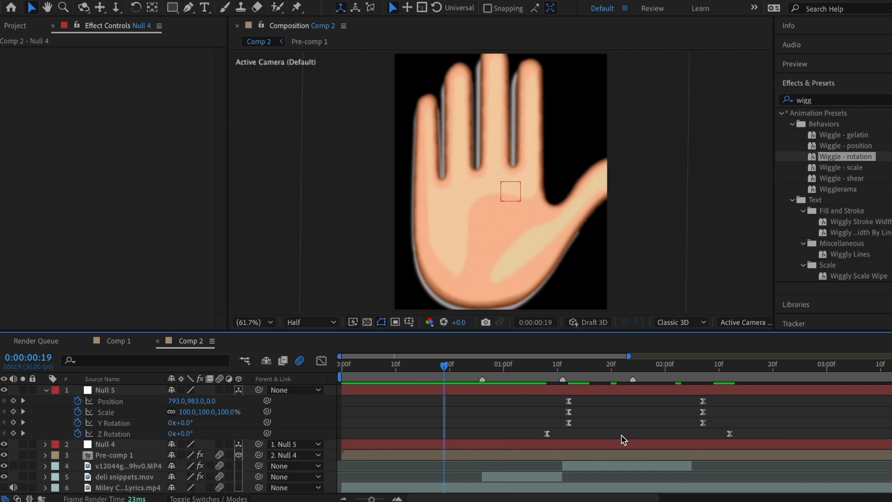
Step: Preview and scrub through the hand motion, return to frame 0, and add a null object
key(space)
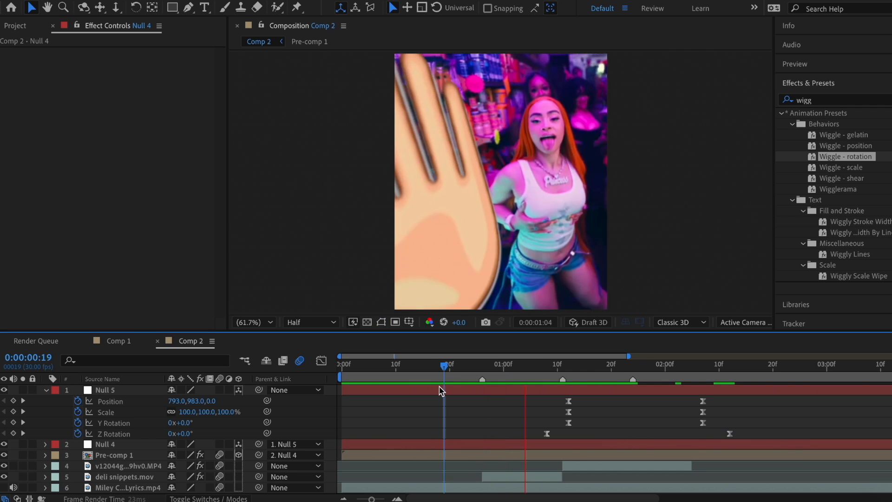
click(640, 383)
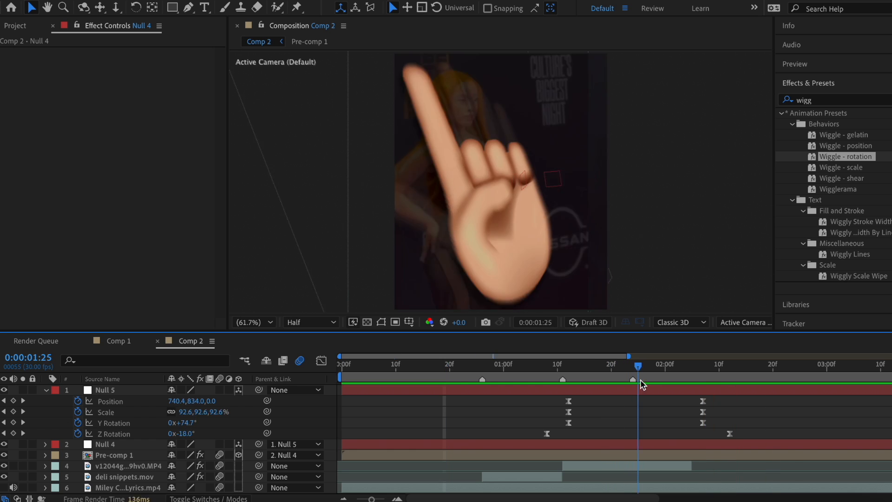
drag(641, 384, 351, 392)
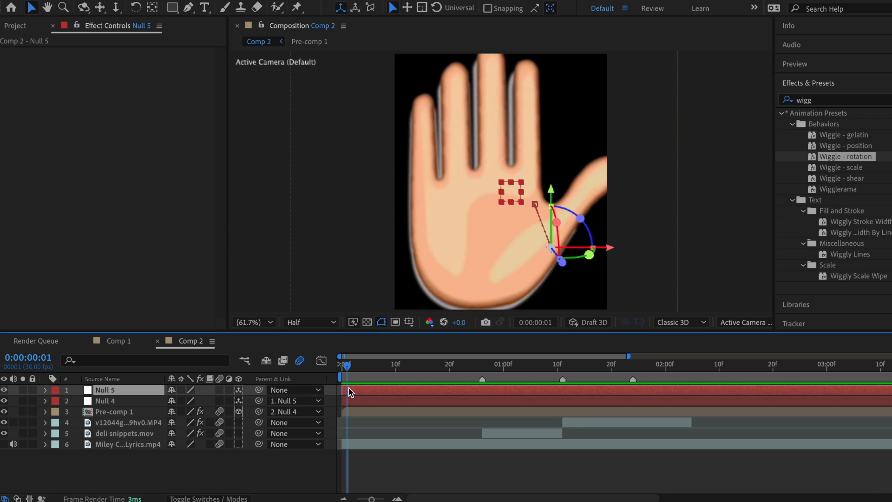
drag(351, 391, 319, 243)
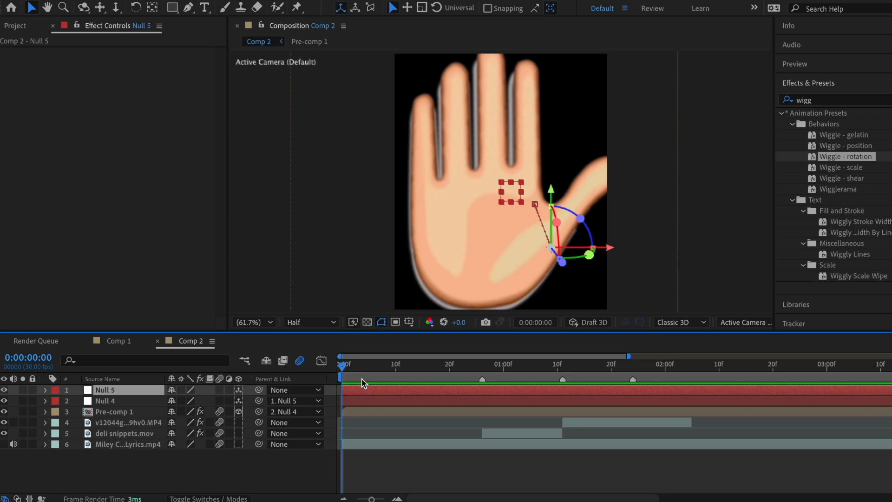
drag(353, 366, 524, 375)
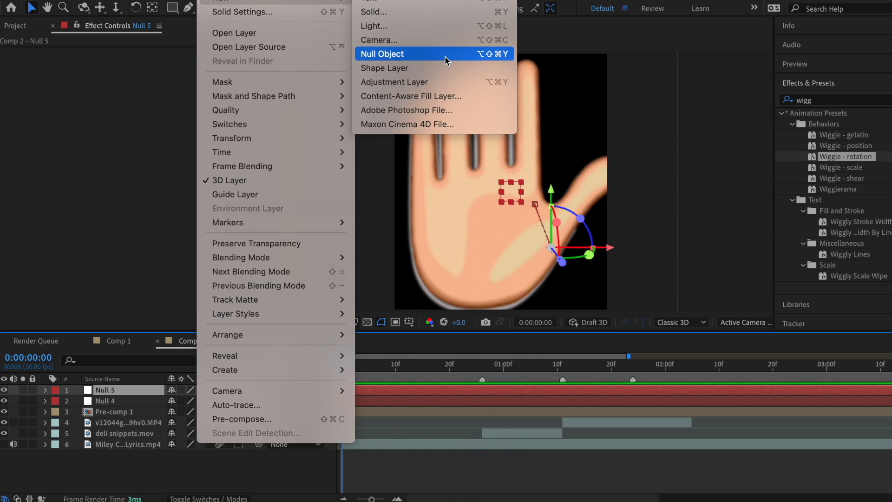
click(446, 57)
Step: Make Null 6 3D, parent Null 5 to it, and move Null 6's anchor point onto the palm
click(238, 390)
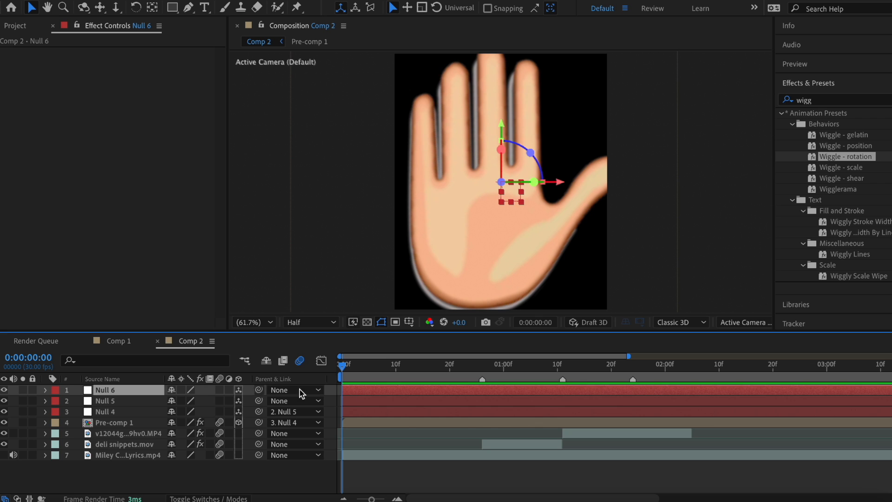
click(394, 400)
drag(258, 400, 384, 393)
click(384, 393)
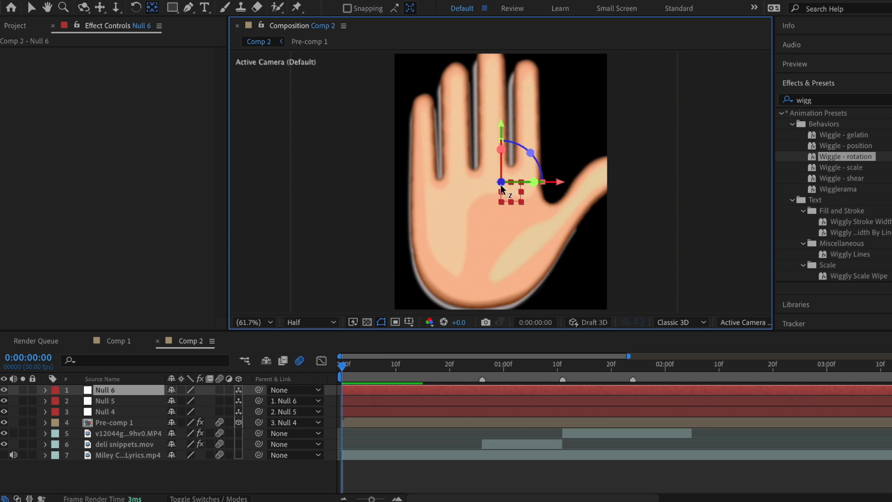
key(y)
drag(501, 182, 483, 225)
key(v)
Step: Keyframe Null 6's Scale and Z Rotation at about frame 25, plus new keyframes at frame 0
key(s)
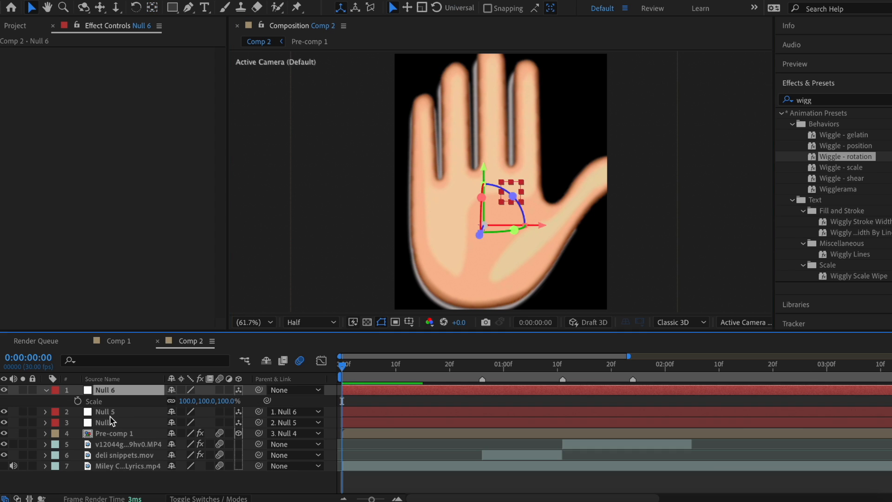
click(79, 402)
key(r)
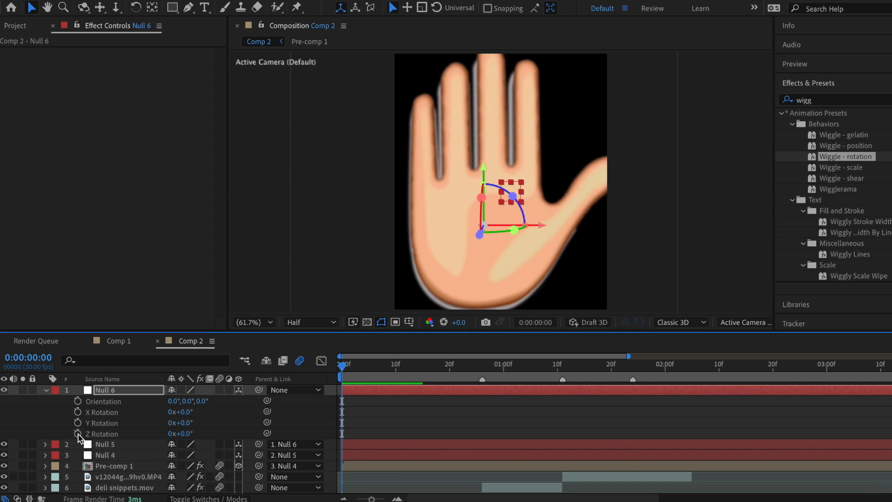
click(78, 433)
key(u)
drag(342, 411, 477, 411)
click(13, 400)
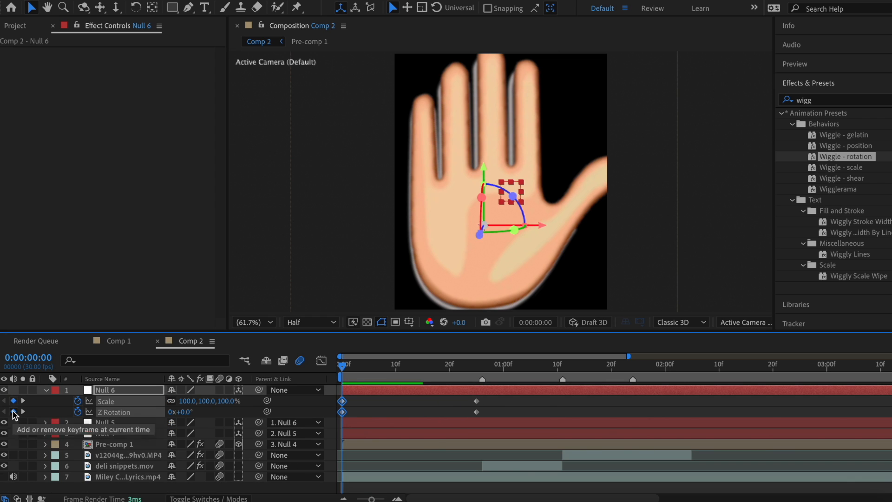
click(13, 411)
Step: Set Scale to 0 and Z Rotation to about -194° at frame 0, then Easy Ease all keyframes
click(185, 400)
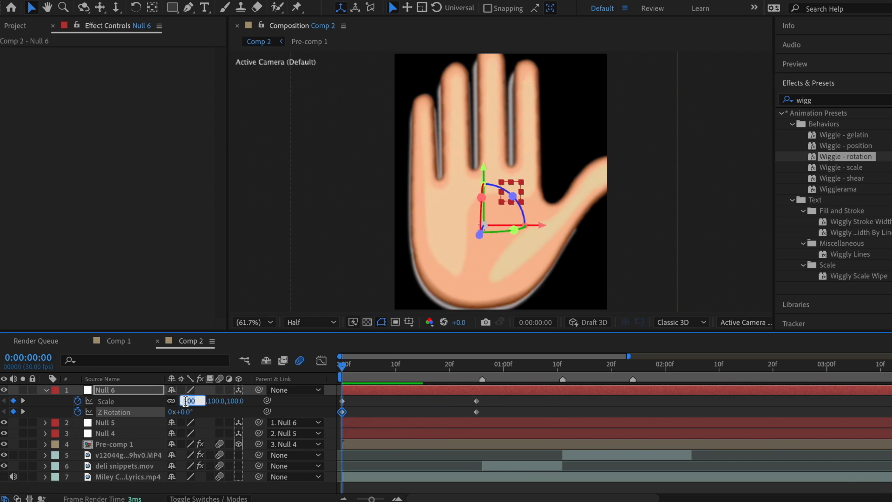
text(0)
key(Return)
mouse_move(186, 412)
mouse_down()
mouse_move(75, 423)
mouse_move(189, 416)
mouse_up()
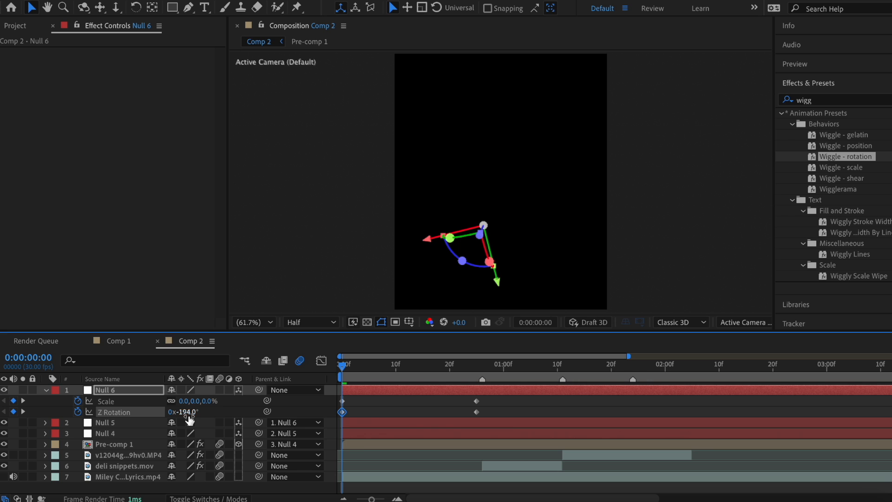
right_click(342, 412)
mouse_move(417, 492)
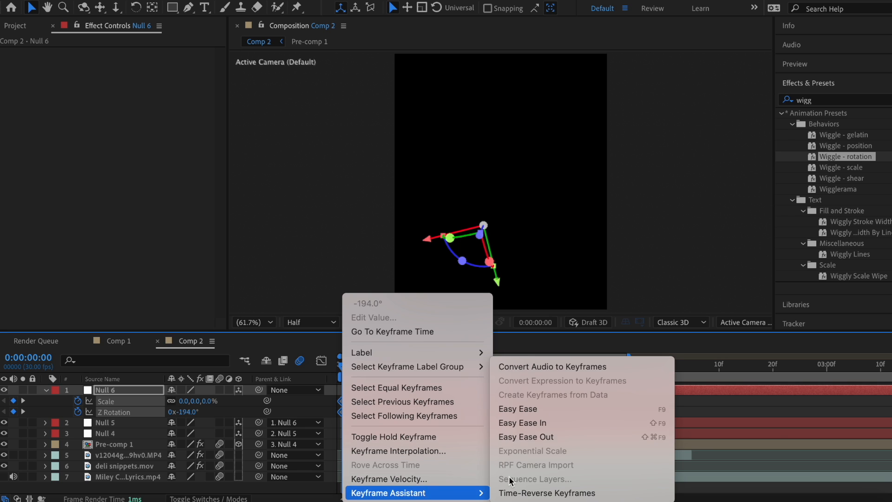
click(553, 409)
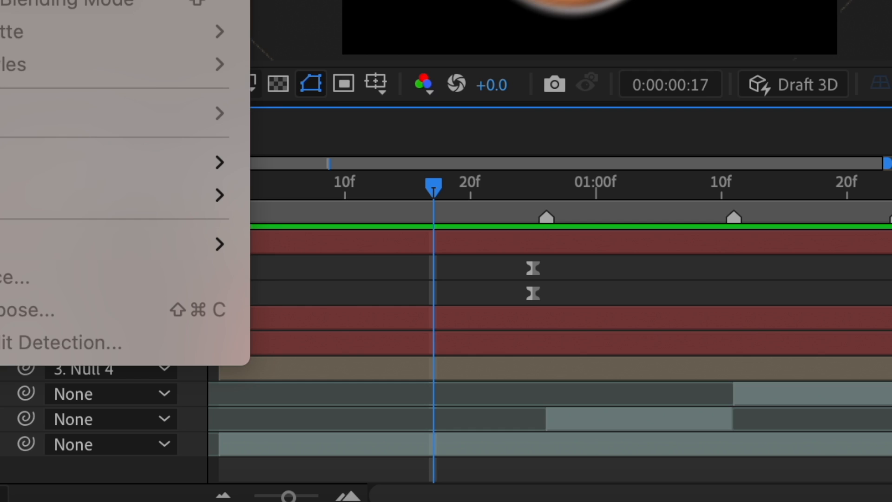
Step: Add a composition marker at frame 17 and retime the keyframes to about frames 9 and 26
click(307, 1)
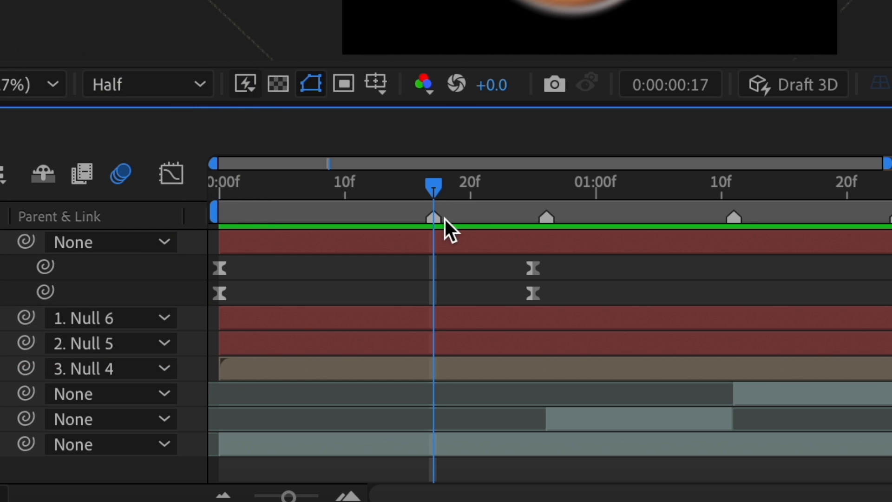
drag(246, 260, 316, 292)
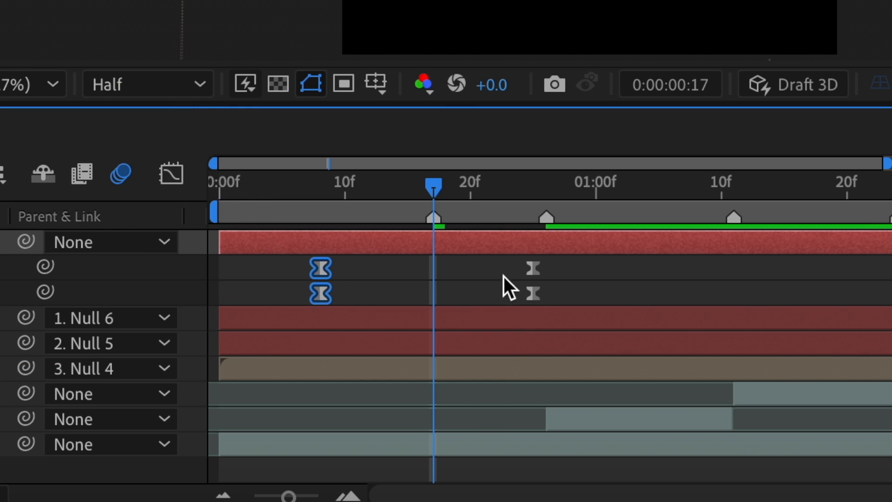
drag(533, 293, 546, 297)
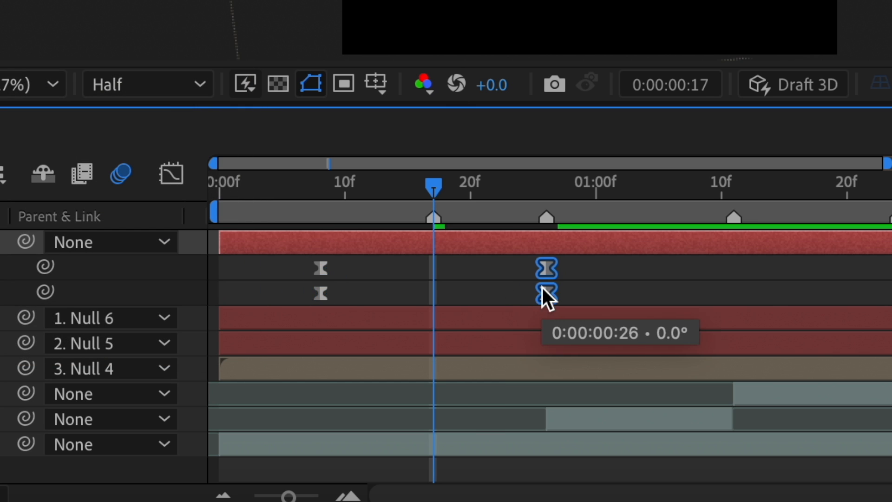
Step: Increase the ease influence on the Scale and Z Rotation speed curves, then preview the animation
click(632, 269)
click(323, 361)
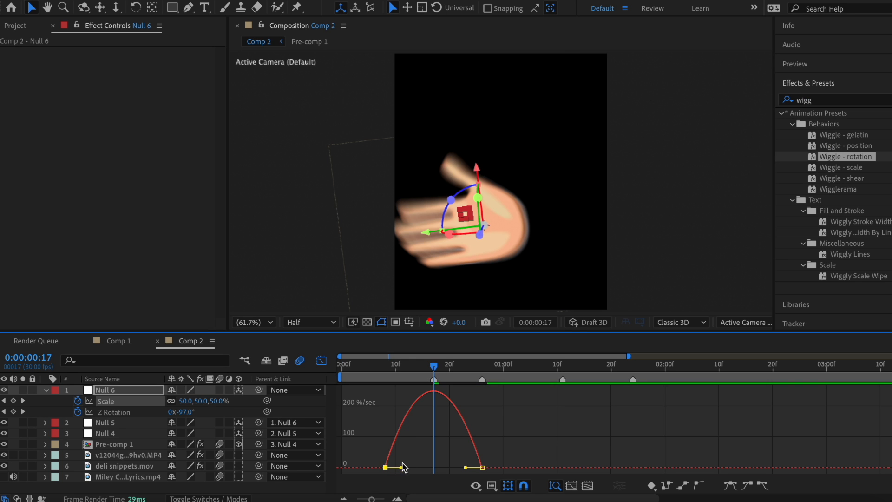
drag(402, 467, 452, 468)
click(114, 412)
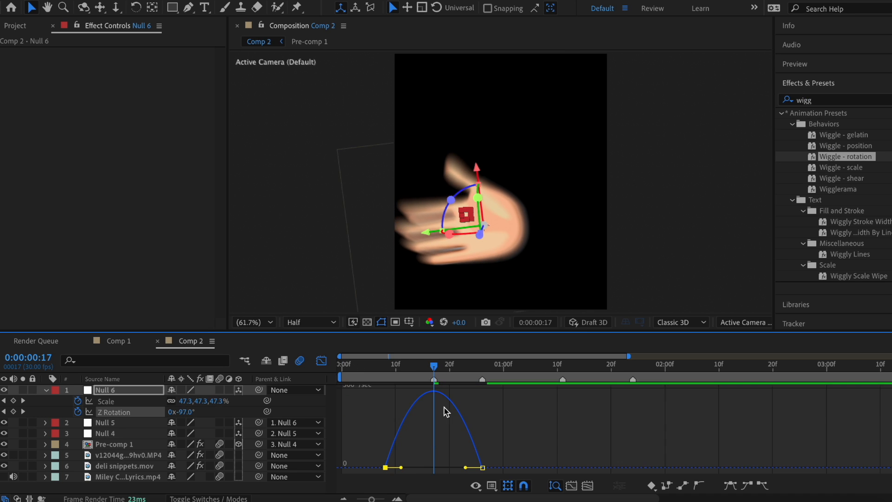
drag(401, 467, 422, 472)
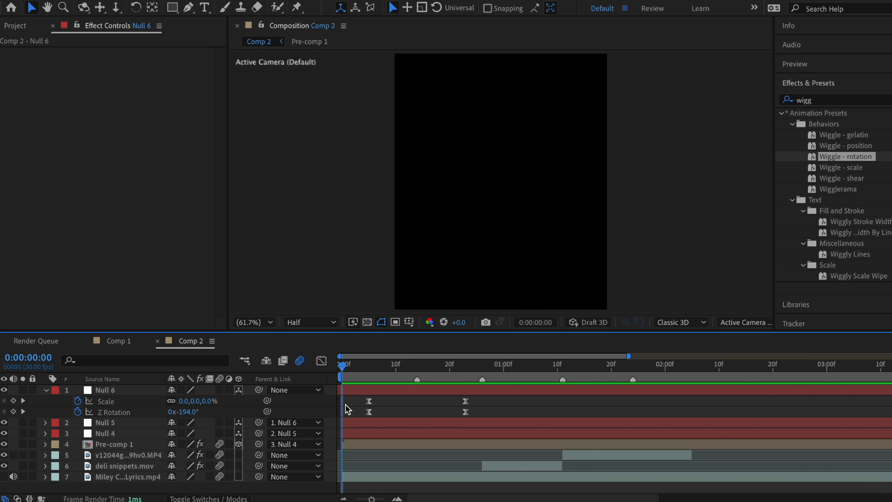
key(space)
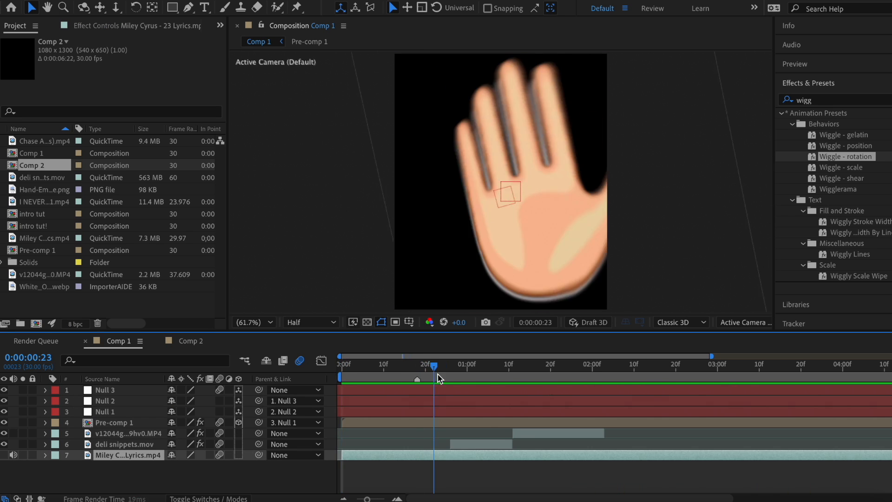
Step: At frame 0 in Comp 1, create a full-frame bright yellow solid
drag(437, 376, 345, 379)
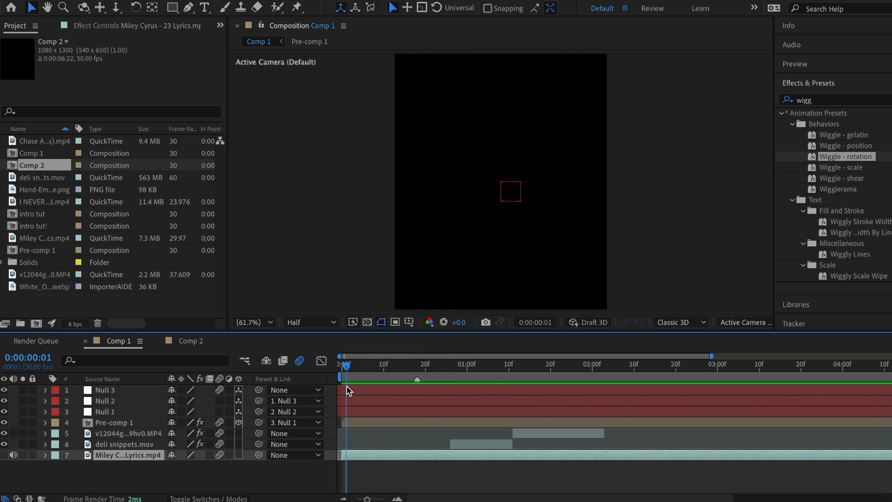
click(340, 366)
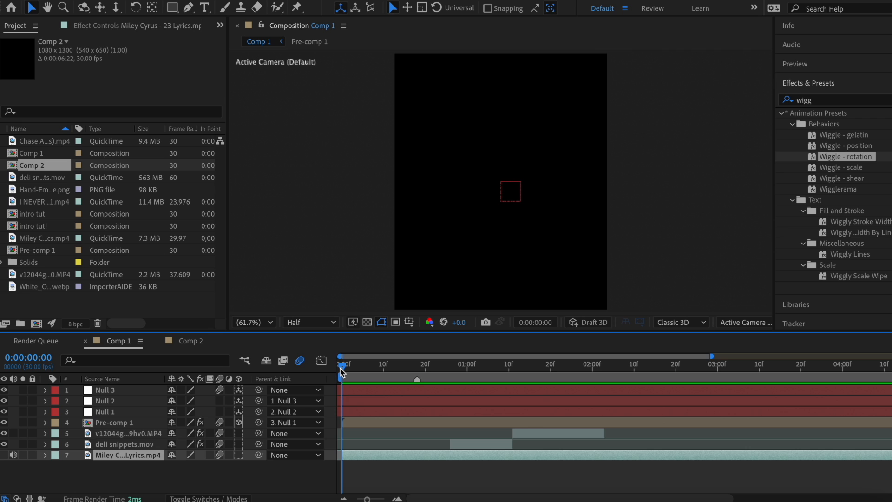
key(super+y)
click(458, 293)
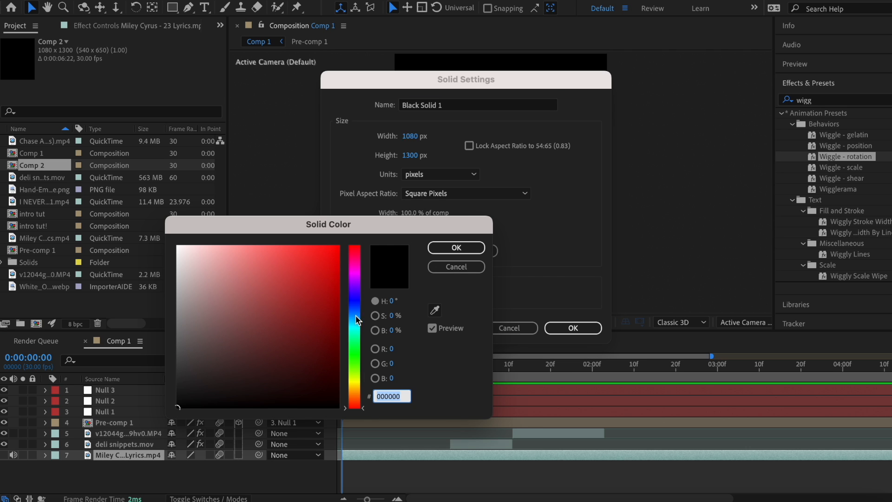
click(353, 382)
click(306, 304)
click(337, 247)
click(456, 247)
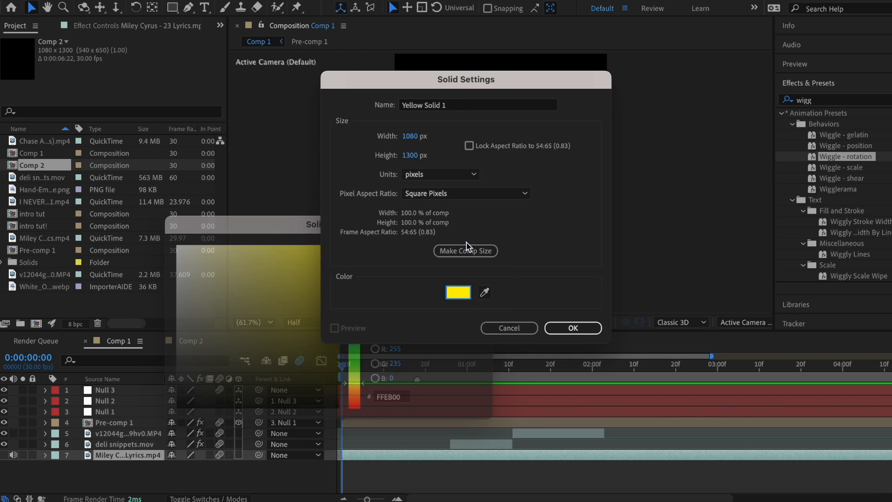
click(573, 328)
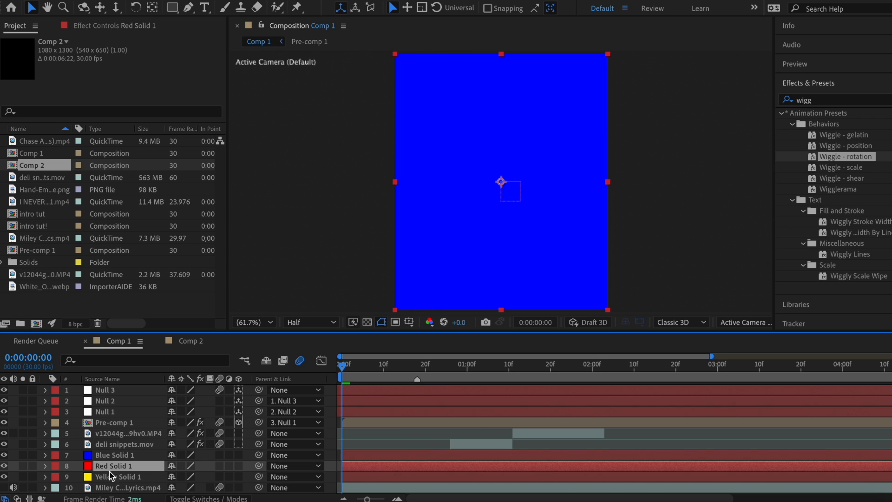
Step: Place Red Solid 1 below the yellow solid, delay the blue solid a few frames, and reveal the red solid's Opacity
drag(113, 466, 116, 478)
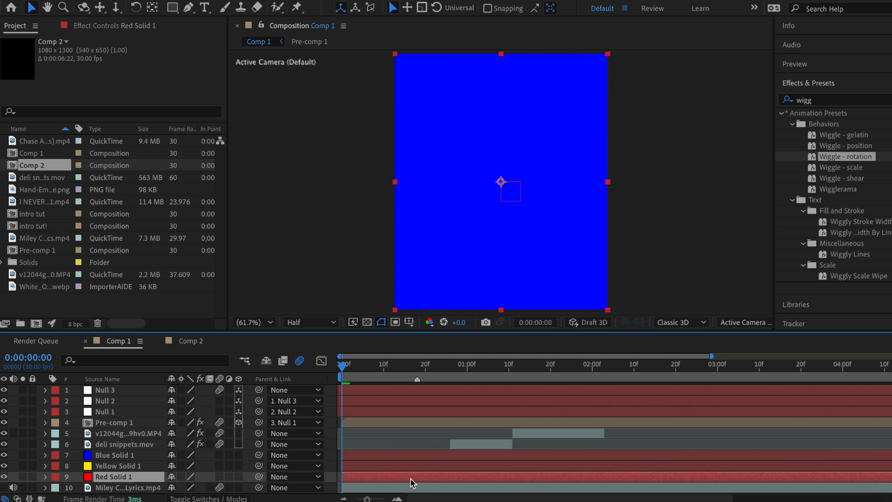
drag(404, 456, 458, 456)
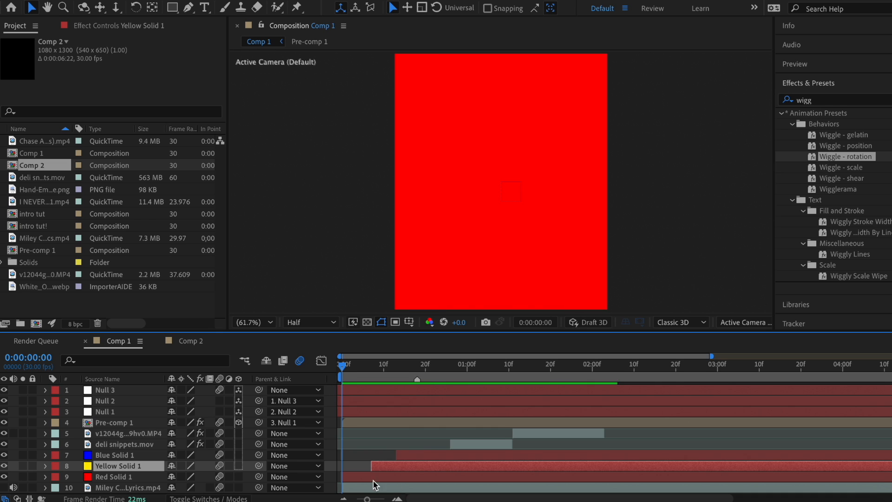
click(358, 485)
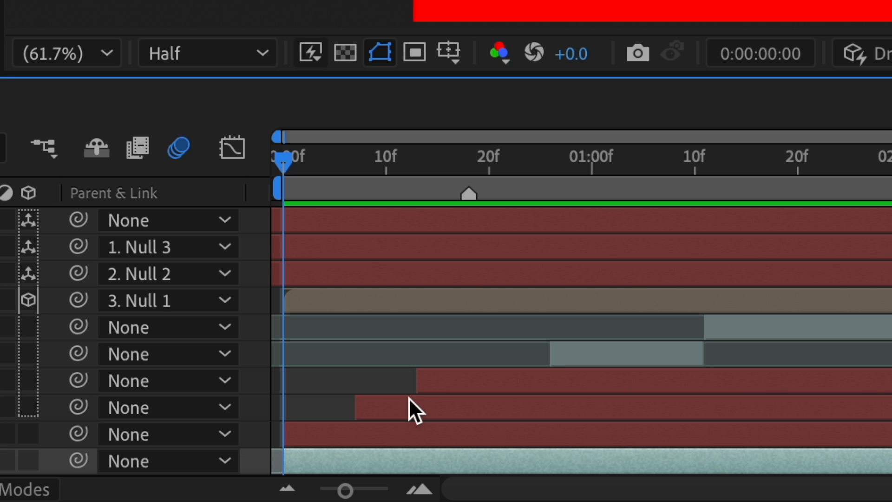
click(378, 434)
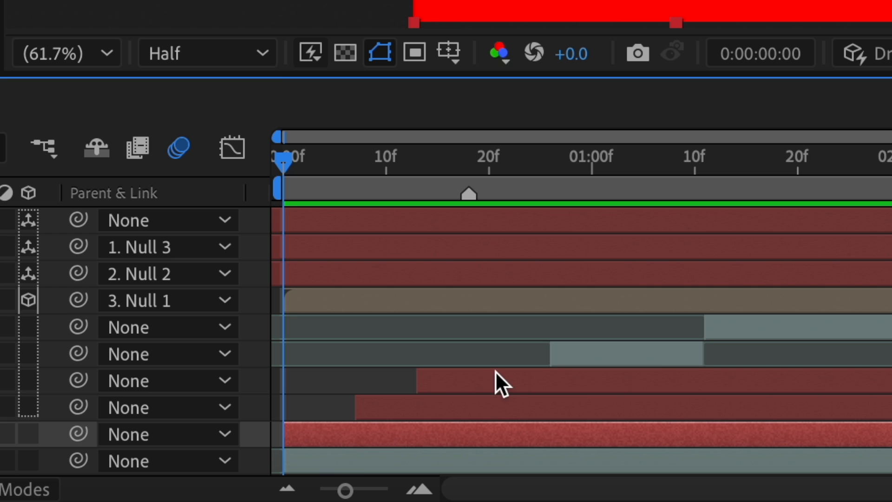
key(t)
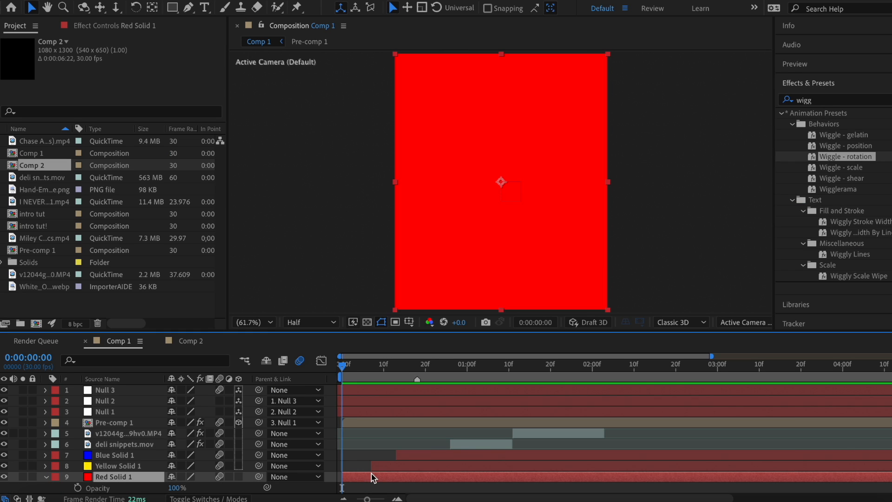
scroll(372, 478, down, 1)
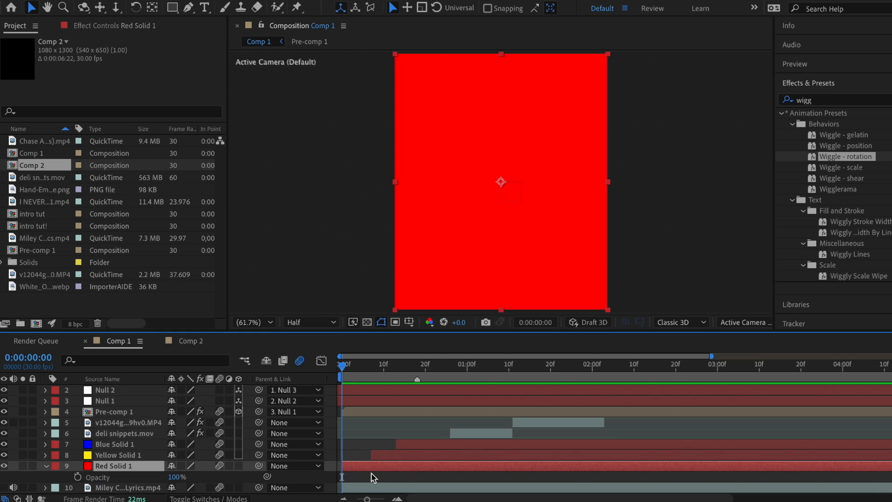
Step: Add an opacity keyframe of 85% on Red Solid 1's first frame
click(78, 476)
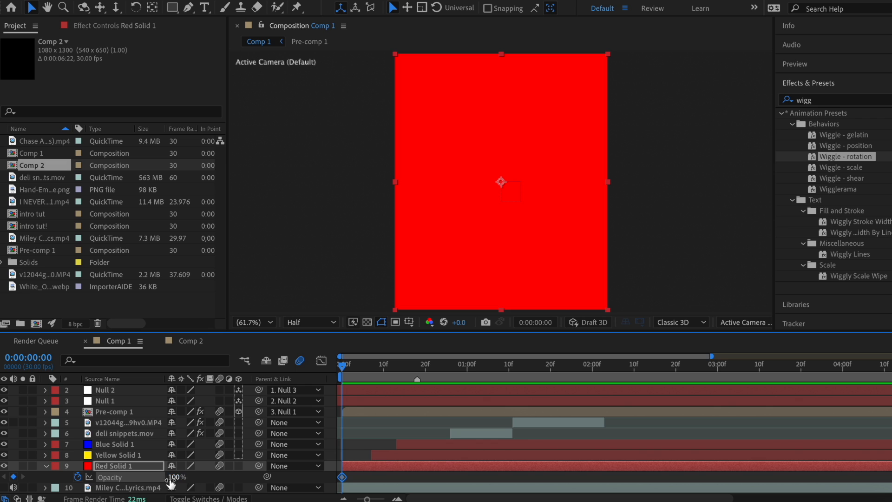
click(174, 477)
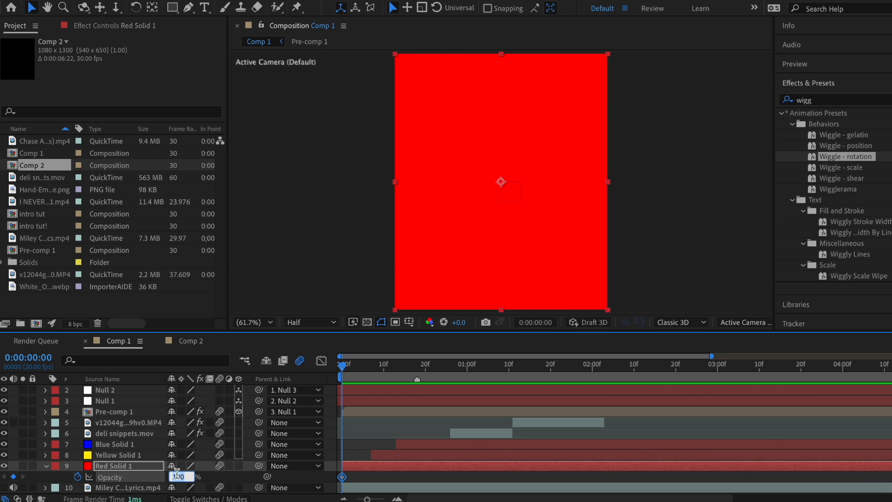
text(85)
key(Return)
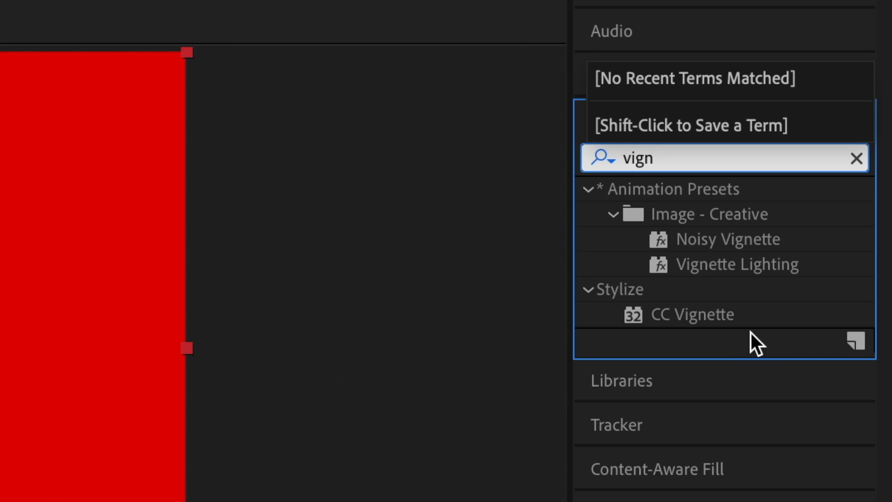
Step: Apply CC Vignette to Red Solid 1 and lower its Amount to 71
click(728, 316)
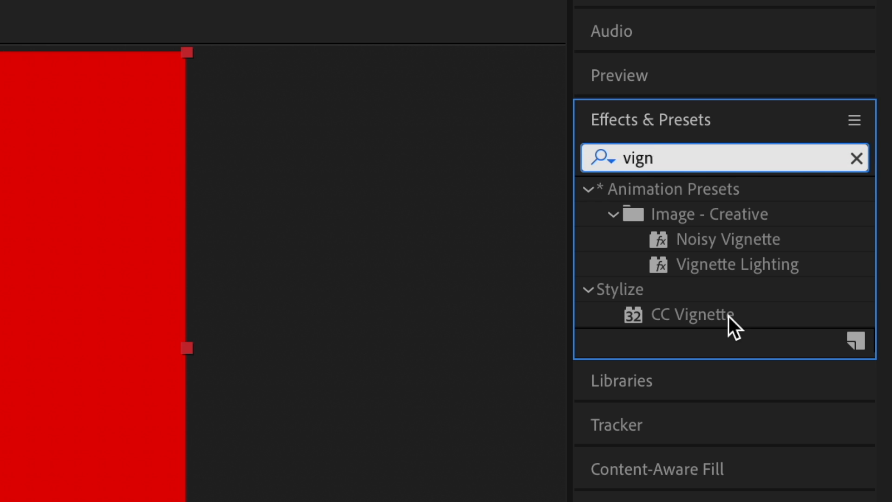
double_click(728, 317)
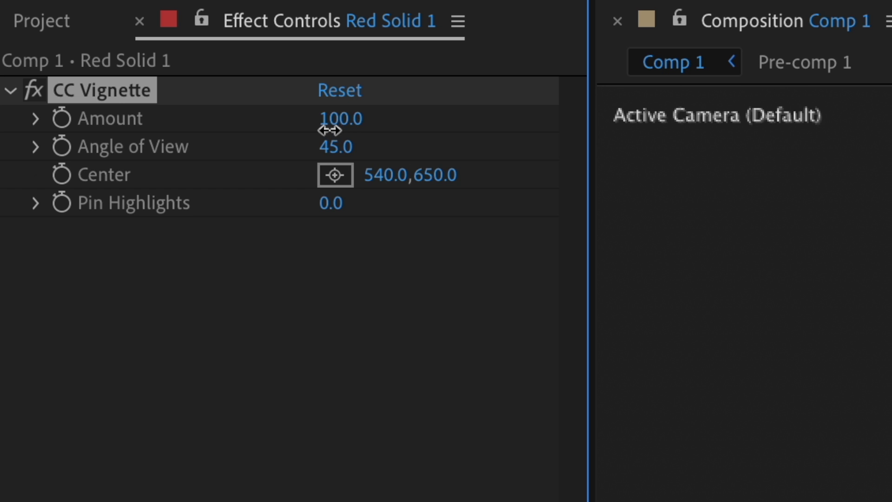
drag(330, 127, 293, 134)
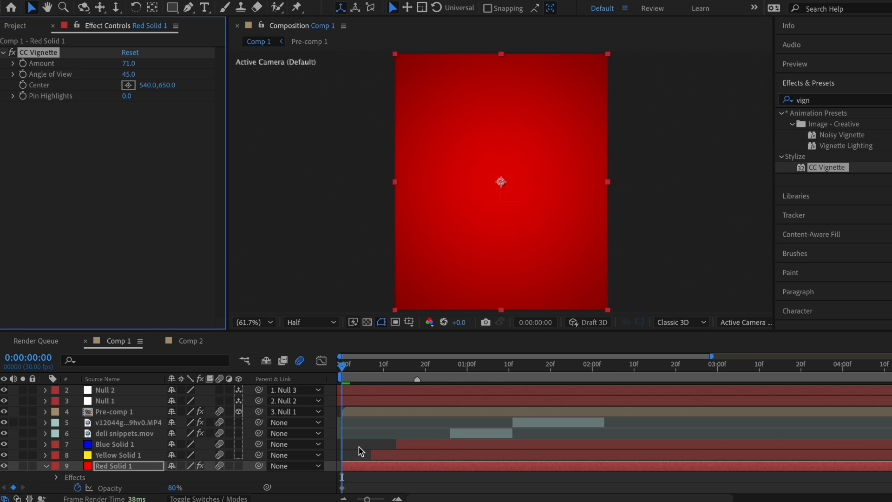
Step: Fade Red Solid 1 to 0% opacity at frame 9 and Easy Ease both opacity keyframes
drag(352, 374, 380, 376)
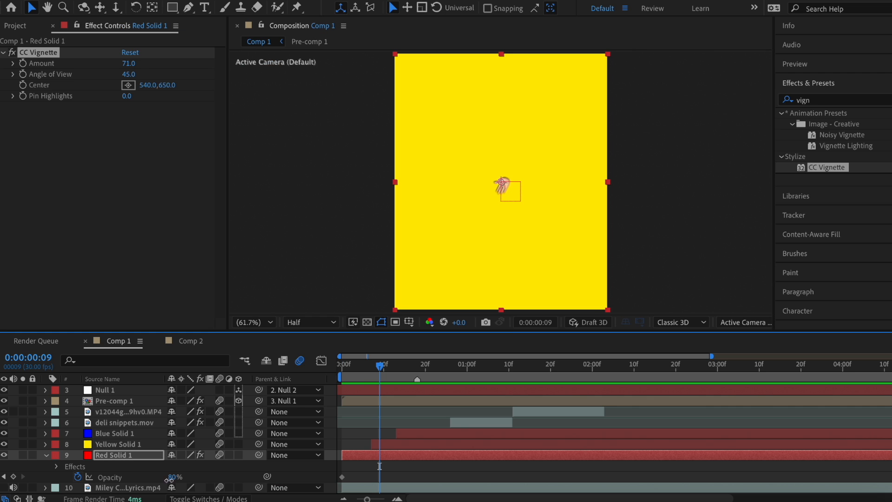
drag(172, 479, 117, 484)
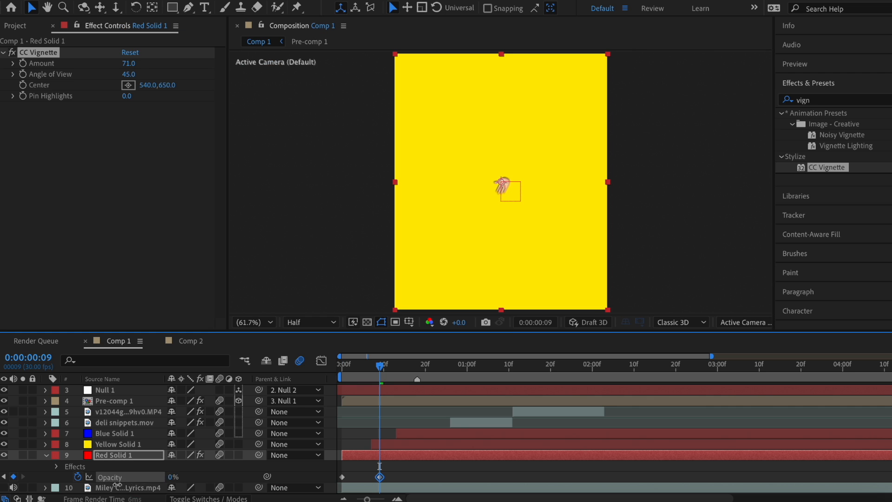
right_click(342, 477)
mouse_move(418, 493)
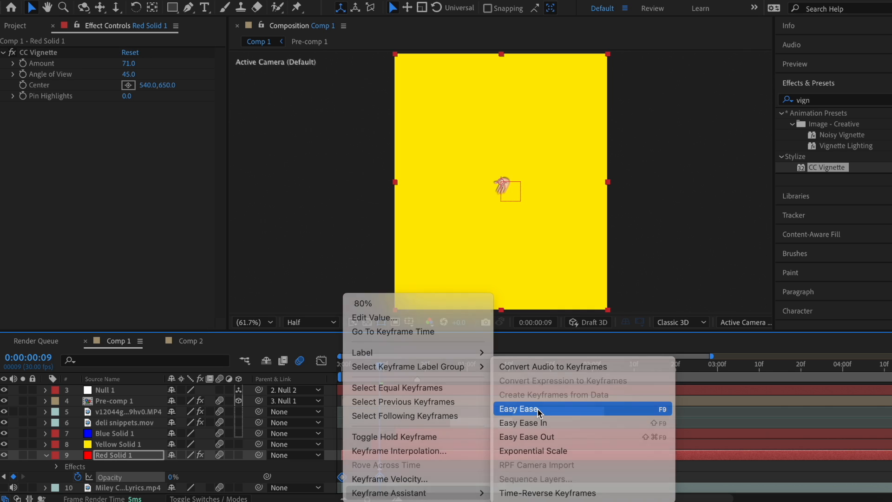
click(537, 408)
key(Home)
click(321, 361)
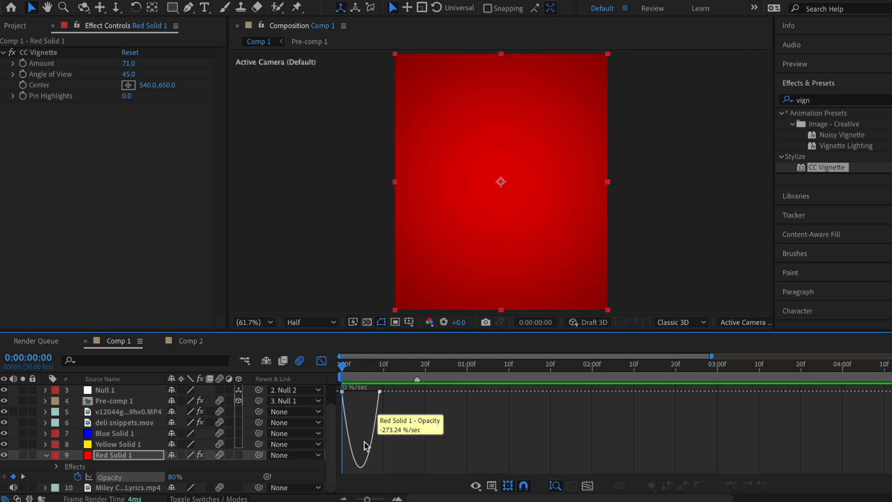
click(343, 393)
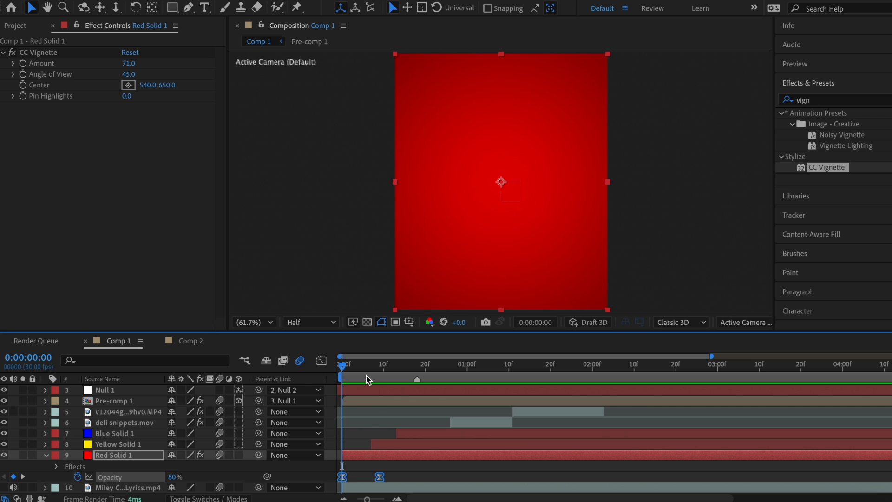
Step: Paste the opacity fade onto Yellow Solid 1 at the time its fade should begin
click(371, 367)
click(386, 443)
key(super+v)
Step: Check the fade at frame 13, then duplicate Blue Solid 1 and start the copy at 1:25
click(397, 369)
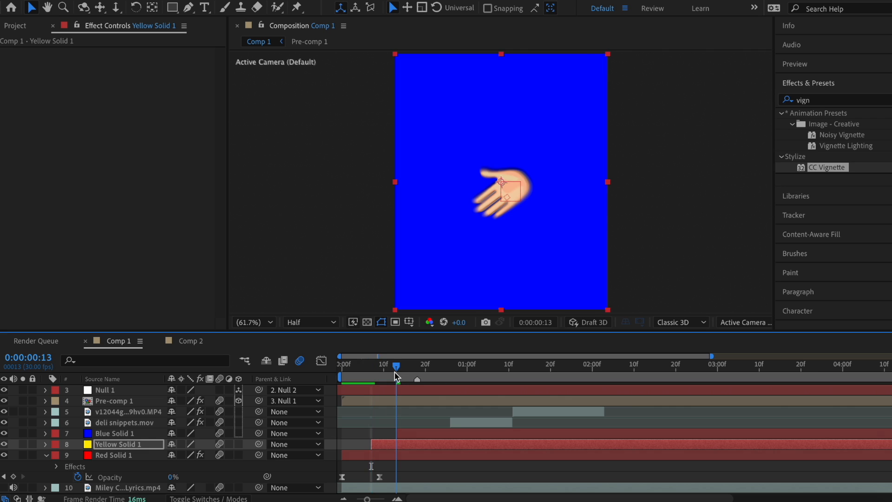
click(420, 433)
click(391, 455)
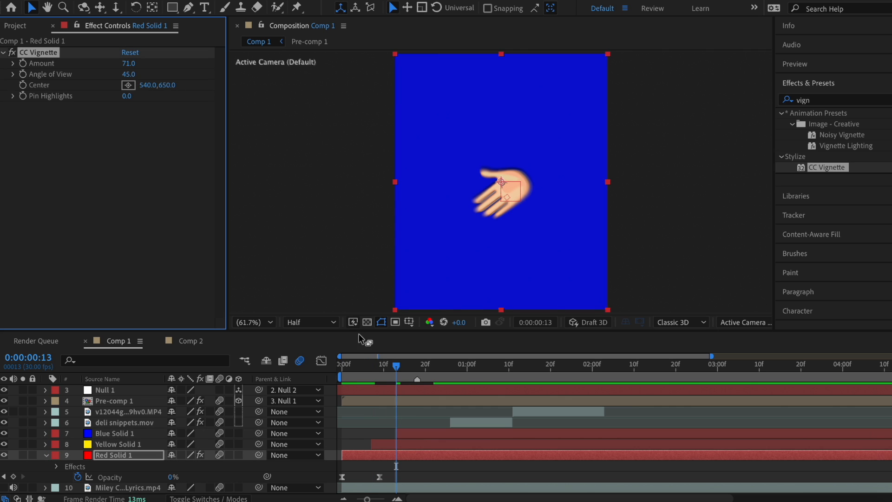
click(405, 444)
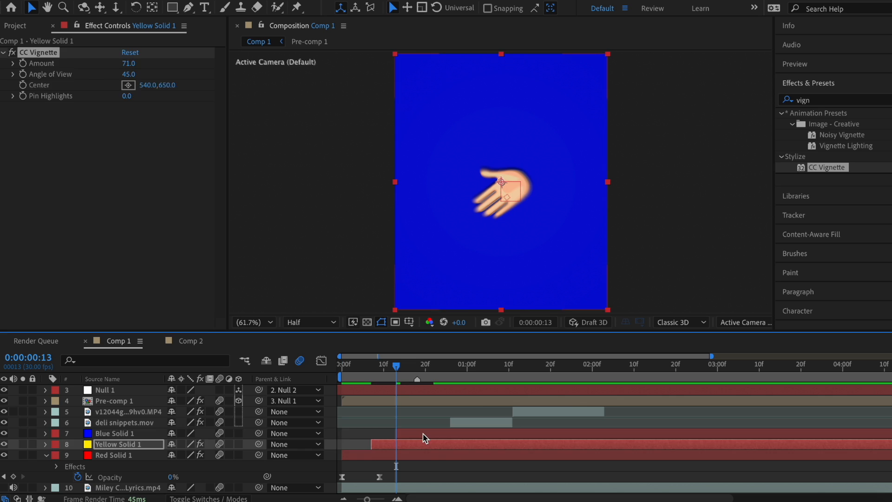
click(423, 433)
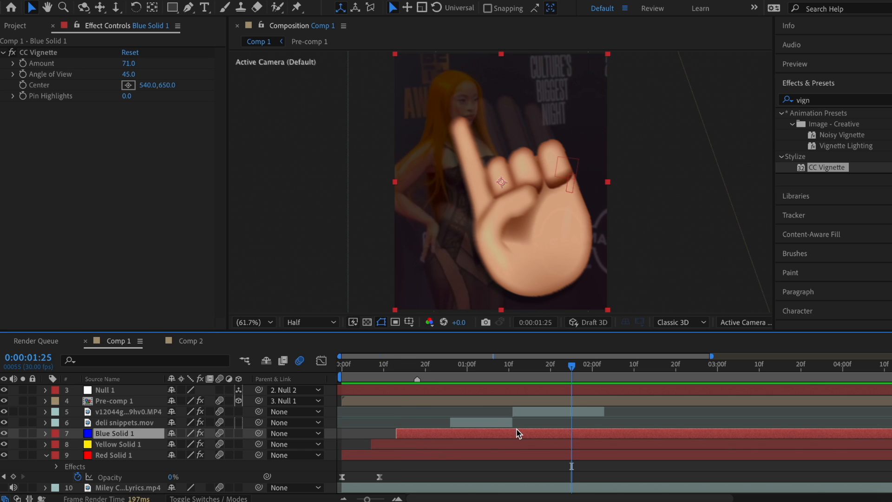
key(ctrl+d)
scroll(519, 432, up, 1)
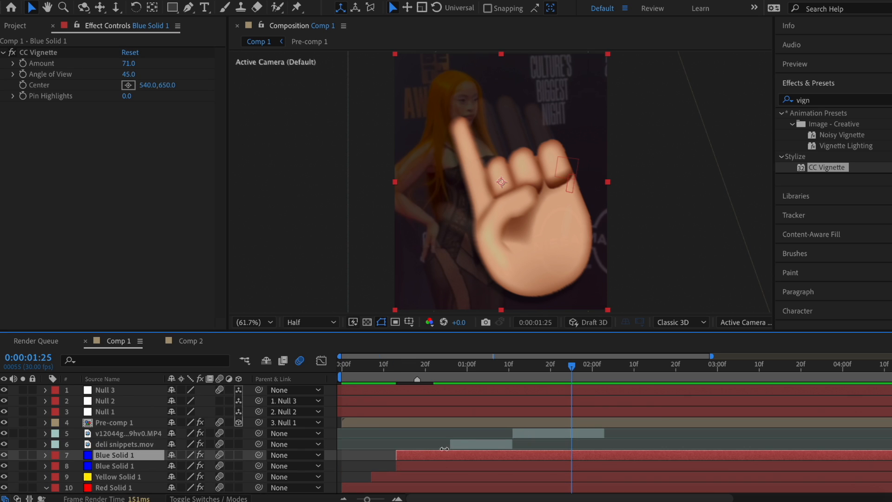
drag(456, 453, 610, 447)
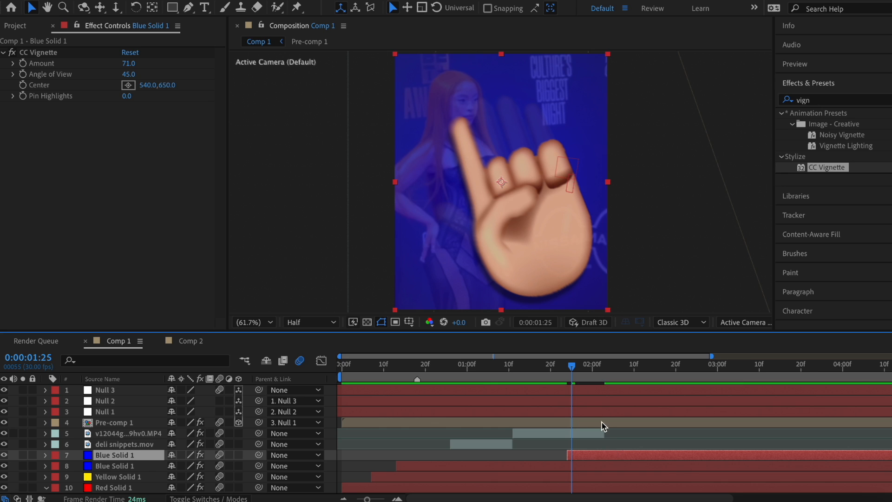
Step: Apply the Tint effect to the duplicate blue solid with Map Black To set to white
click(817, 99)
text(tint)
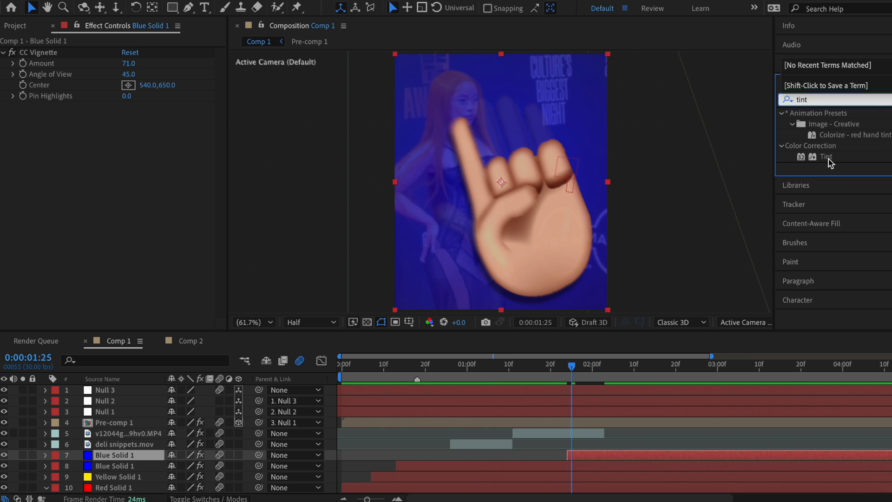
drag(830, 160, 581, 455)
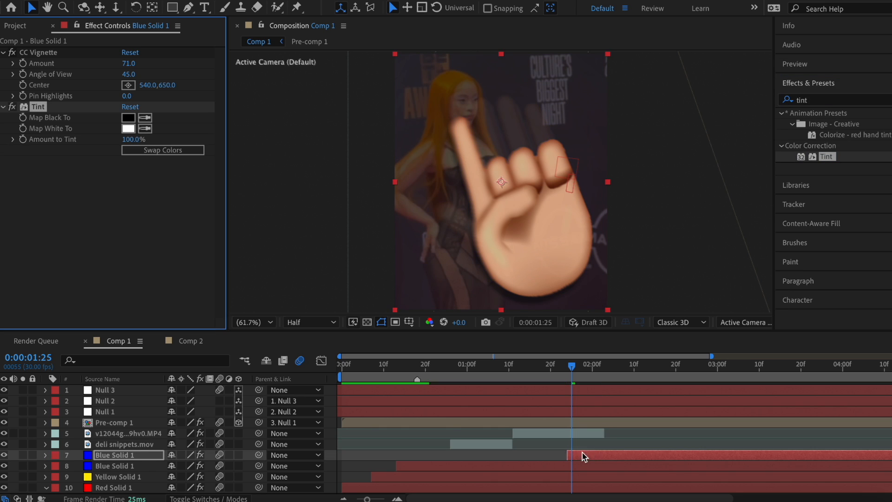
click(128, 117)
drag(284, 324, 123, 195)
click(456, 247)
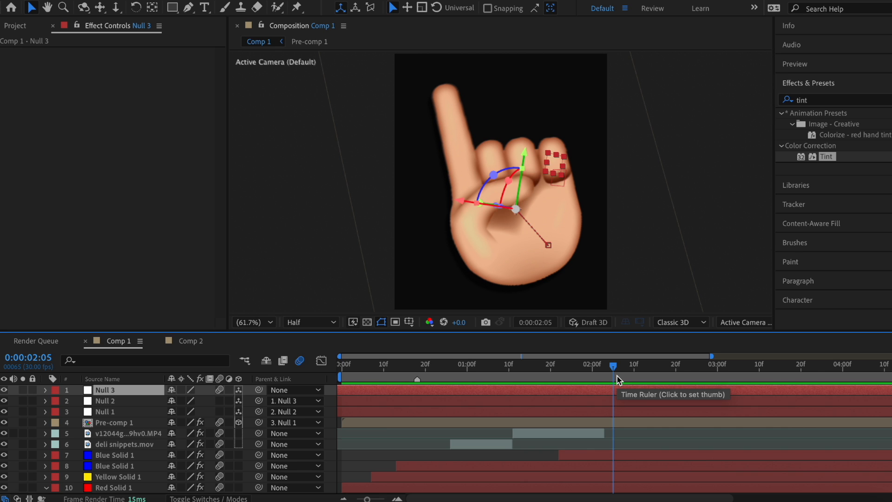
right_click(195, 389)
Step: Create a new 3D null object and parent Null 3 to it
click(409, 54)
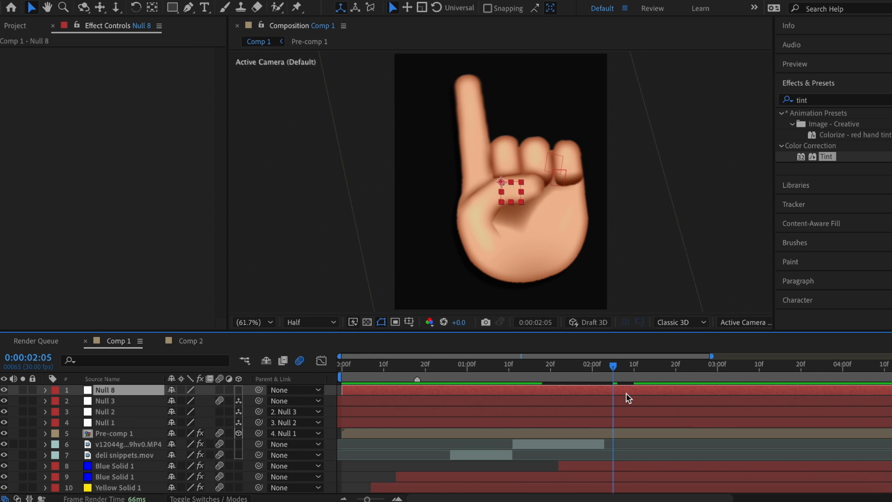
click(238, 389)
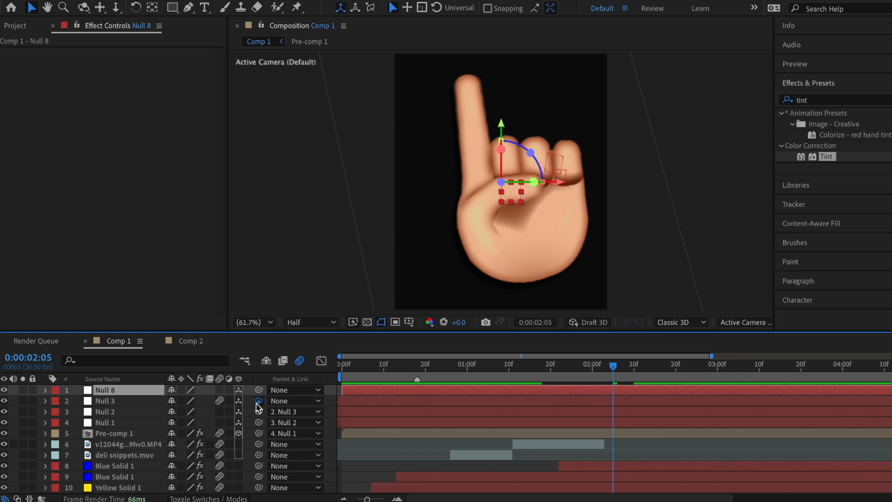
drag(259, 401, 557, 392)
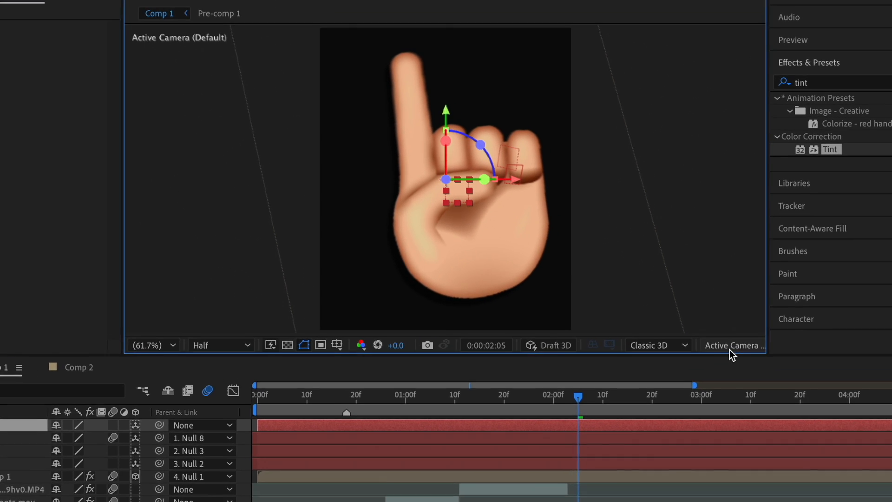
Step: In Custom View 3, move the new null's anchor point down toward the wrist
click(741, 326)
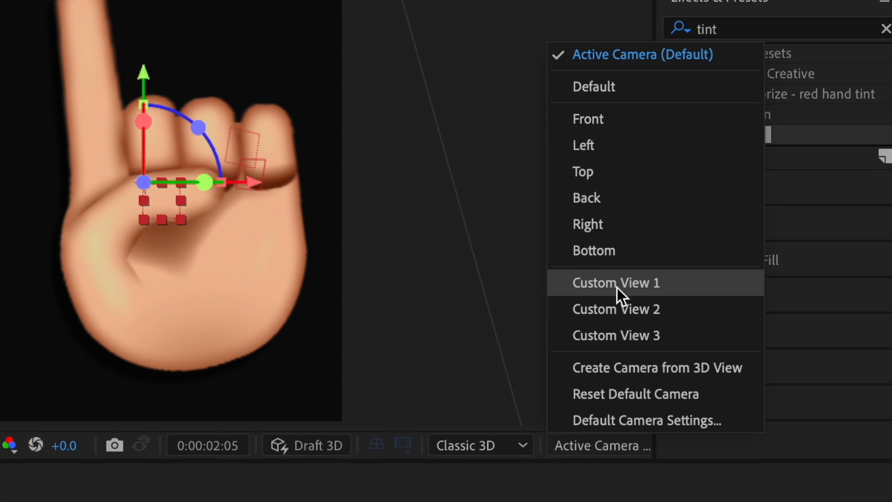
click(617, 335)
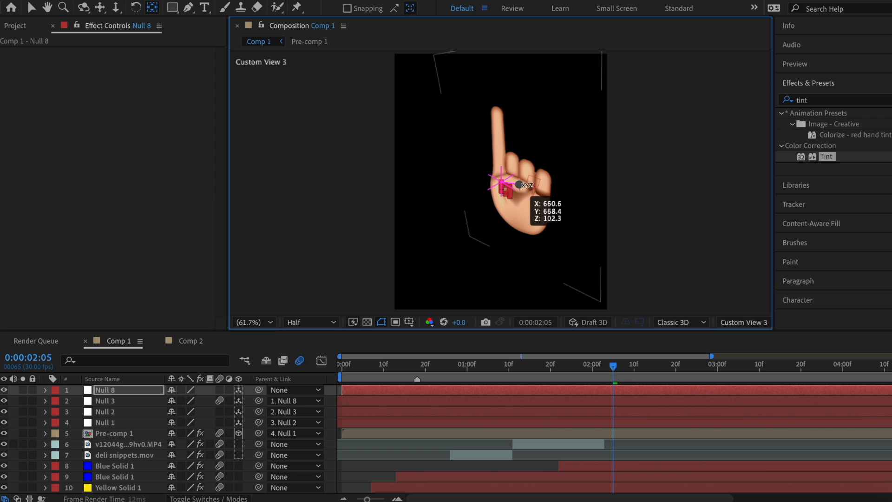
key(v)
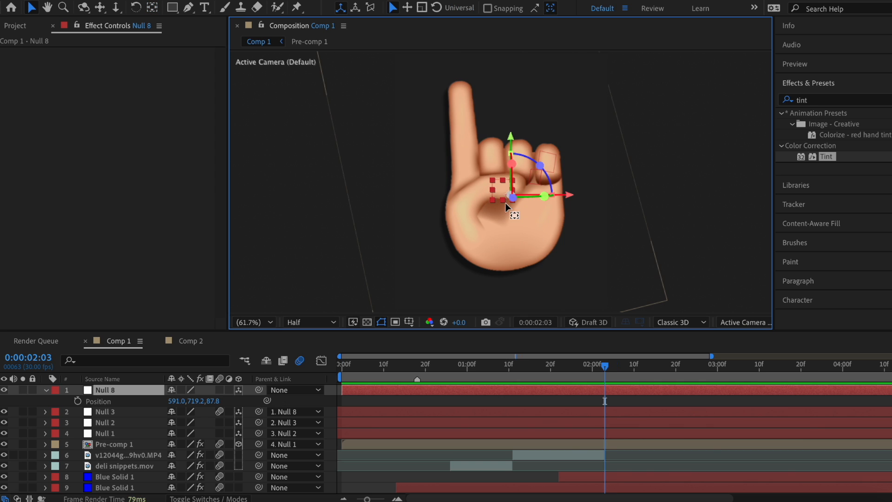
key(y)
drag(511, 195, 509, 271)
key(v)
Step: Keyframe the null's X Rotation so the hand tips flat by 2:17, and reposition it in 3D space
key(r)
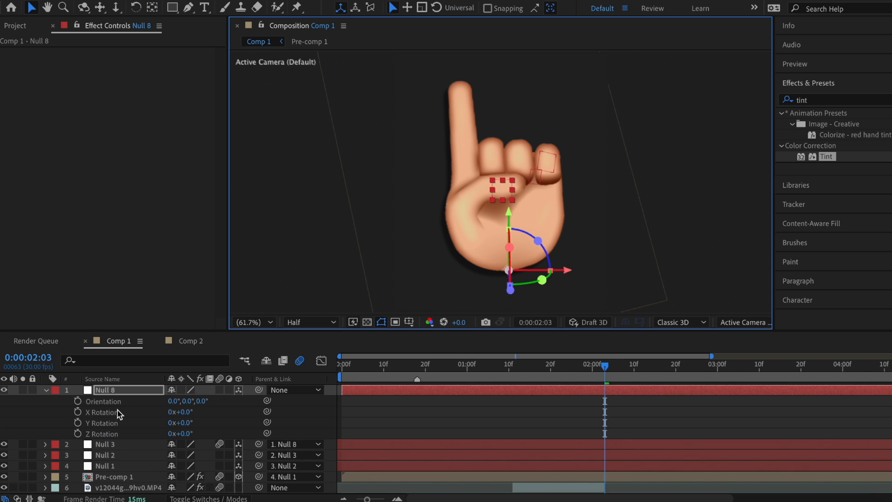
click(78, 411)
click(664, 365)
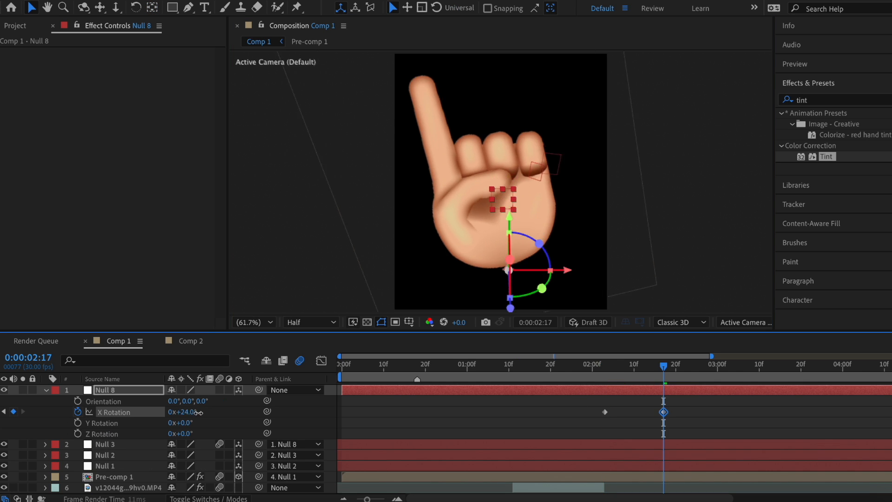
drag(180, 412, 243, 421)
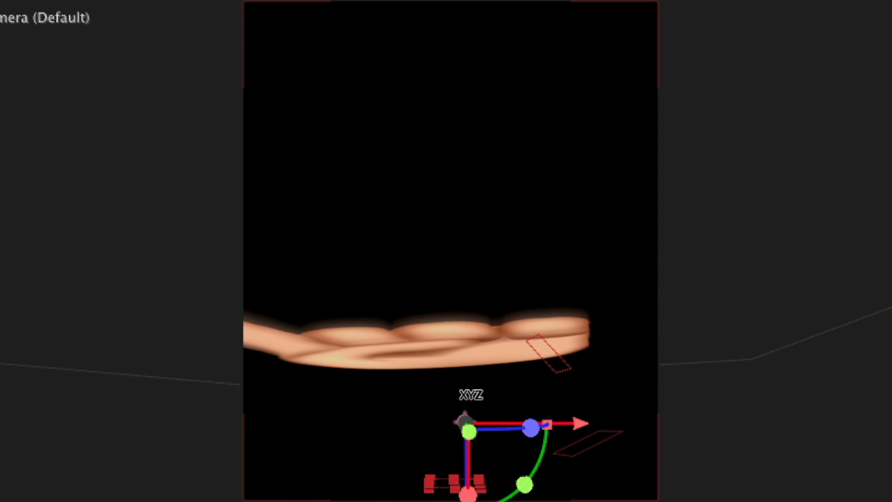
drag(507, 268, 503, 242)
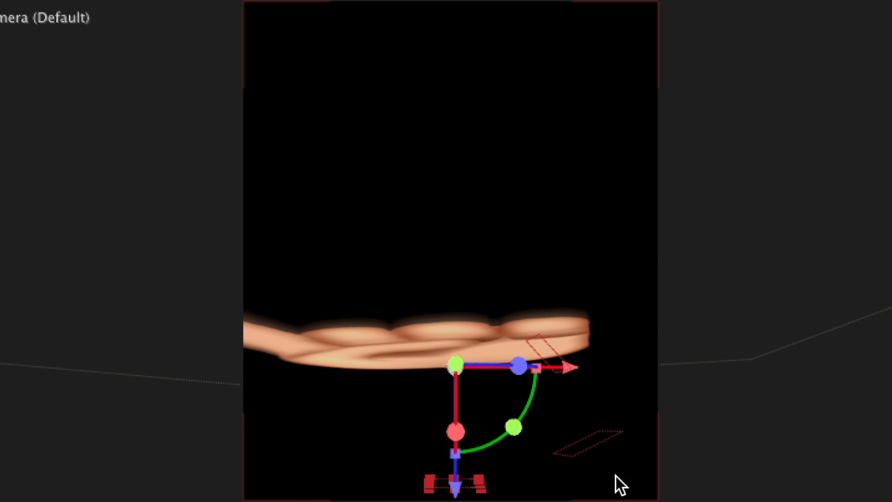
Step: Keyframe the null's Position so the hand drops, and strengthen the easing into the final keyframe
key(p)
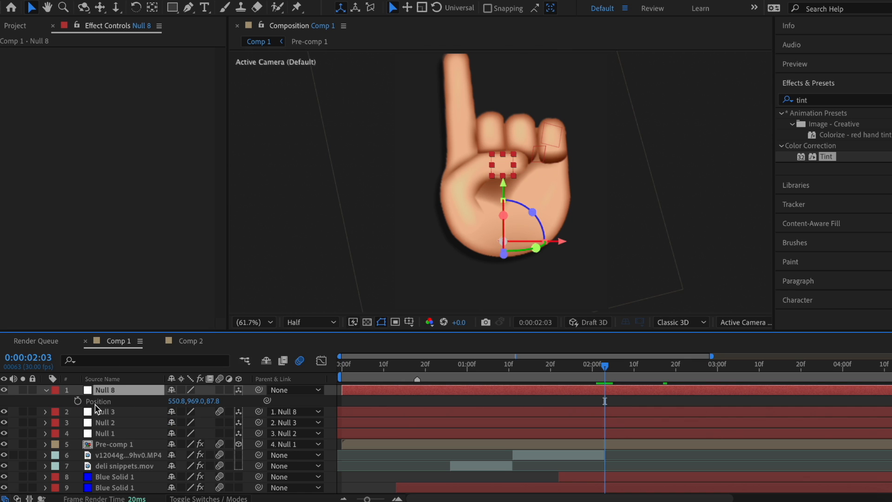
click(80, 400)
key(shift+r)
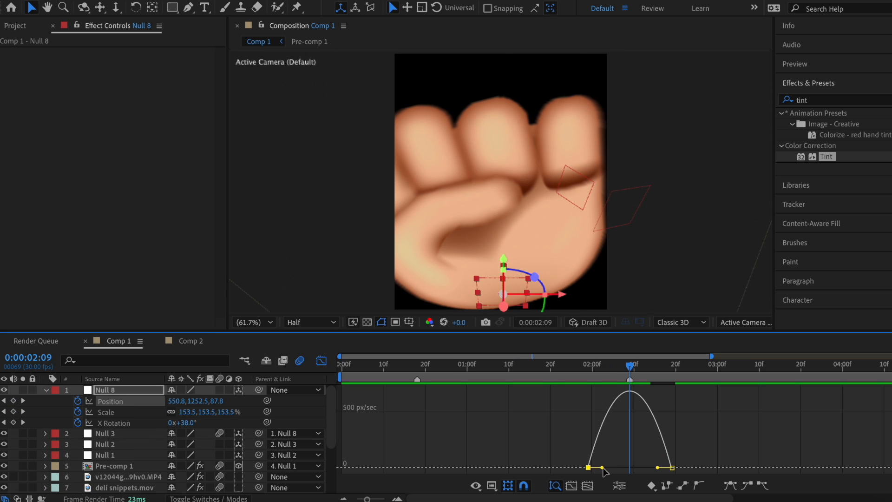
mouse_move(644, 466)
mouse_down()
mouse_move(656, 467)
mouse_move(647, 469)
mouse_up()
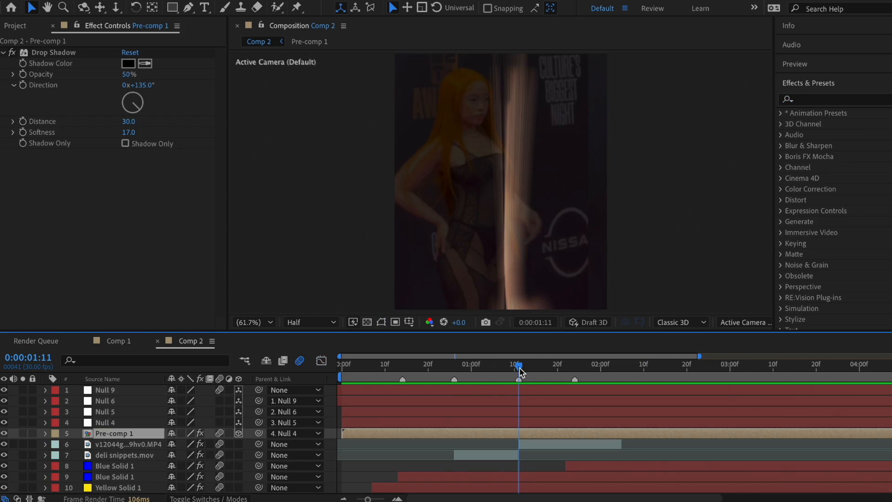
drag(522, 367, 580, 372)
Step: Apply the Wiggle - rotation preset to Pre-comp 1 and set its Wiggle Amount to 0
text(wigg)
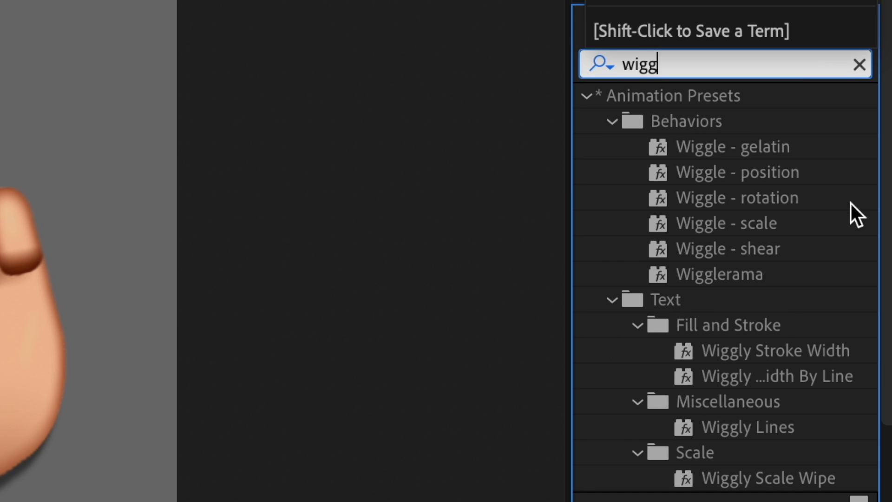
drag(783, 197, 609, 430)
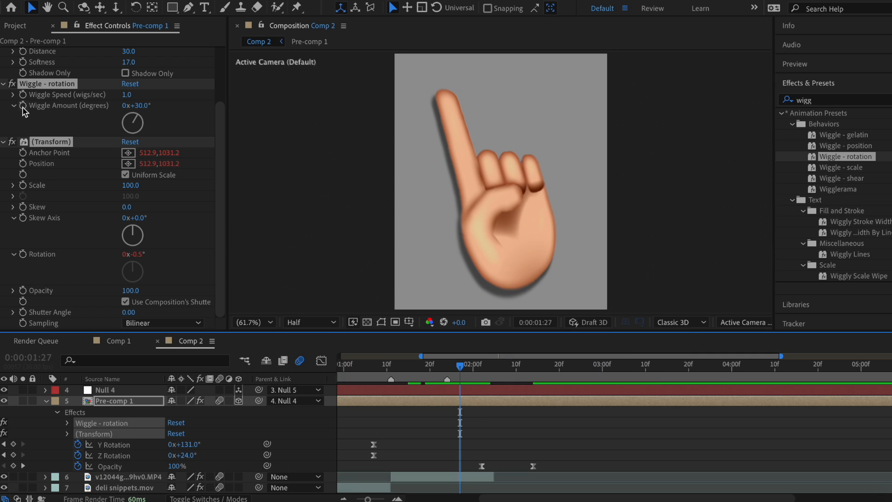
click(23, 108)
click(140, 105)
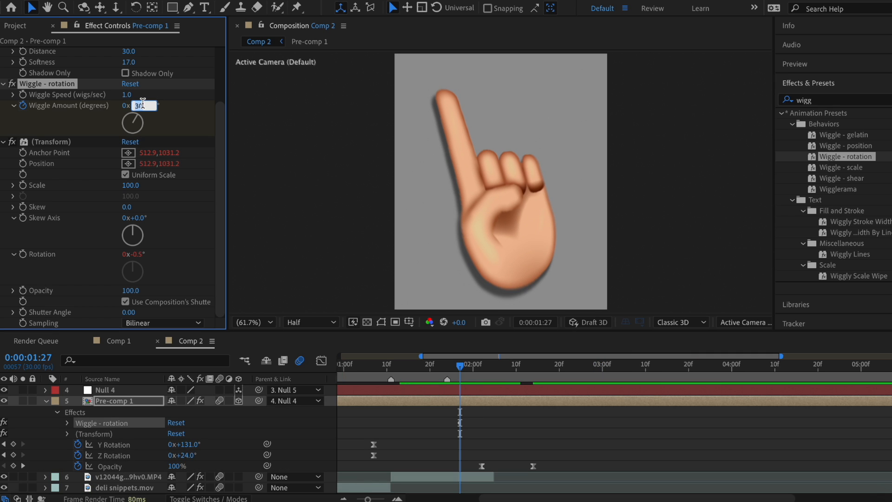
text(0)
key(Return)
Step: Try a 20° wiggle amount while checking the hand, then settle on 0° with Wiggle Speed 4
drag(460, 372, 484, 375)
click(139, 105)
text(2)
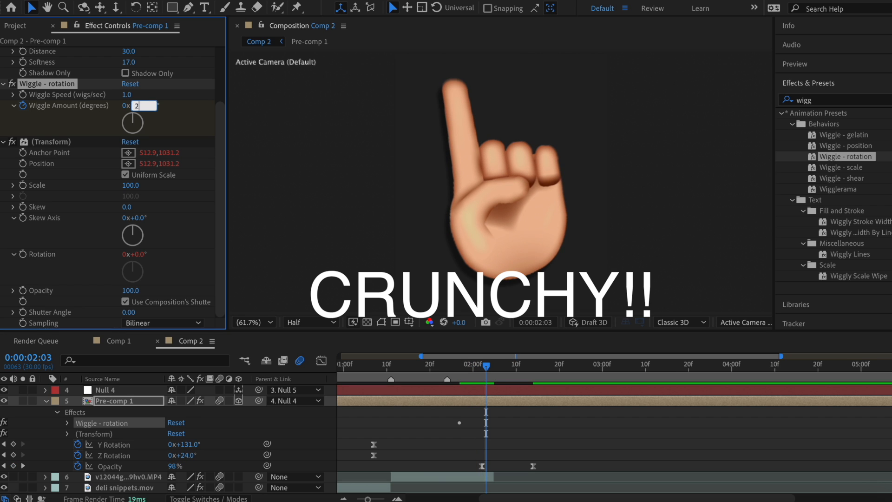
text(0)
key(Return)
click(513, 369)
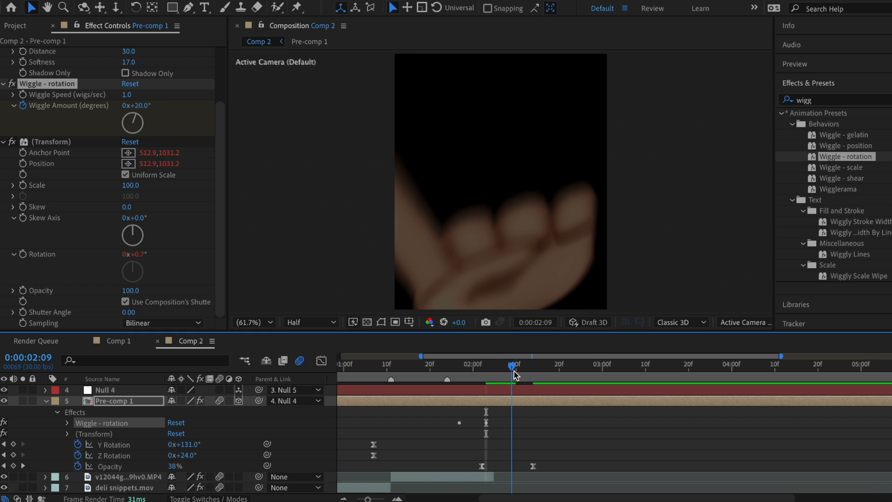
click(140, 105)
text(0)
key(Return)
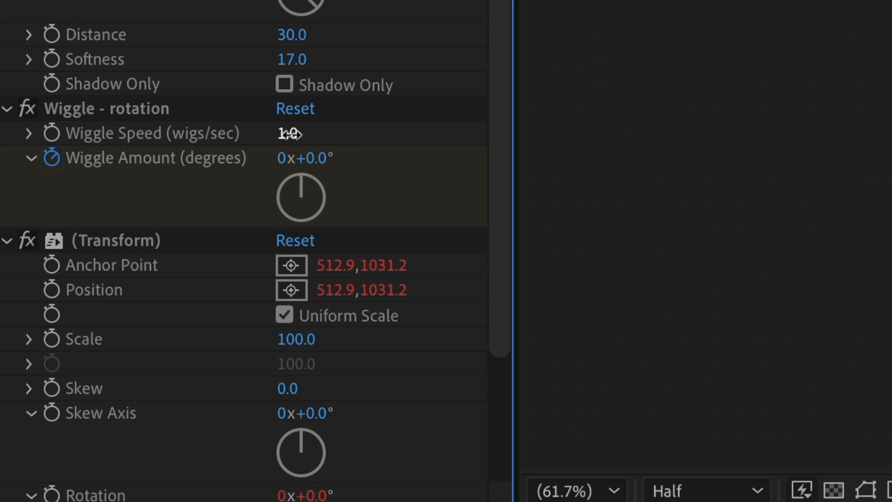
click(292, 133)
text(4)
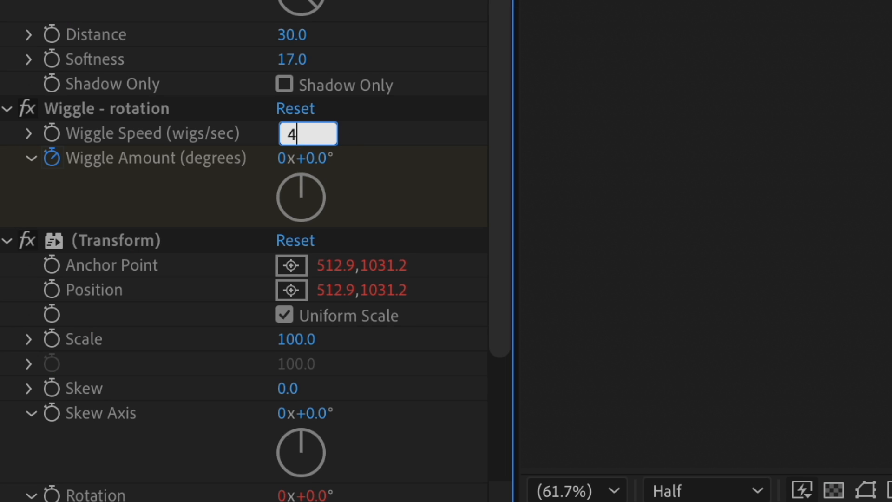
key(Return)
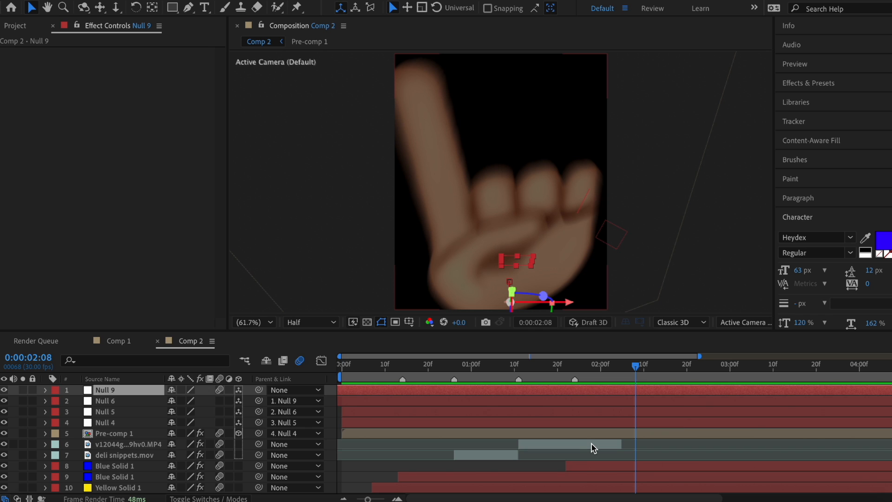
Step: Create a J'S text layer and change its fill colour from blue to red
key(ctrl+alt+shift+t)
text(J'S)
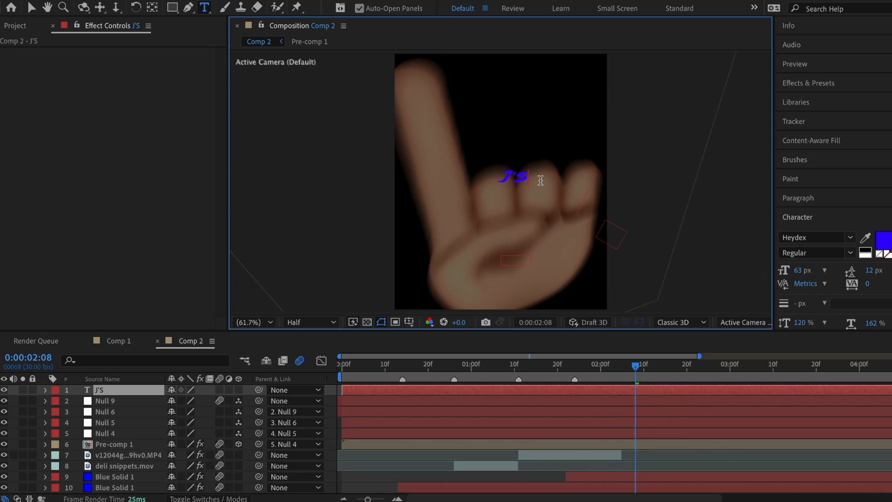
click(883, 240)
drag(355, 297, 356, 244)
click(471, 250)
Step: Scale up the J'S text, shift it about 80 px left, and centre its anchor point
key(s)
drag(186, 400, 330, 403)
key(v)
drag(552, 174, 516, 175)
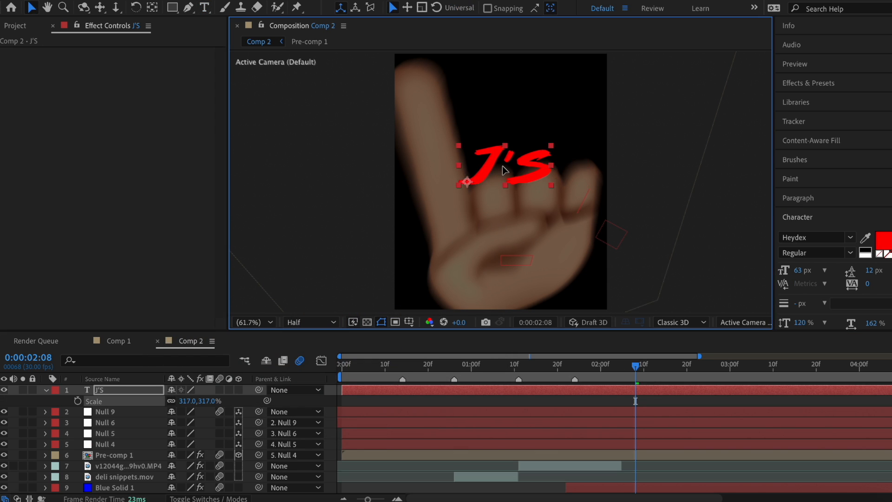
key(s)
key(y)
drag(464, 182, 501, 171)
key(v)
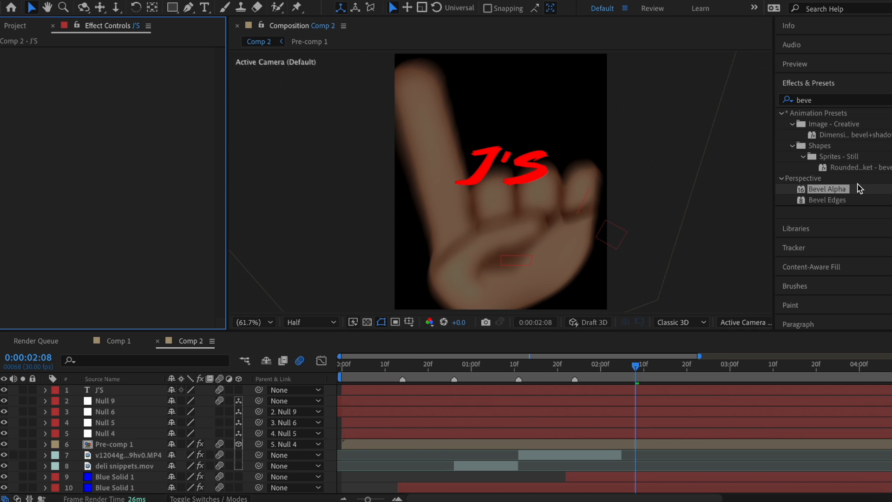
Step: Apply Bevel Alpha to the J'S layer with Edge Thickness 8
drag(841, 194, 678, 390)
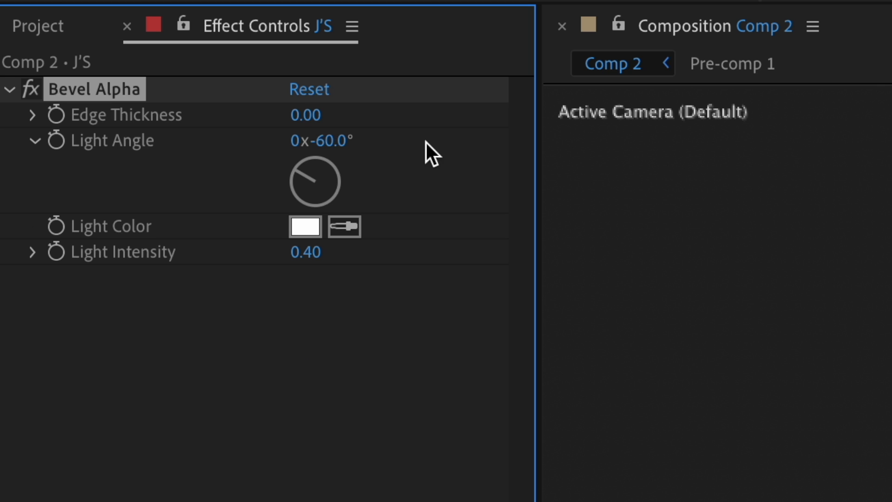
click(300, 126)
text(8)
key(Return)
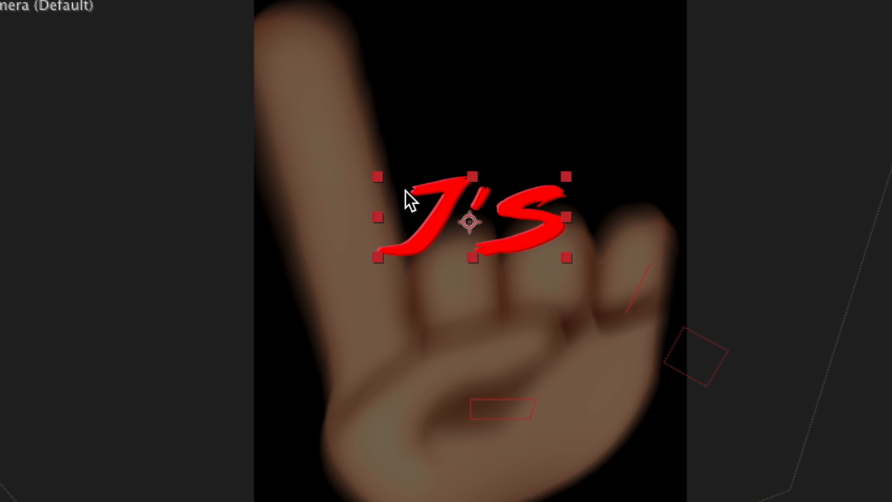
Step: Add a Drop Shadow to the J'S text with Distance 15
click(834, 100)
text(drop s)
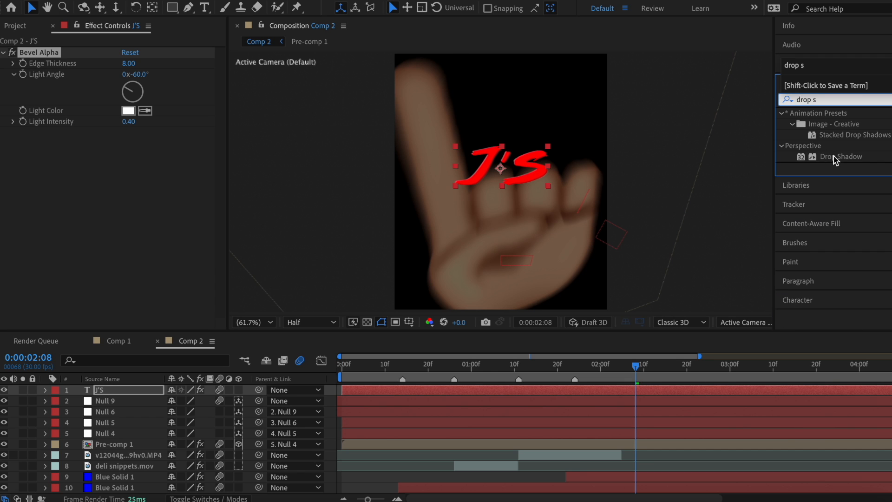
double_click(834, 161)
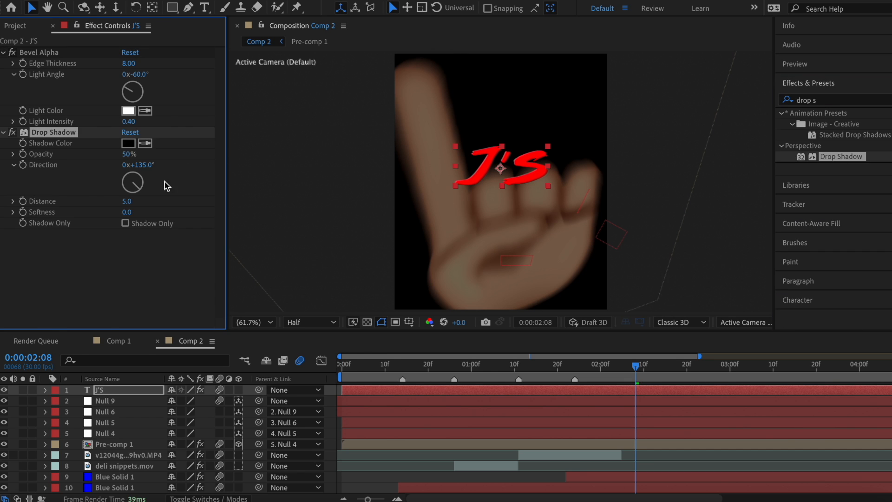
click(129, 200)
text(15)
key(Return)
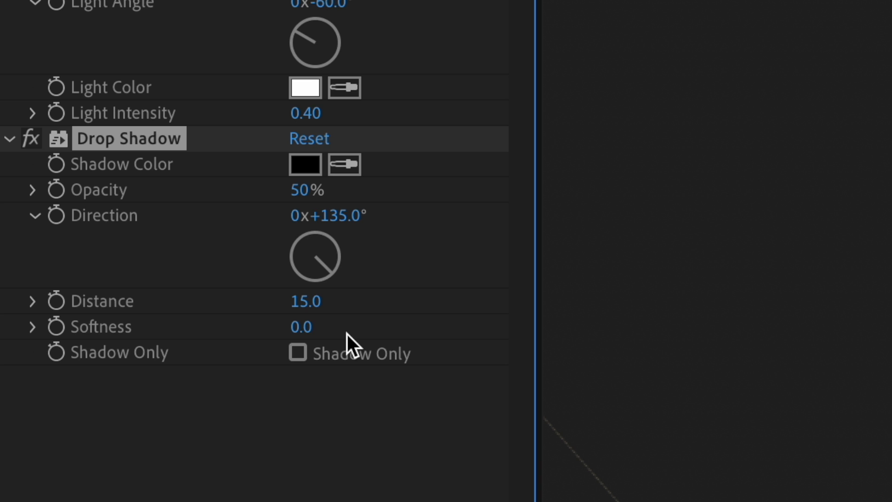
Step: Add CC Light Sweep and keyframe its centre from lower-left to upper-right by about 3 seconds
click(835, 99)
text(light swee)
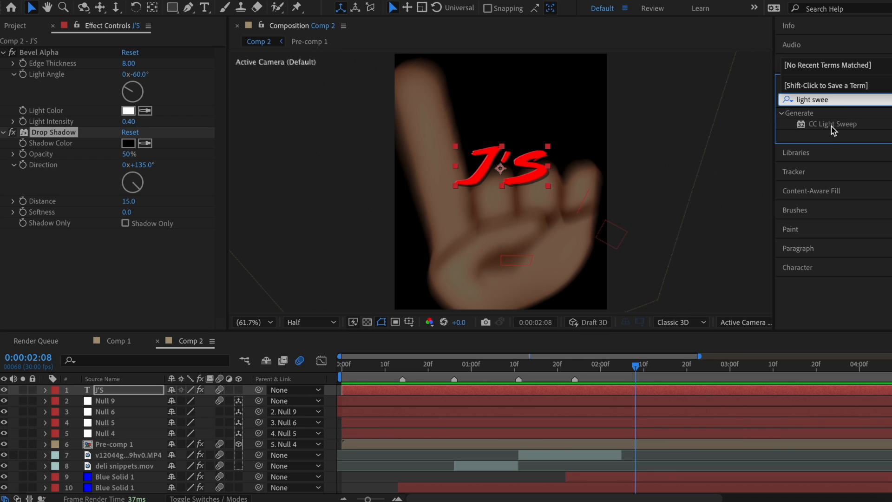
drag(831, 130, 636, 391)
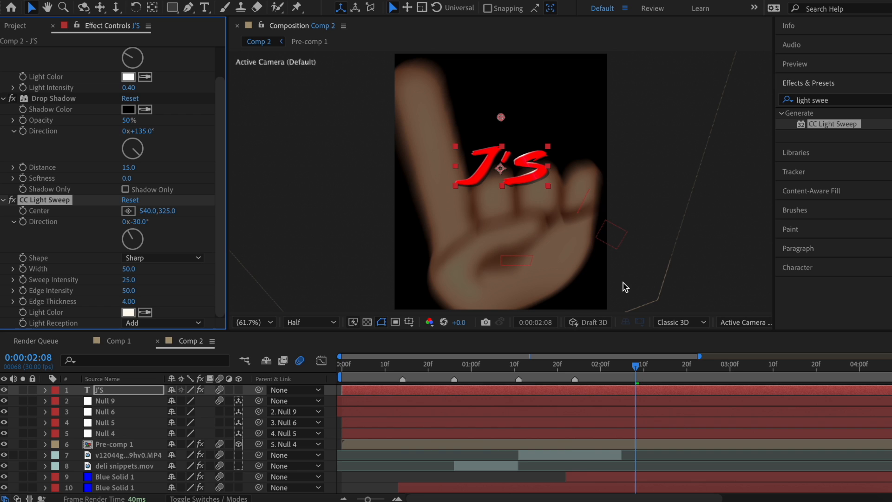
drag(501, 117, 452, 190)
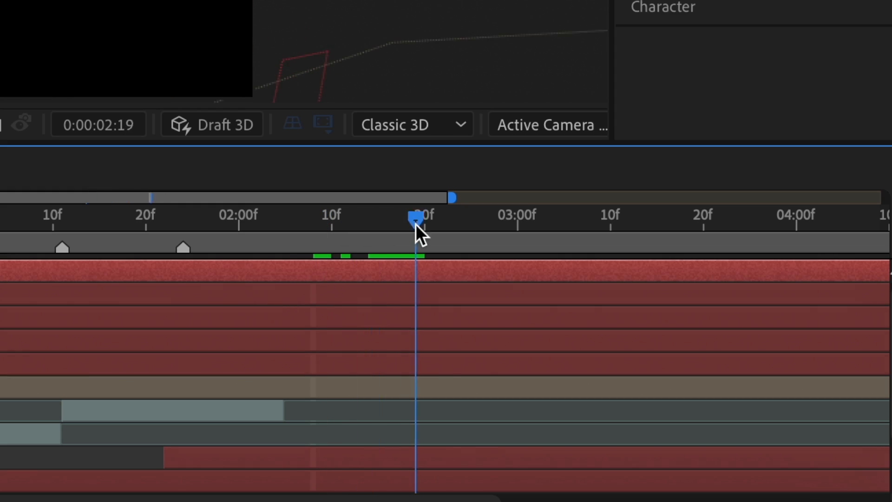
drag(416, 225, 551, 231)
drag(432, 219, 604, 140)
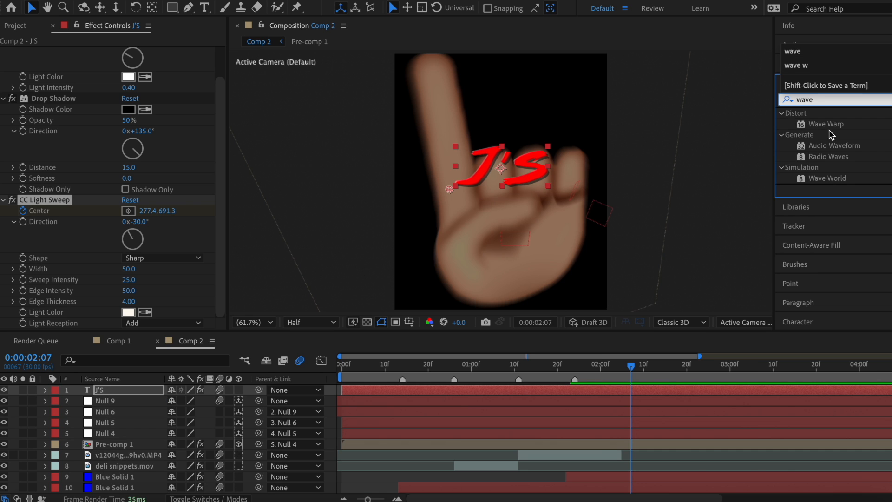
Step: Apply Wave Warp to J'S with Wave Width 600 and Direction 46°
drag(826, 124, 678, 392)
click(124, 218)
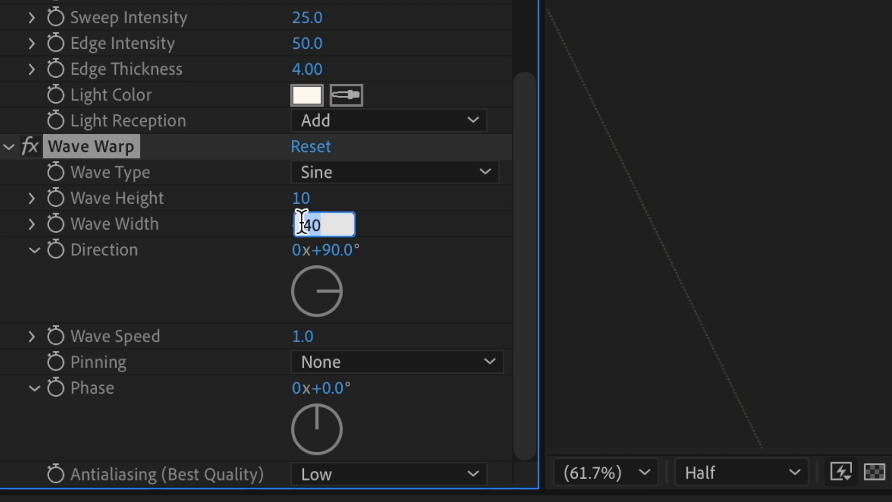
text(600)
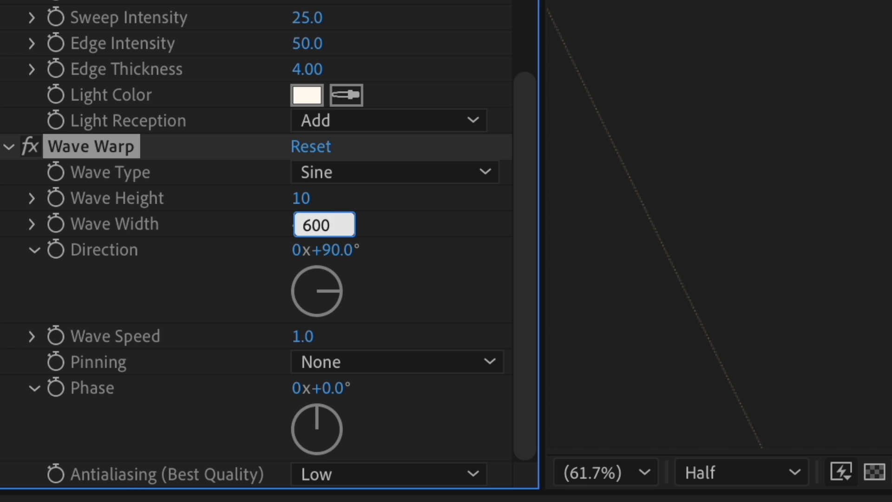
key(Return)
drag(338, 291, 338, 288)
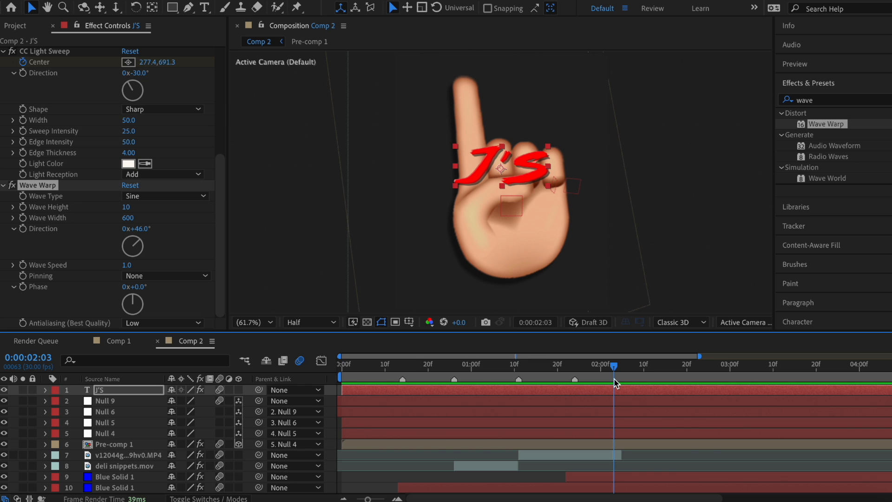
Step: Add a Scale animator to the J'S text set to 0%
click(45, 390)
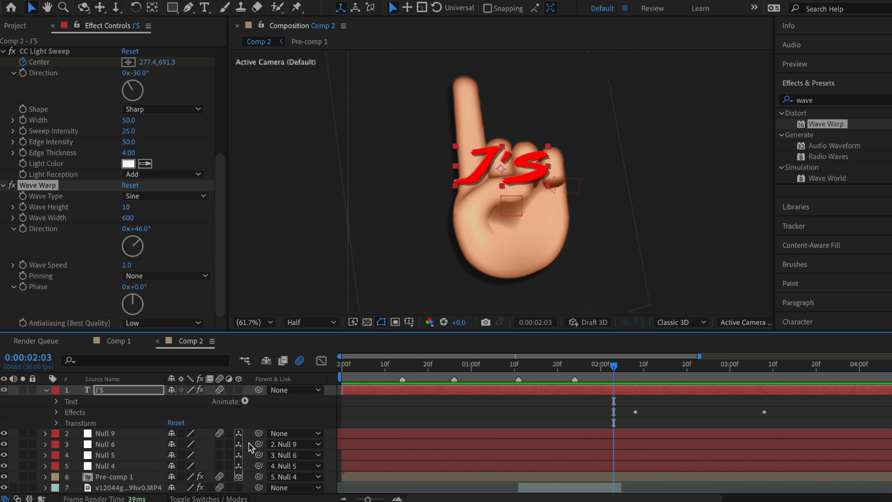
click(245, 402)
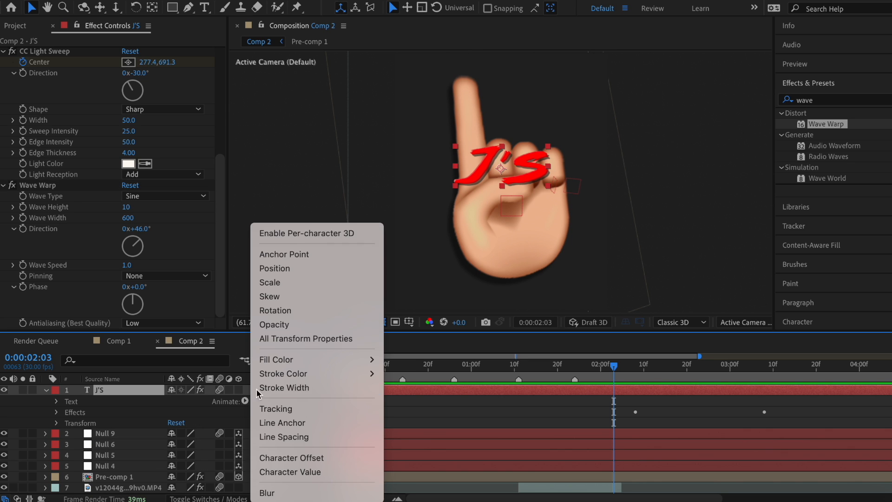
click(279, 282)
click(187, 466)
text(0)
key(Return)
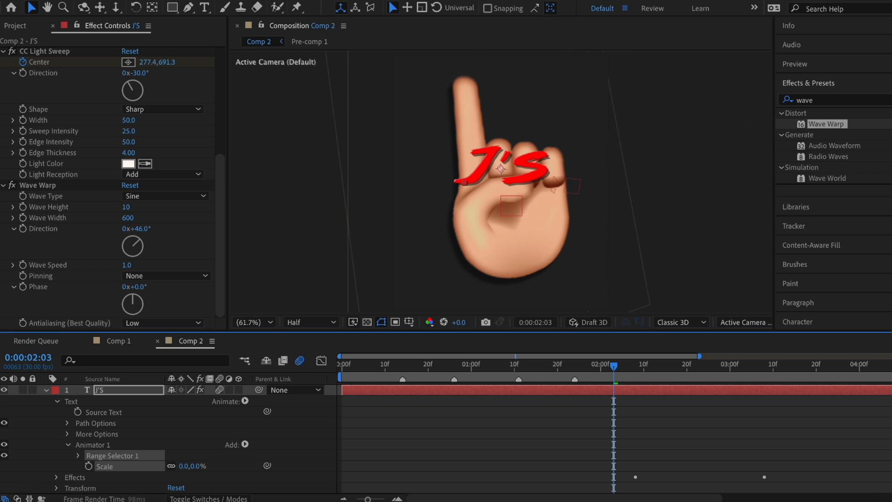
Step: Add Rotation to Animator 1 with a value of 90°
click(246, 447)
click(245, 445)
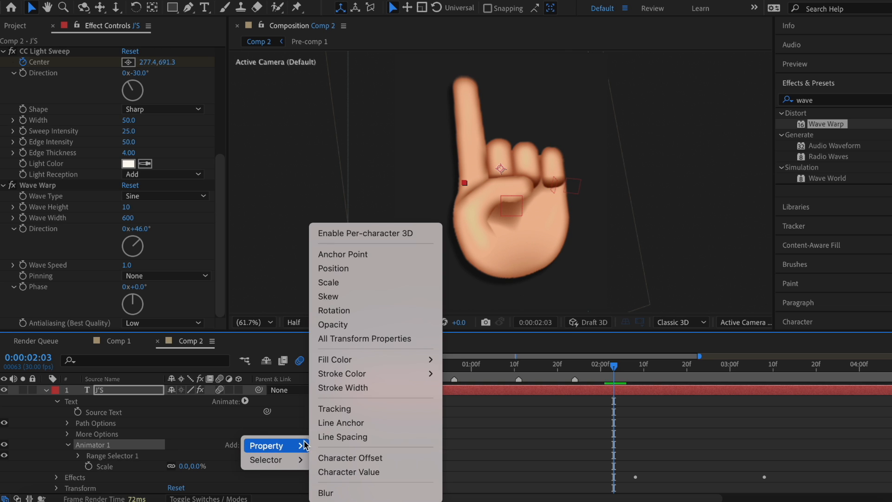
click(334, 310)
click(185, 476)
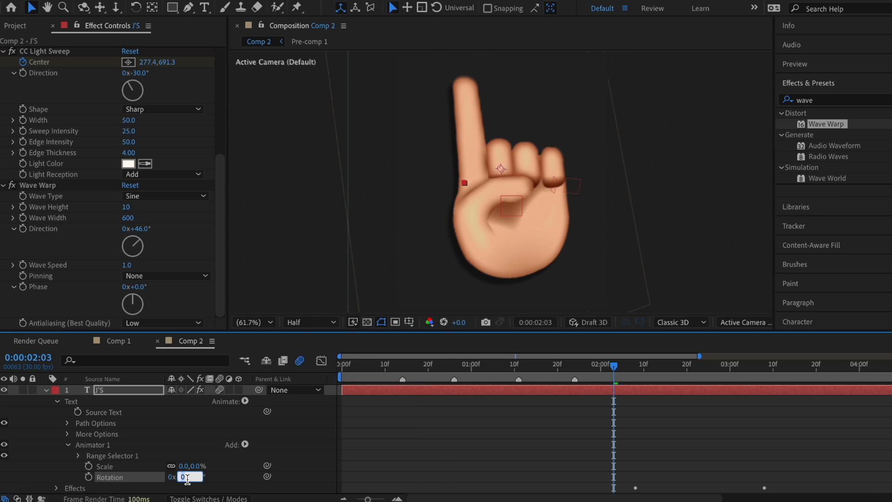
key(Return)
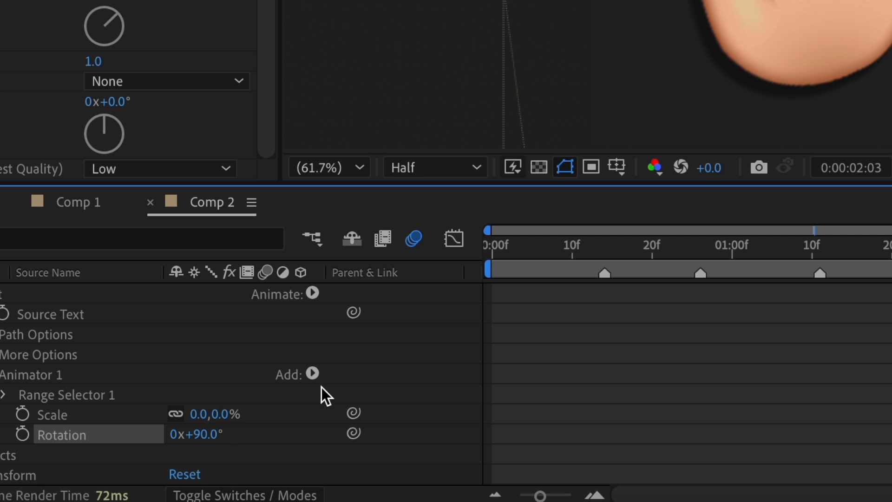
Step: Add an Expression Selector to Animator 1 and open its Amount expression
click(245, 445)
mouse_move(325, 399)
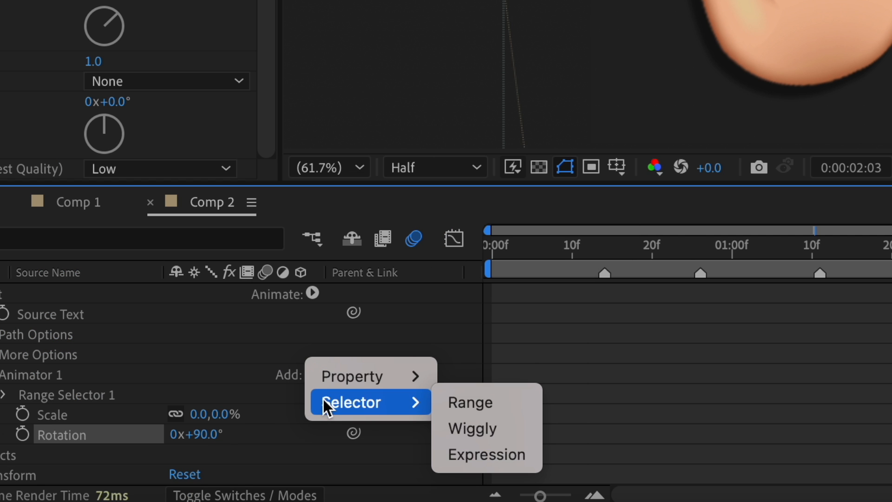
click(454, 455)
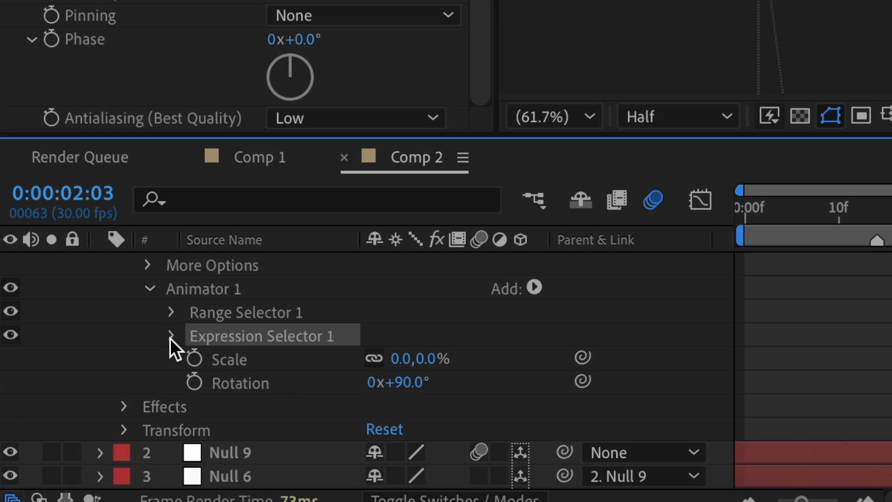
click(3, 414)
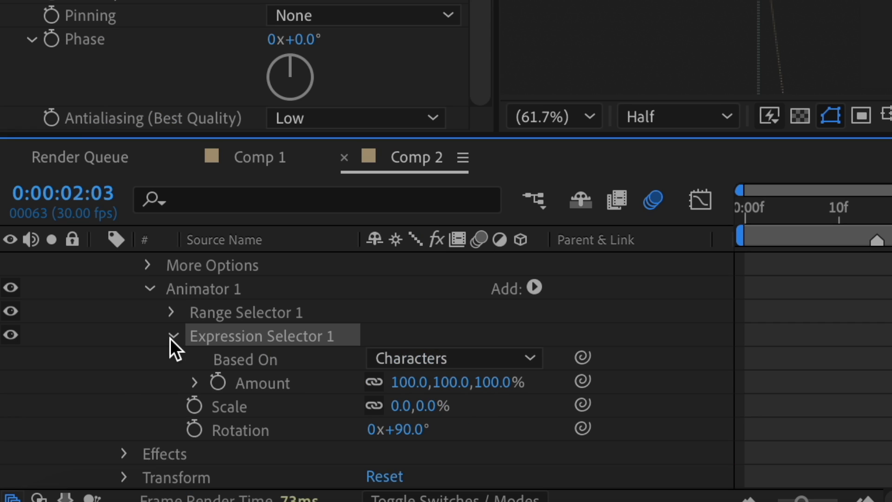
click(194, 382)
click(858, 426)
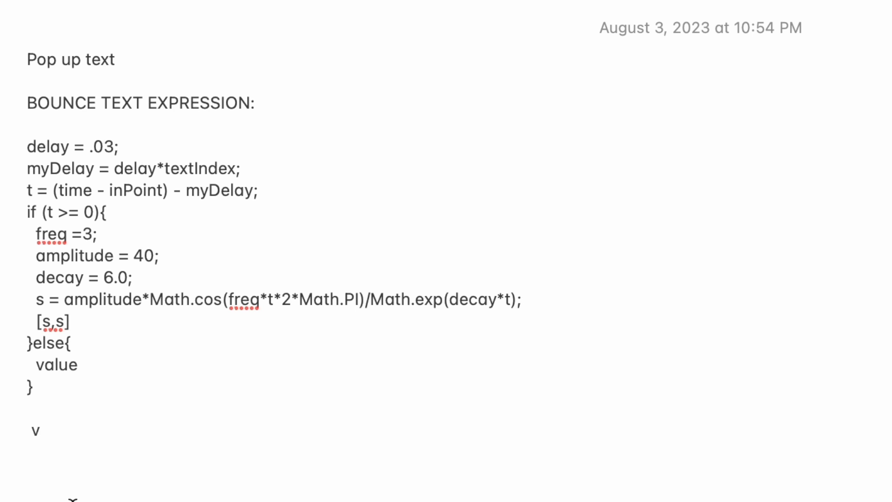
Step: Copy the bounce expression from Notes, paste it into the Amount expression, and commit it
drag(38, 388, 0, 154)
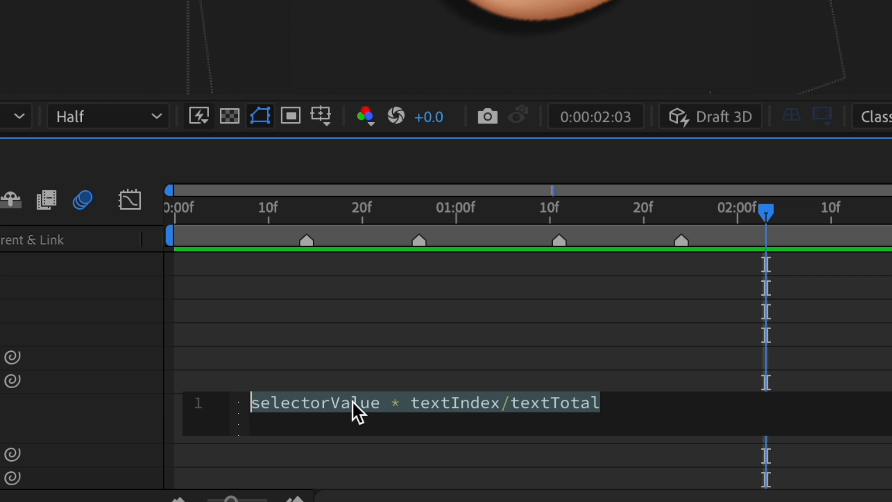
text(delay = .03; myDelay = delay*textIndex; t = (time - inPoint) - myDelay; if (t >= 0){   freq =3;   amplitude = 40;   decay = 6.0;   s = amplitude*Math.cos(freq*t*2*Math.PI)/Math.exp(decay*t);   [s,s] }else{   value })
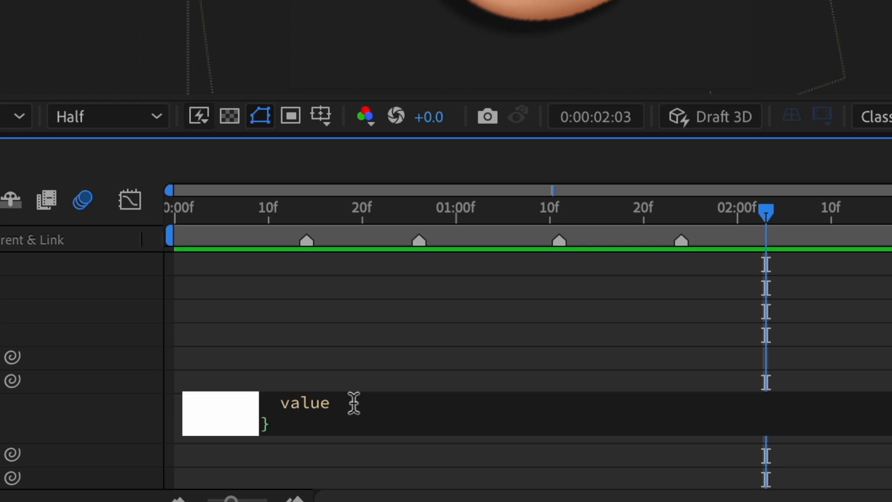
click(319, 325)
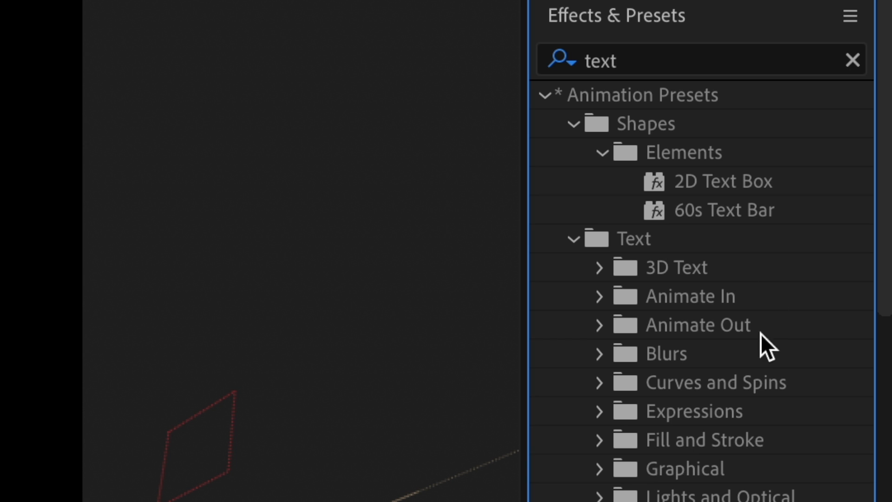
Step: Apply Blur and Fade Out to J'S, pull its end keyframe earlier, and ease both keyframes
double_click(637, 358)
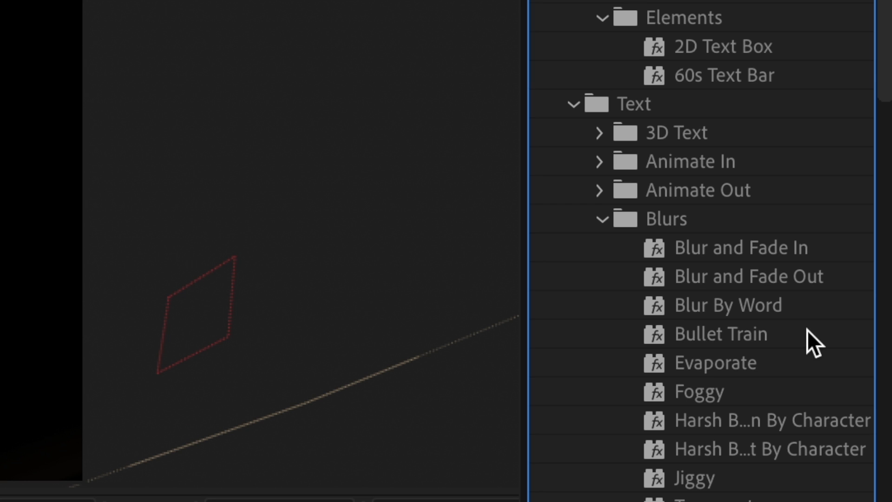
drag(796, 278, 464, 501)
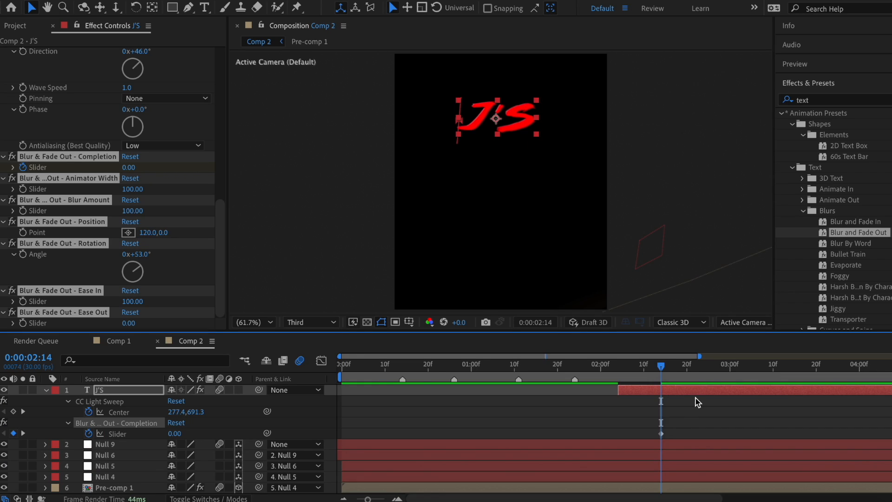
scroll(695, 403, right, 3)
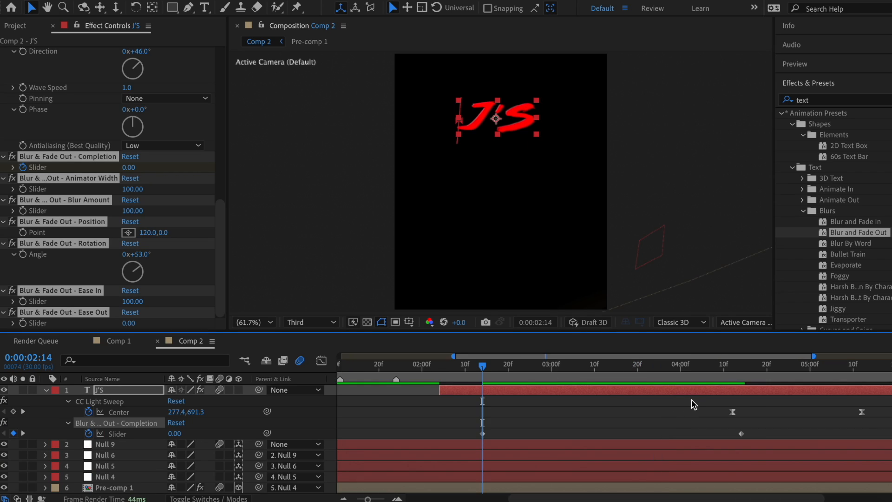
drag(741, 434, 603, 433)
drag(616, 424, 512, 435)
drag(489, 371, 545, 371)
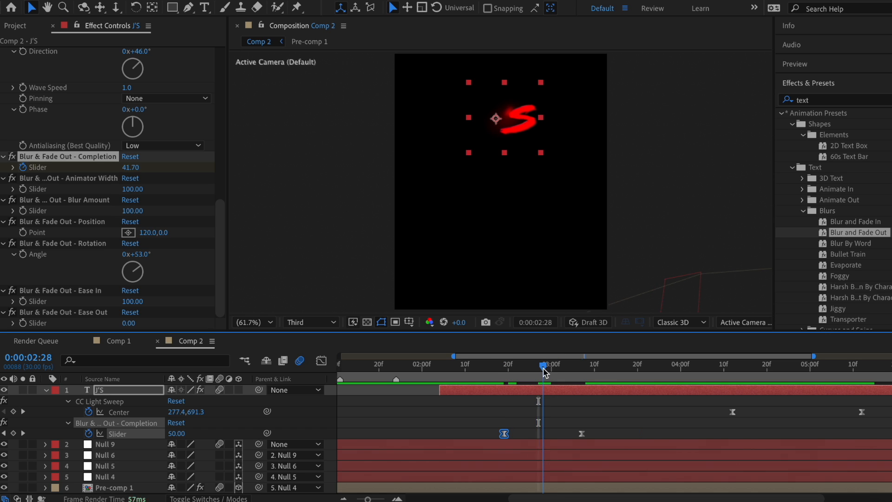
click(321, 361)
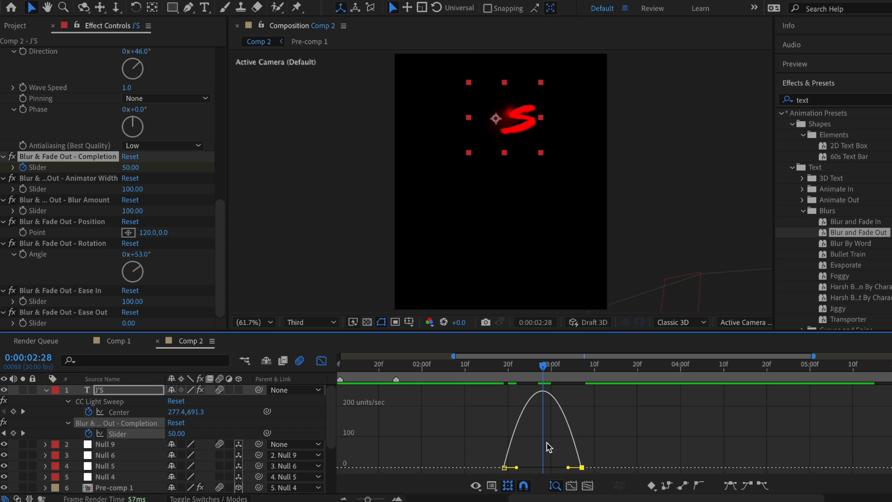
drag(517, 467, 557, 468)
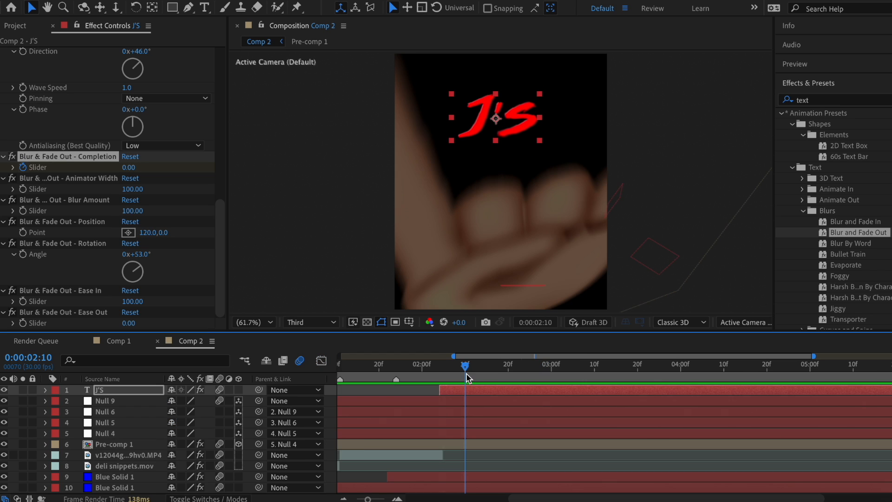
Step: Duplicate the J'S title, move the copy below it, and retype it as SO
click(458, 389)
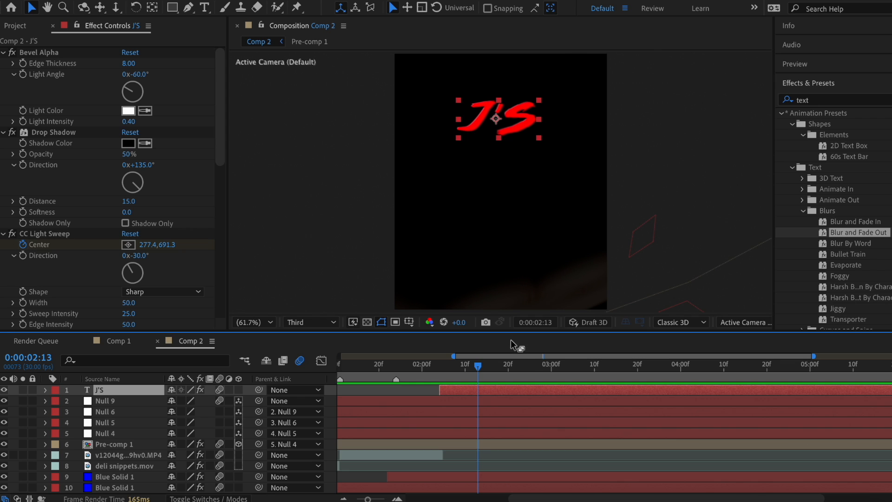
key(ctrl+d)
drag(514, 125, 450, 175)
key(ctrl+t)
text(SO)
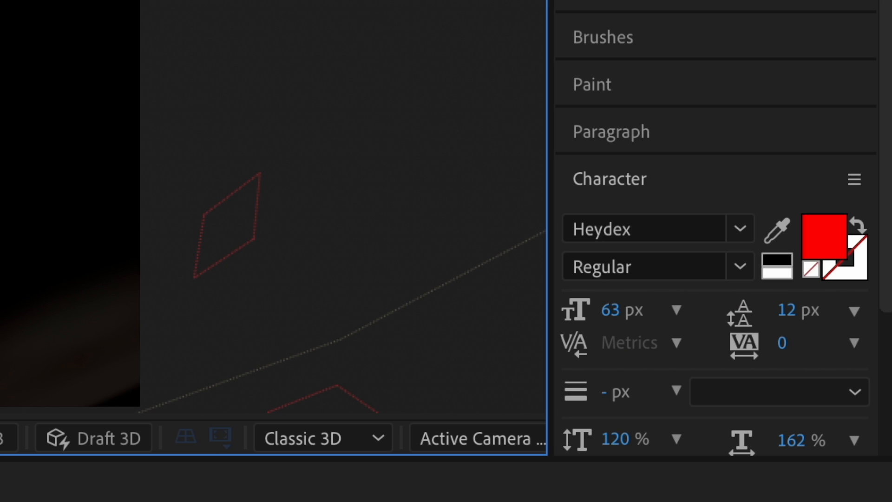
Step: Set the SO title's font to Akira Expanded and its colour to yellow EAFC00
click(623, 219)
text(akira)
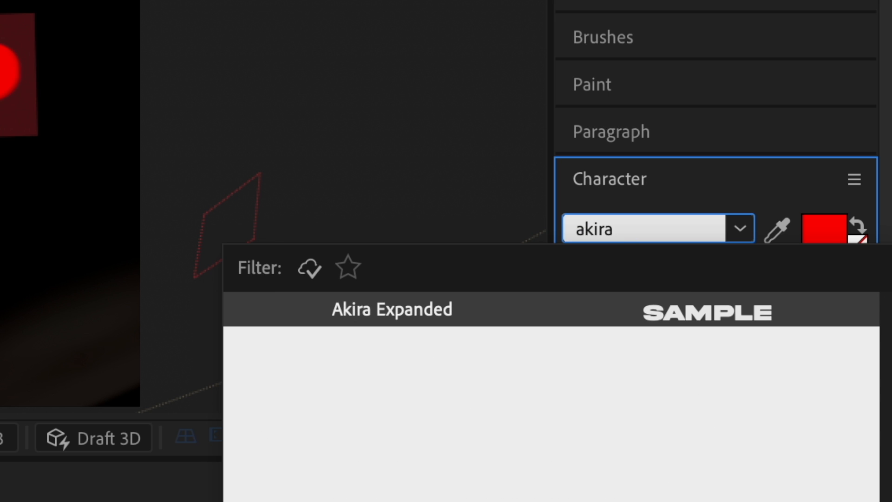
key(Return)
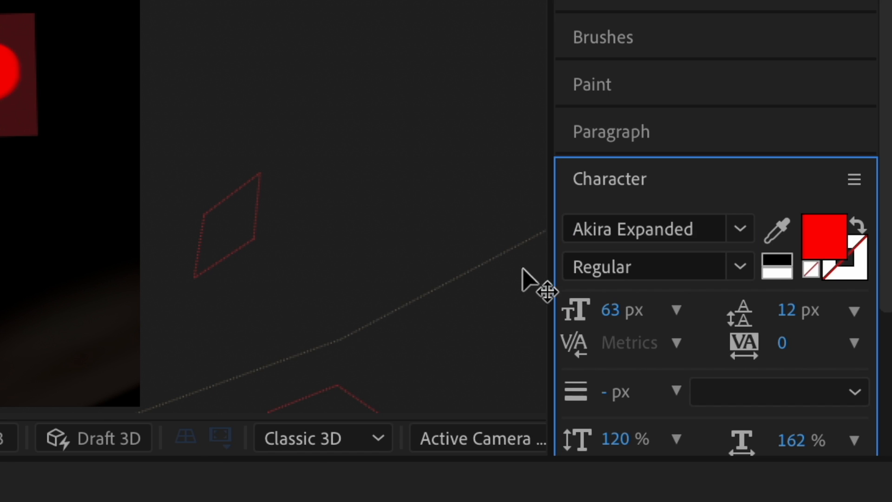
click(833, 236)
drag(463, 320, 467, 346)
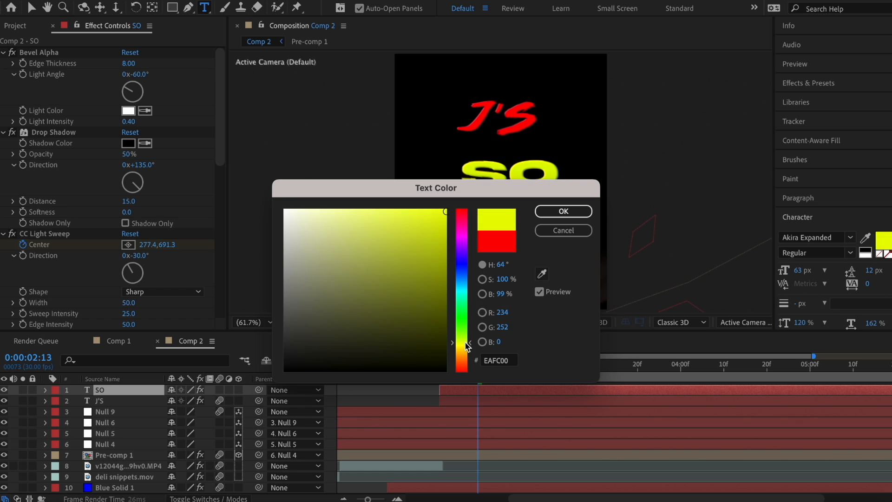
key(Return)
Step: Trim SO's layer to start later and shift its blur keyframes earlier
drag(448, 388, 466, 386)
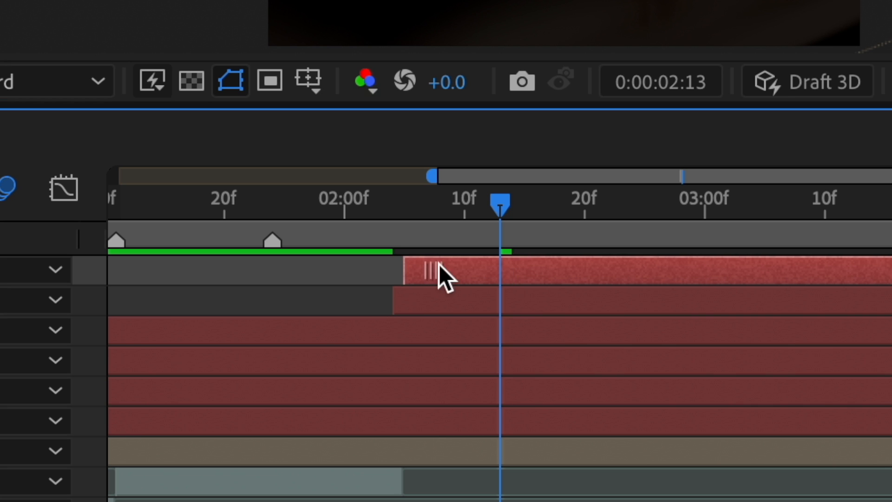
drag(466, 261, 484, 260)
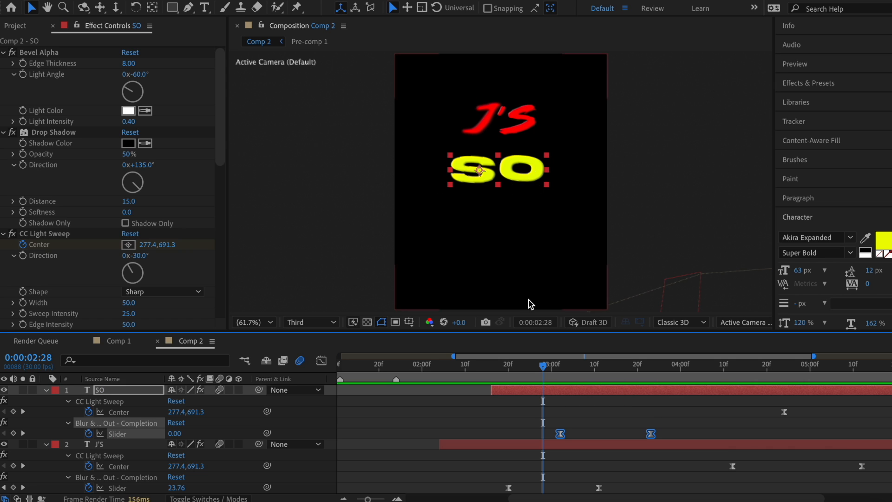
drag(560, 434, 508, 435)
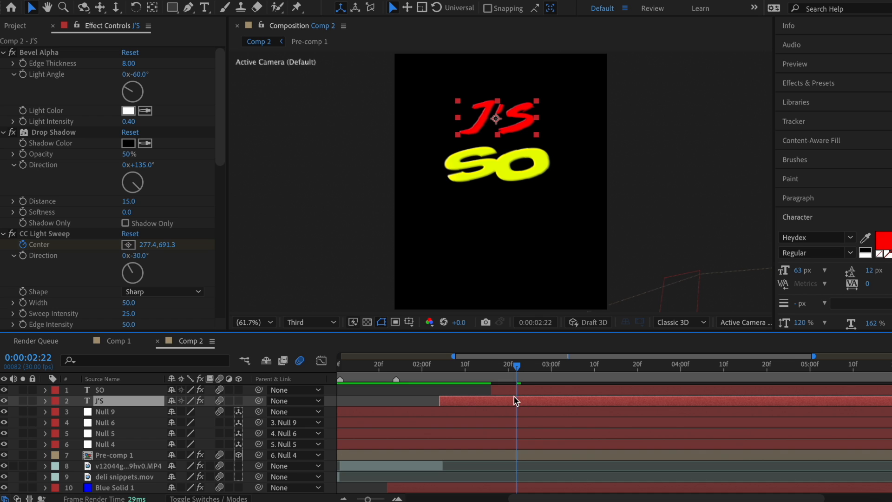
Step: Place a copy of J'S above SO, start it later, and lower its Position below SO
click(515, 401)
drag(127, 406, 128, 386)
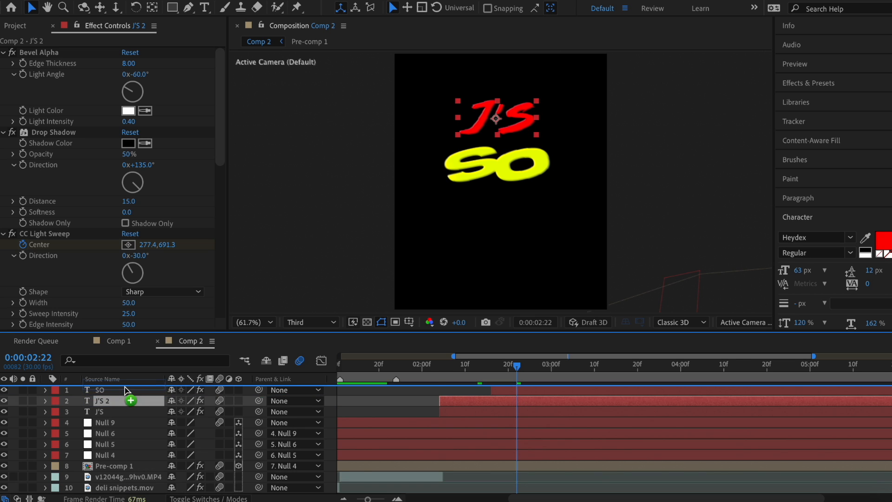
drag(467, 392, 552, 390)
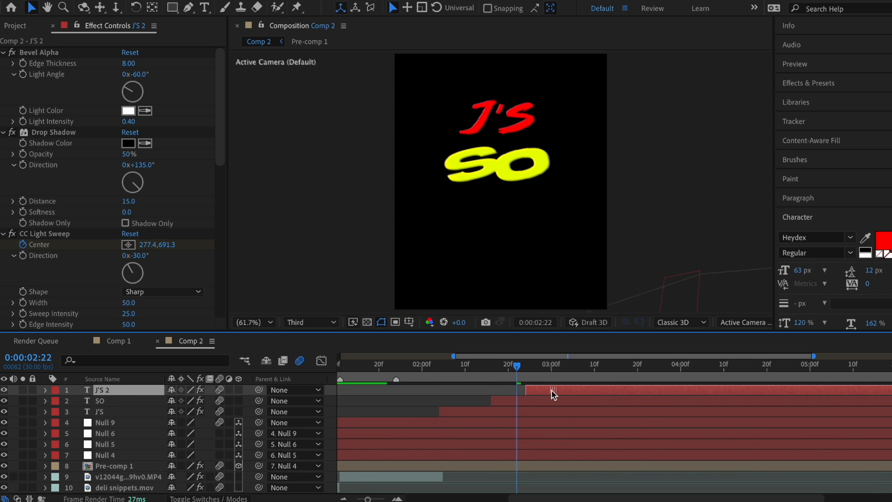
key(p)
drag(374, 421, 445, 425)
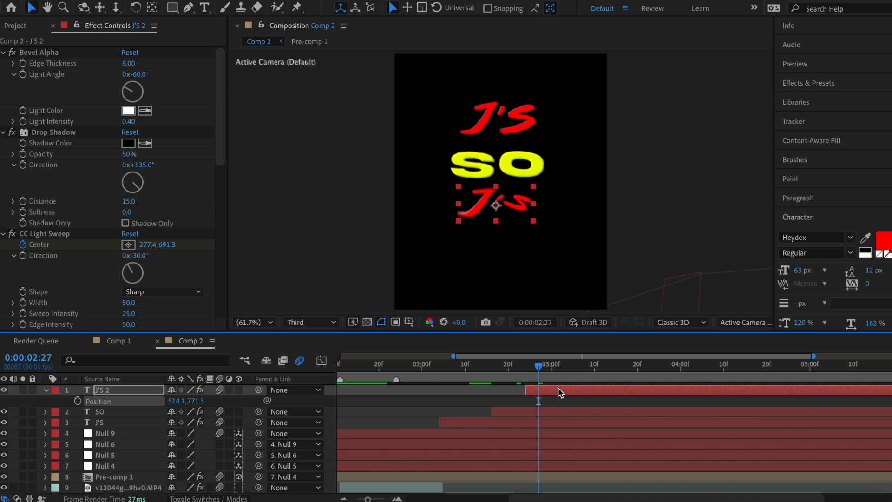
drag(194, 401, 193, 406)
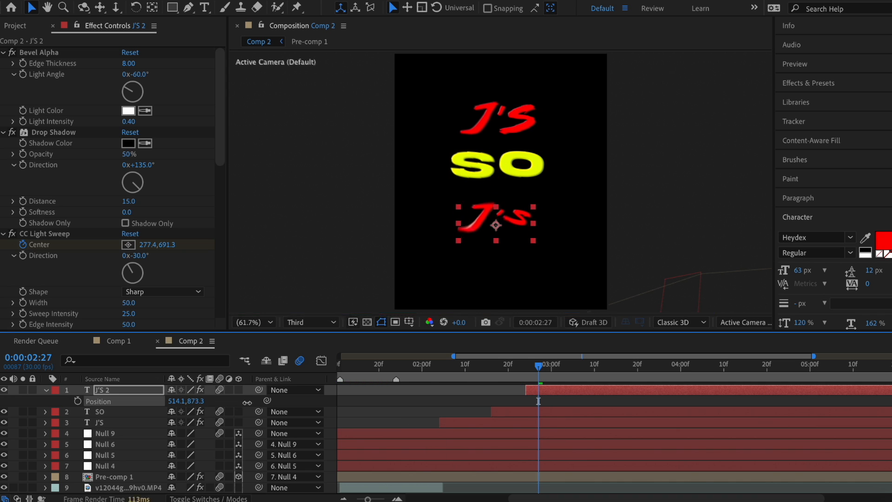
Step: Retype the copy as FLY in blue 0041FF, lower it further, and add the wings image
double_click(430, 213)
text(FLY)
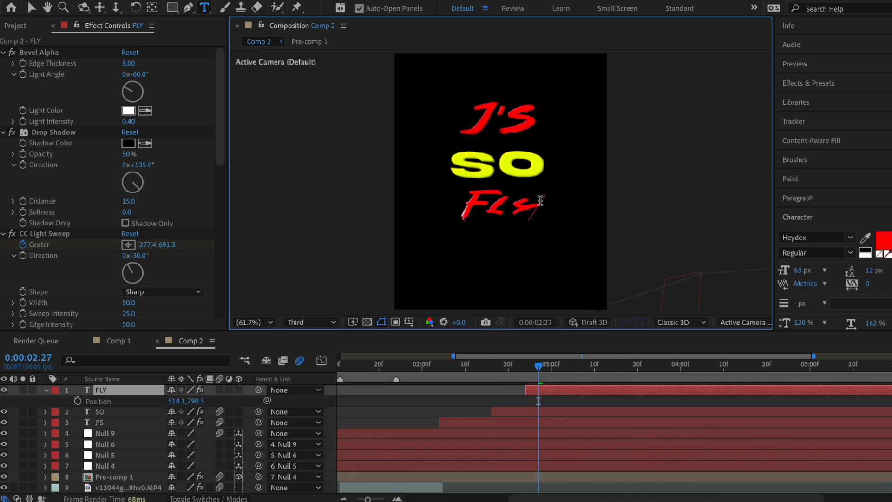
click(883, 241)
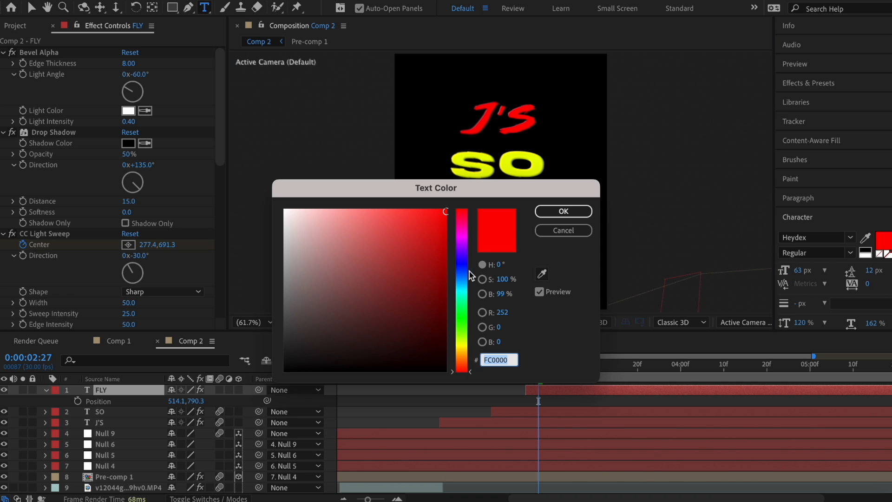
click(466, 270)
drag(405, 238, 459, 208)
click(572, 214)
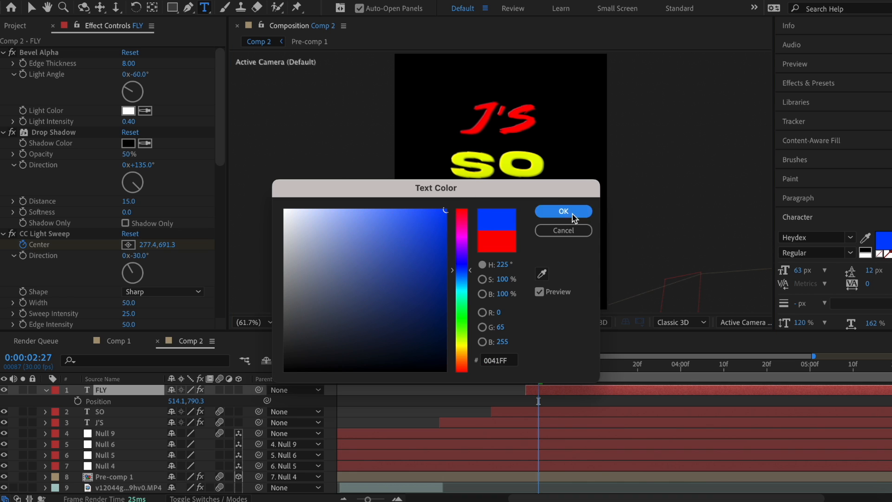
drag(197, 401, 304, 409)
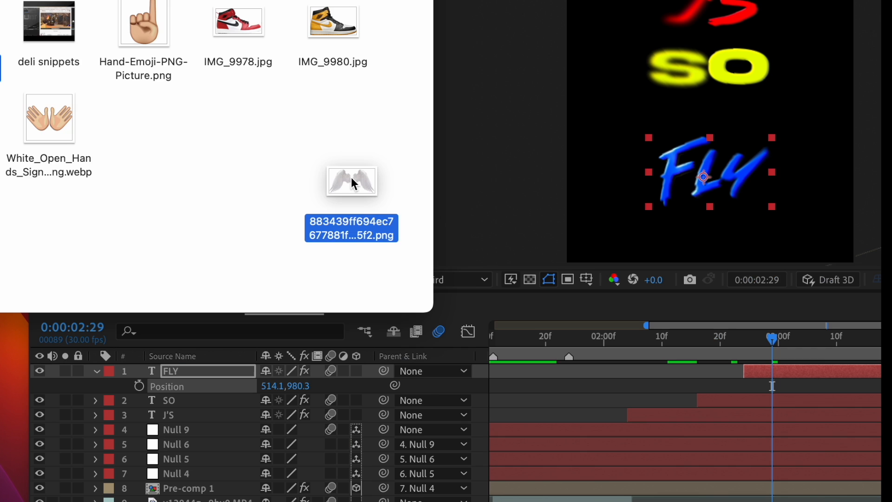
drag(233, 248, 437, 396)
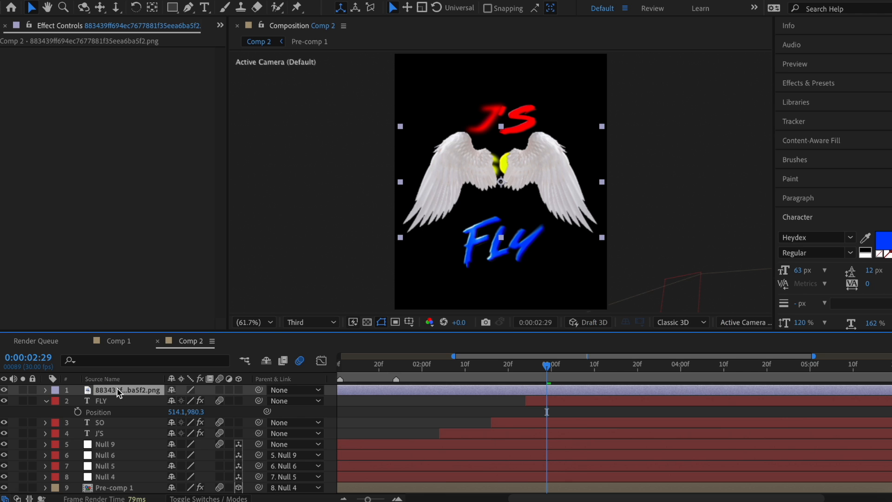
Step: Place the wings below FLY, give them a Drop Shadow, and squeeze them narrow horizontally
drag(196, 374, 198, 394)
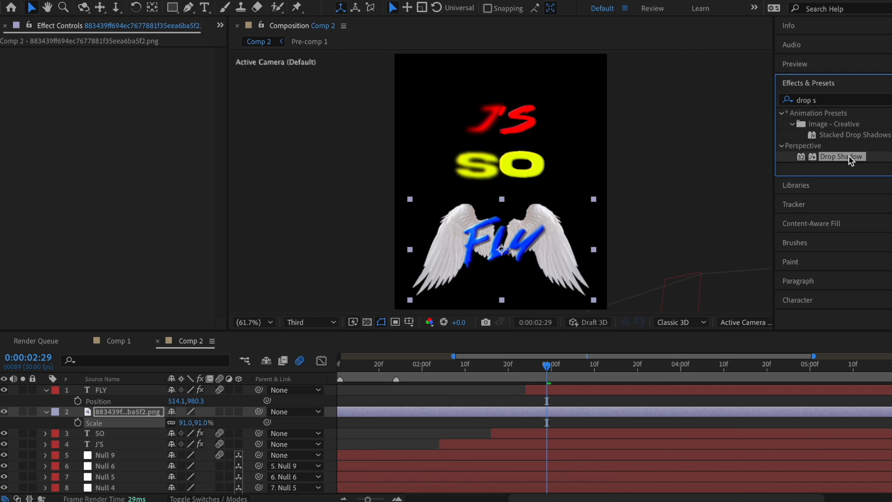
drag(802, 156, 213, 140)
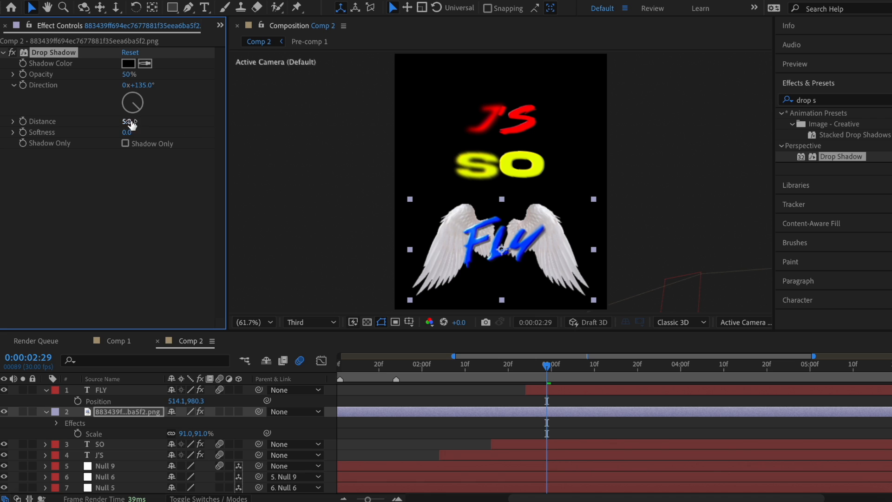
text(15)
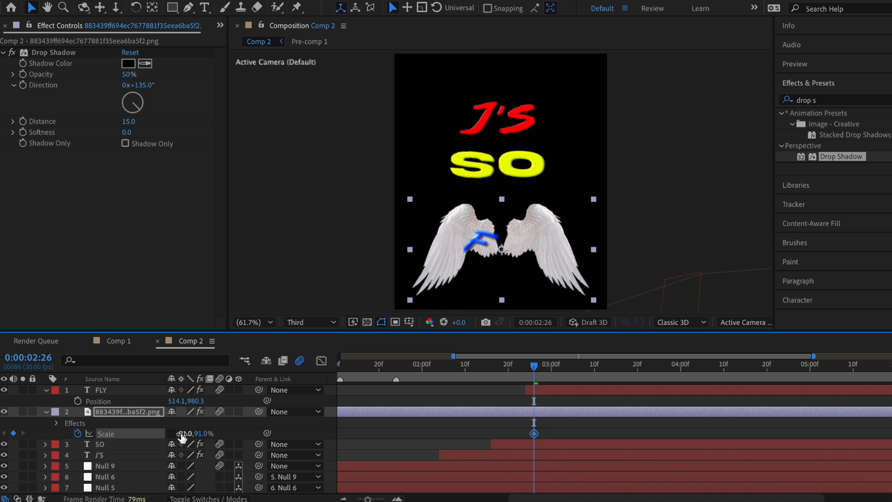
drag(184, 433, 474, 427)
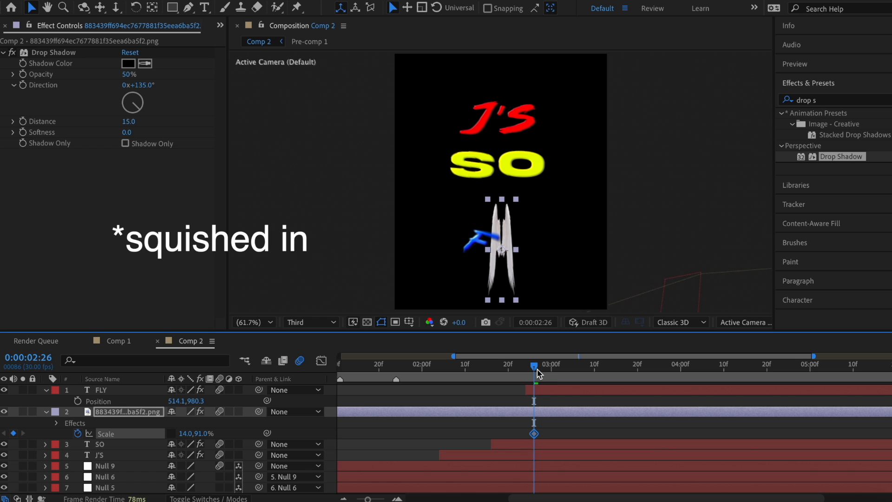
Step: Keyframe the wings' scale to 91% where FLY arrives and Easy Ease both Scale keyframes
drag(537, 372, 594, 372)
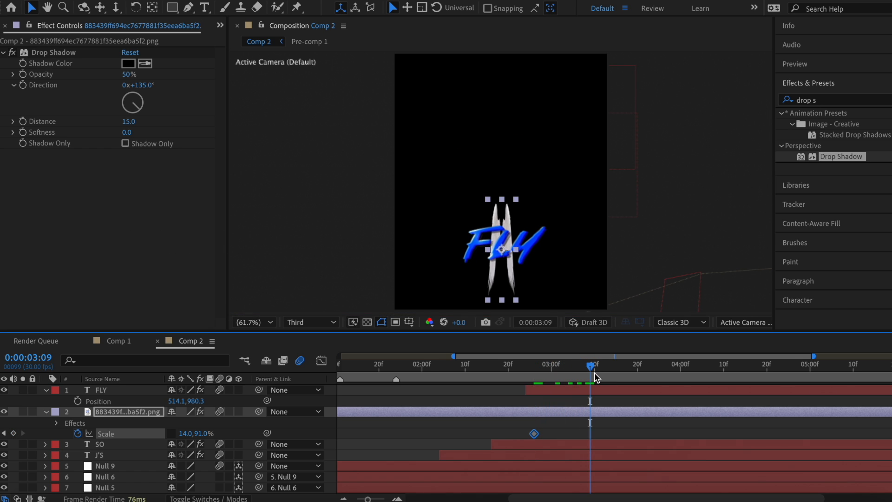
click(186, 434)
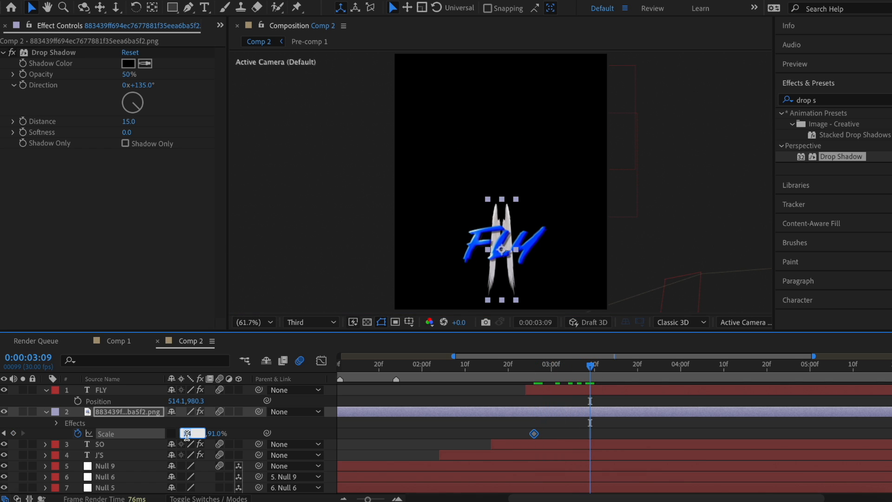
text(91)
key(Return)
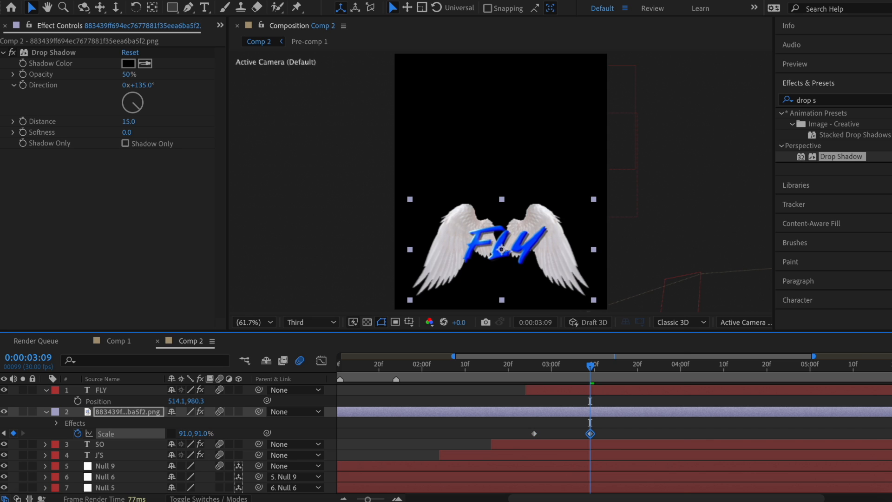
right_click(534, 434)
mouse_move(578, 490)
click(710, 406)
click(558, 372)
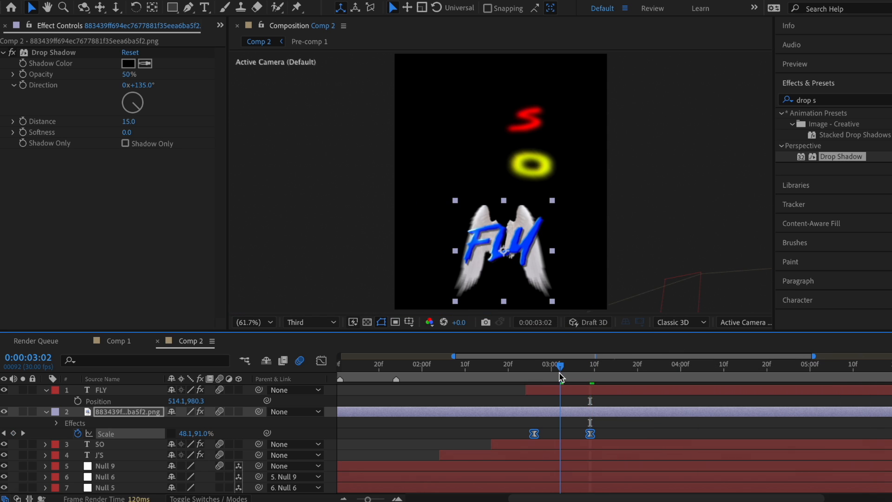
Step: Pull the Scale keyframes' influence inward for a sharp speed peak and lower the wings' Opacity
click(321, 361)
key(equal)
key(equal)
drag(578, 468, 603, 467)
drag(671, 467, 644, 466)
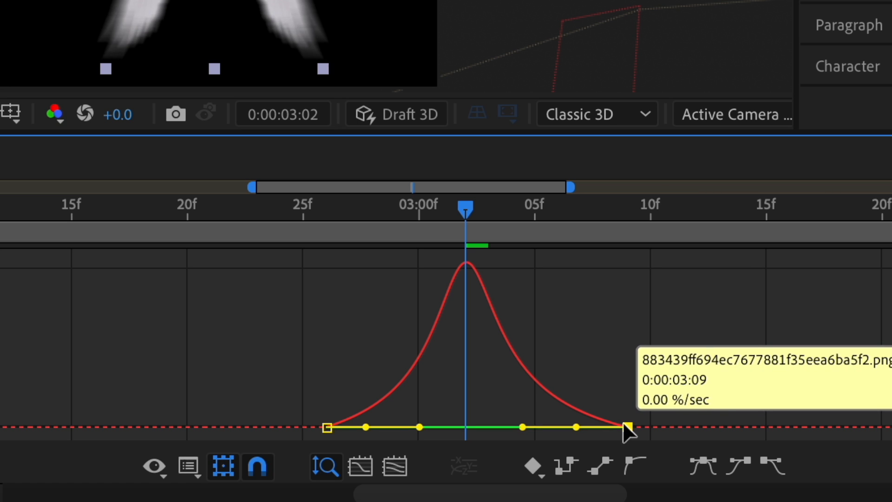
drag(623, 427, 625, 447)
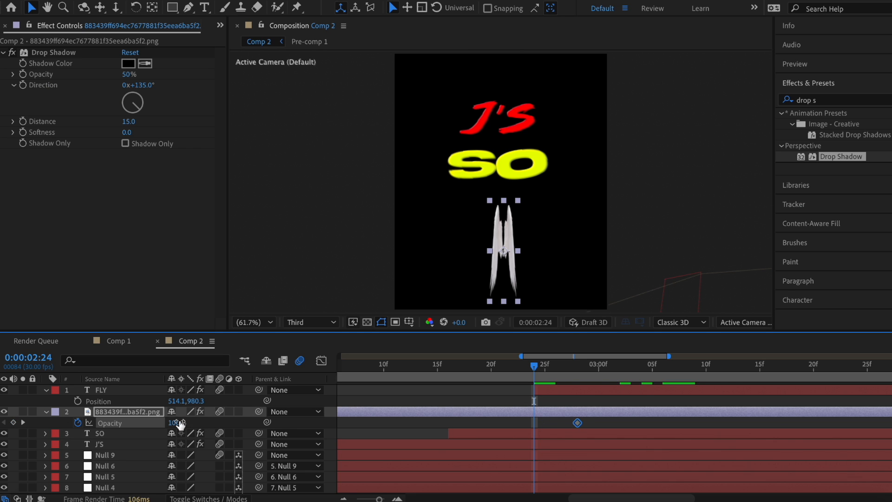
drag(180, 424, 106, 432)
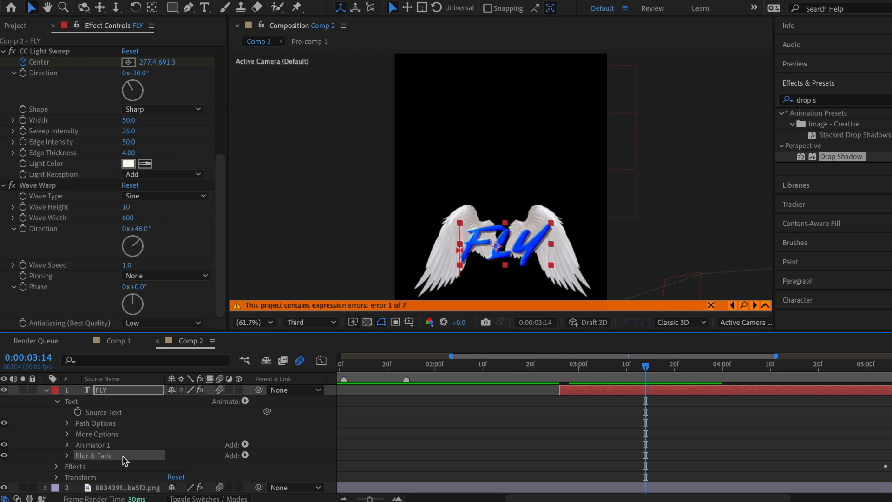
Step: Remove FLY's Blur & Fade animator and pre-compose the FLY, wing, SO and J'S layers into Pre-comp 4
key(Delete)
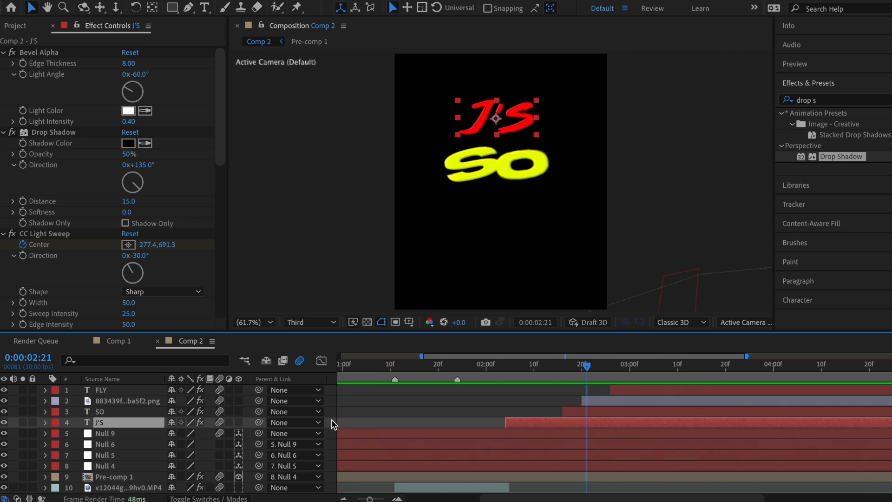
drag(332, 422, 350, 381)
right_click(612, 402)
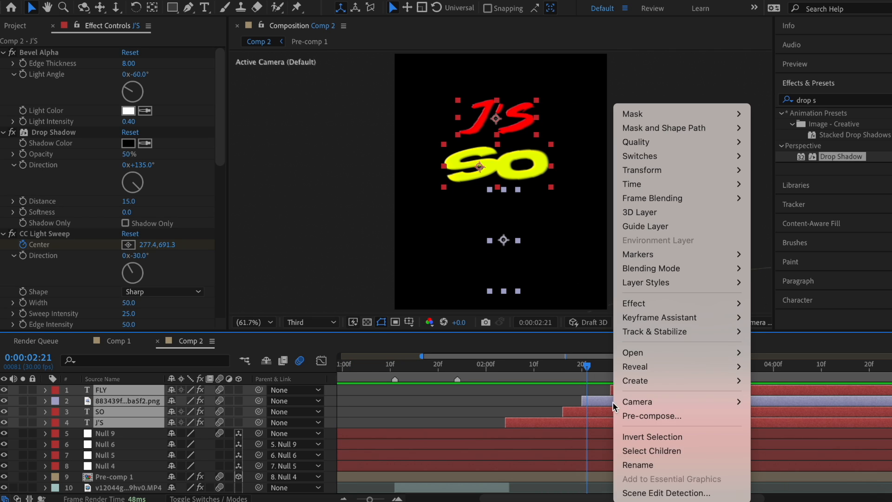
click(661, 414)
click(549, 329)
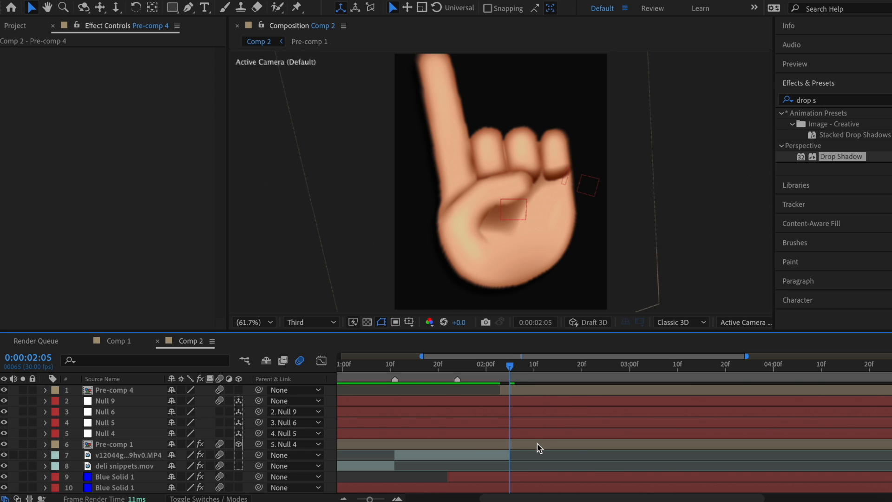
Step: Make Pre-comp 4 a 3D layer and add Position keyframes at 02:04 and 02:17
click(242, 392)
key(Page_Up)
click(238, 390)
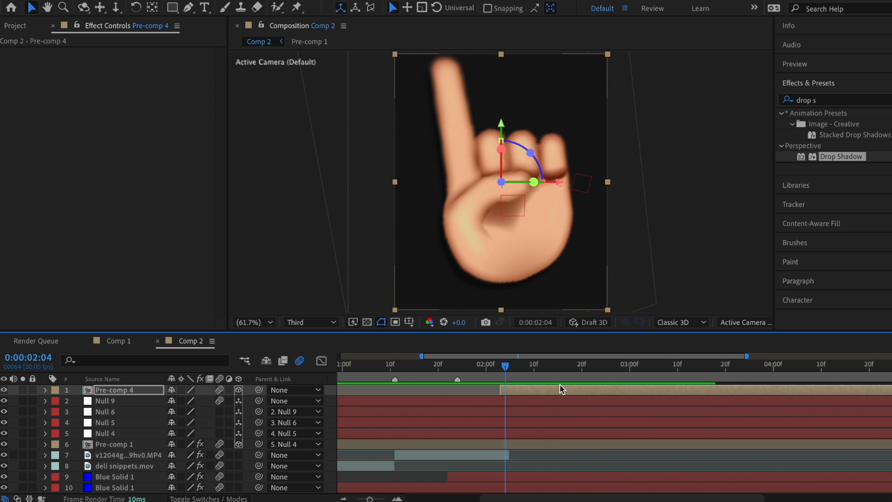
key(p)
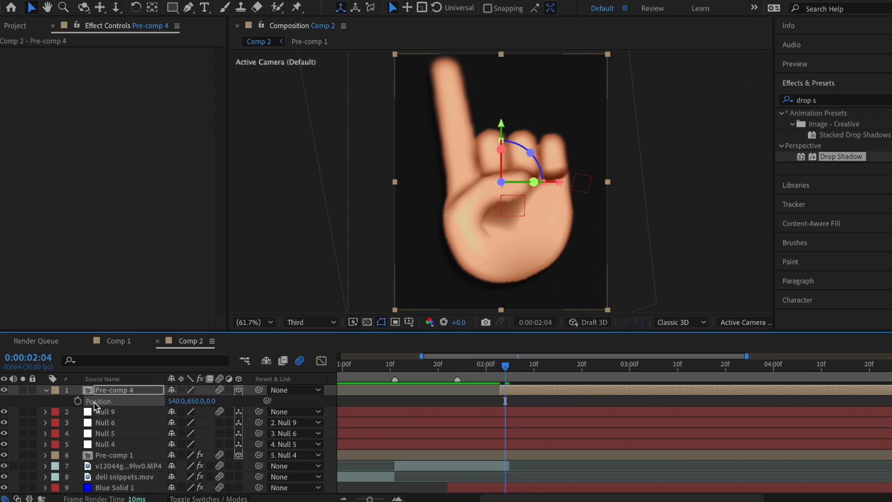
click(77, 400)
click(568, 376)
key(alt+shift+p)
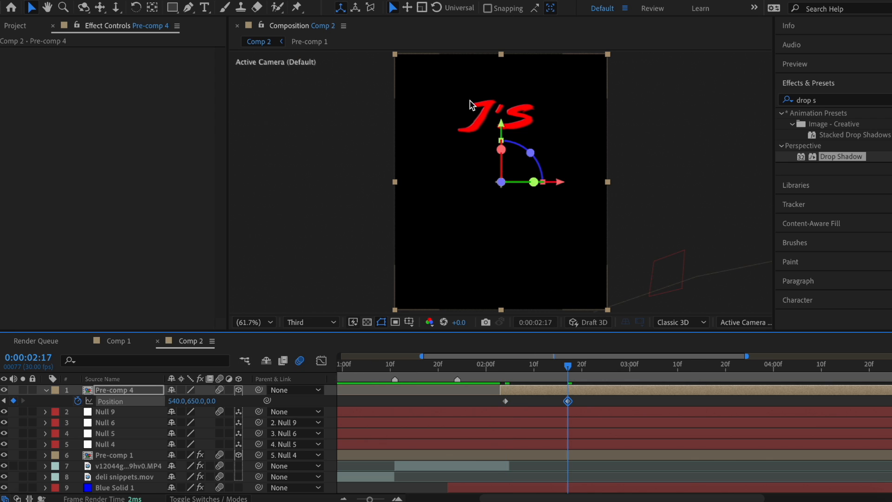
Step: Set the 02:17 position to Z about -620, Y 906, X 570, then shape the speed curve
drag(212, 401, 28, 451)
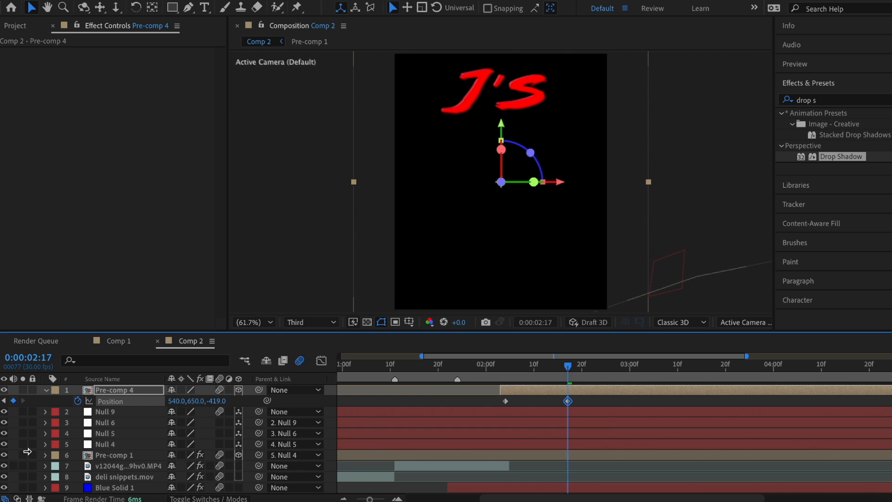
drag(215, 403, 122, 414)
drag(196, 402, 345, 412)
drag(175, 400, 246, 405)
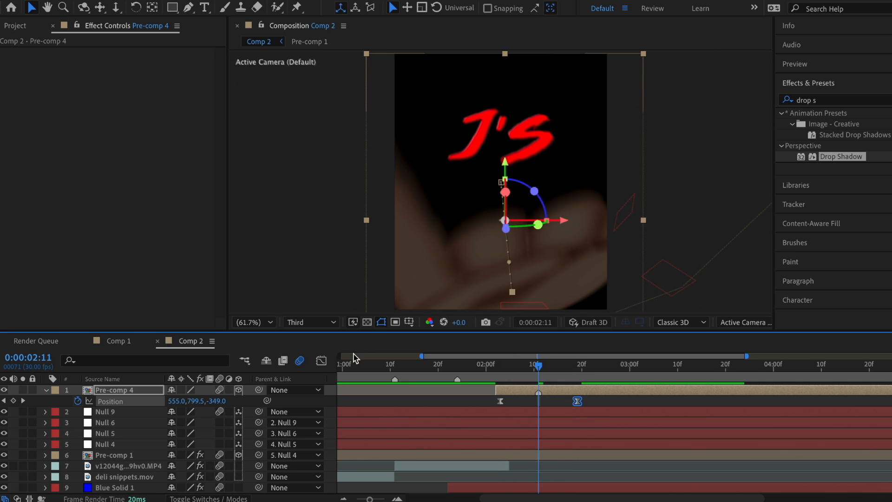
click(321, 361)
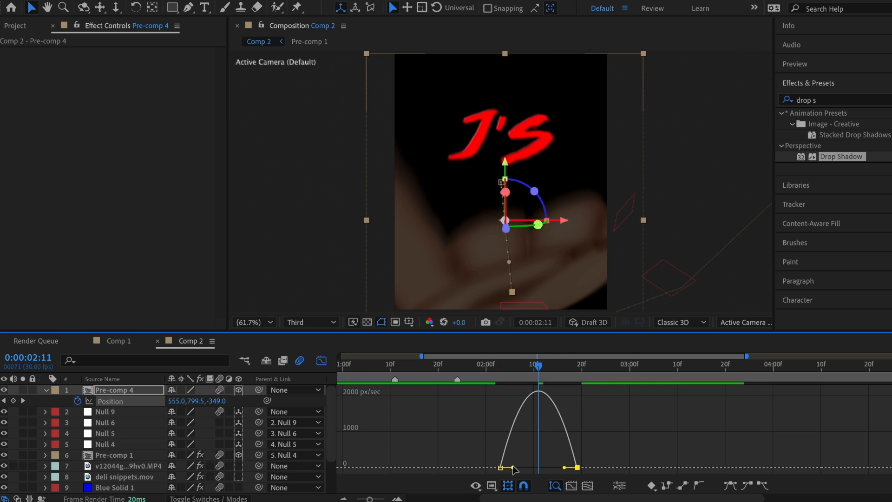
drag(514, 469, 524, 470)
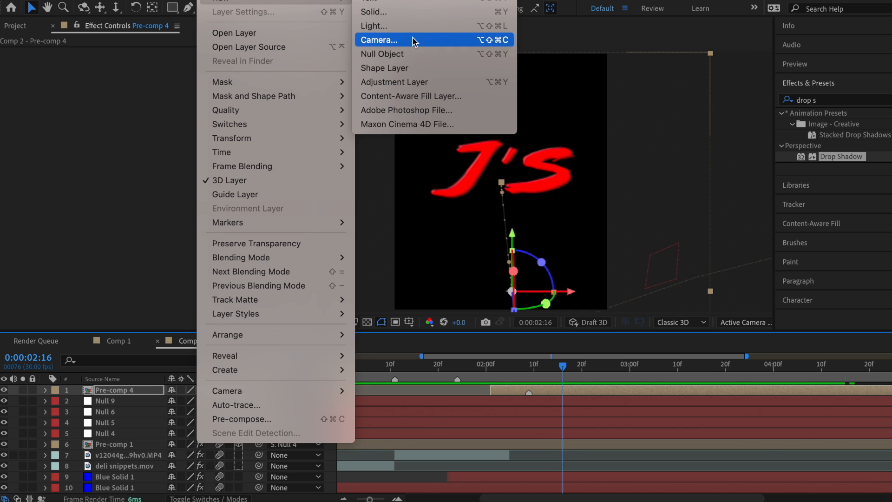
Step: Add 3D Null 12 as Pre-comp 4's parent and keyframe it pushing toward camera, Y to 462
click(409, 54)
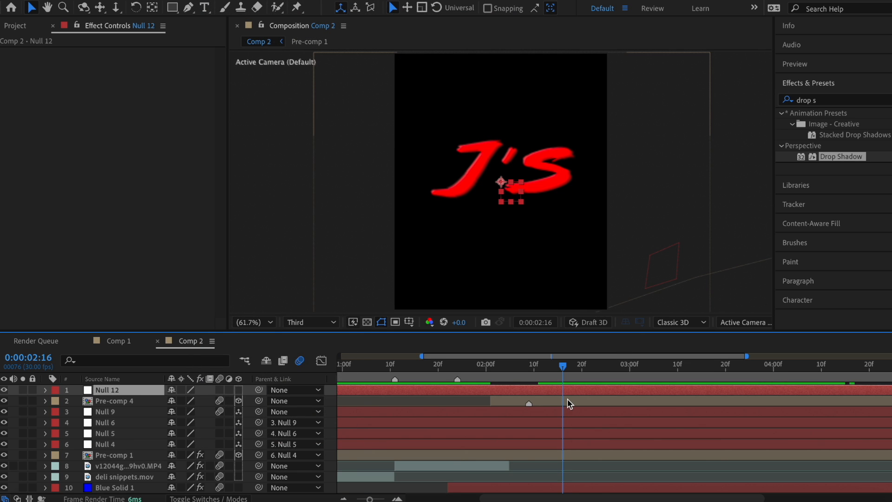
click(239, 389)
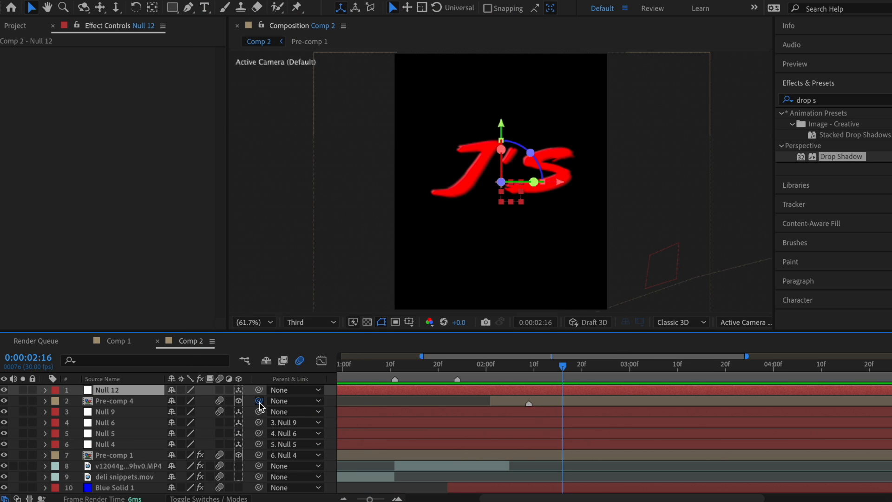
drag(259, 401, 606, 389)
key(p)
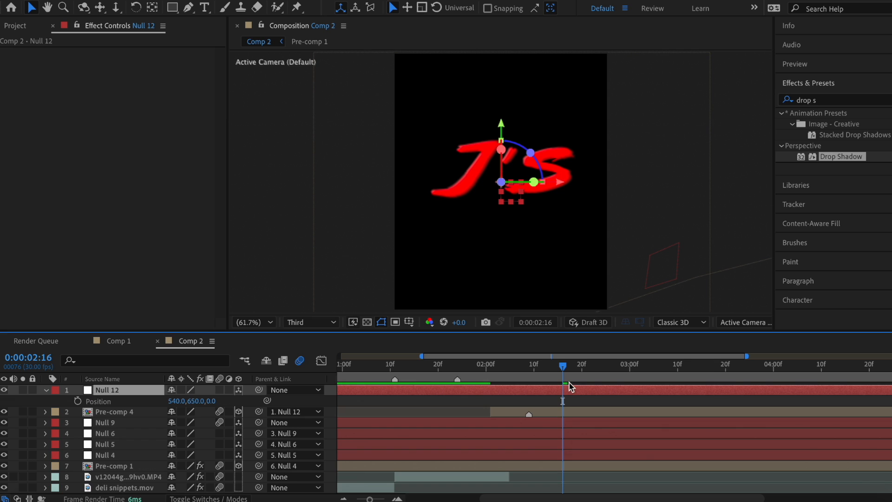
click(78, 400)
drag(572, 370, 610, 374)
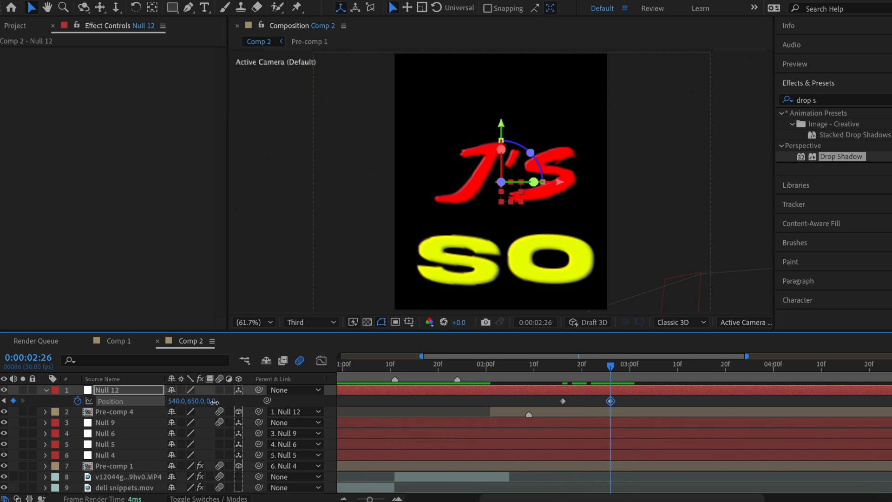
drag(214, 402, 134, 412)
drag(193, 401, 102, 388)
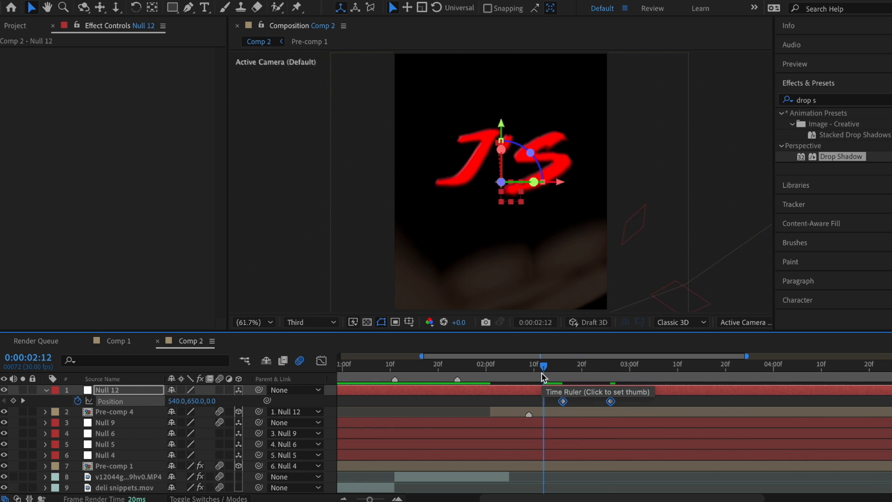
Step: Preview the Null 12 move, Easy Ease both keyframes and reshape its speed curve
key(space)
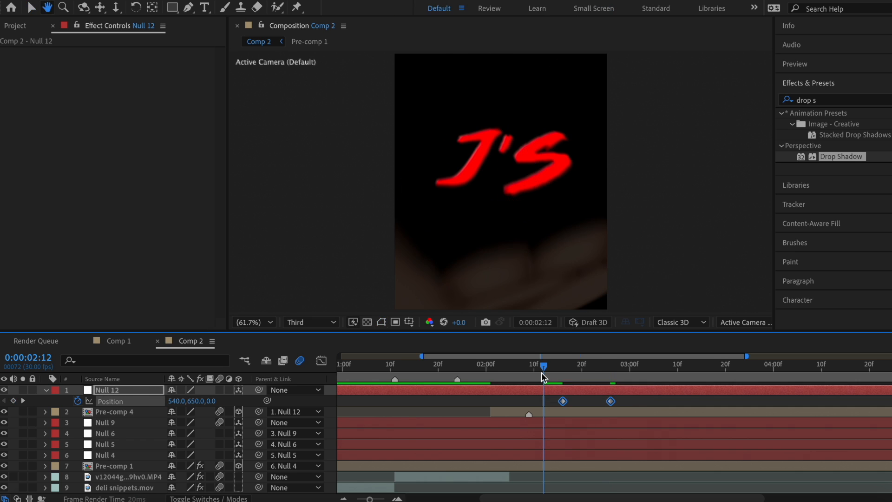
key(space)
right_click(548, 400)
mouse_move(599, 493)
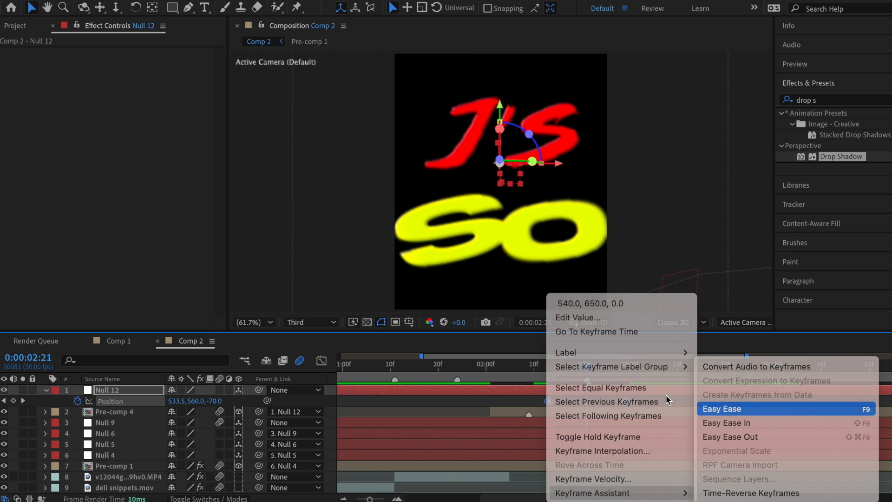
click(710, 406)
key(shift+F3)
drag(627, 464, 571, 414)
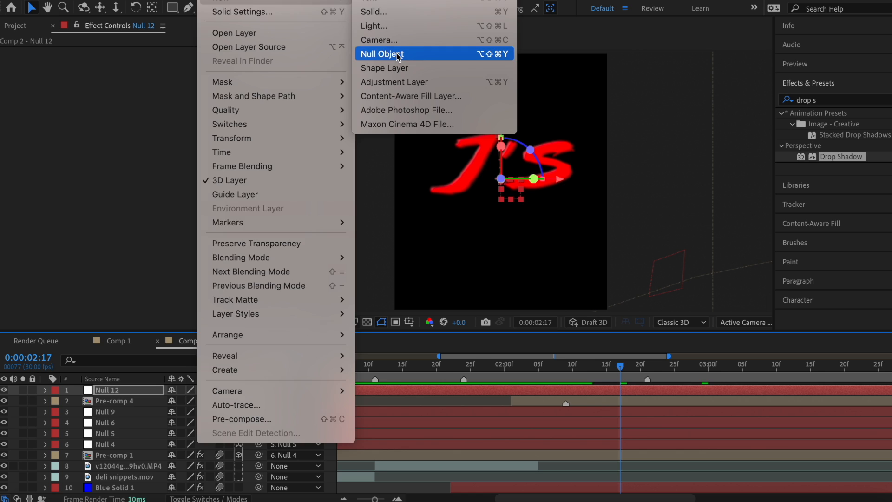
Step: Add Null 13 as Null 12's parent and move it along Z to 470 at 03:05
click(382, 54)
drag(258, 401, 620, 390)
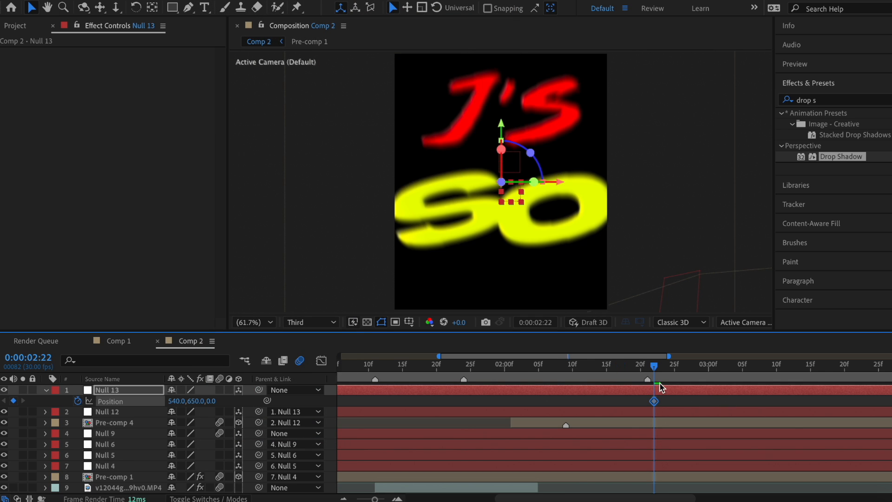
drag(654, 366, 743, 375)
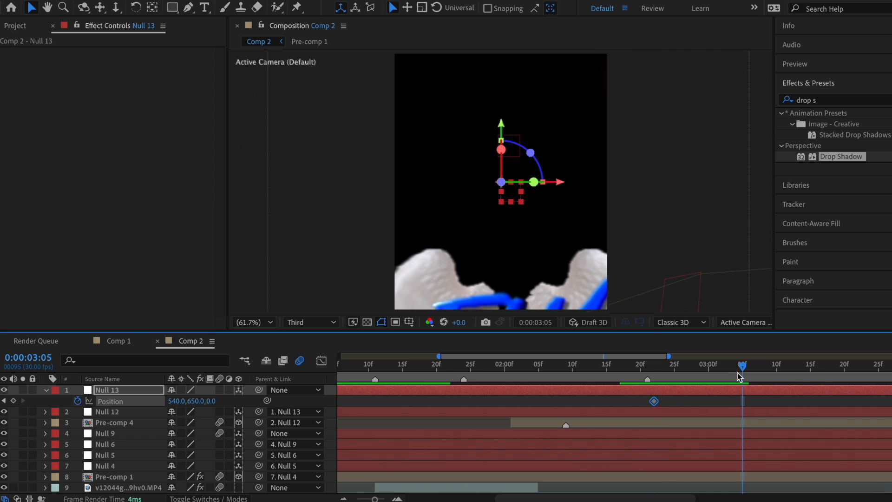
drag(213, 405, 418, 387)
drag(221, 403, 250, 394)
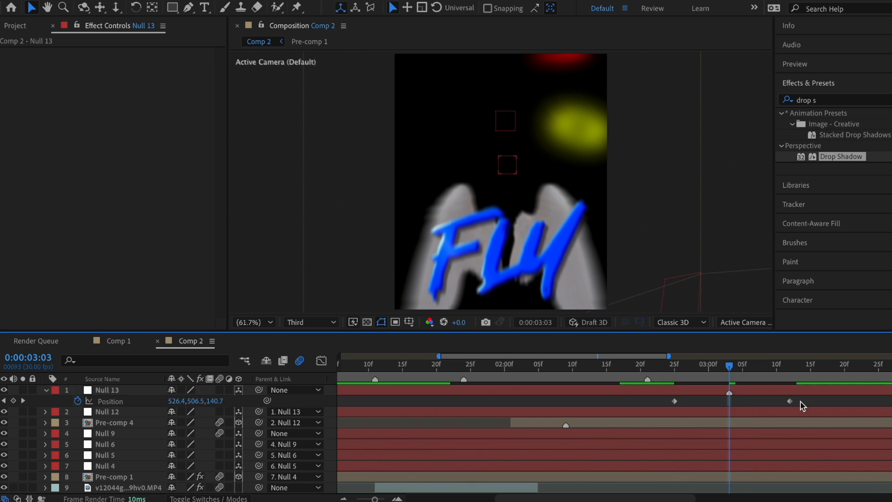
Step: Easy Ease both Null 13 Position keyframes and save the project
drag(802, 406, 671, 410)
right_click(674, 401)
mouse_move(697, 485)
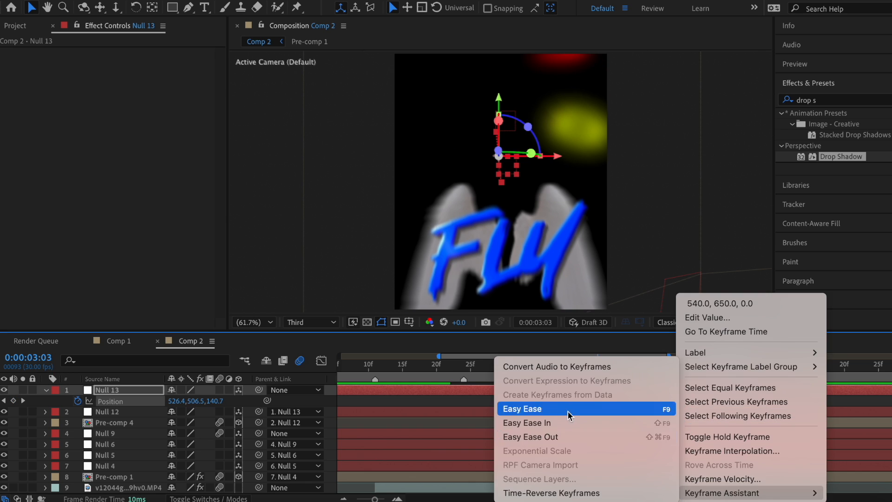
click(569, 407)
key(ctrl+s)
Step: Pull both Null 13 keyframe influences inward in the speed graph to sharpen the peak
key(shift+F3)
click(790, 467)
drag(771, 467, 753, 467)
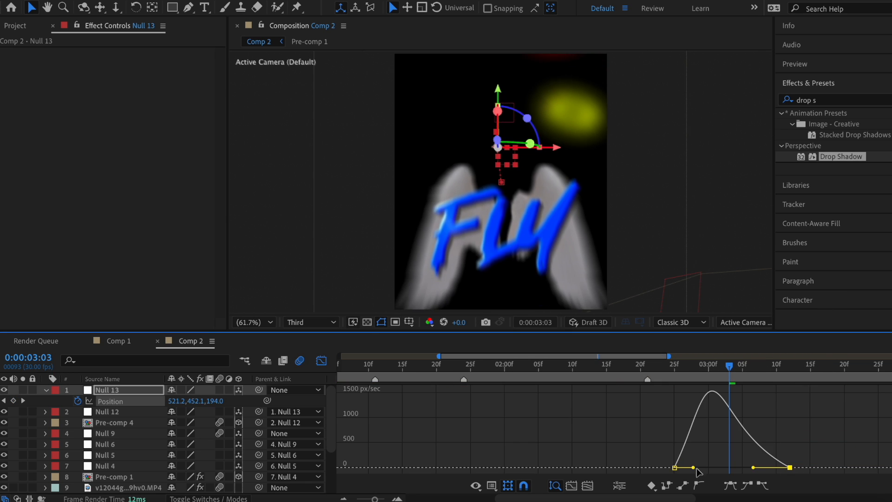
click(695, 469)
click(675, 467)
drag(693, 467, 711, 467)
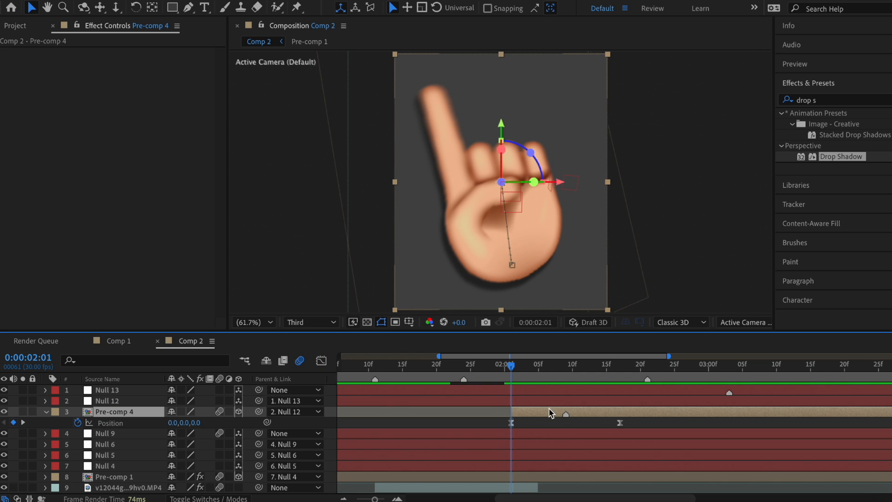
Step: Start X and Y Rotation keyframes on Pre-comp 4 at 02:02
drag(518, 373, 619, 386)
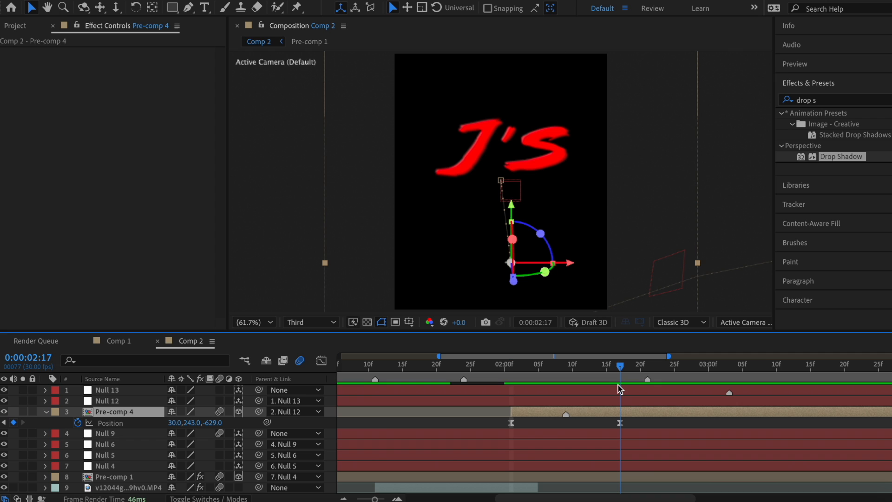
key(r)
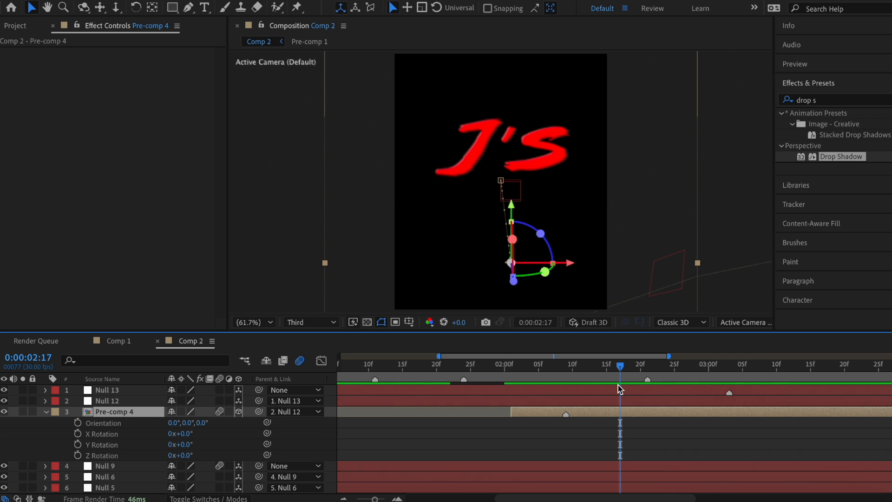
click(517, 373)
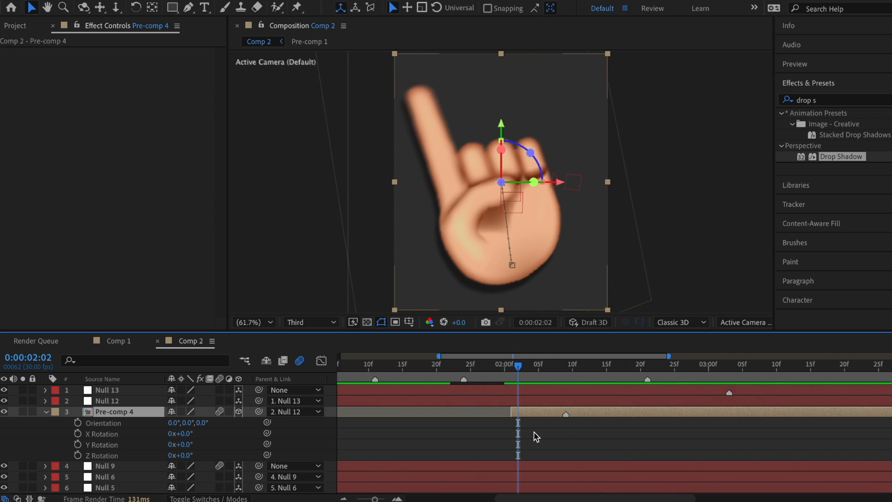
click(78, 433)
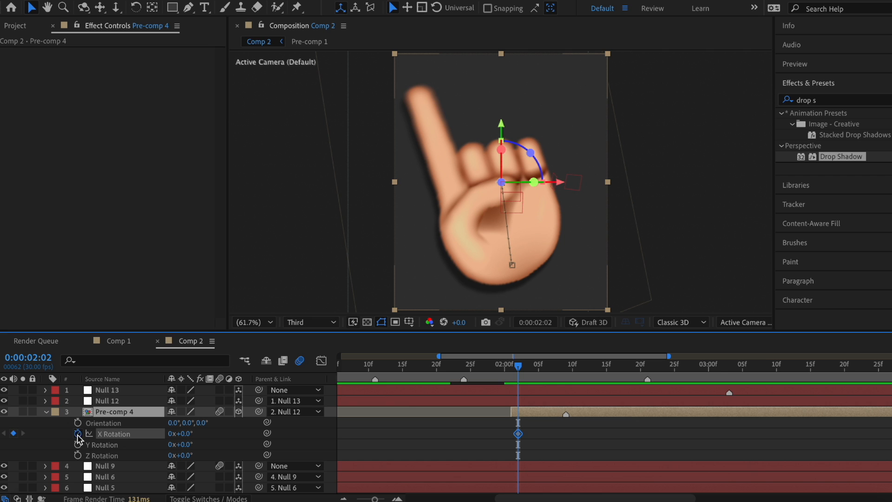
click(77, 444)
click(518, 444)
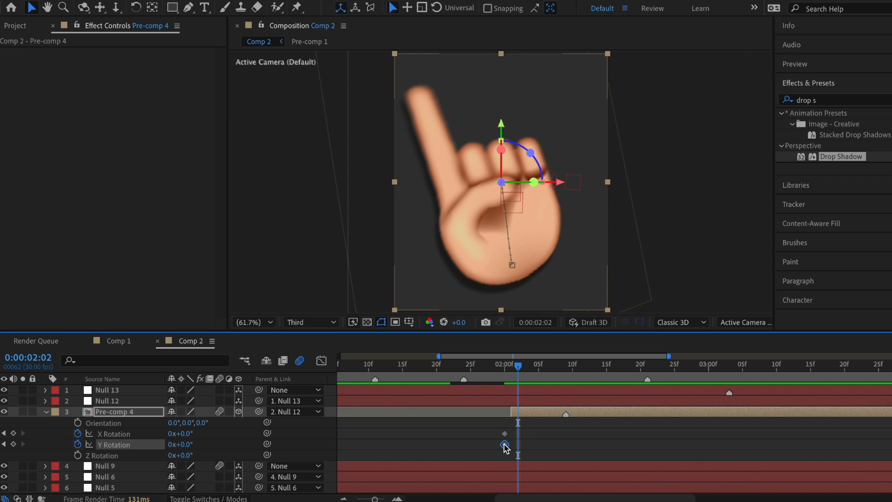
click(510, 438)
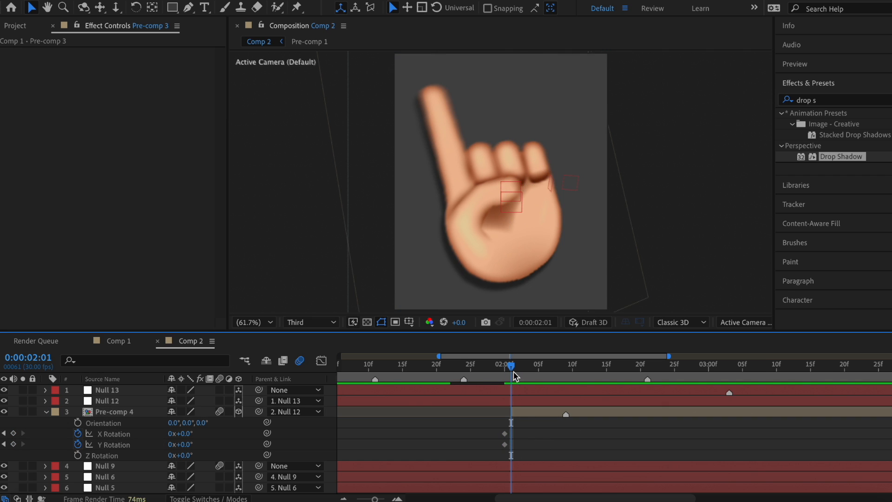
Step: Tilt Pre-comp 4 back to -35° X Rotation and Easy Ease those keyframes
drag(517, 366, 758, 395)
drag(184, 433, 166, 433)
drag(769, 422, 497, 438)
right_click(504, 435)
mouse_move(580, 492)
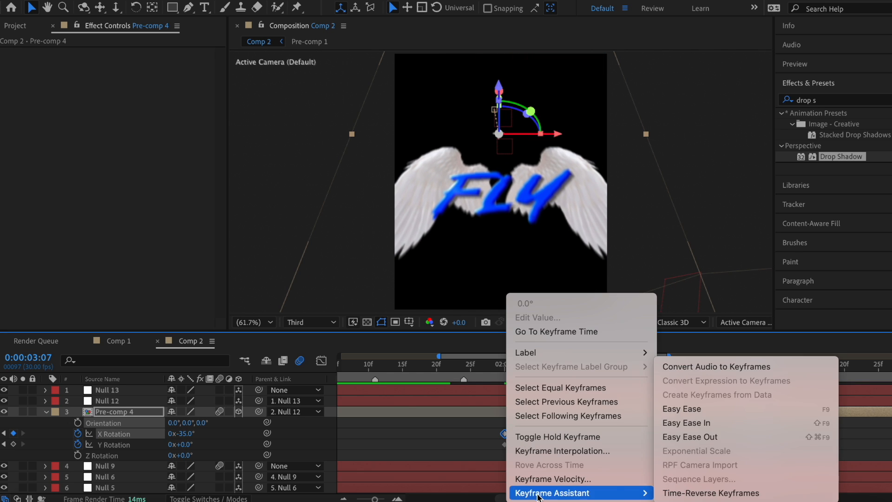
click(702, 409)
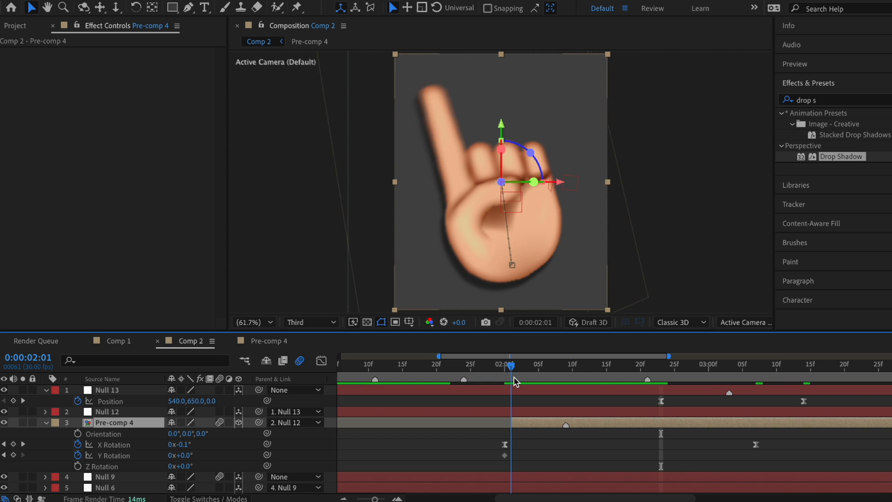
Step: Swing Y Rotation to about +28° then -30°, and Easy Ease those keyframes
drag(514, 381, 706, 376)
drag(184, 455, 205, 456)
scroll(525, 395, right, 5)
drag(527, 374, 639, 373)
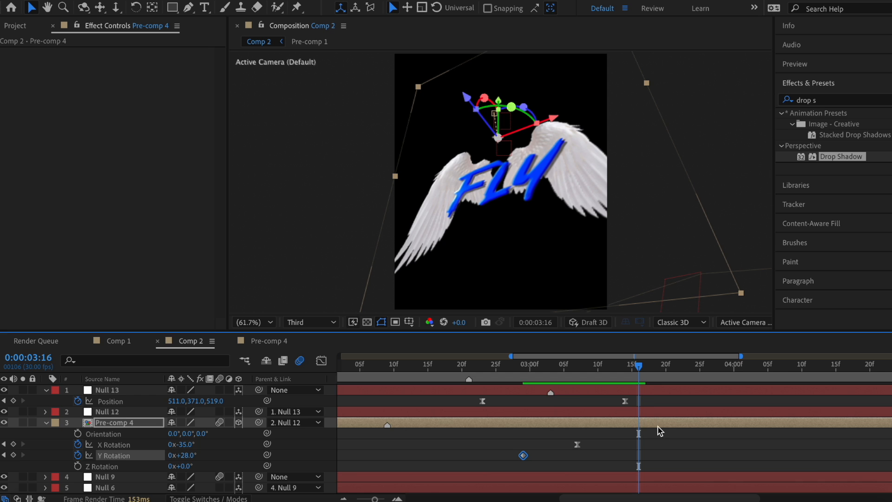
drag(185, 455, 152, 459)
scroll(436, 464, left, 3)
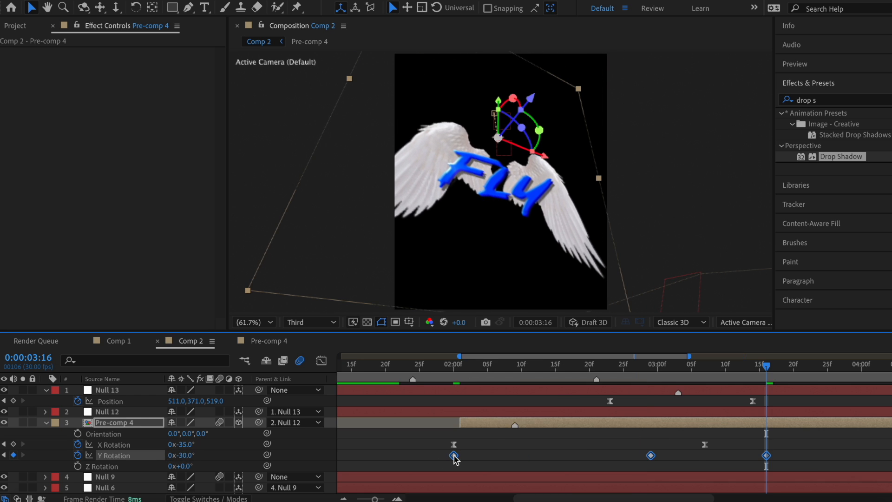
right_click(454, 455)
mouse_move(526, 493)
click(682, 408)
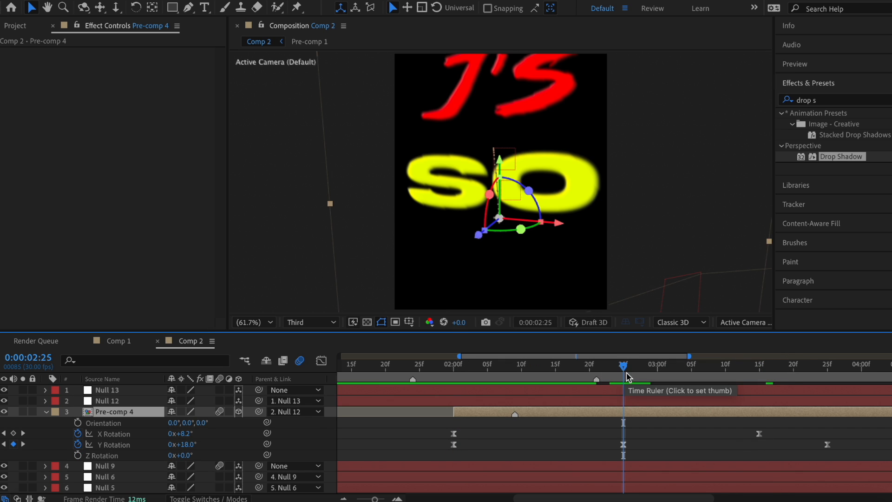
Step: Keyframe Pre-comp 4's Position at 0:00:03:18 to (269, −360, −534), sweeping the titles up off frame
drag(626, 372, 679, 389)
scroll(678, 386, right, 3)
key(p)
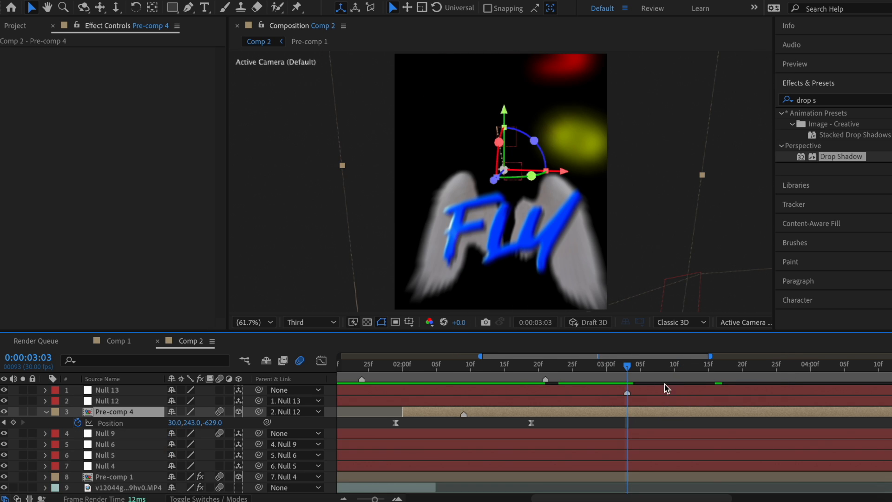
drag(621, 371, 731, 377)
key(alt+shift+p)
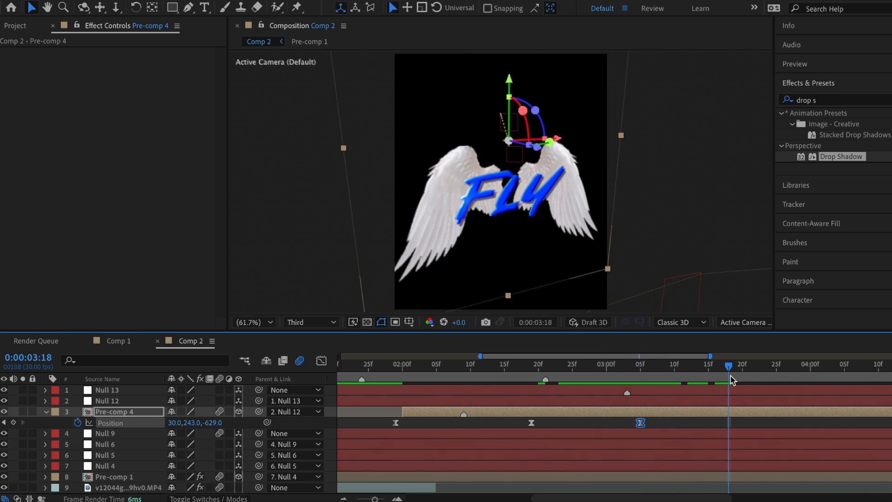
drag(190, 422, 0, 411)
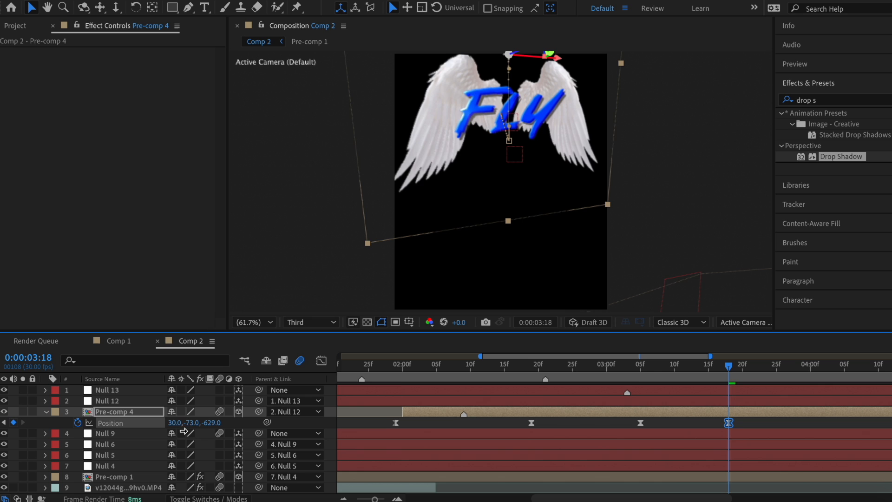
drag(176, 423, 296, 424)
drag(213, 423, 265, 421)
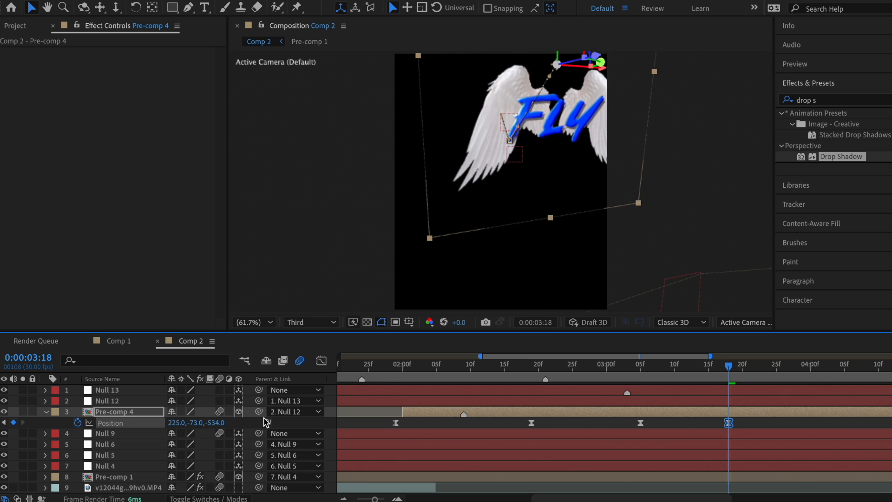
drag(197, 423, 284, 423)
drag(194, 423, 70, 423)
drag(691, 467, 694, 468)
click(400, 382)
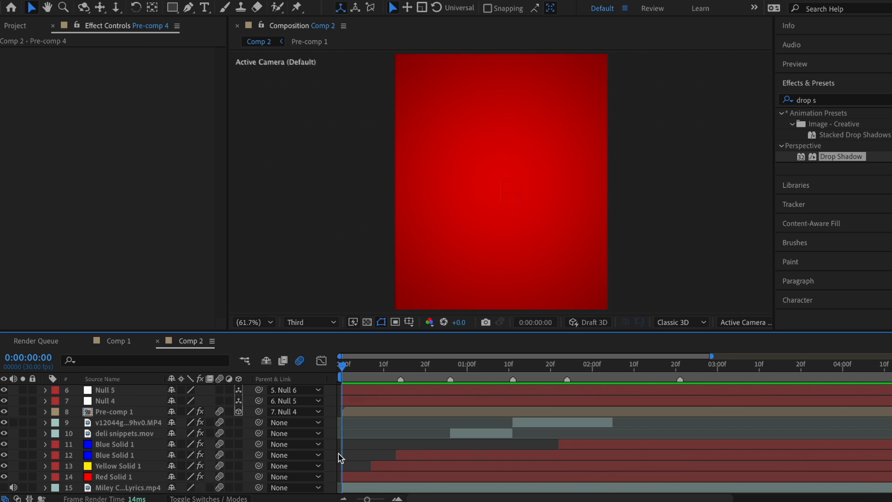
Step: Shift the blue, yellow and red solids later so the blue one starts at the current frame
drag(339, 455, 375, 479)
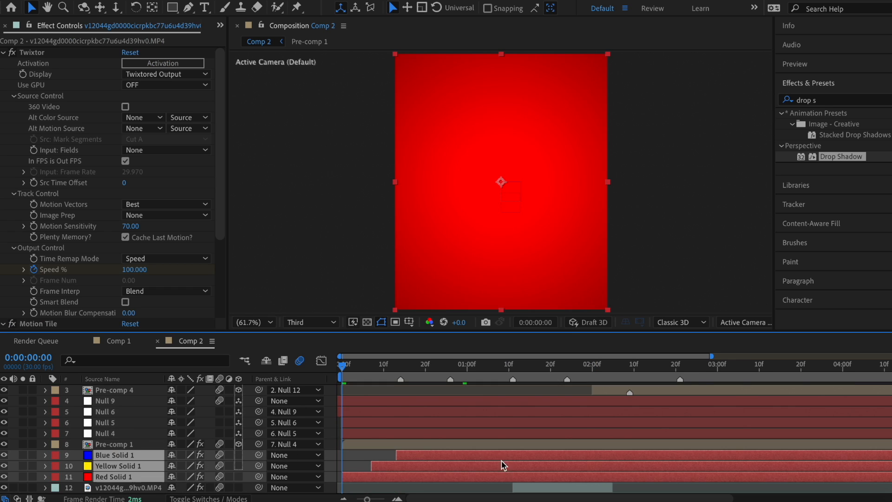
drag(417, 481, 677, 464)
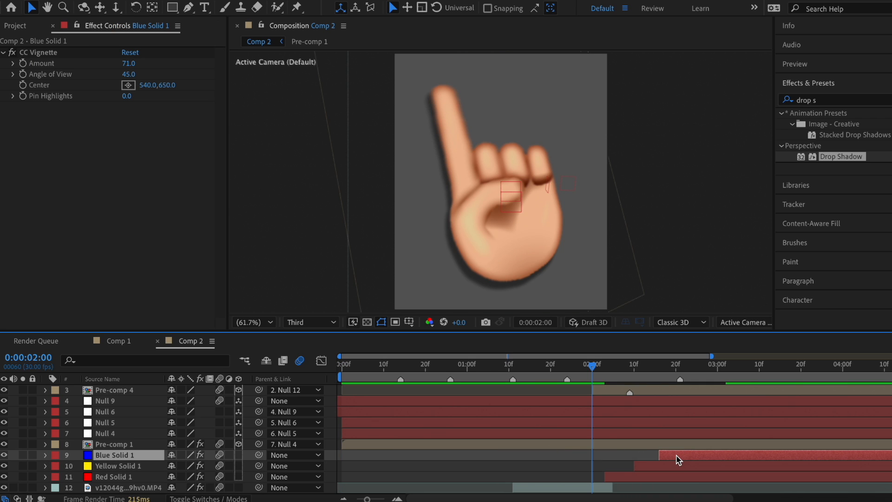
mouse_move(688, 459)
mouse_down()
mouse_move(619, 458)
mouse_move(651, 480)
mouse_move(646, 470)
mouse_move(693, 466)
mouse_up()
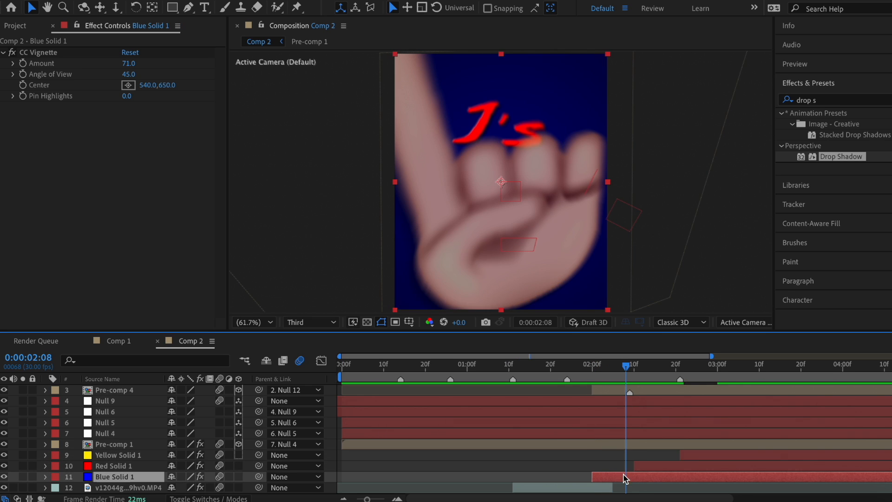
drag(625, 476, 649, 479)
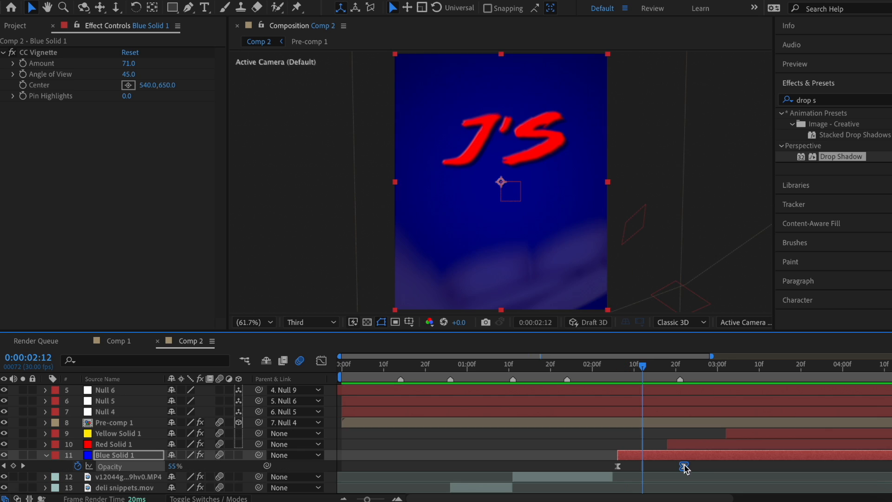
Step: Lengthen the Red Solid 1 opacity fade by moving its keyframe
click(693, 448)
key(u)
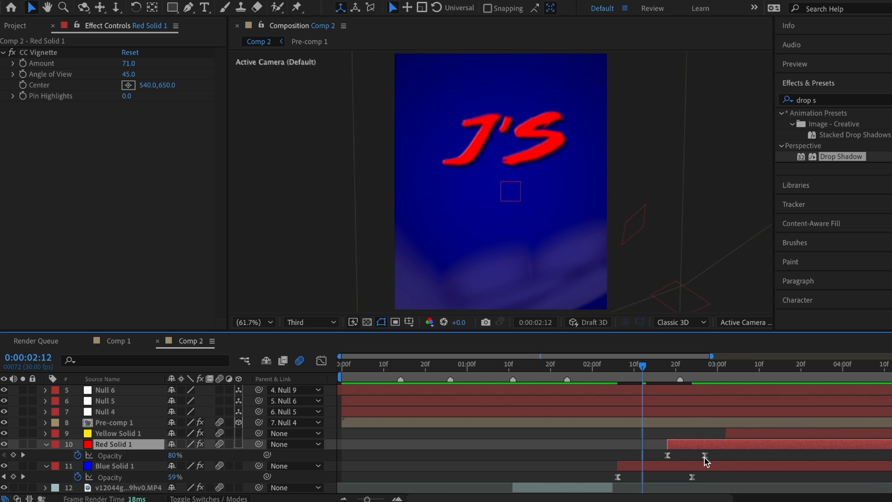
drag(704, 456, 721, 455)
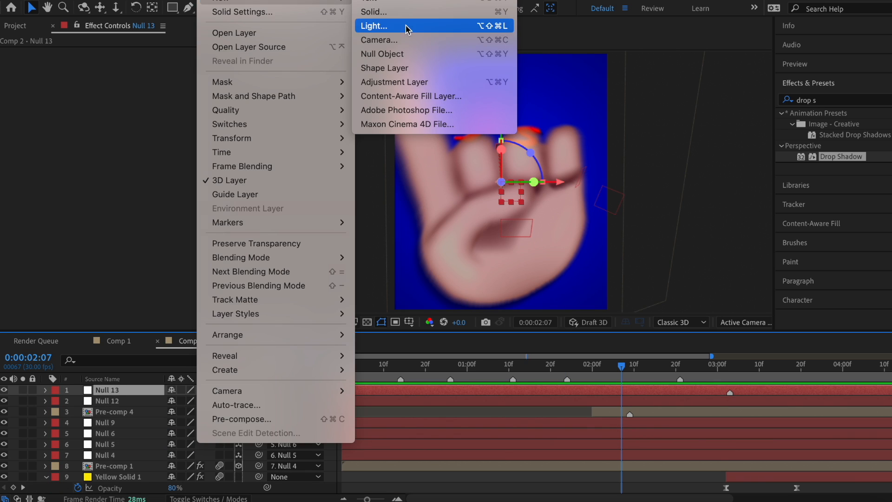
Step: Add a Parallel light, then scrub to check the lit hand near 1:07 and wings near 3:14
click(408, 26)
key(Return)
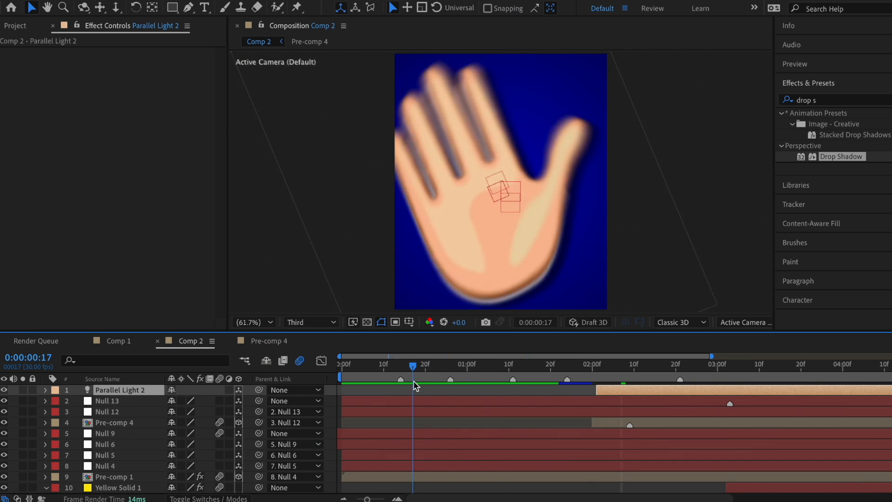
drag(414, 382, 496, 389)
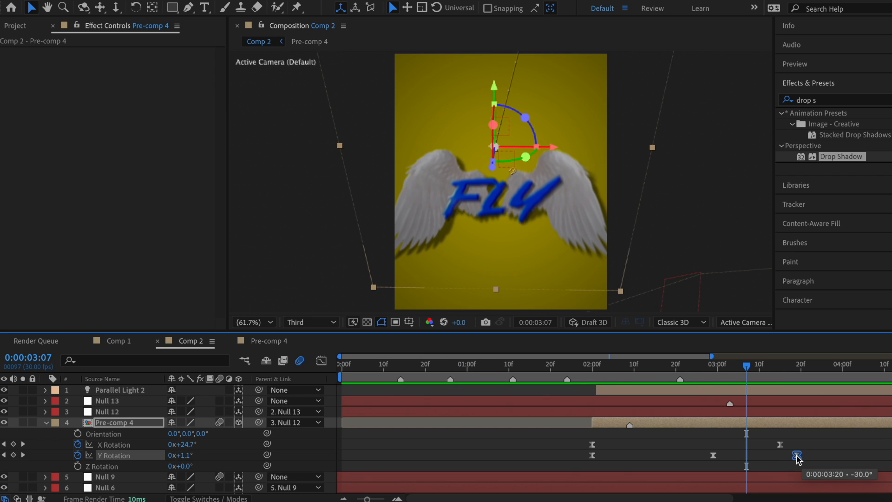
drag(747, 367, 776, 369)
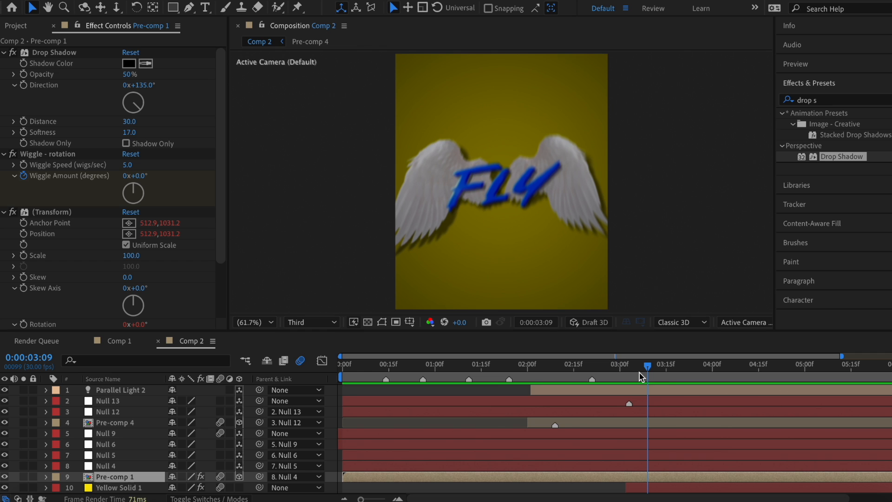
drag(639, 371, 676, 377)
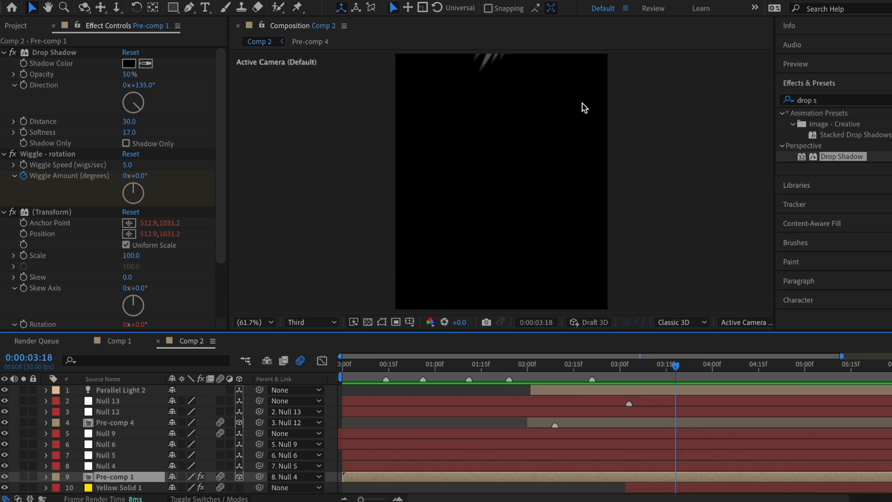
key(Page_Up)
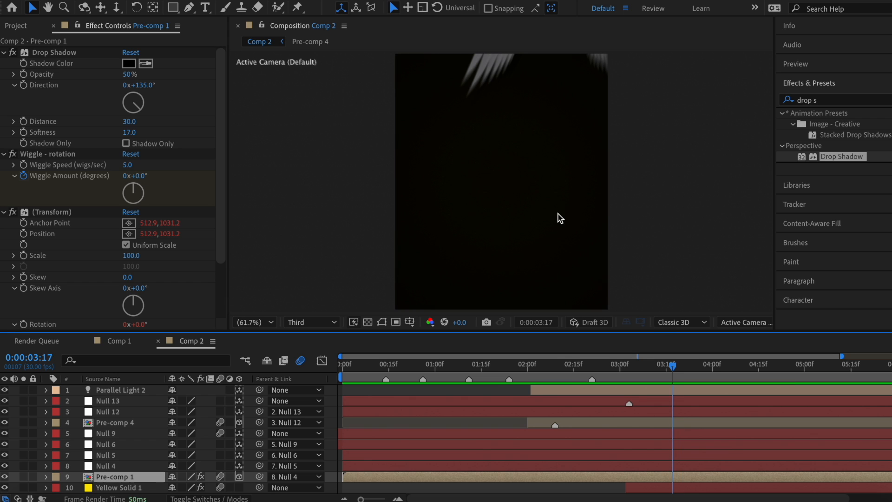
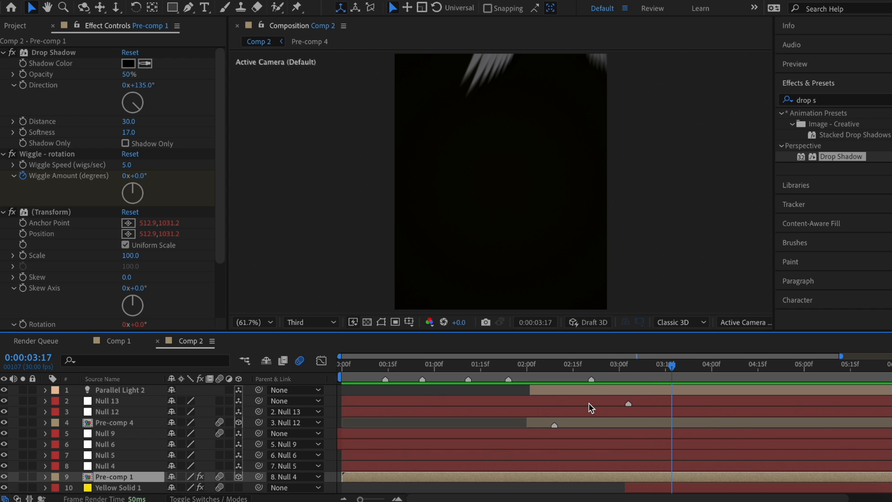
Step: Hide Pre-comp 4 and bring the three sneaker PNGs in beneath it as 3D, motion-blurred layers
click(590, 428)
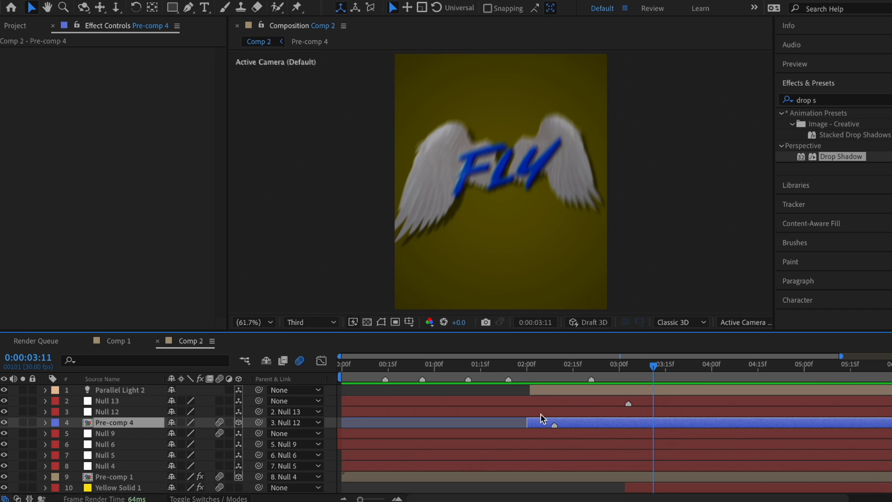
click(5, 422)
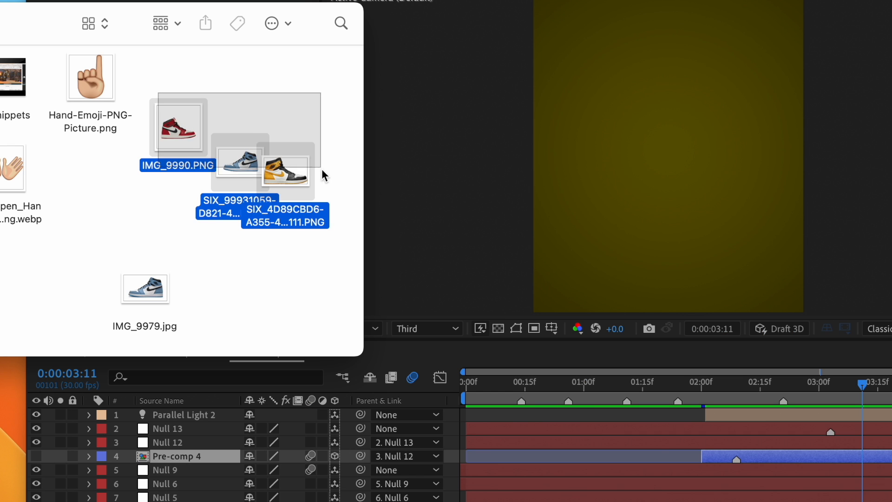
drag(323, 173, 857, 470)
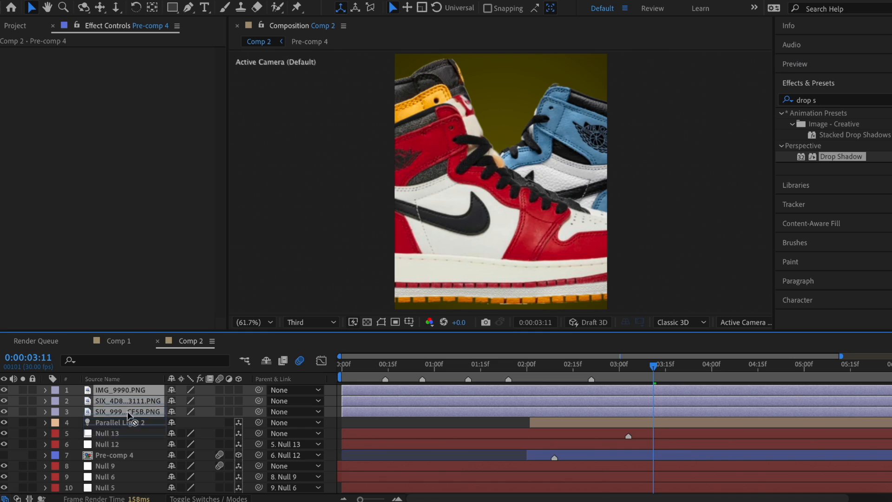
drag(128, 411, 129, 460)
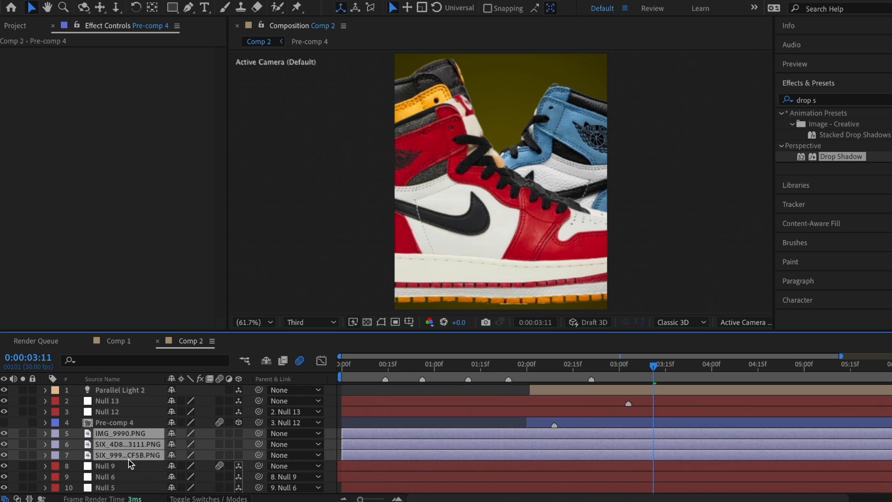
scroll(506, 455, down, 2)
drag(219, 411, 238, 435)
scroll(605, 408, up, 2)
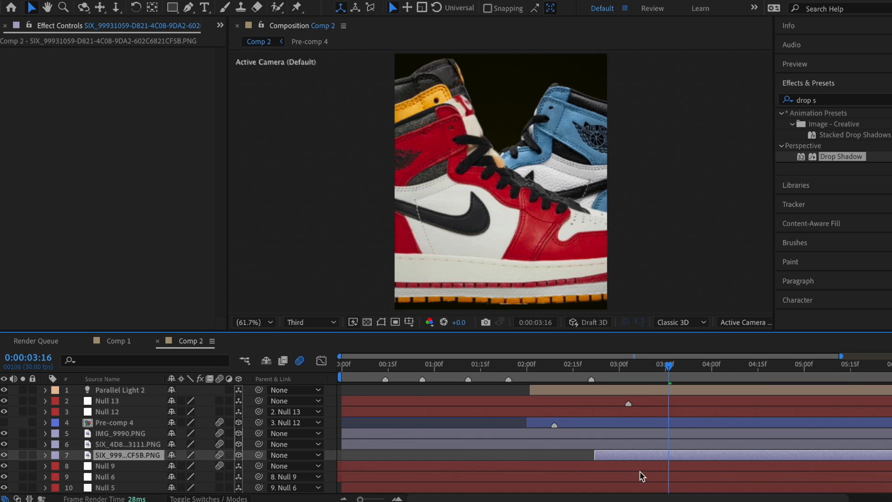
Step: Add a marker at the current time to sneaker layers 7, 6 and 5
right_click(193, 454)
mouse_move(237, 224)
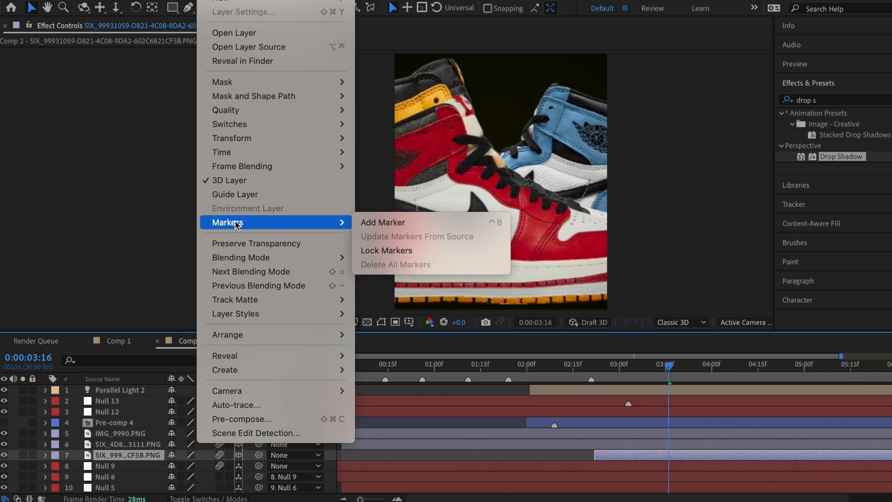
click(387, 223)
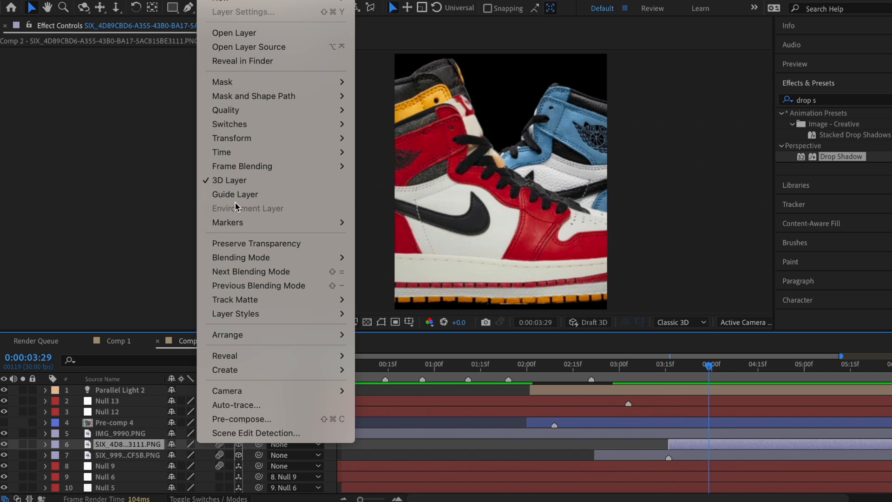
mouse_move(331, 221)
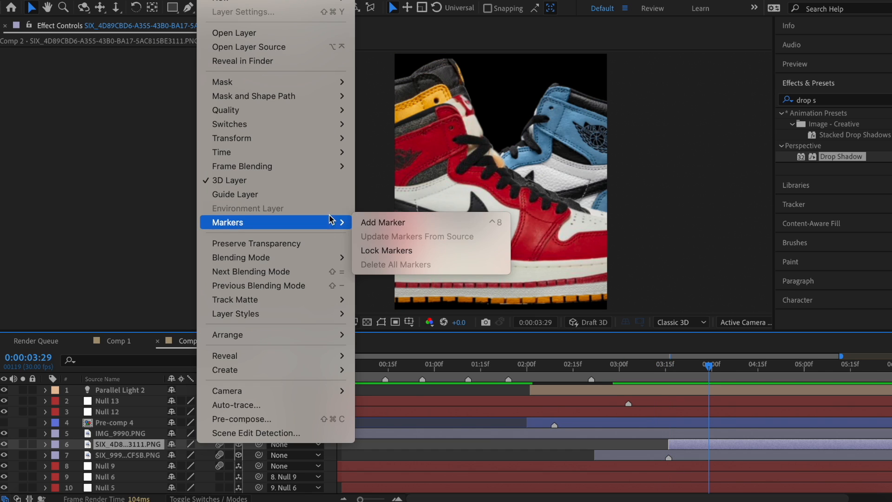
click(439, 221)
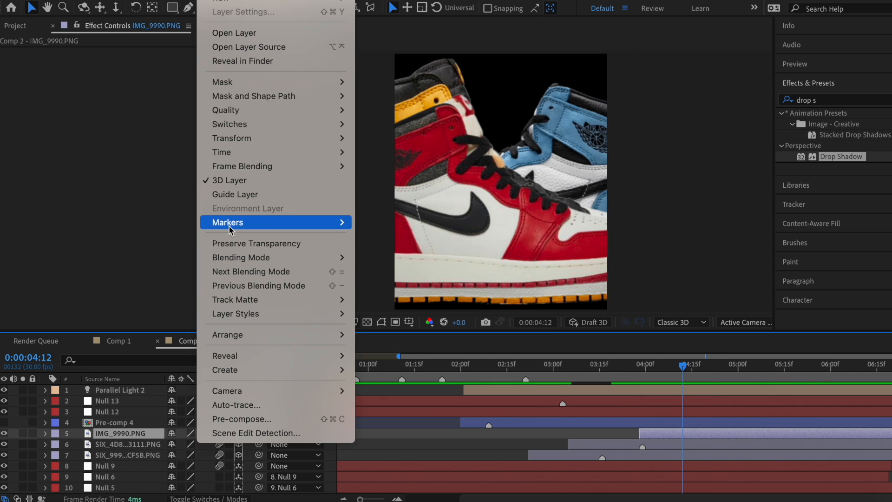
mouse_move(233, 222)
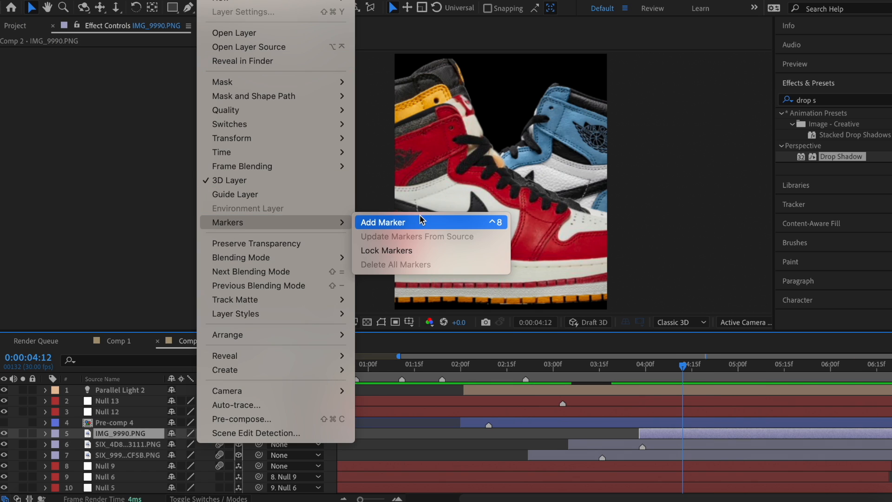
click(419, 222)
Step: Label sneaker layer 7 Blue, layer 6 Yellow and layer 5 (IMG_9990.PNG) Brown
click(637, 425)
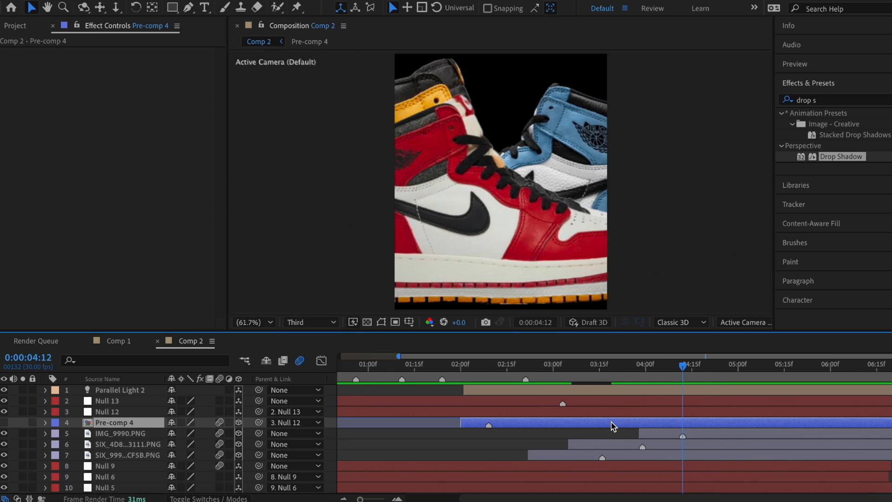
click(553, 457)
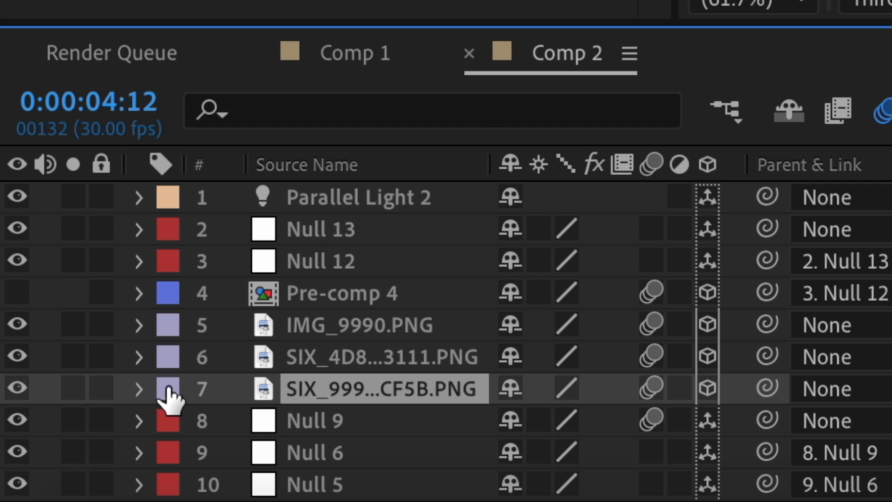
click(55, 455)
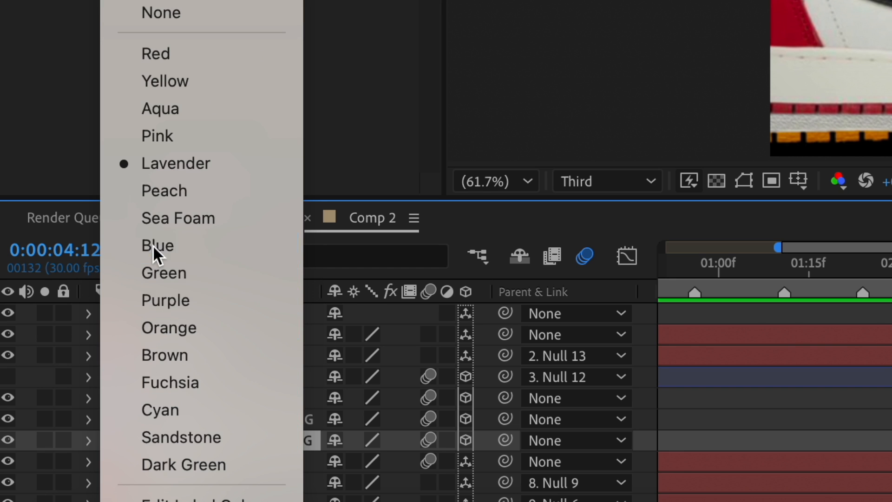
click(236, 97)
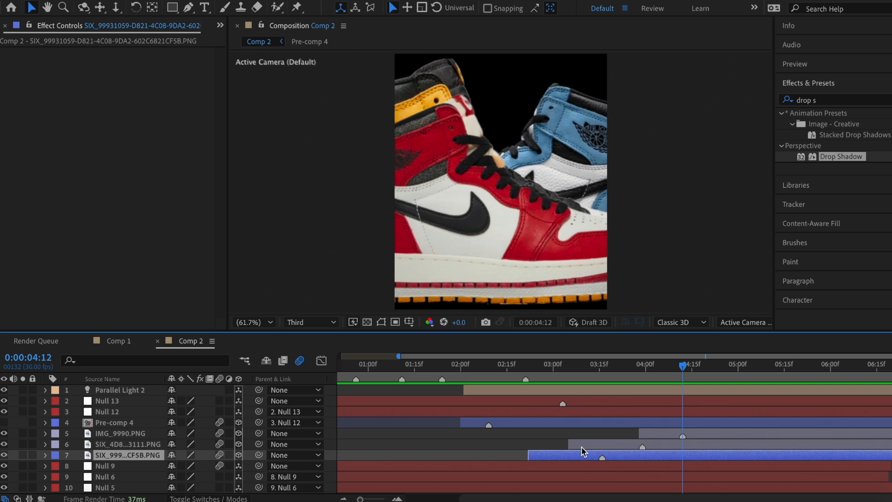
click(584, 445)
click(55, 443)
click(89, 268)
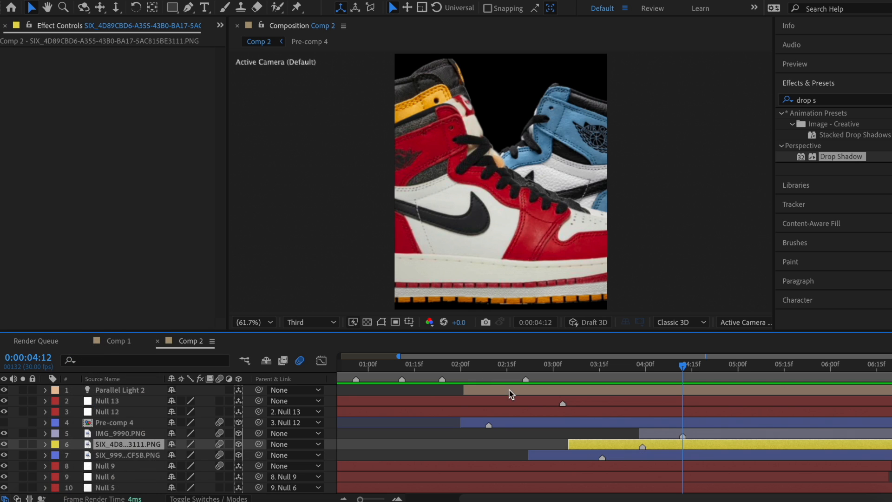
click(670, 434)
click(54, 433)
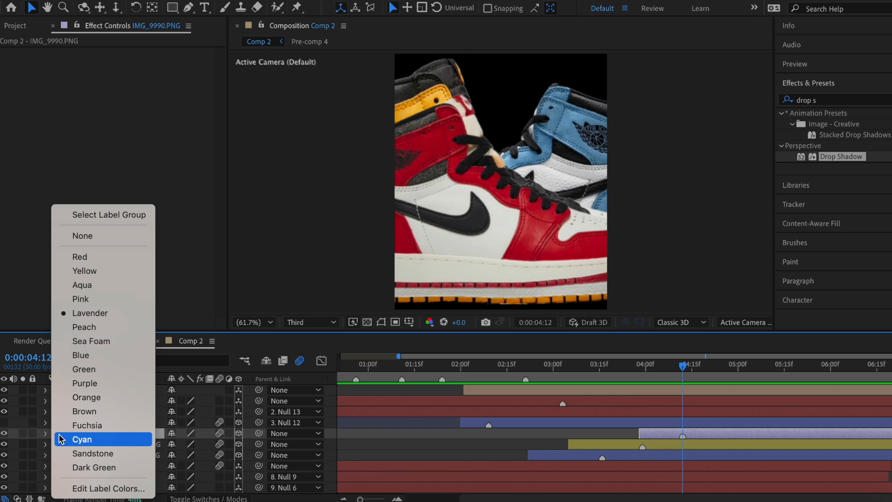
click(83, 411)
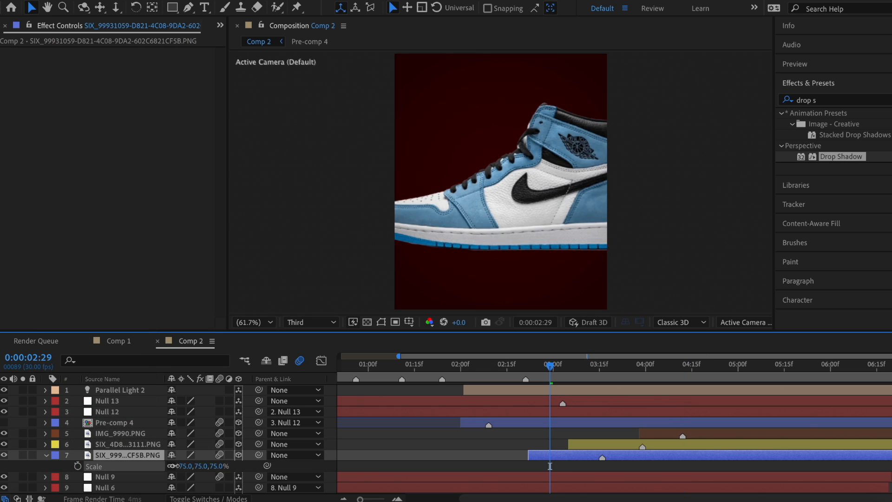
Step: Scale the blue sneaker to 45% and give all three sneakers a Drop Shadow with distance 89
drag(184, 466, 154, 466)
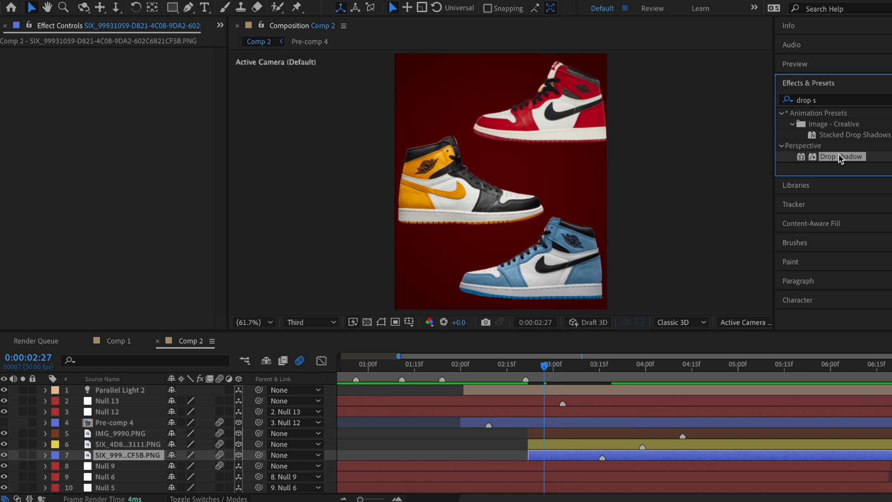
drag(834, 156, 79, 183)
drag(126, 121, 165, 122)
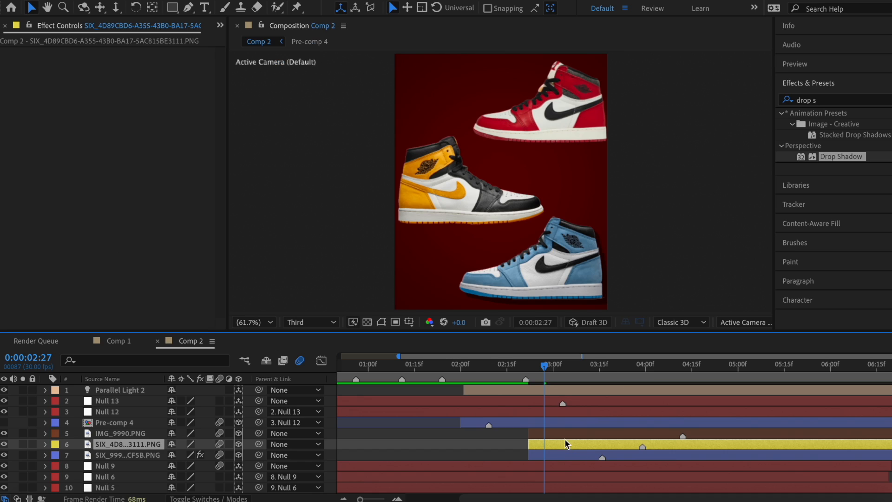
click(563, 434)
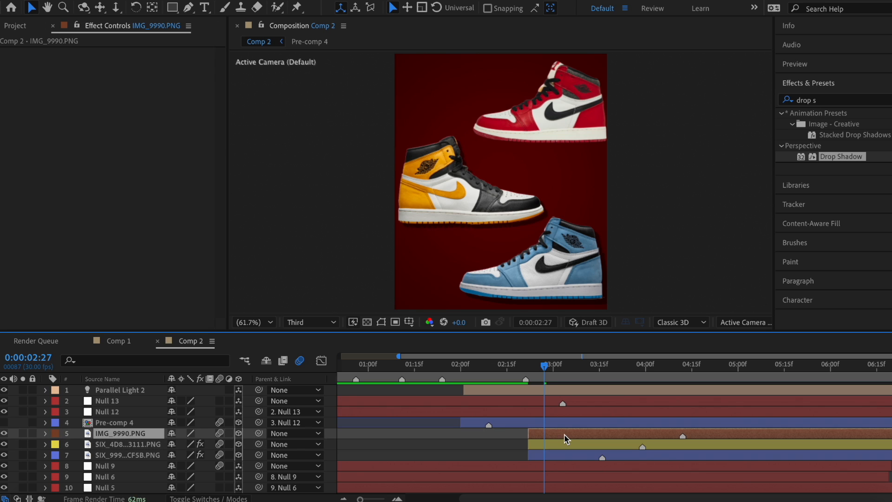
key(ctrl+v)
click(560, 444)
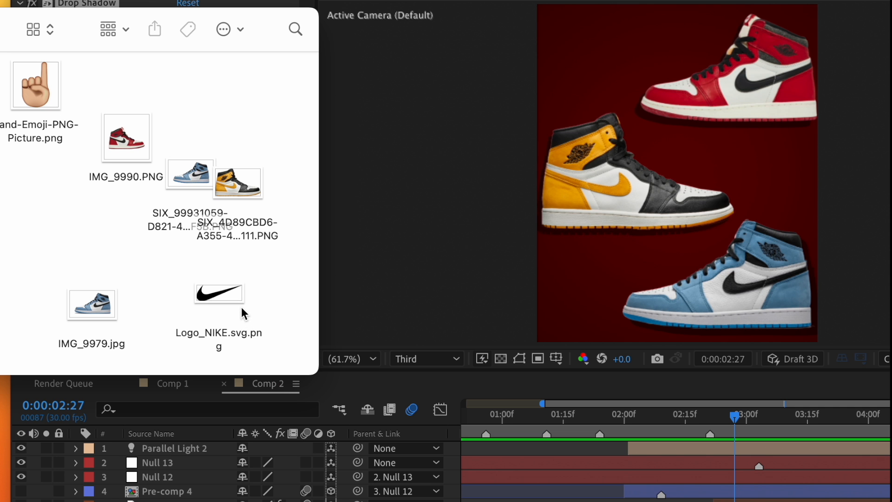
Step: Add the Nike logo as a 3D, motion-blurred layer on the blue sneaker at 38% scale
drag(228, 300, 684, 450)
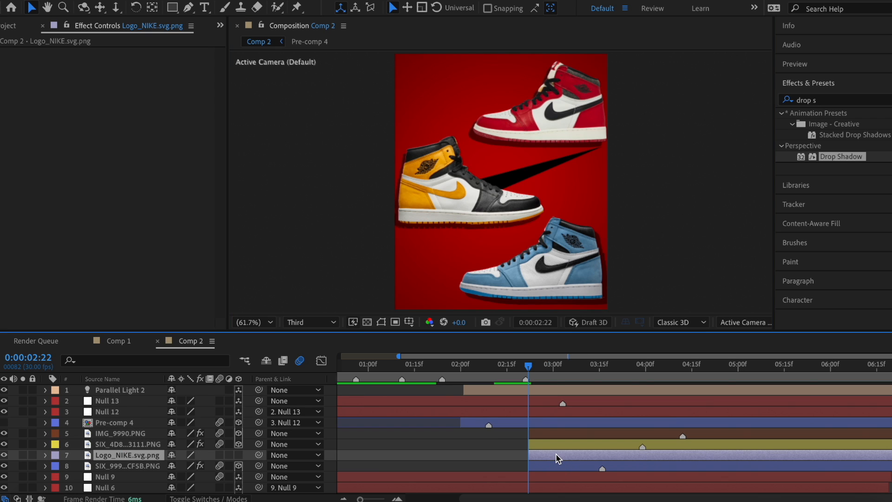
click(238, 455)
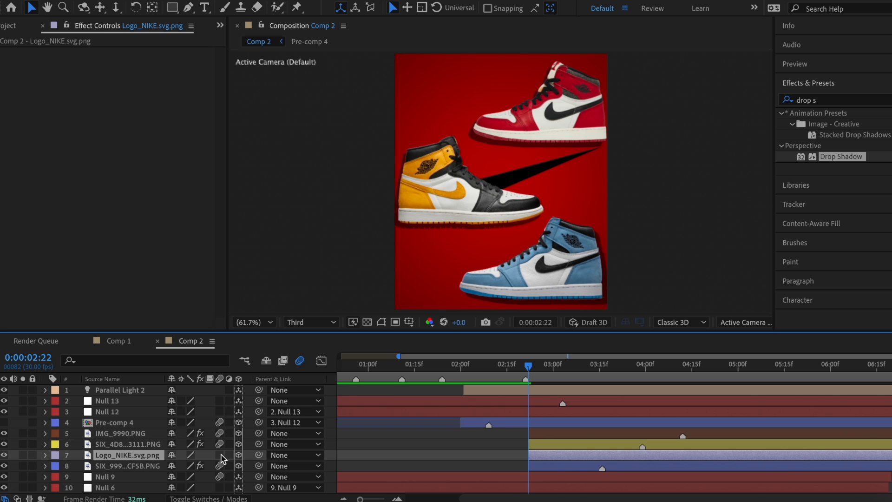
click(219, 455)
key(p)
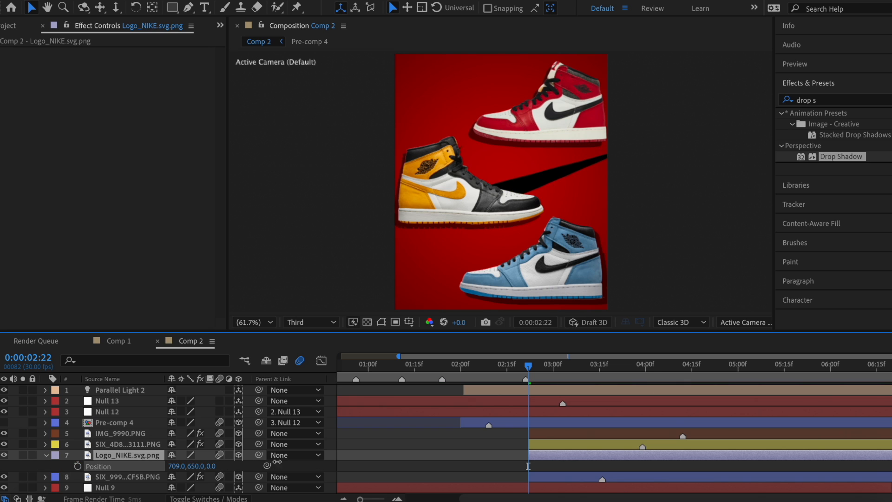
drag(266, 465, 424, 470)
key(s)
drag(181, 465, 146, 466)
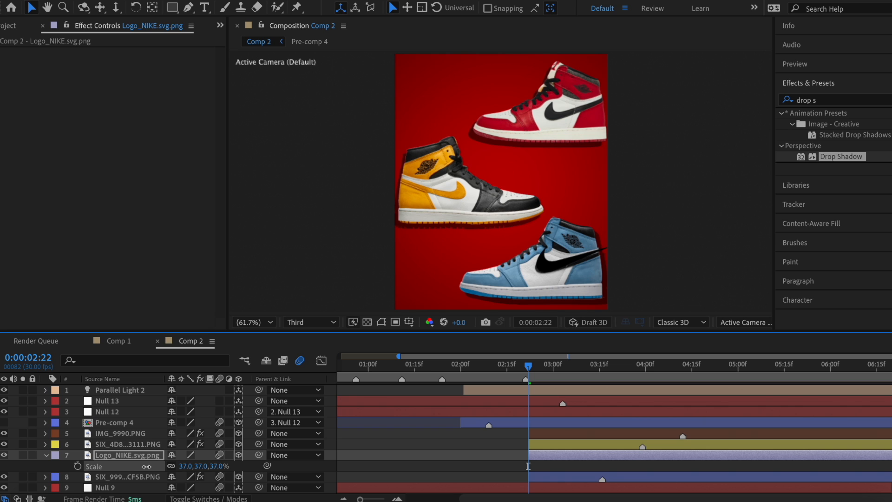
key(s)
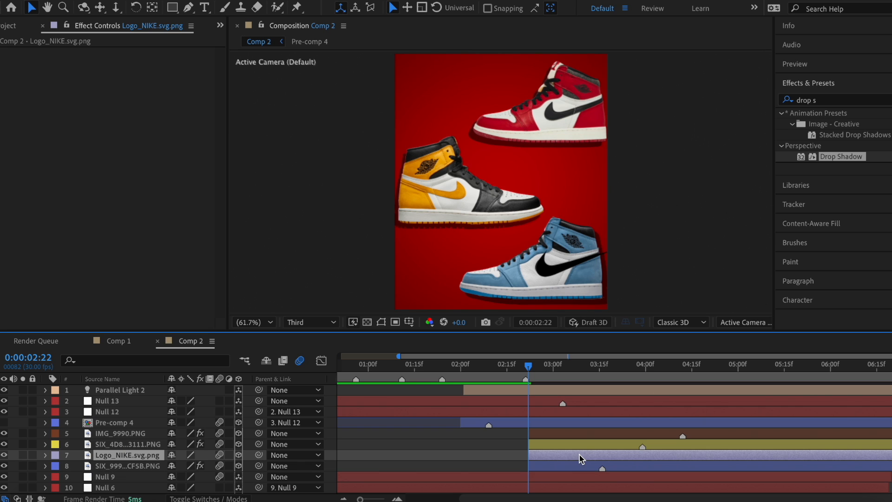
Step: Duplicate the swoosh onto the yellow sneaker, flipped -180° on Y and tilted to fit
click(578, 445)
key(ctrl+v)
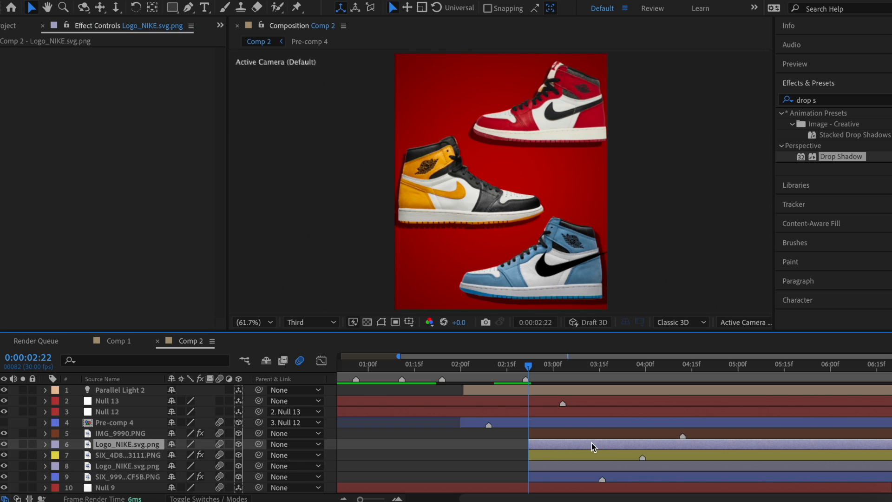
drag(547, 269, 420, 193)
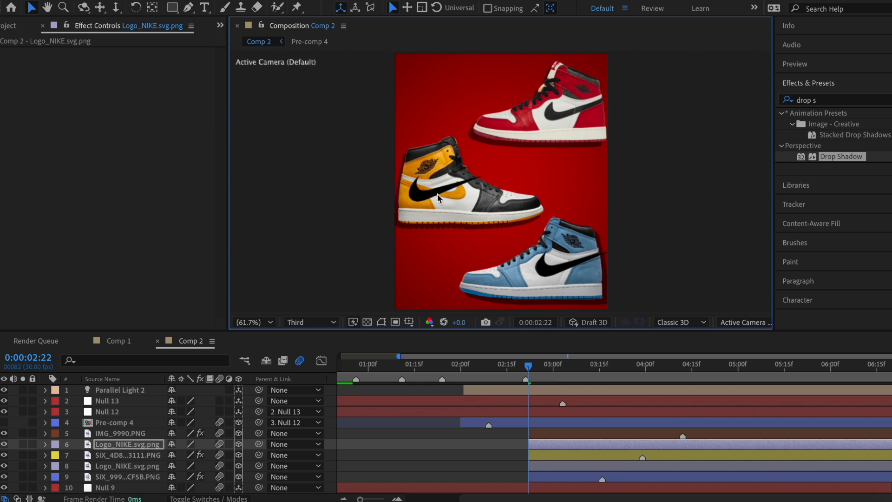
key(r)
click(185, 477)
text(-180)
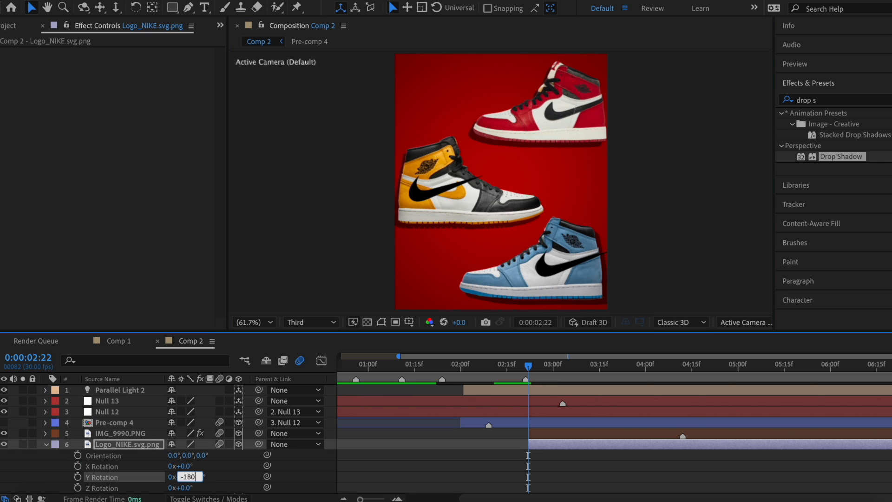
key(Return)
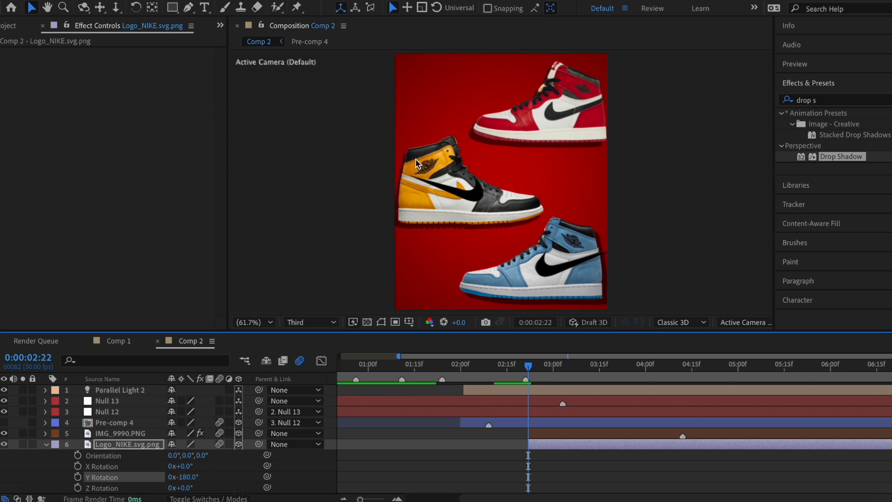
drag(473, 190, 456, 190)
drag(184, 487, 187, 487)
click(46, 445)
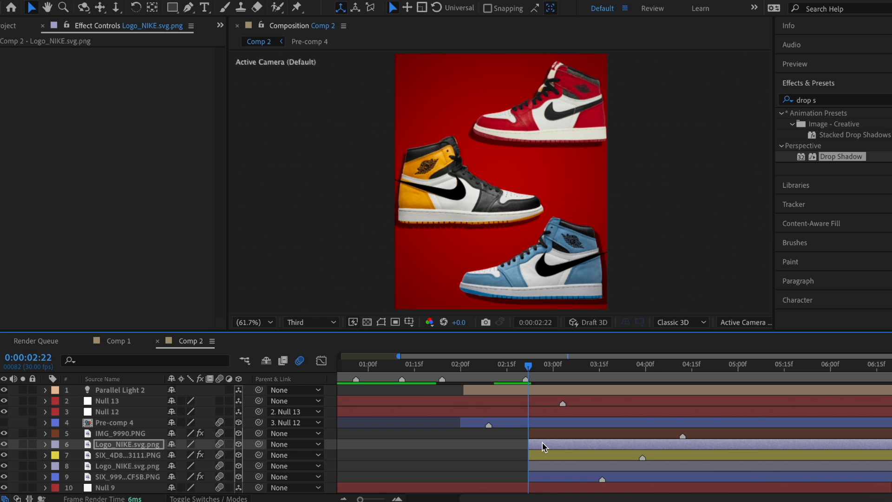
Step: Tint the copied swoosh with light and dark colours sampled from the yellow shoe
click(820, 99)
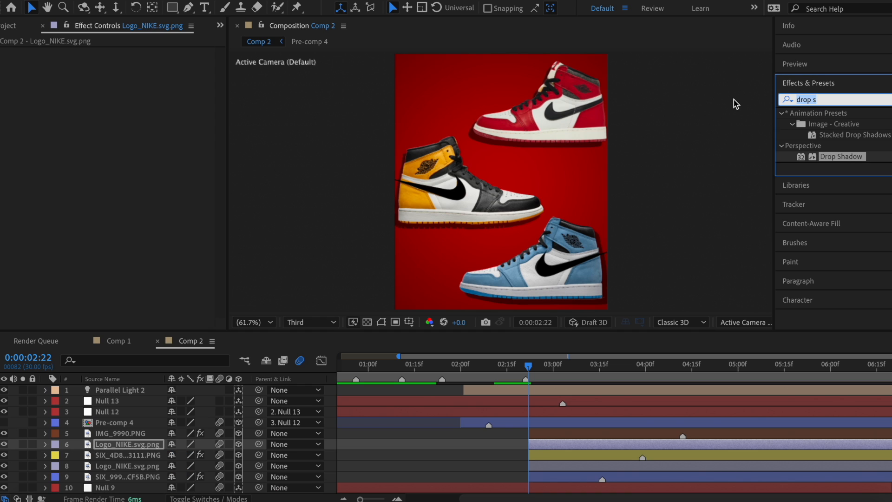
text(tint)
drag(826, 156, 569, 447)
click(145, 74)
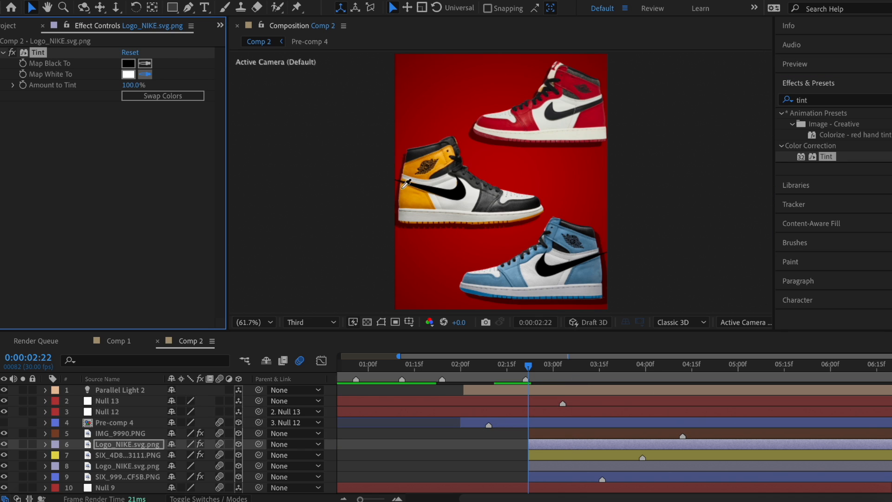
click(411, 205)
click(146, 64)
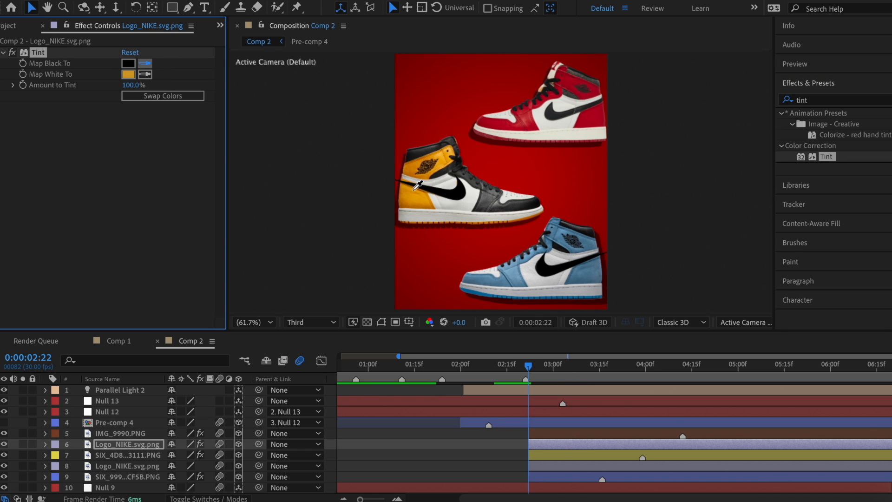
click(420, 190)
Step: Give the swoosh logos a Drop Shadow at distance 24 and add another swoosh copy at 30% scale
drag(841, 156, 604, 445)
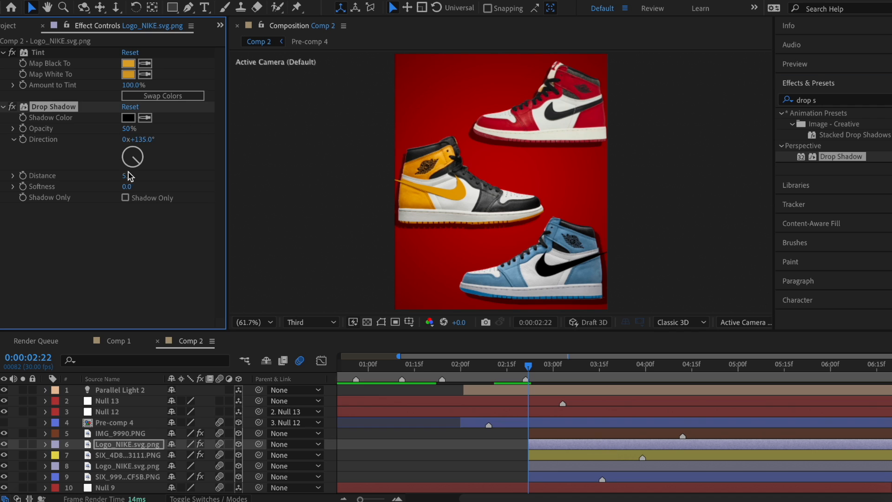
drag(128, 176, 140, 177)
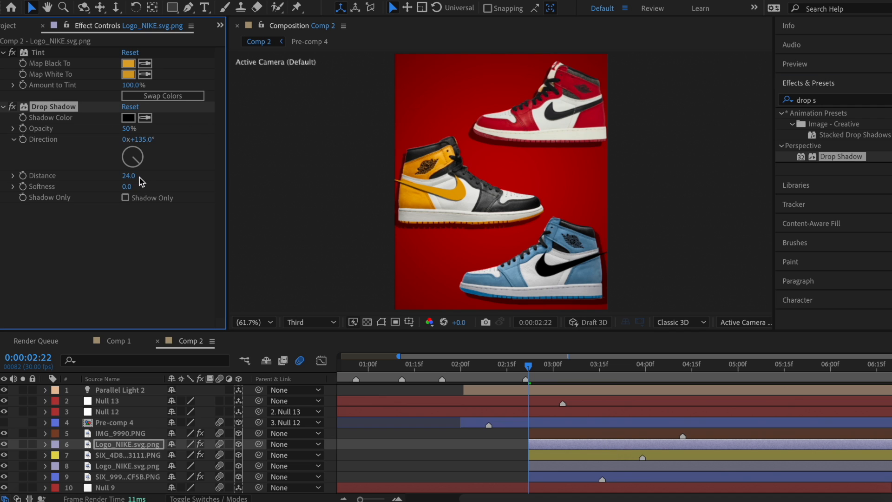
click(575, 470)
key(ctrl+v)
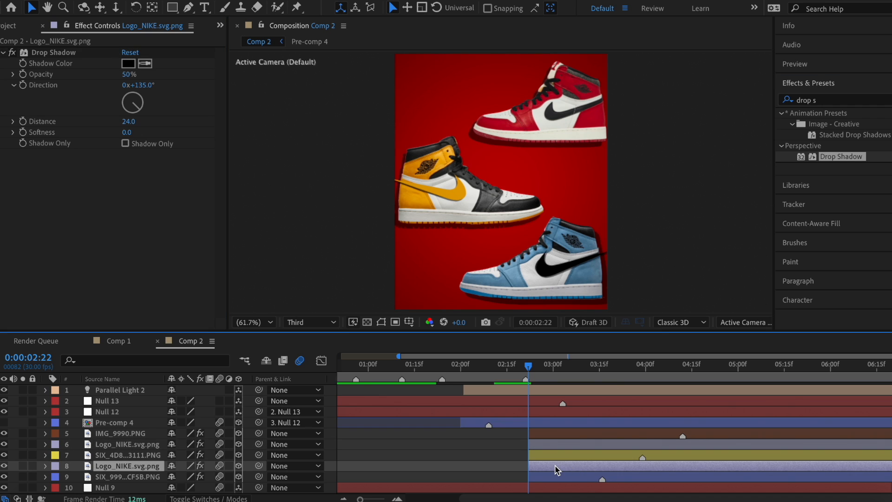
click(556, 434)
key(ctrl+v)
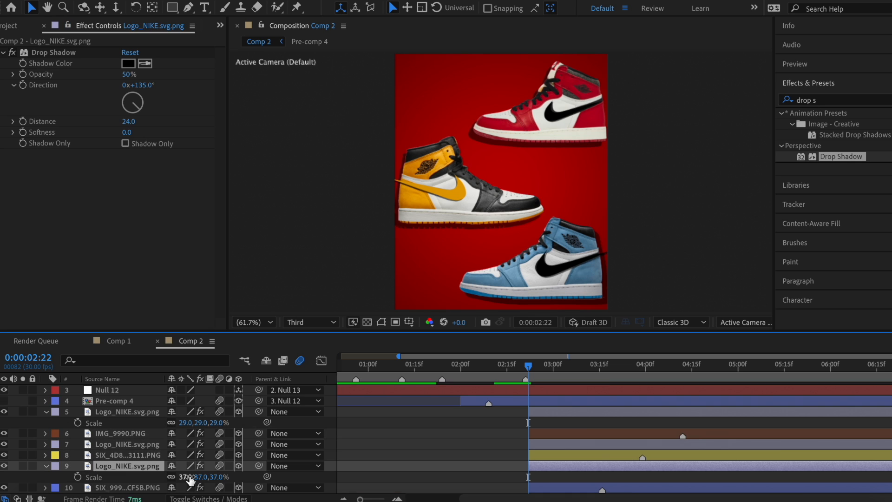
drag(187, 477, 185, 477)
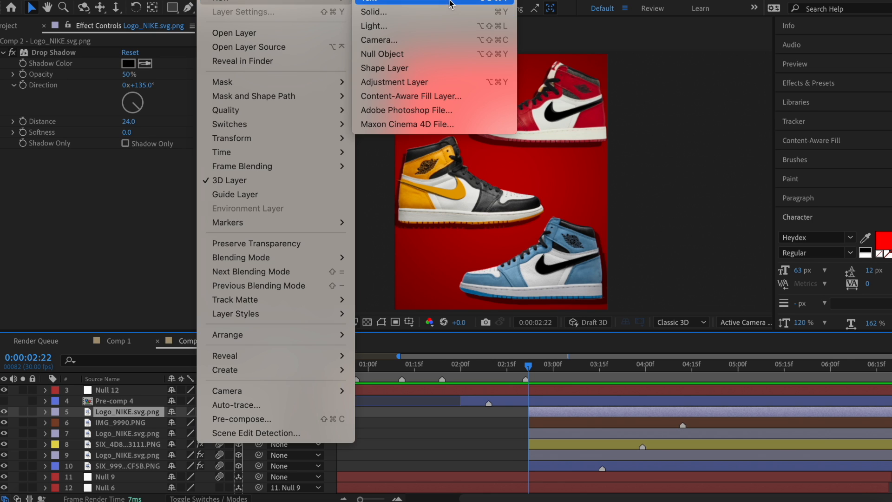
Step: Create a dark red (B80909) MADE text layer at 162% scale over the red shoe's swoosh
click(451, 1)
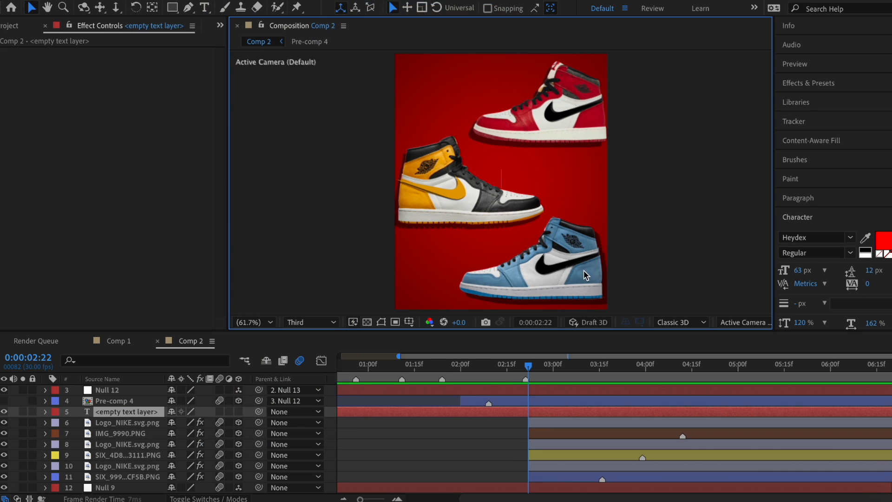
text(MADE)
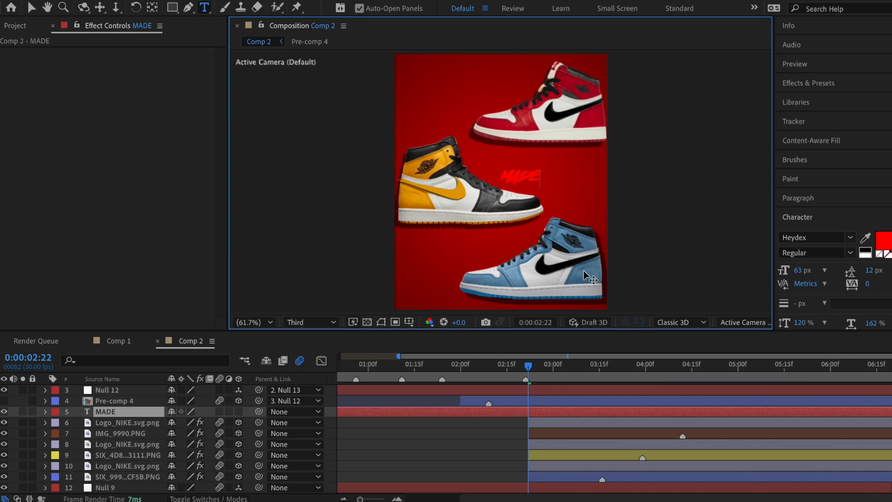
key(Escape)
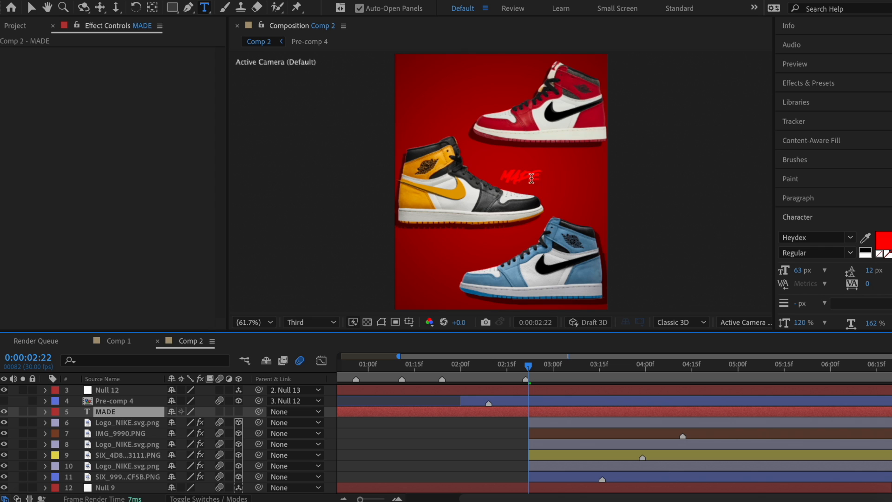
click(438, 254)
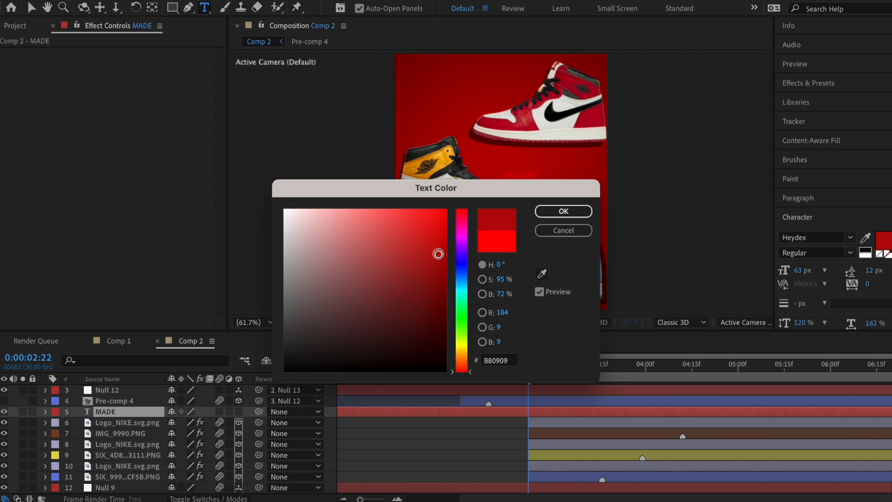
click(563, 211)
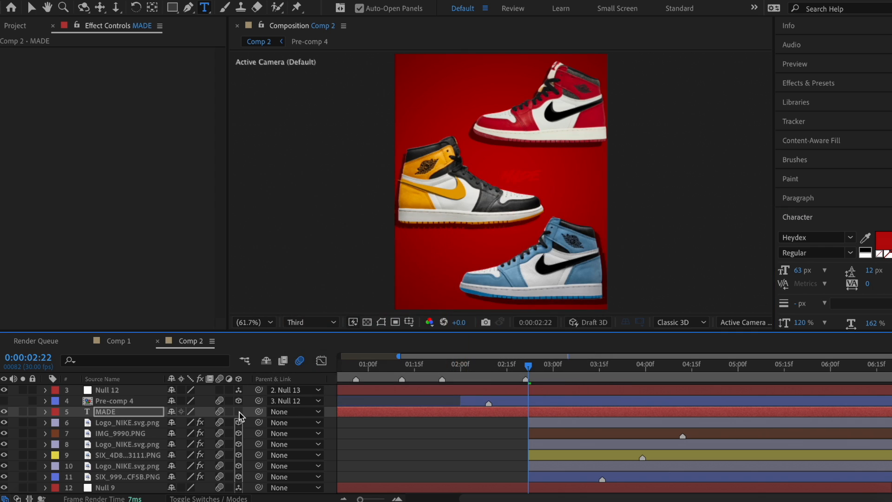
key(s)
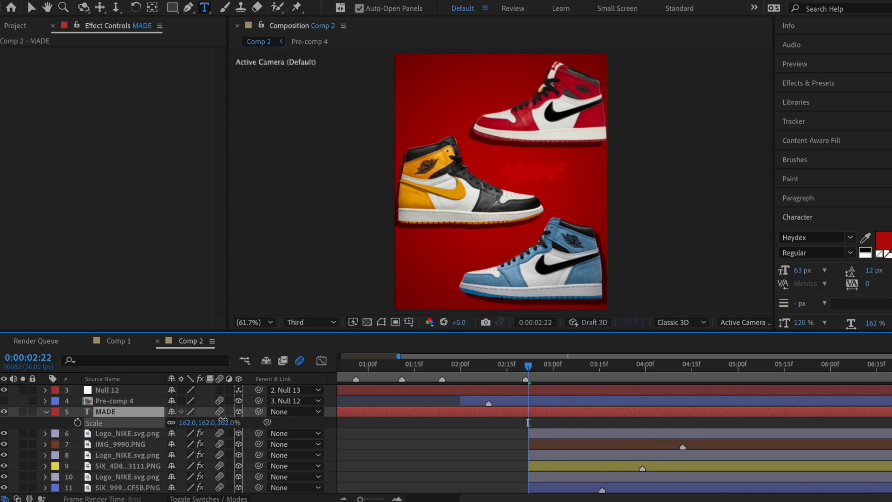
click(31, 7)
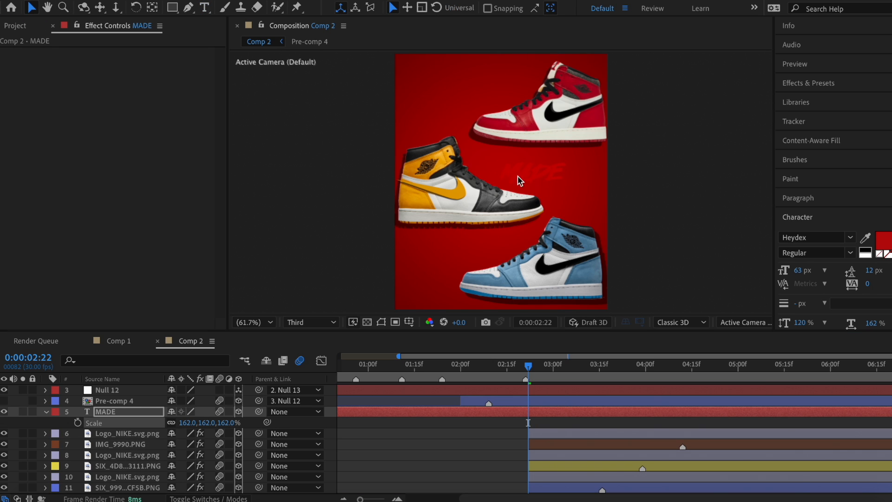
drag(518, 176, 564, 123)
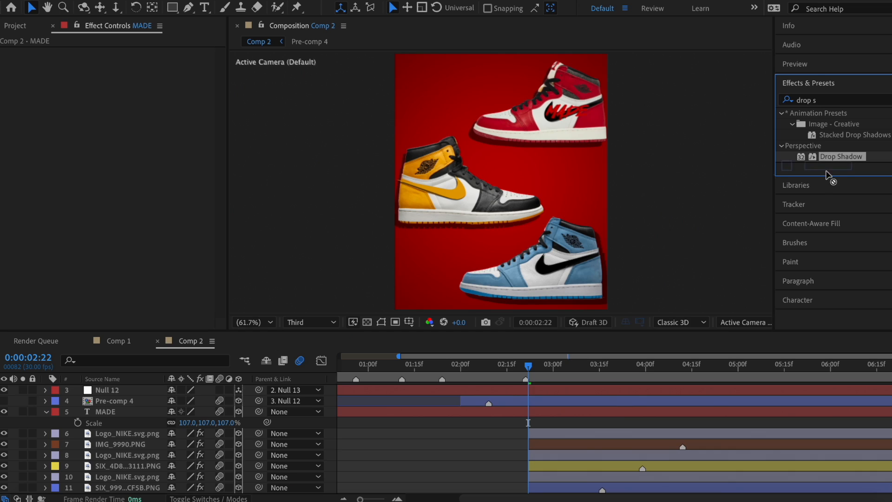
Step: Give MADE a Drop Shadow at distance 8, plus Bevel Alpha and Wave Warp
drag(827, 175, 611, 413)
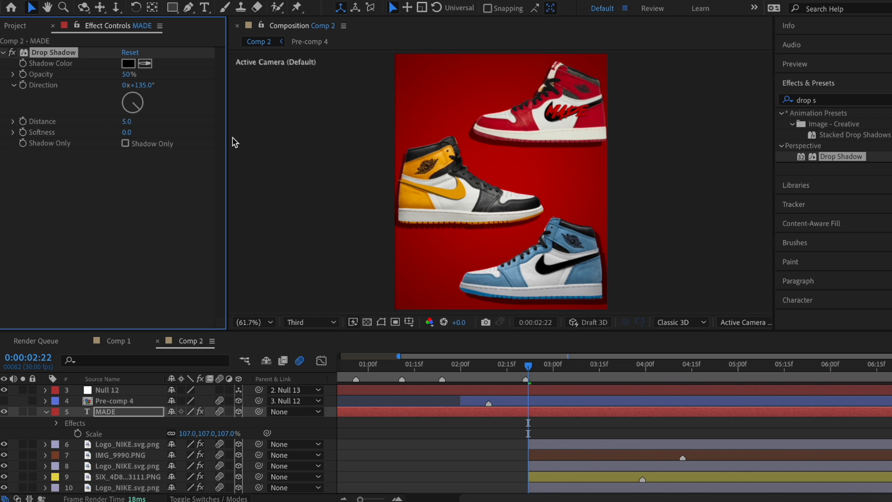
click(126, 121)
text(8)
key(Return)
triple_click(809, 100)
text(beve)
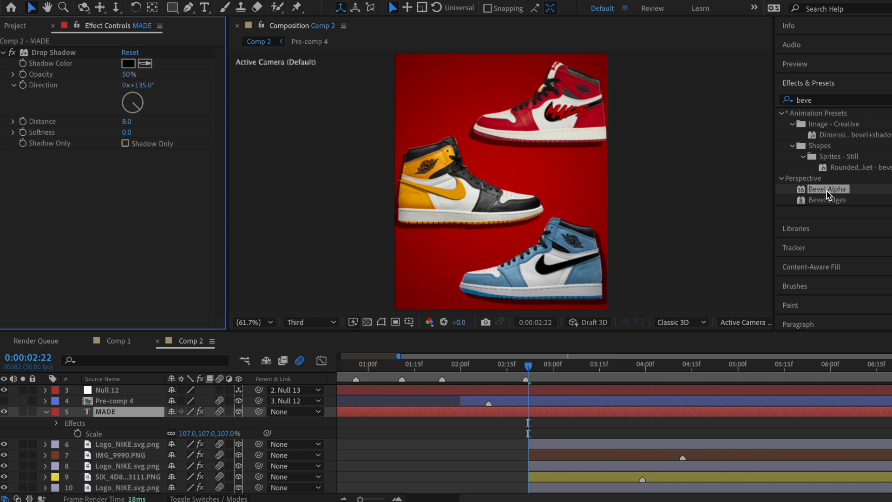
double_click(828, 189)
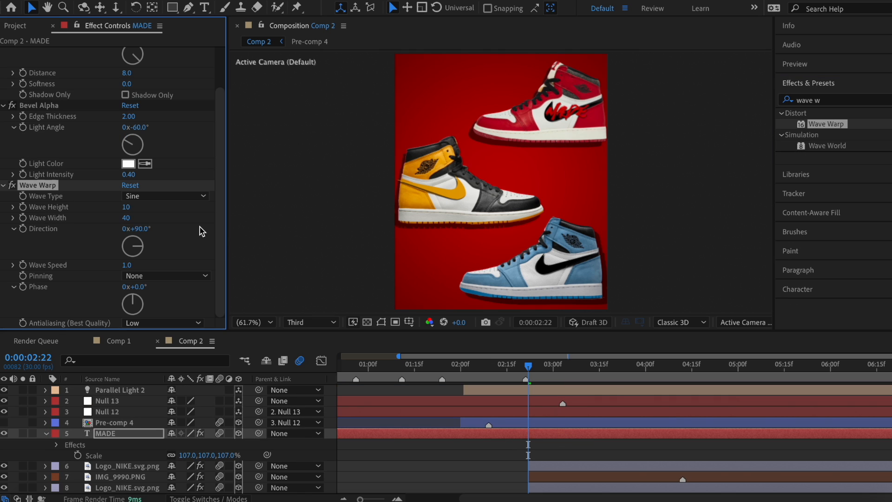
click(530, 366)
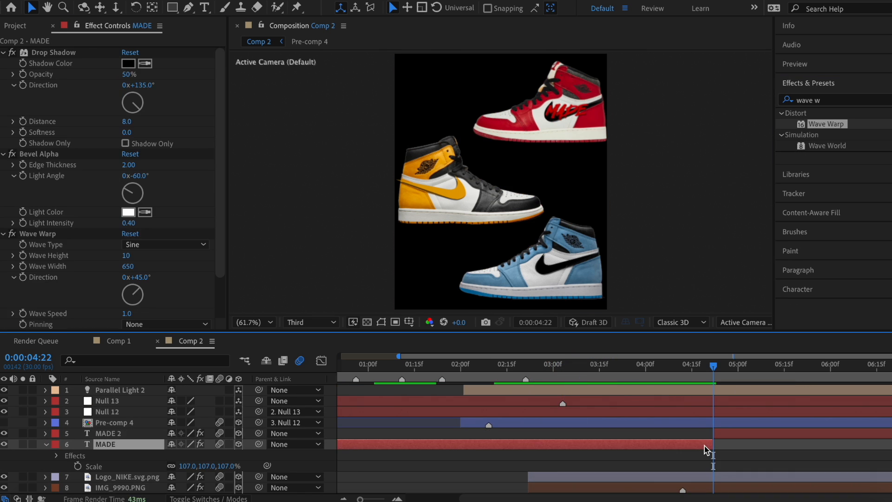
Step: Fade MADE 2's opacity to 0% with Easy Ease In keyframes
click(737, 434)
key(t)
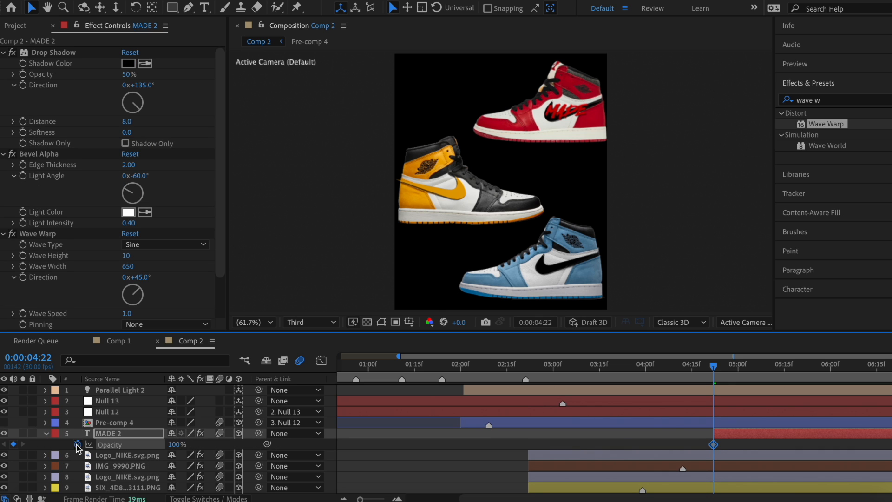
drag(149, 445, 75, 445)
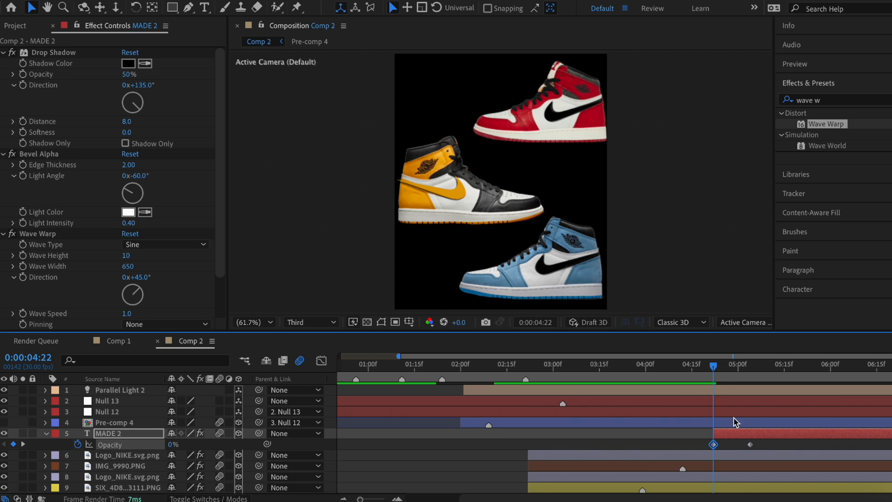
drag(764, 441, 701, 449)
right_click(714, 445)
mouse_move(744, 487)
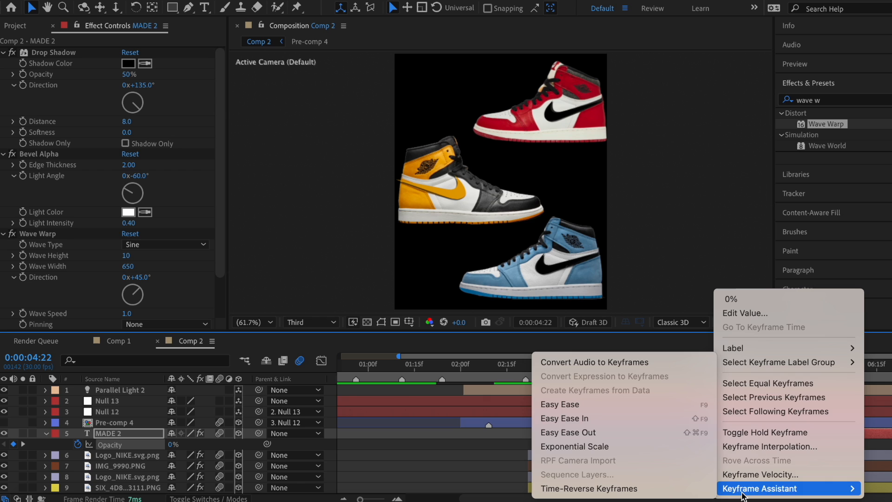
click(586, 410)
key(t)
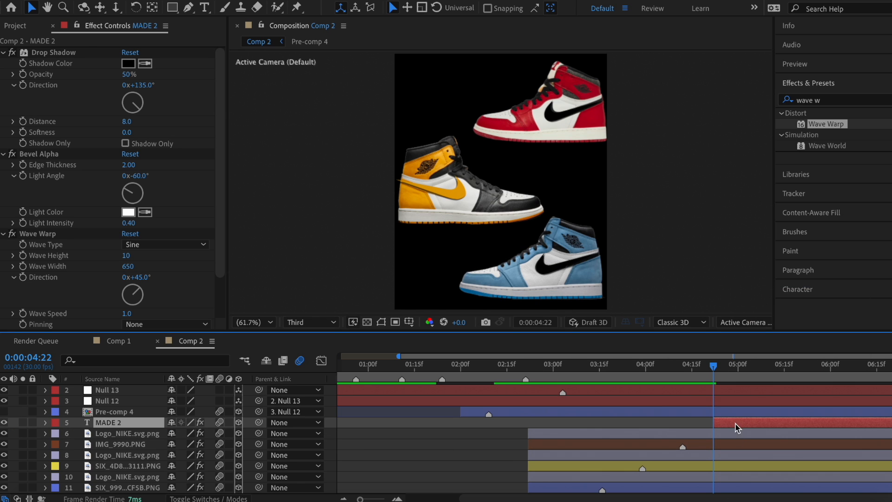
Step: Duplicate the text as MADE 3 below IMG_9990.PNG and move it onto the yellow shoe at 0:00:05:05
key(ctrl+d)
drag(735, 426, 739, 460)
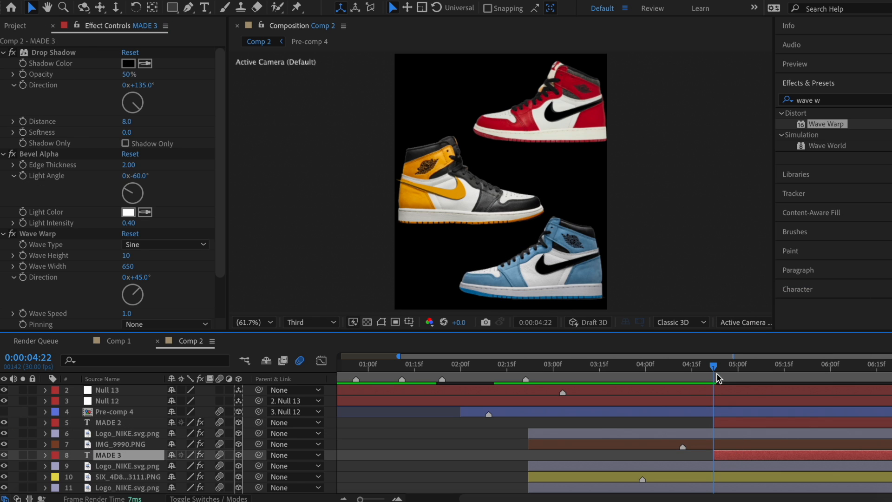
drag(718, 377, 757, 380)
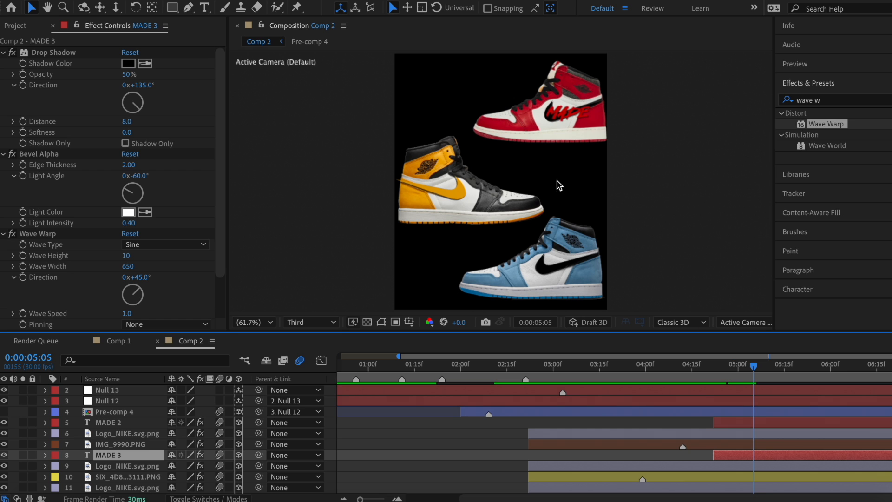
drag(569, 113, 437, 191)
Step: Retype the copied text as BY and colour it gold D2A010
double_click(437, 191)
text(B)
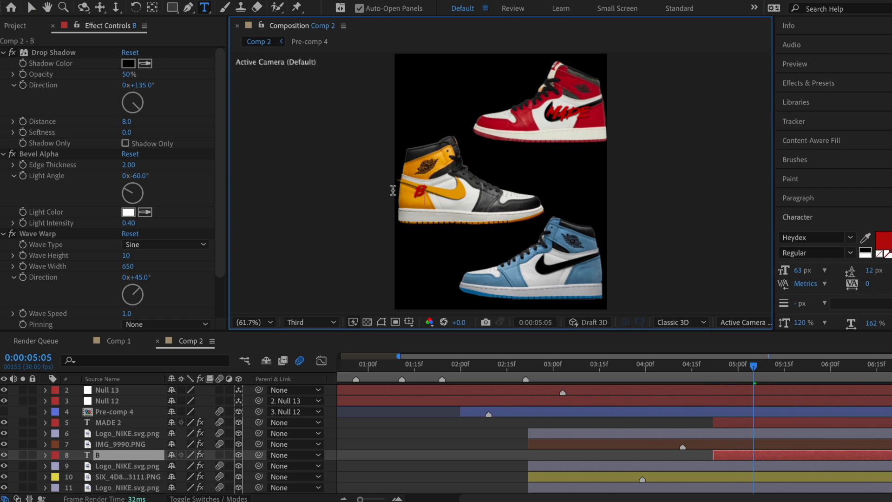
text(Y)
click(882, 239)
mouse_move(441, 258)
mouse_down()
mouse_move(441, 270)
mouse_move(419, 277)
mouse_move(409, 261)
mouse_up()
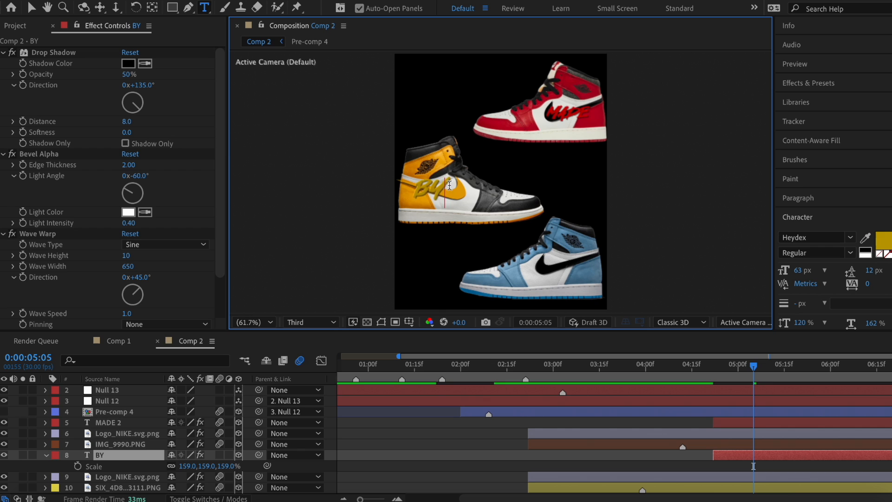
double_click(446, 187)
click(886, 244)
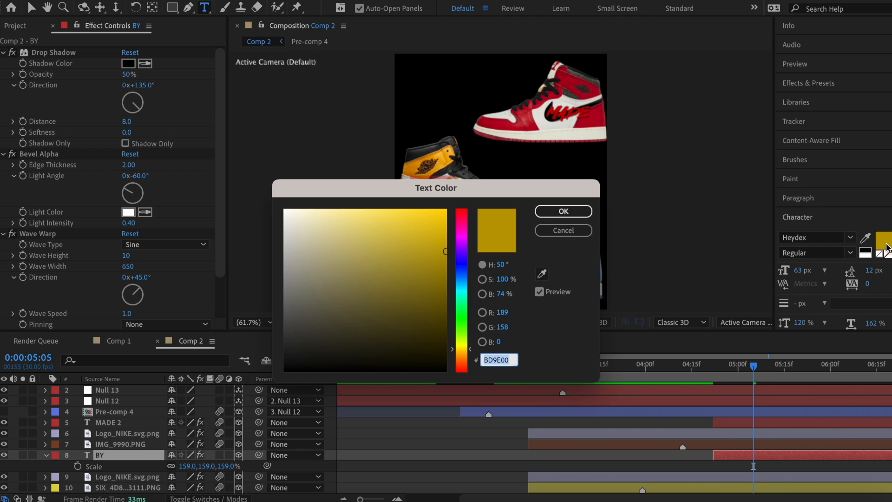
drag(471, 349, 471, 351)
click(433, 238)
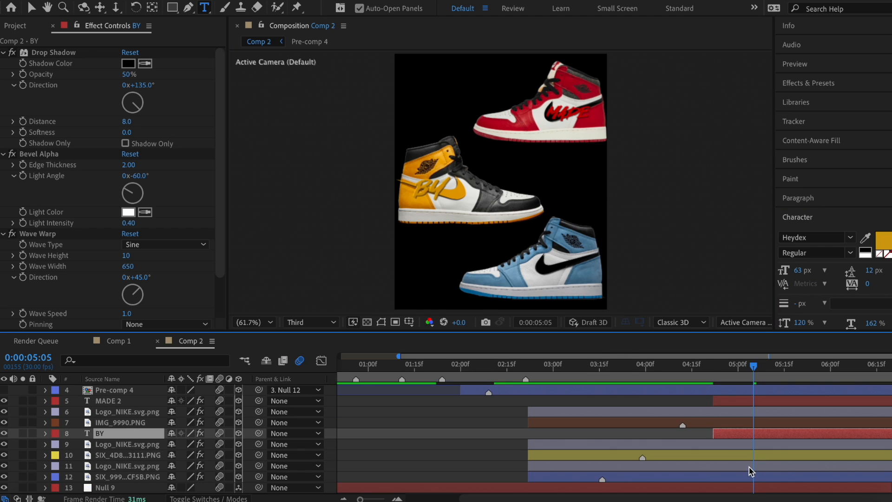
Step: Paste a copy of the BY text above layer 11 to become the blue you! text
click(751, 470)
key(ctrl+v)
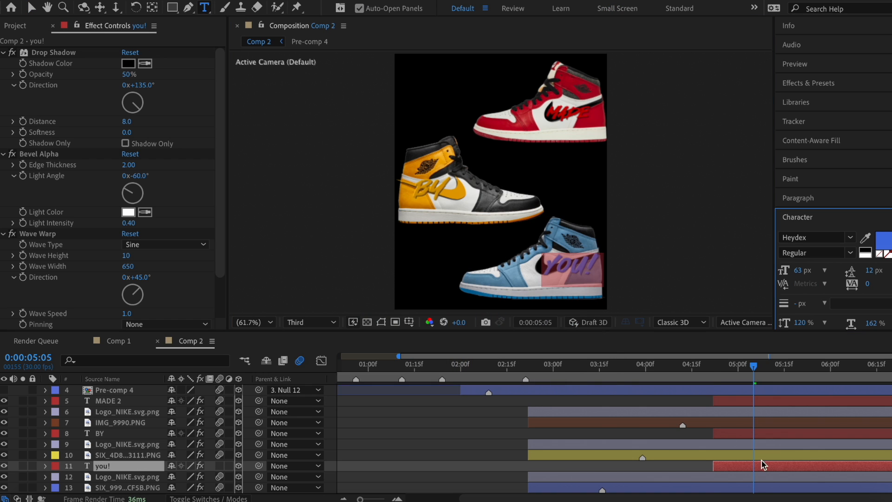
key(s)
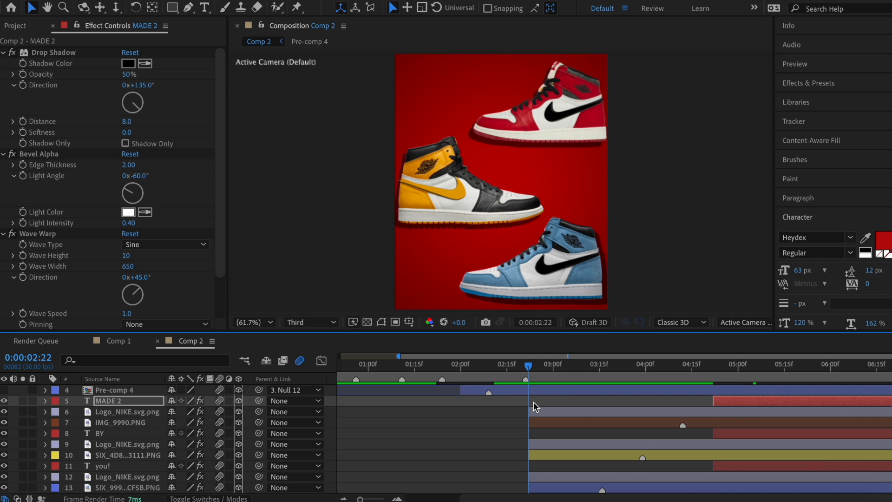
Step: Pre-compose the selected layers twice, the second time into Pre-comp 9
shift+click(534, 411)
right_click(594, 412)
click(650, 406)
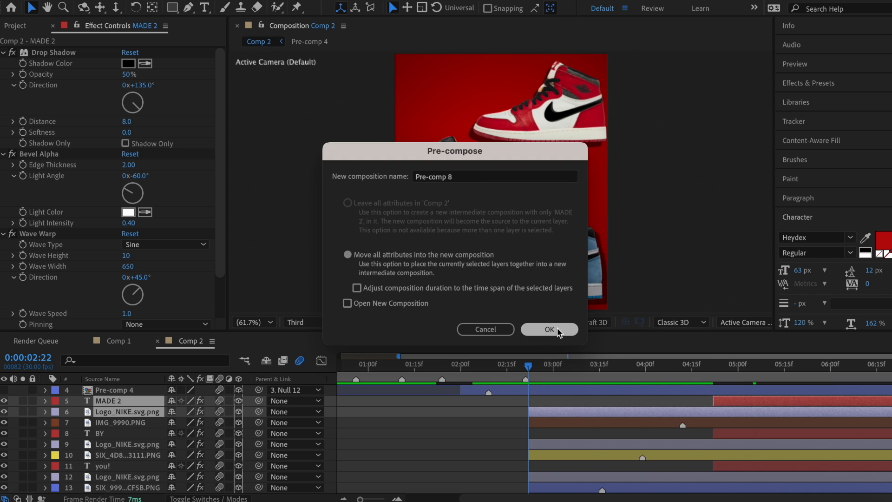
click(558, 332)
right_click(594, 414)
click(599, 409)
click(553, 331)
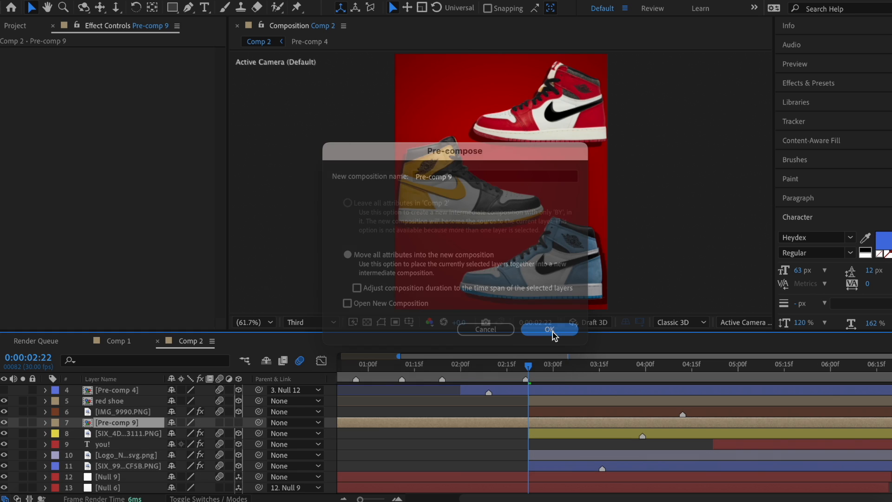
Step: Invert the you! and logo selection, create Null 15 and parent the blue shoe layers to it
drag(335, 448, 372, 457)
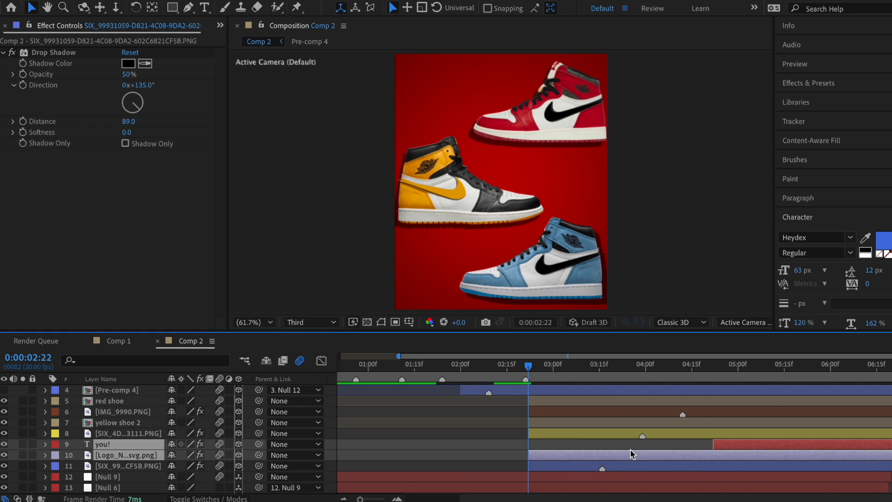
right_click(630, 454)
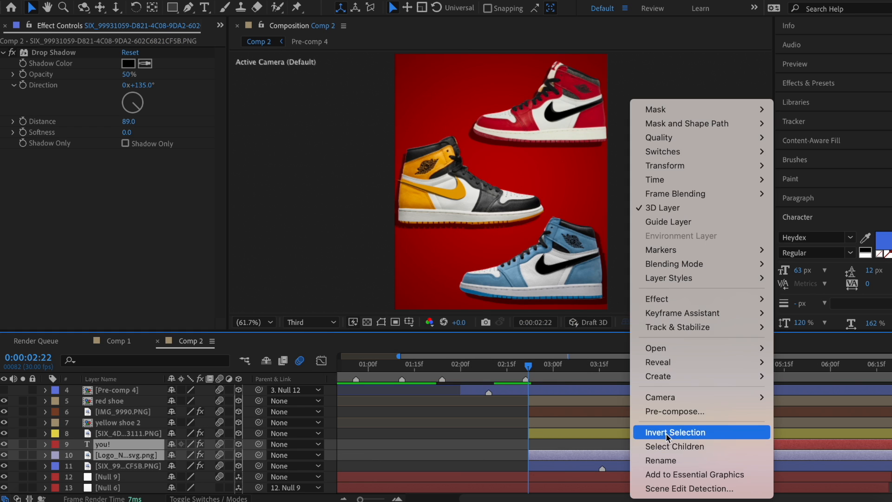
click(667, 437)
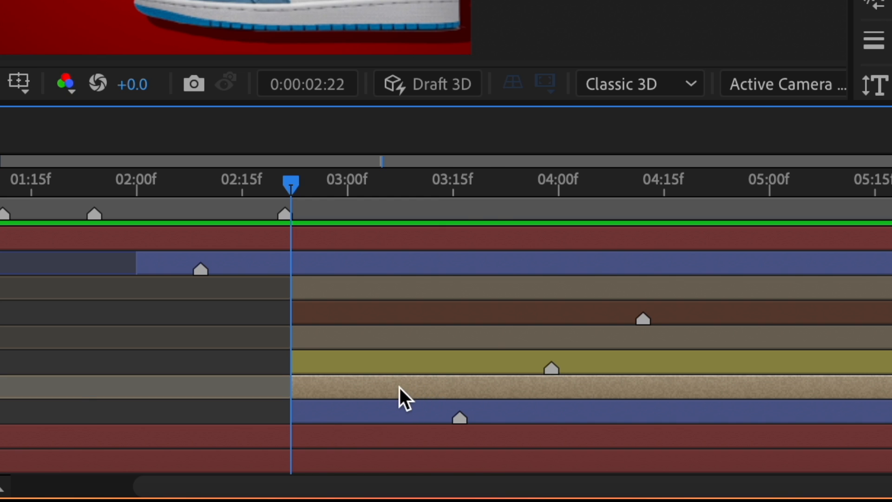
mouse_move(228, 1)
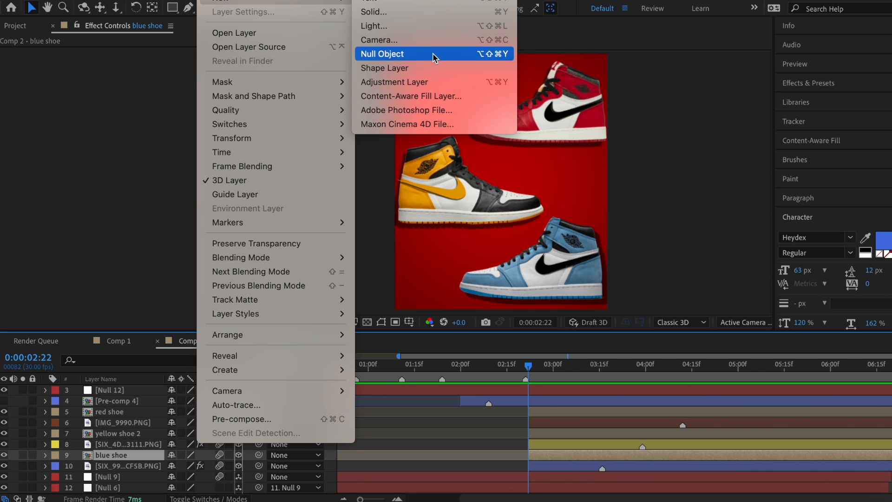
click(436, 55)
drag(258, 444, 553, 431)
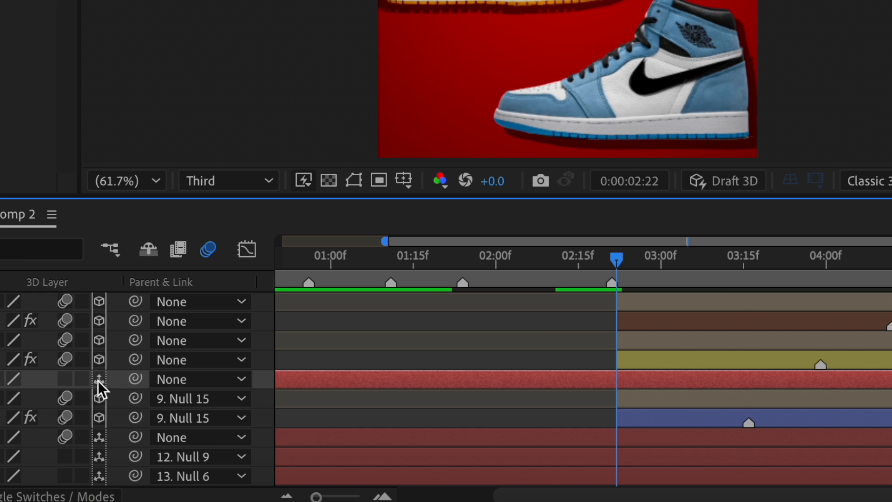
scroll(748, 396, up, 3)
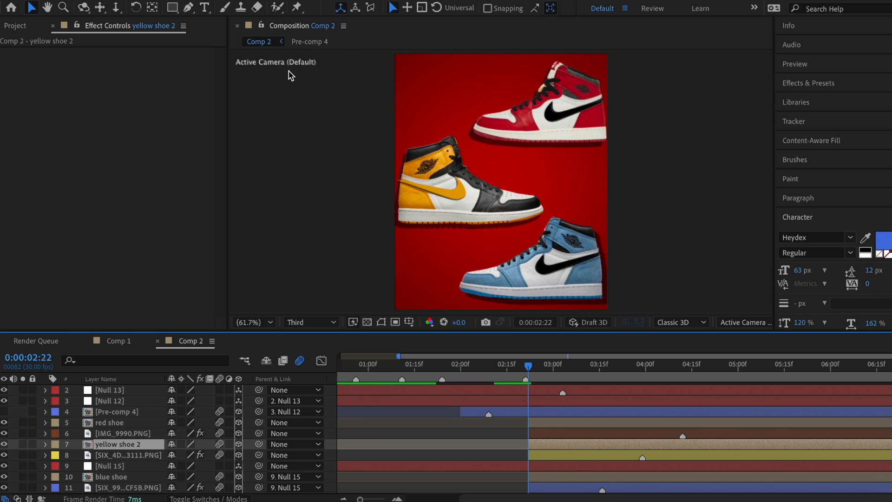
Step: Create Null 16 and Null 17 and parent the yellow and red shoe layers to them
click(227, 1)
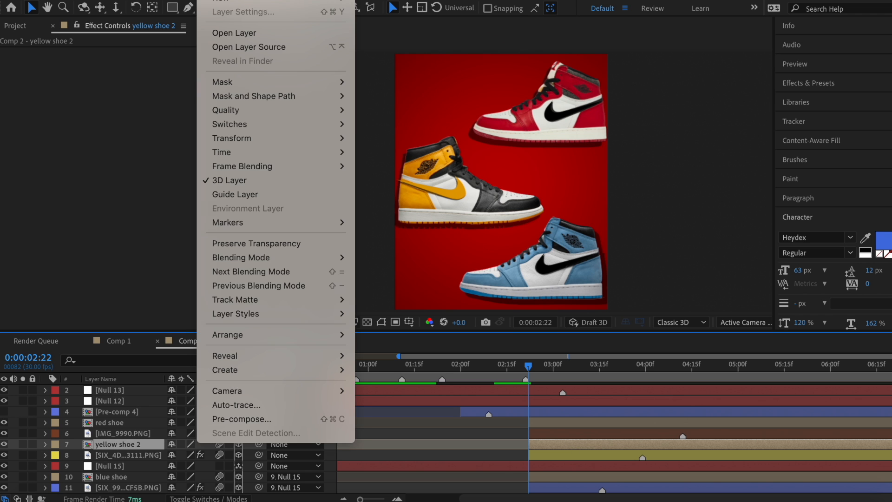
mouse_move(279, 3)
click(418, 55)
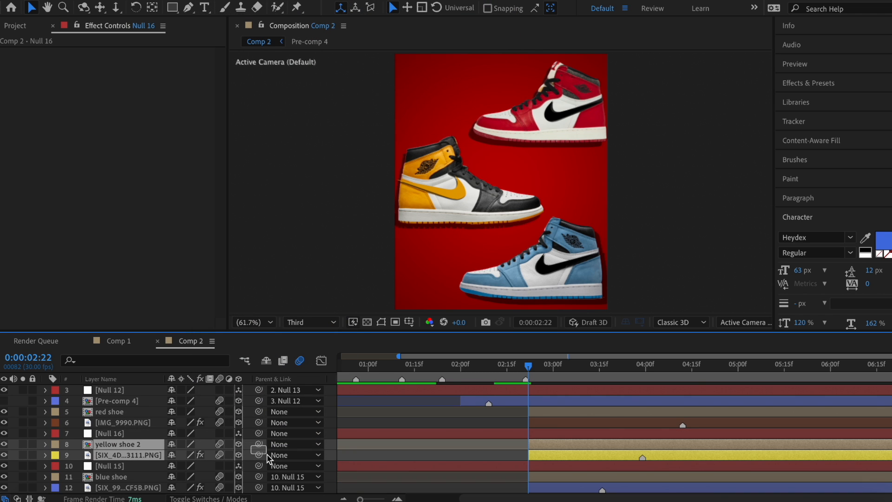
drag(259, 444, 592, 434)
click(227, 0)
mouse_move(279, 3)
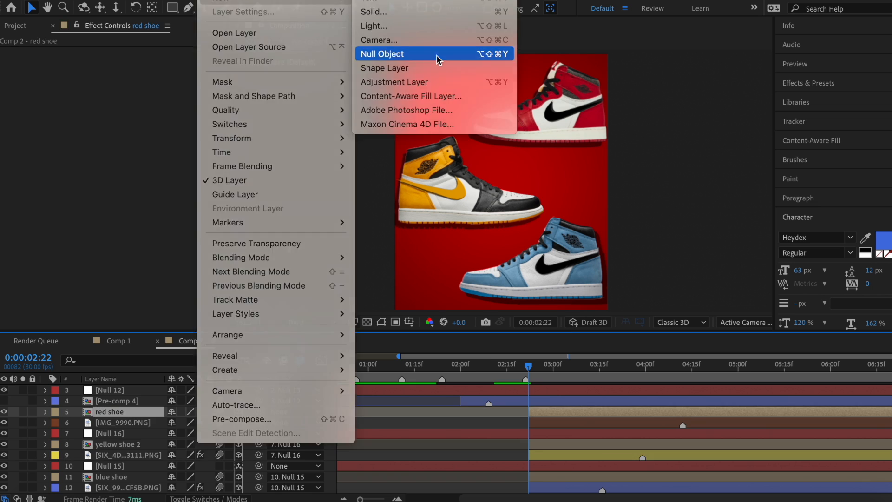
click(409, 56)
drag(331, 422, 349, 433)
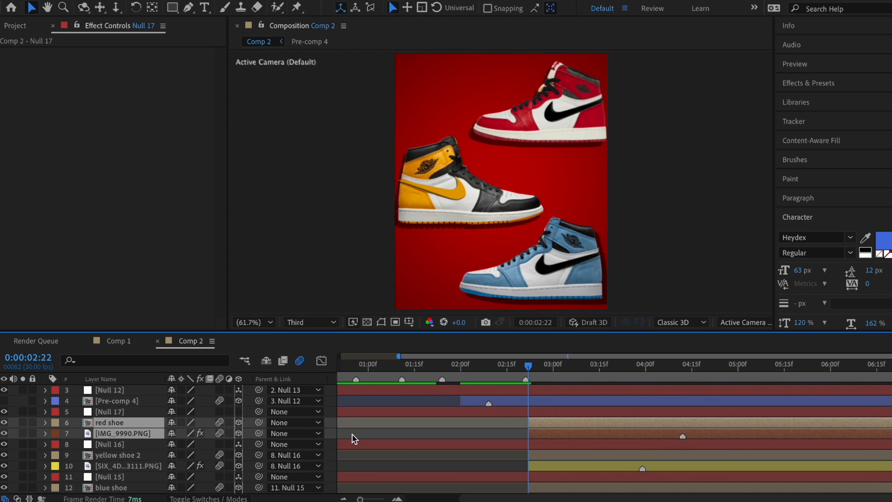
drag(259, 422, 326, 413)
scroll(534, 425, down, 3)
Step: Move Null 15's anchor point onto the blue shoe with the Pan Behind tool
click(552, 426)
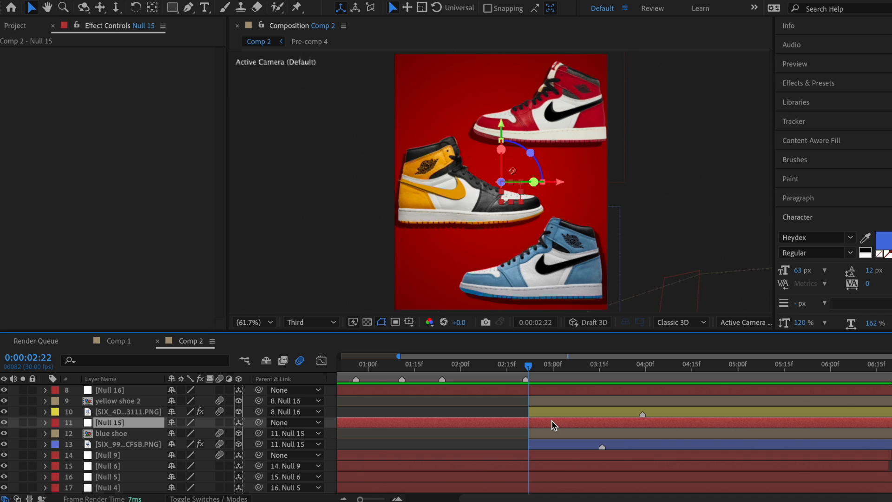
key(y)
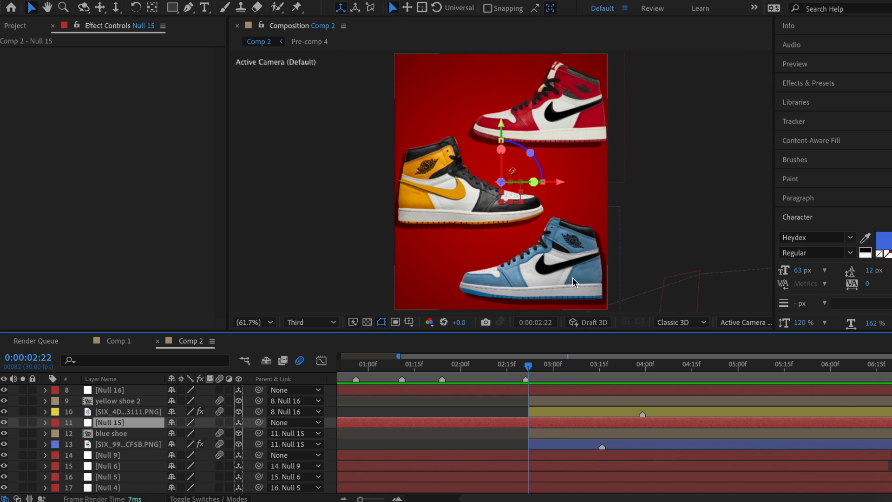
drag(501, 182, 559, 113)
key(v)
scroll(542, 436, down, 4)
click(542, 433)
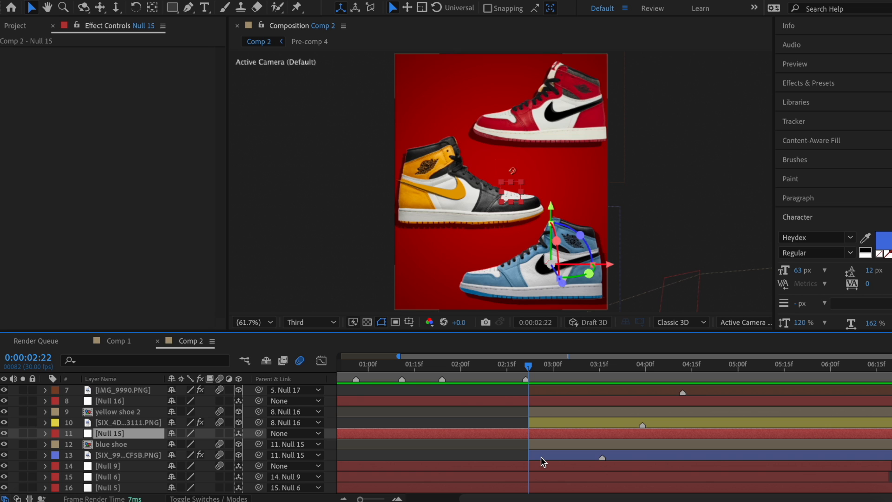
scroll(544, 432, down, 1)
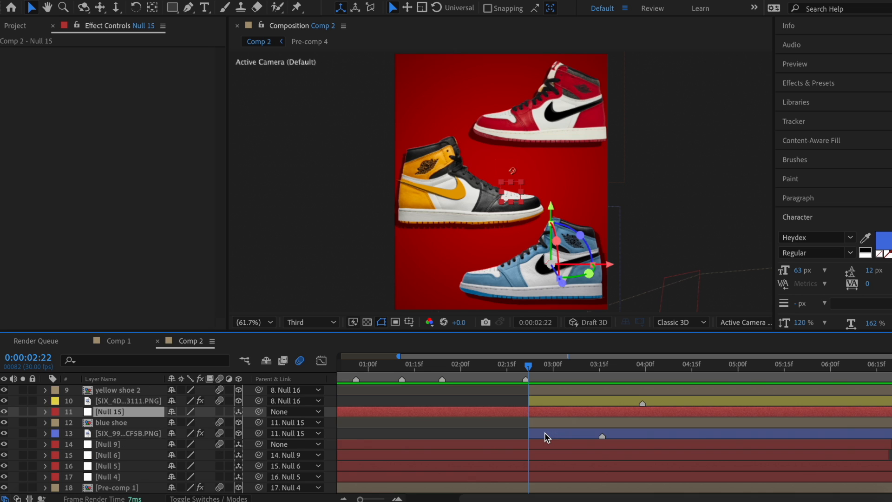
Step: Rotate the nulls on Y: blue shoe 28°, yellow shoe -37°, red shoe 13°
key(r)
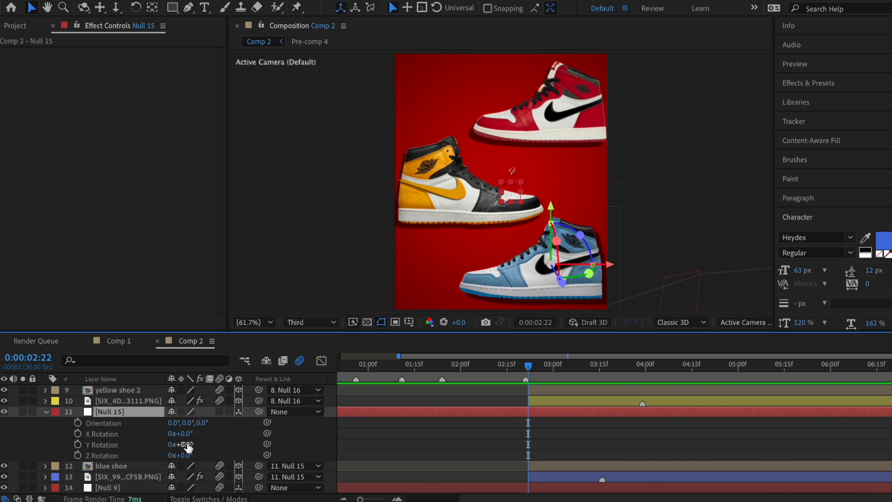
drag(185, 444, 202, 443)
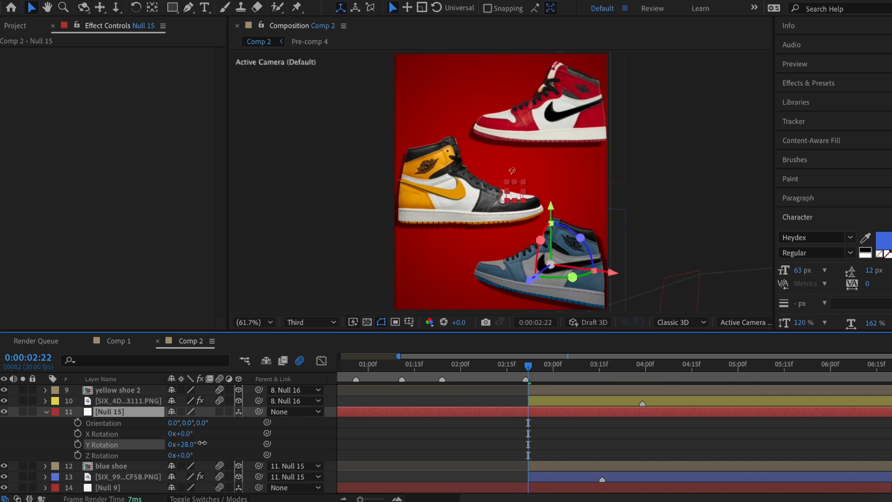
key(r)
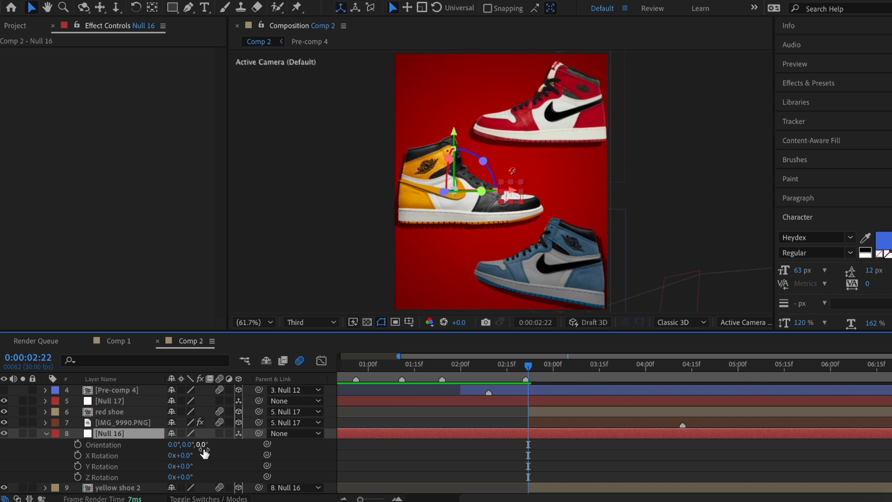
click(203, 454)
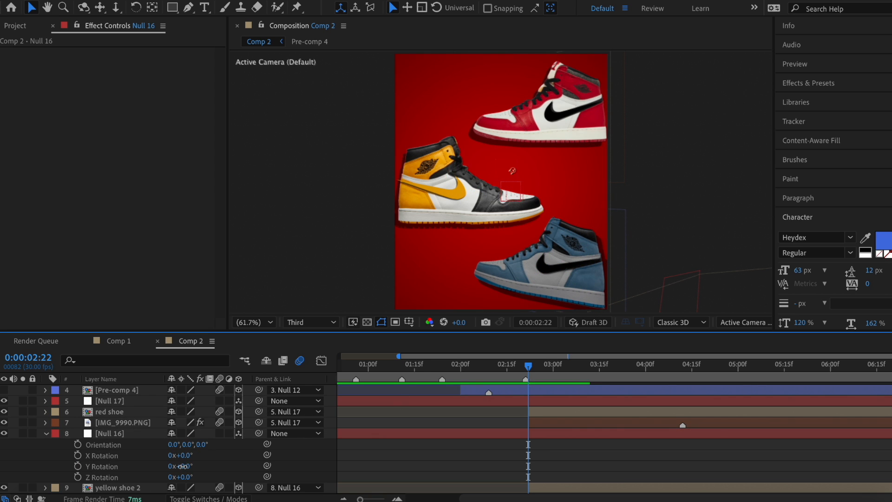
drag(182, 466, 161, 465)
key(r)
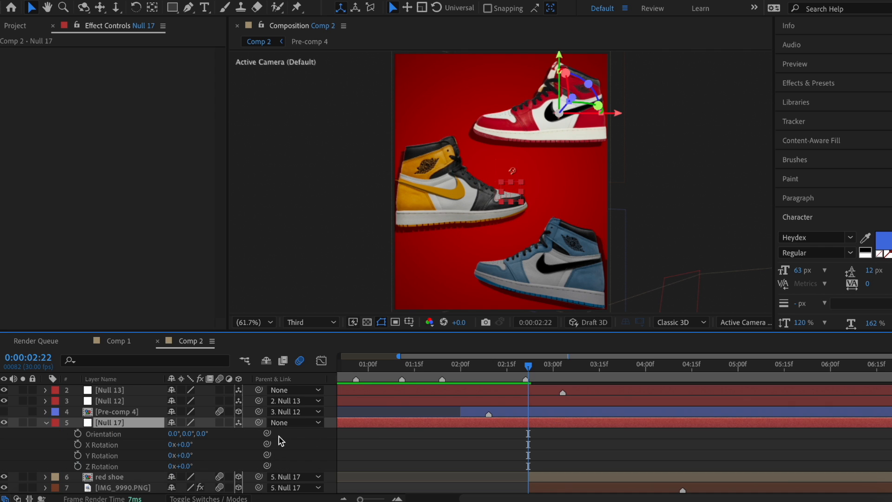
drag(184, 455, 211, 462)
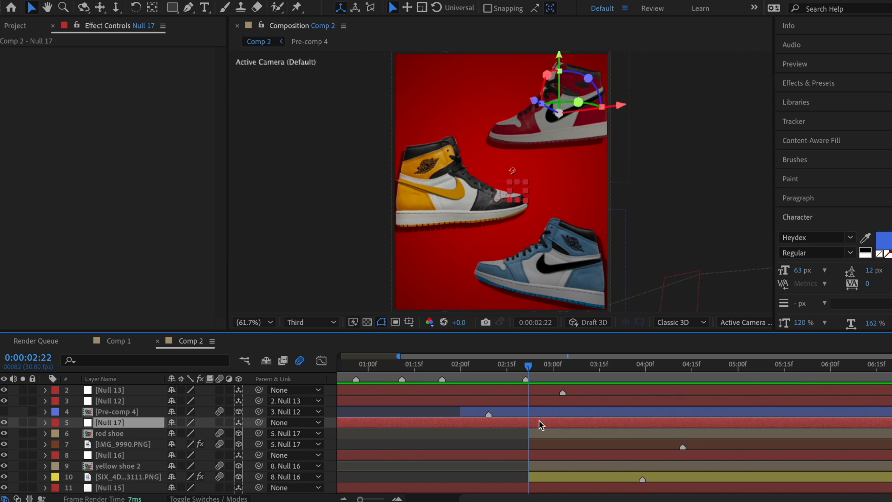
Step: Add a 3D Null 18 and parent the shoe nulls 15–17 to it
click(212, 0)
mouse_move(223, 1)
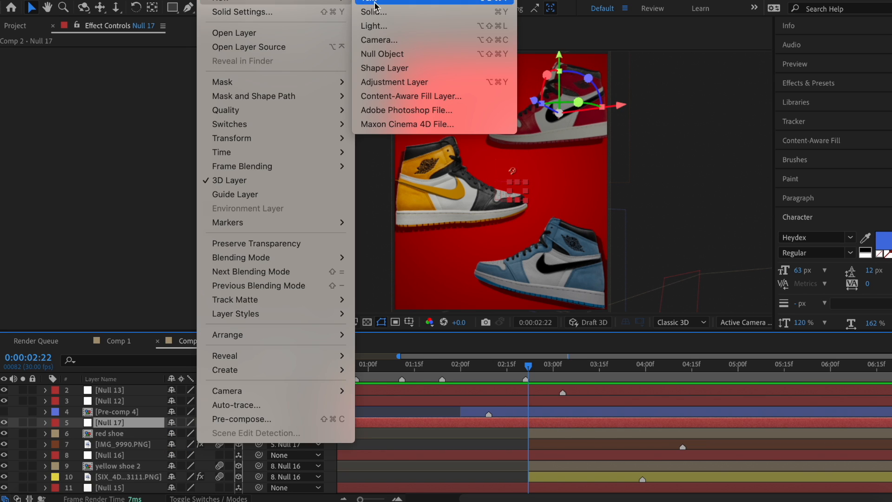
click(385, 53)
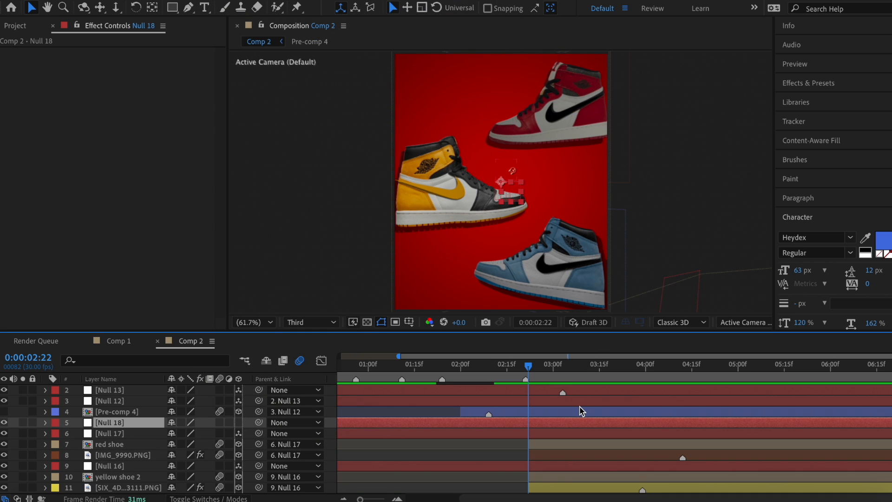
scroll(581, 411, down, 1)
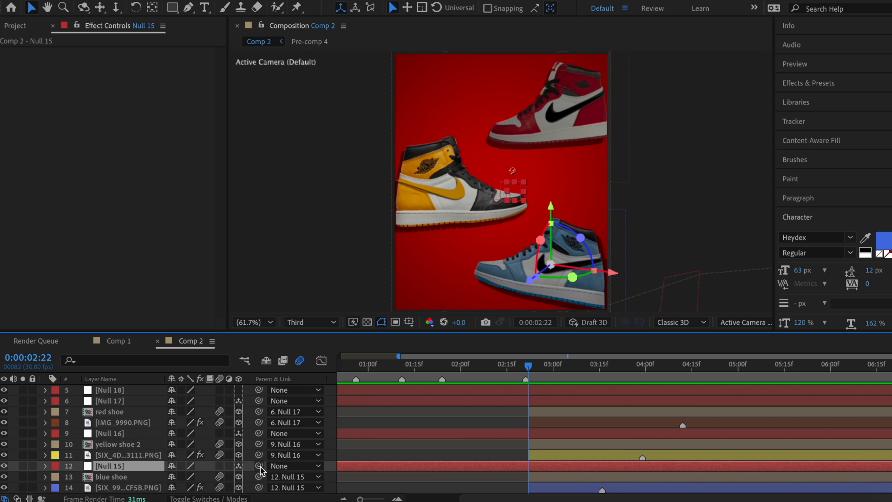
drag(258, 465, 539, 433)
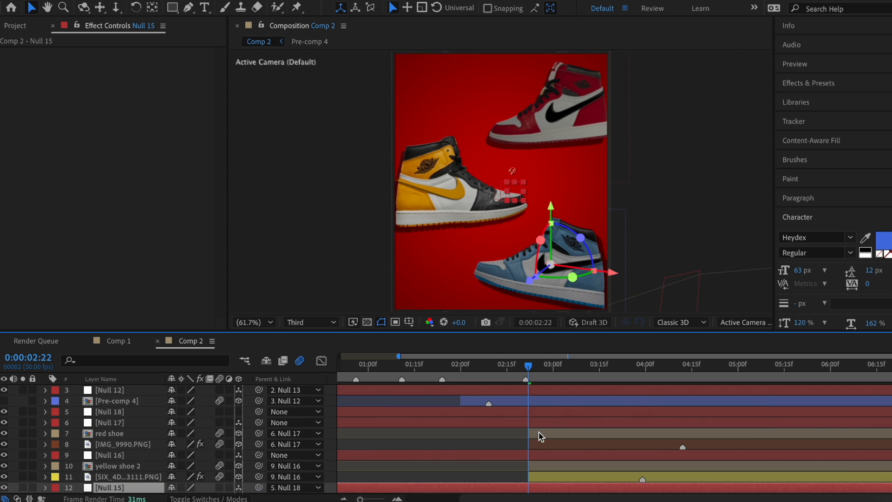
click(279, 411)
click(239, 412)
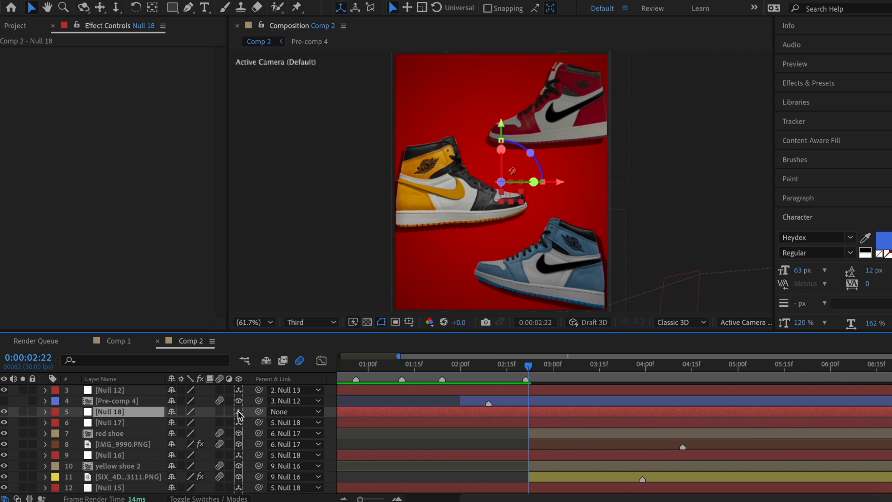
Step: Set starting Position and Y Rotation keyframes on Null 18
scroll(577, 411, up, 1)
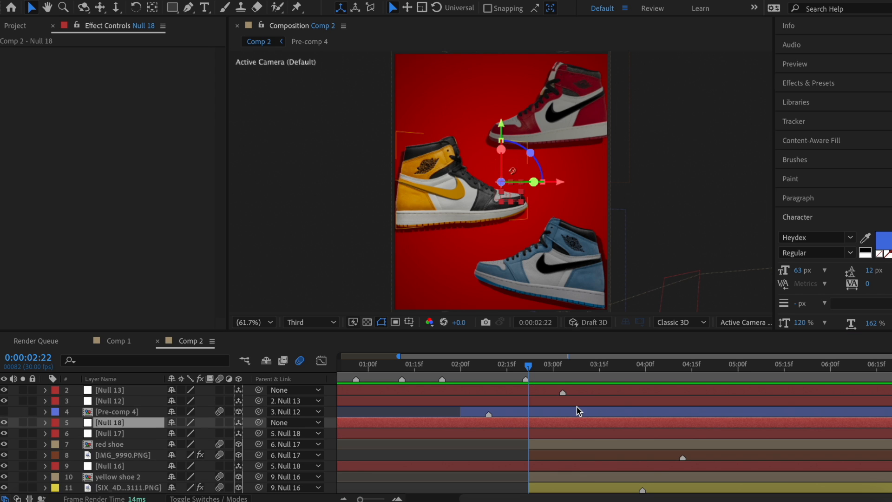
scroll(577, 411, down, 5)
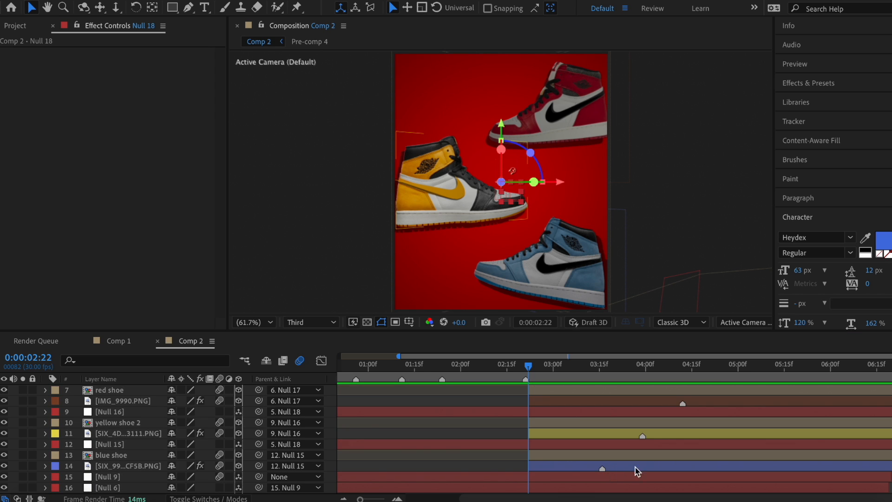
scroll(650, 400, up, 2)
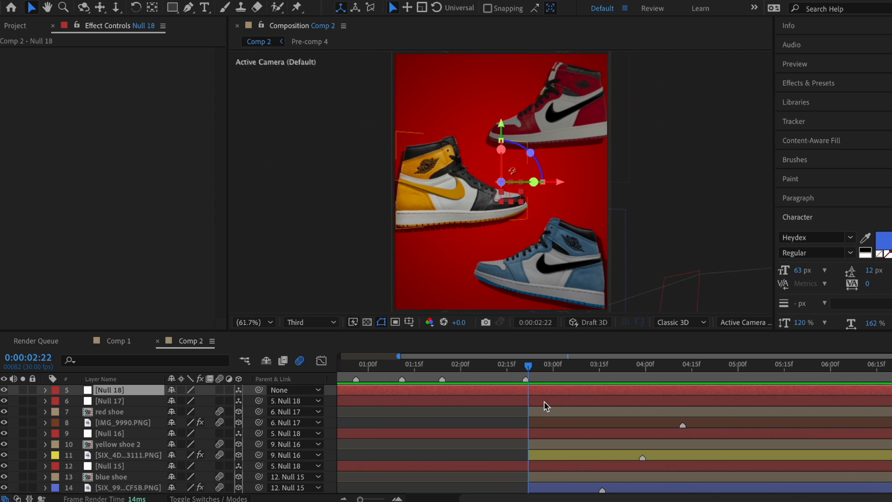
key(p)
scroll(530, 409, up, 2)
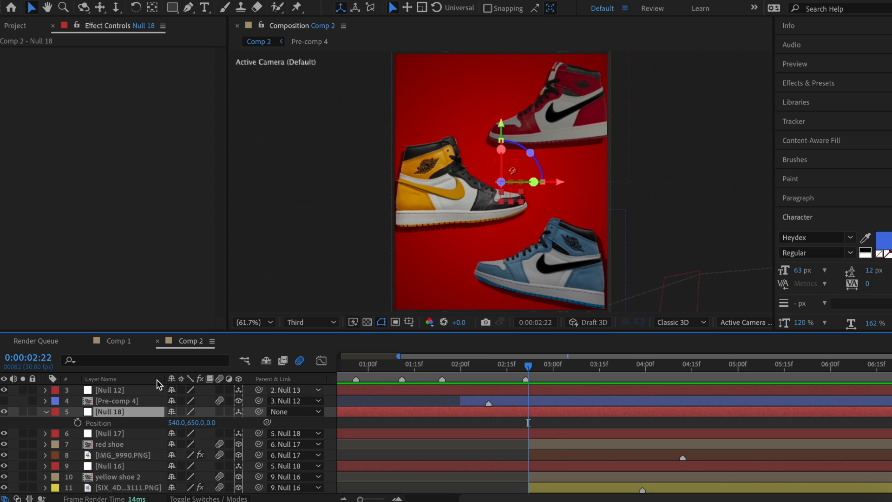
click(77, 423)
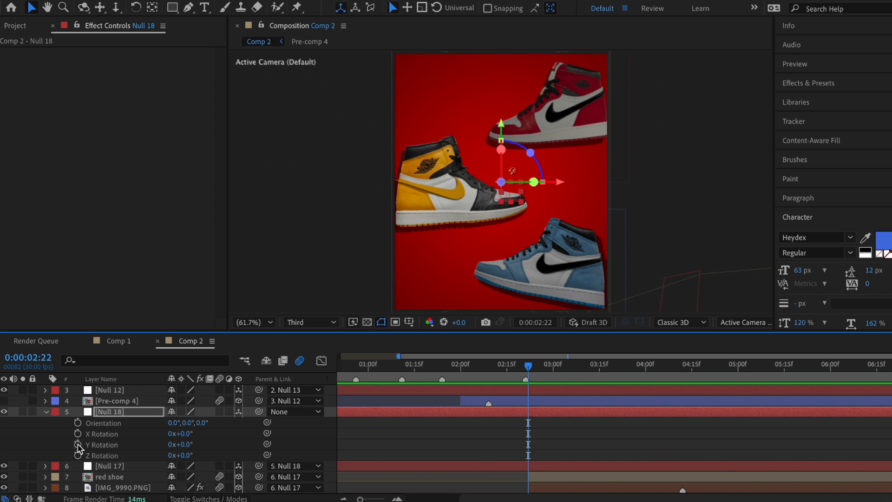
click(78, 444)
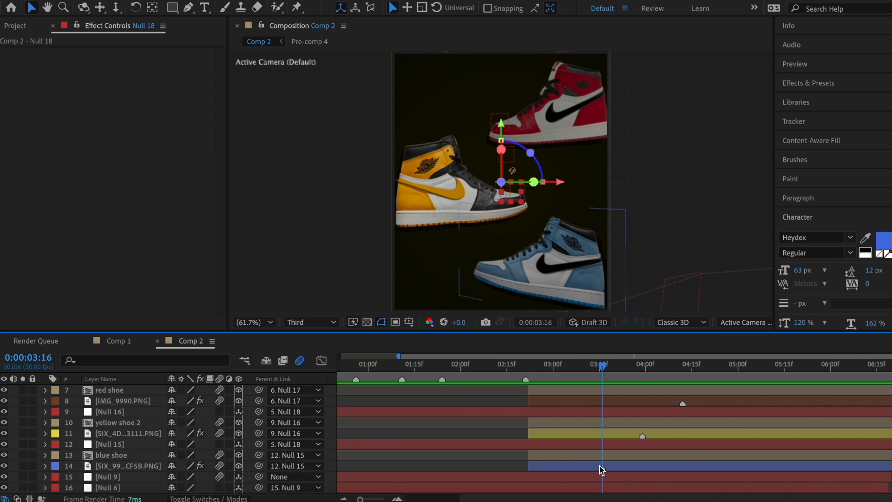
Step: Add composition markers at 03:29 and 04:12
scroll(633, 420, up, 3)
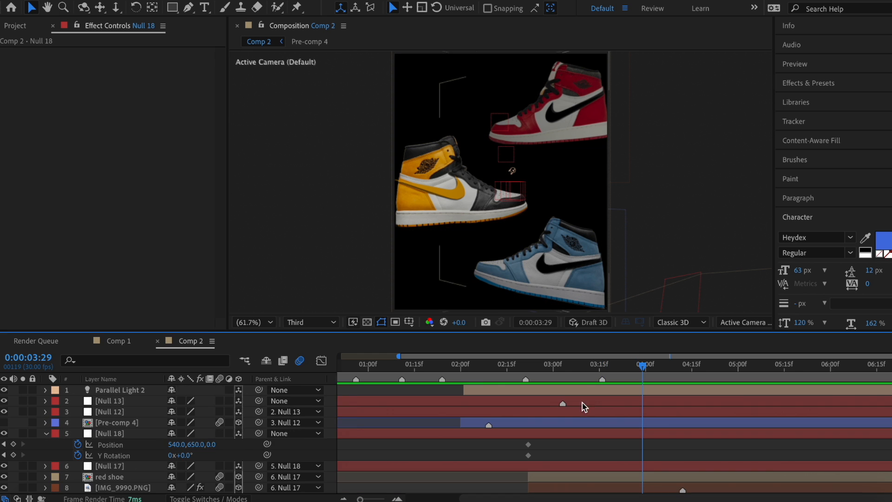
click(381, 222)
click(680, 372)
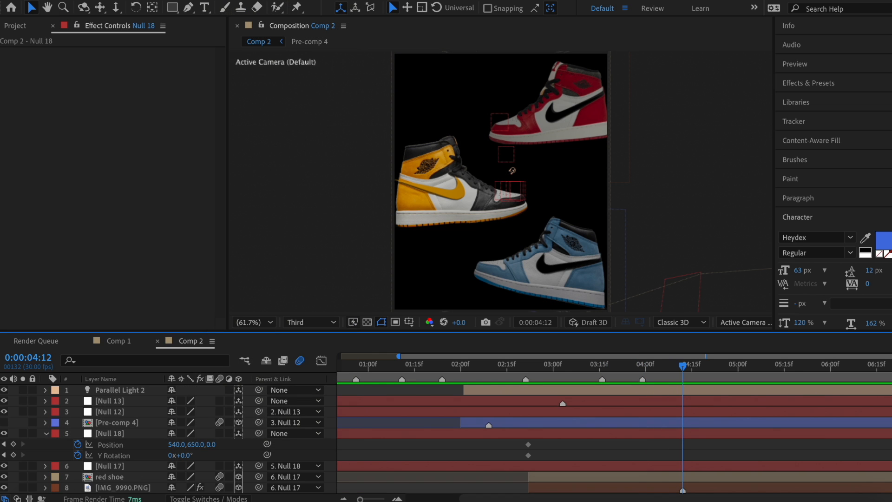
click(217, 0)
mouse_move(230, 222)
click(399, 224)
click(602, 368)
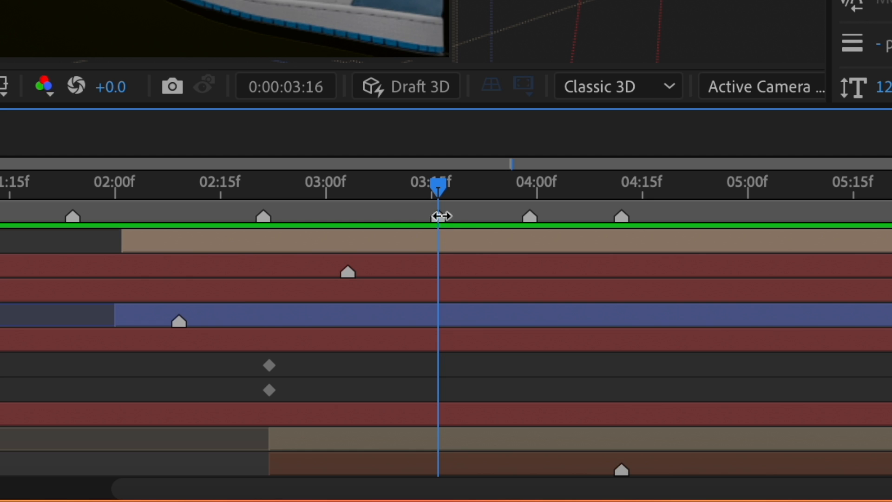
Step: Shift Null 18's keyframes later; set Position 275, 396, -571 and Y Rotation -15°
drag(247, 350, 341, 389)
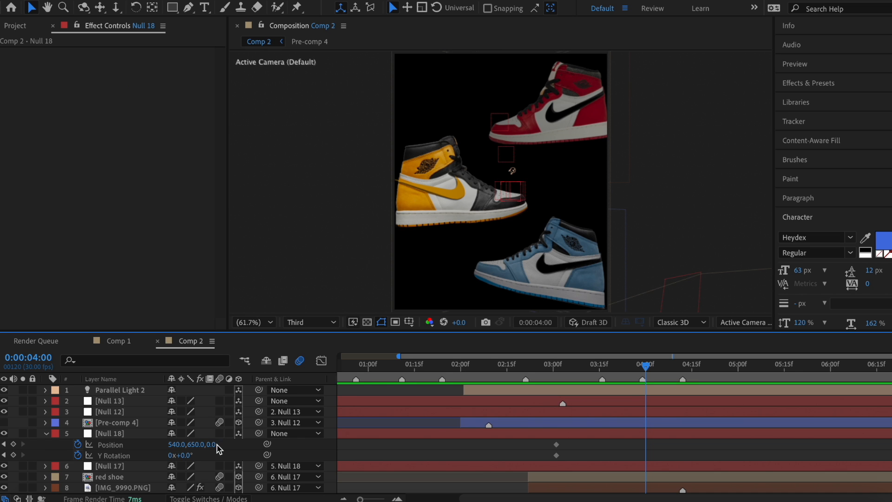
drag(215, 444, 56, 441)
drag(196, 444, 4, 432)
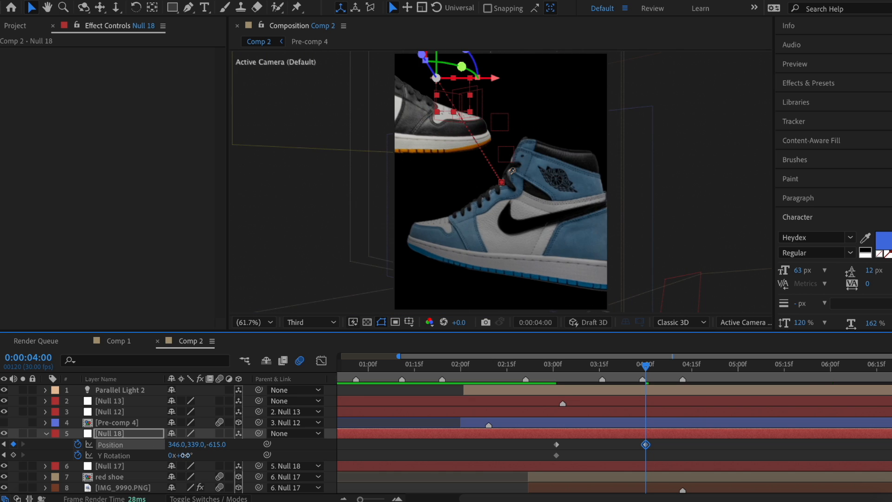
drag(183, 456, 174, 454)
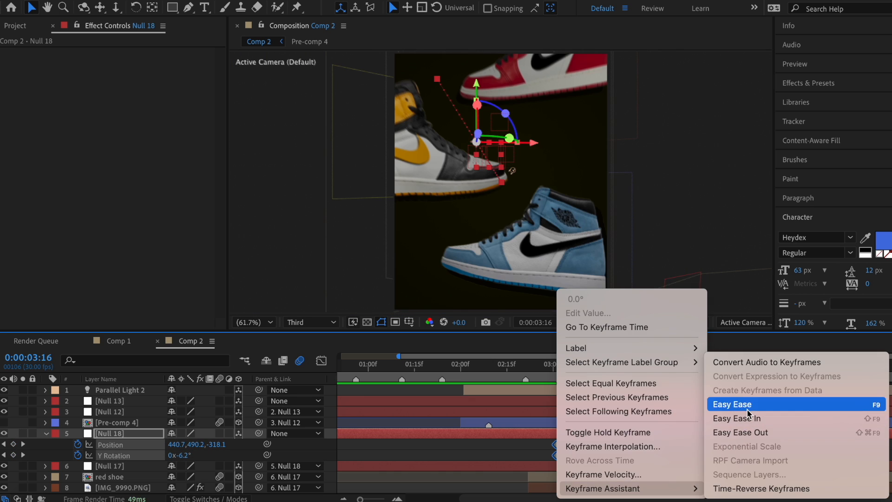
Step: Easy Ease Null 18's keyframes, steepen their speed curves, and shift them one frame later
click(731, 402)
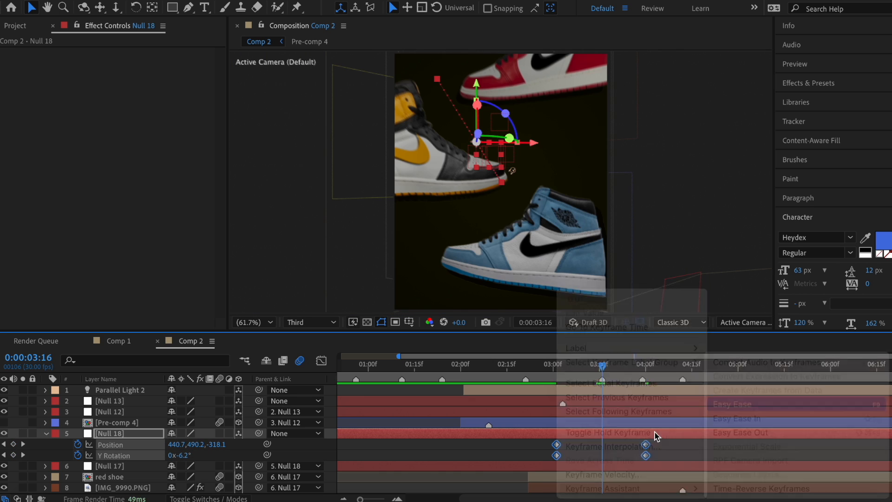
click(578, 447)
click(556, 445)
click(321, 361)
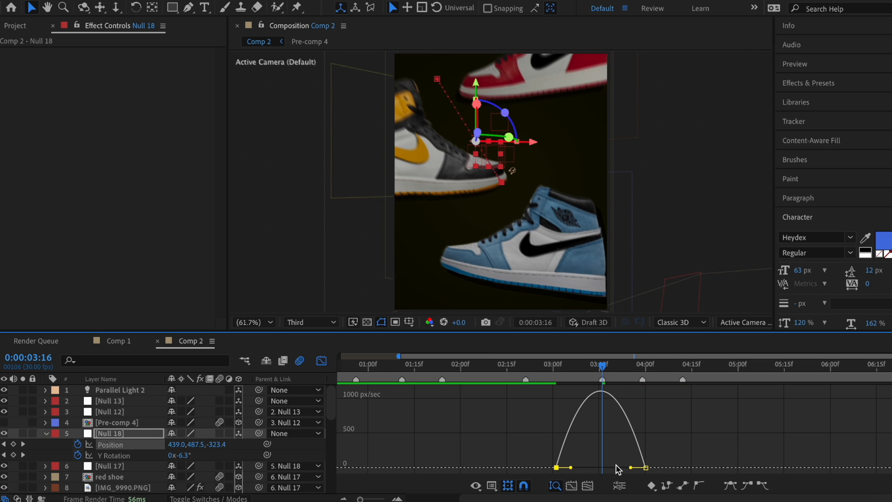
mouse_move(571, 468)
mouse_down()
mouse_move(626, 469)
mouse_move(587, 470)
mouse_up()
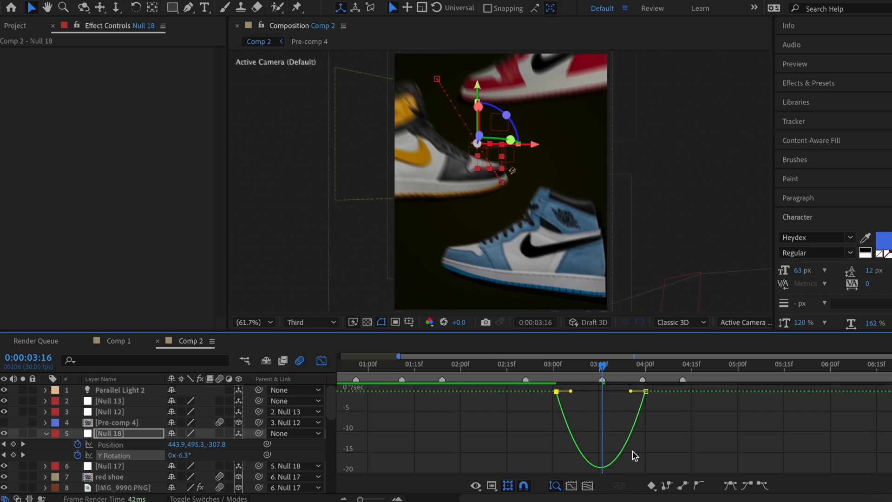
drag(571, 392, 582, 393)
mouse_move(630, 391)
mouse_down()
mouse_move(588, 392)
mouse_move(619, 392)
mouse_up()
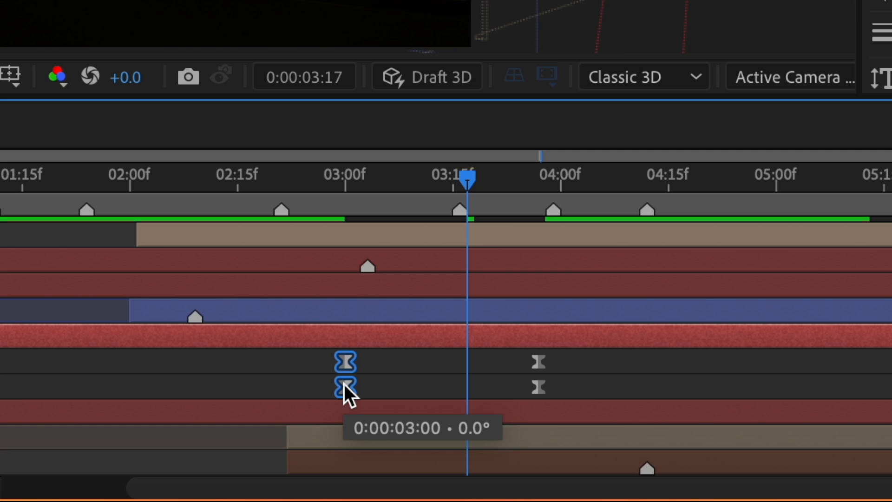
drag(343, 383, 357, 385)
click(210, 1)
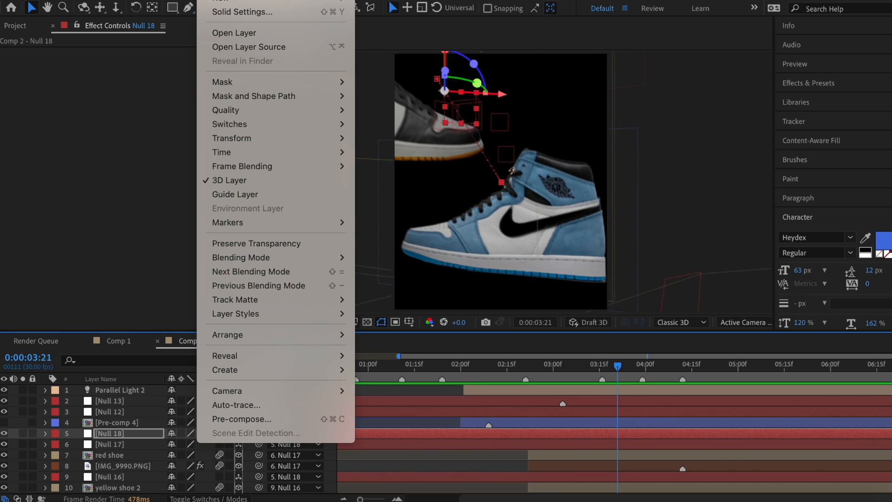
Step: Add Null 19 as Null 18's parent and start its Position and Y Rotation keyframes
mouse_move(312, 4)
click(381, 54)
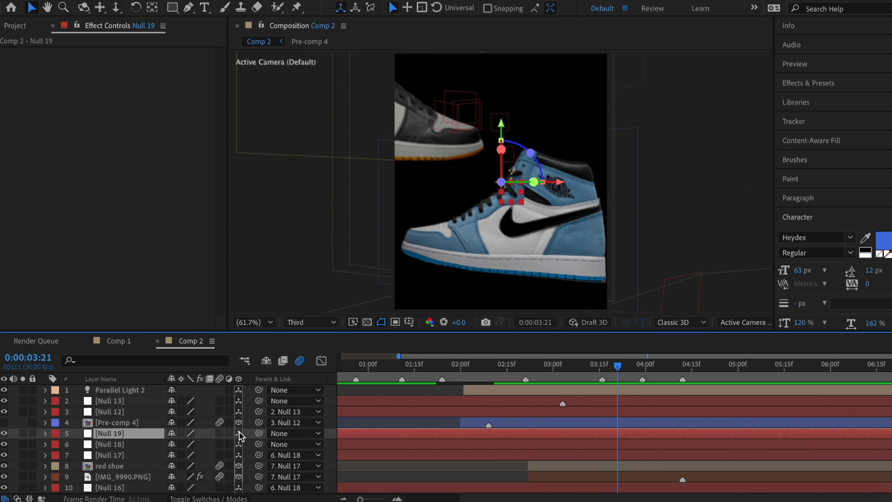
drag(260, 444, 587, 433)
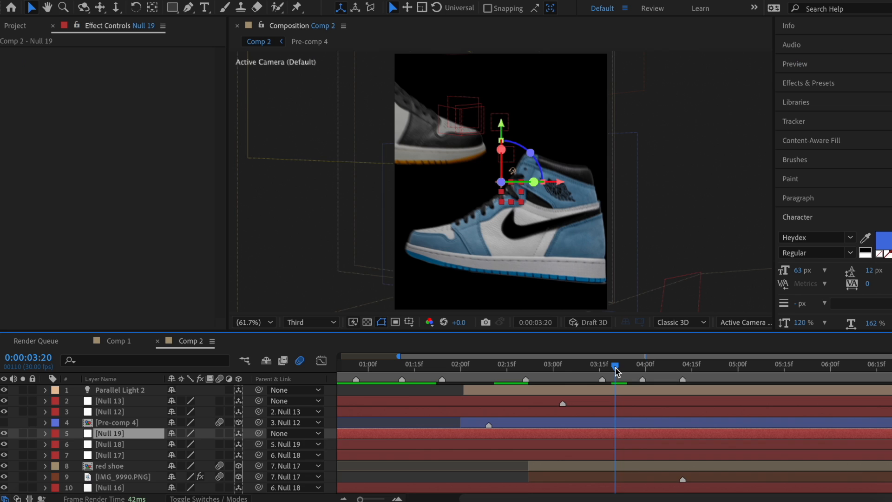
key(p)
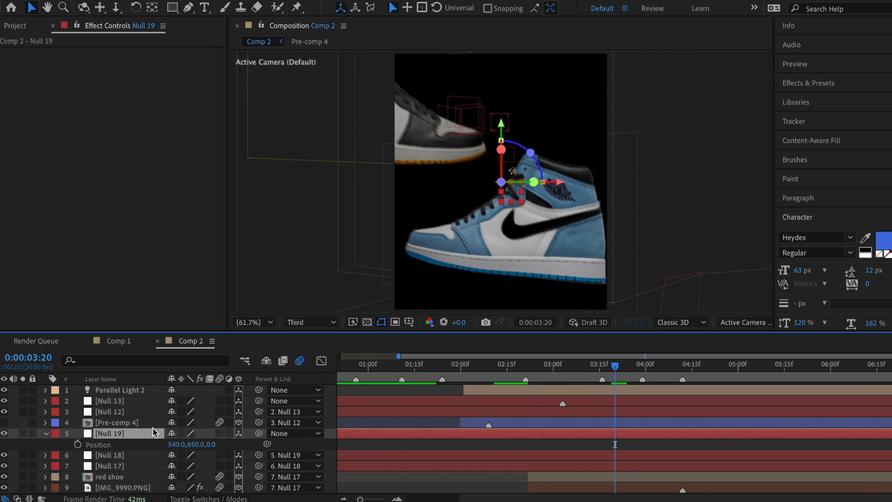
click(80, 446)
key(r)
click(78, 466)
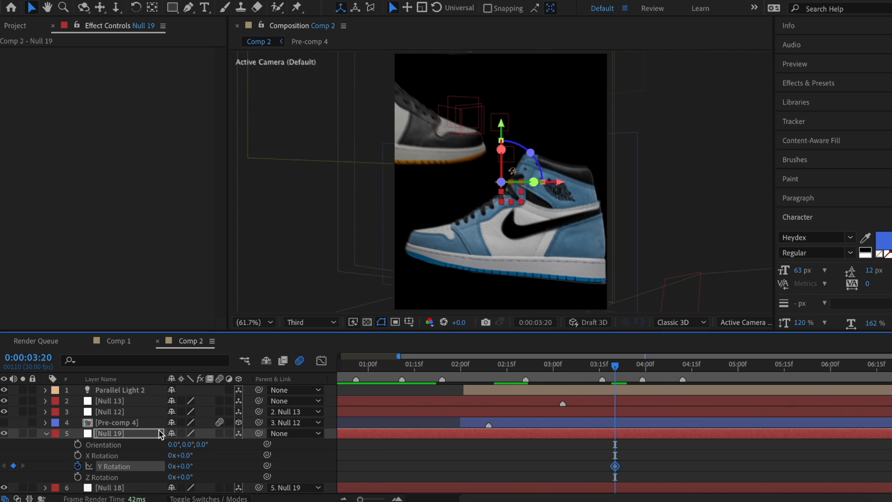
key(u)
Step: At 04:10, raise Null 19's Position X and set its height and Y Rotation
drag(615, 366, 675, 371)
drag(631, 442, 607, 460)
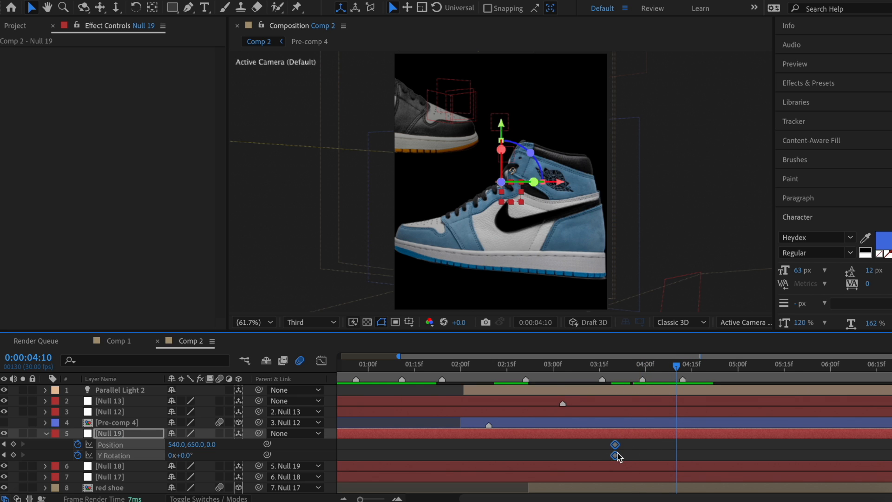
drag(176, 444, 450, 446)
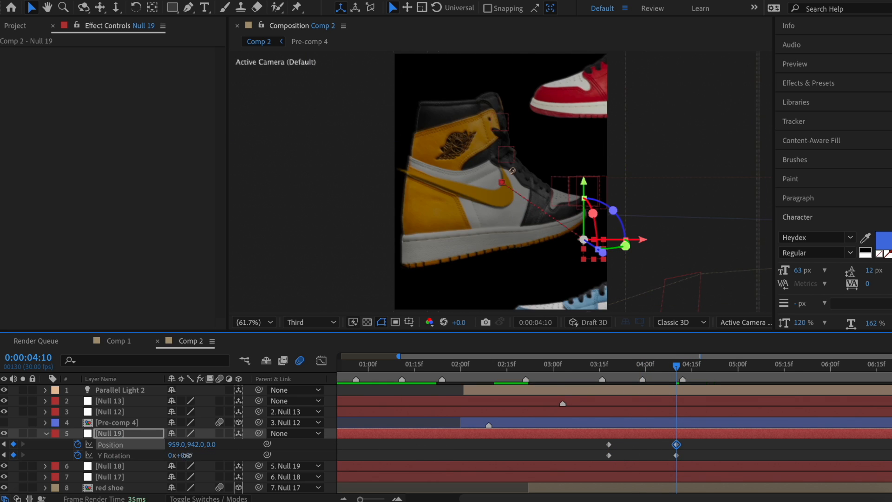
drag(186, 455, 196, 456)
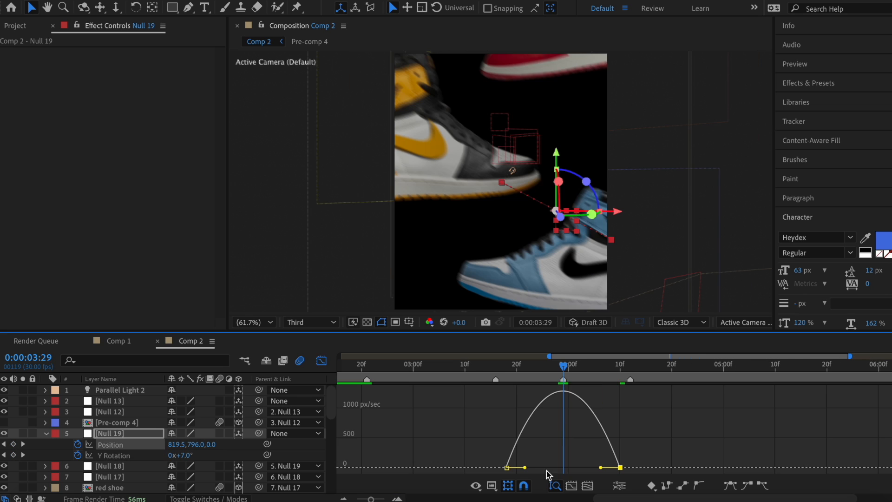
Step: Steepen Null 19's Position and Y Rotation speed curves
drag(526, 467, 542, 467)
drag(601, 467, 543, 469)
drag(526, 468, 541, 468)
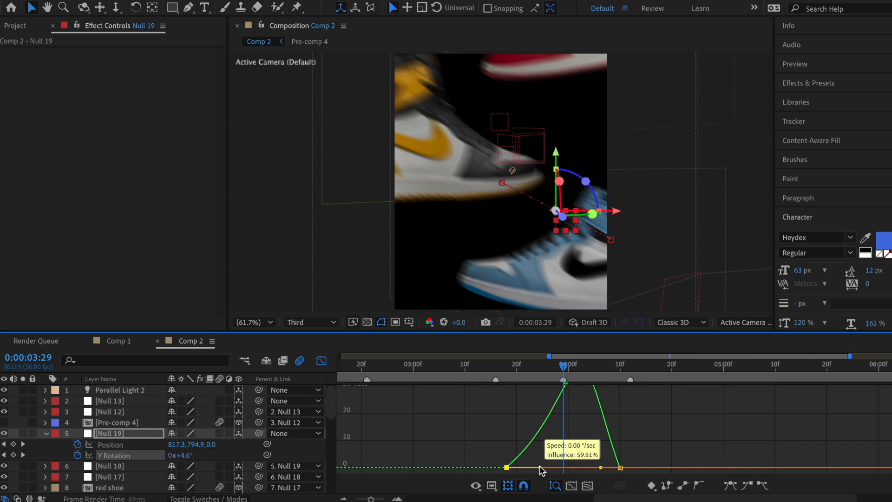
drag(601, 467, 586, 468)
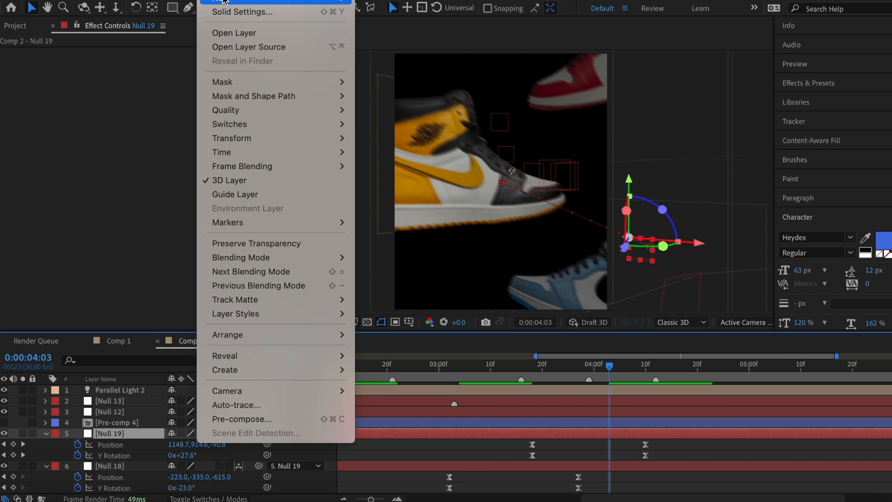
Step: Add Null 21 as Null 19's parent and start Position and Y Rotation keyframes at 04:12
mouse_move(223, 2)
click(464, 54)
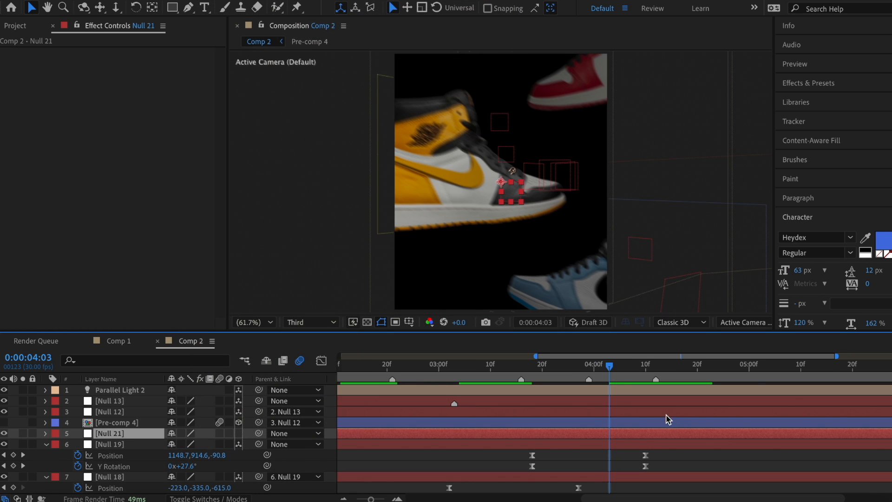
click(655, 368)
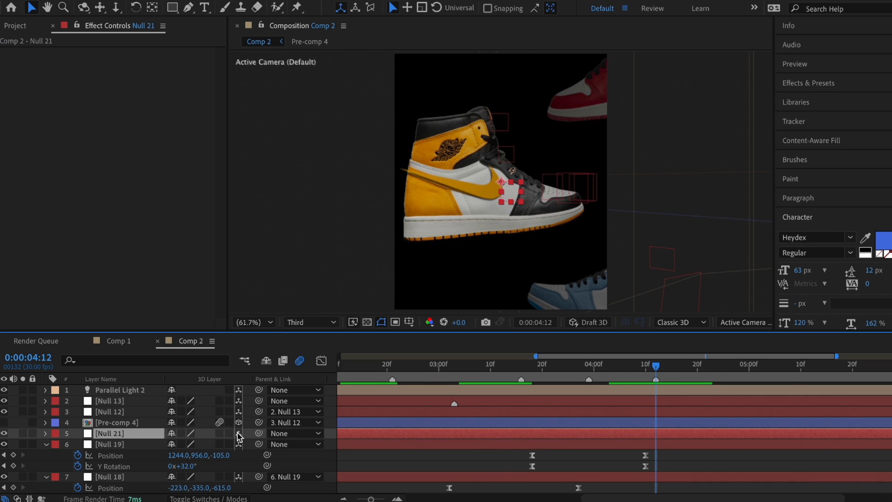
drag(259, 444, 655, 433)
key(p)
click(81, 443)
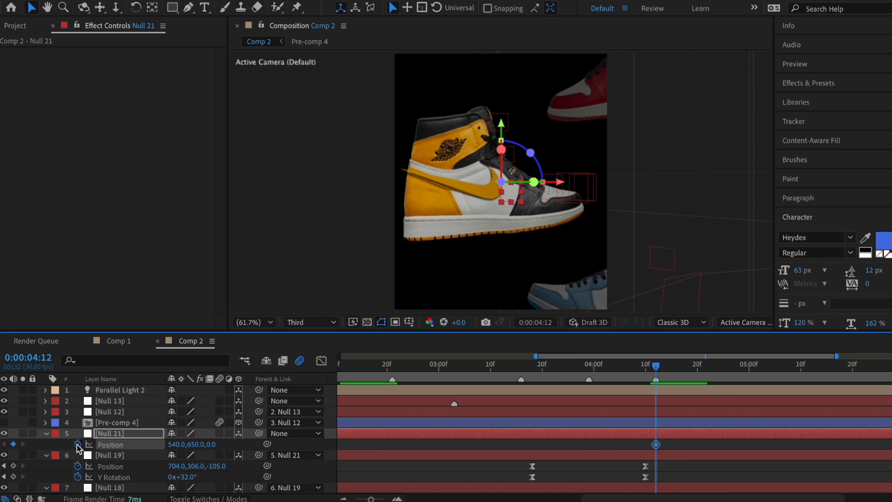
key(r)
click(77, 465)
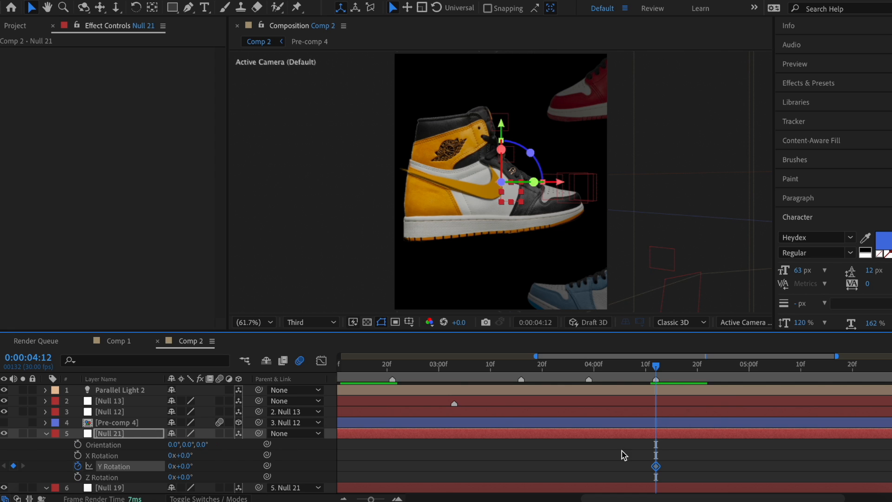
key(u)
Step: Shift keyframes earlier; at 04:22 set Null 21 to Position -67, 1008, -262, Y Rotation -26°
drag(671, 443, 649, 458)
drag(655, 455, 604, 456)
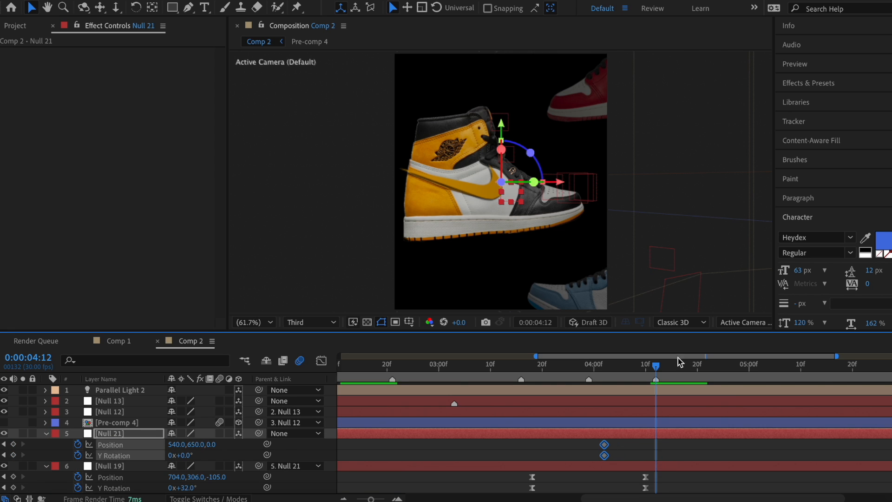
drag(679, 362, 708, 364)
drag(152, 444, 55, 445)
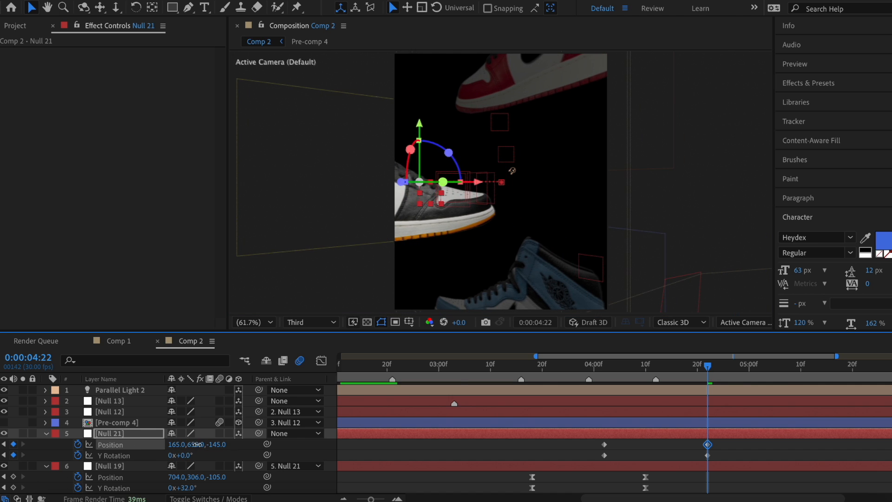
mouse_move(197, 444)
mouse_down()
mouse_move(379, 467)
mouse_move(124, 445)
mouse_move(210, 445)
mouse_move(200, 444)
mouse_up()
drag(195, 444, 205, 444)
drag(172, 444, 163, 442)
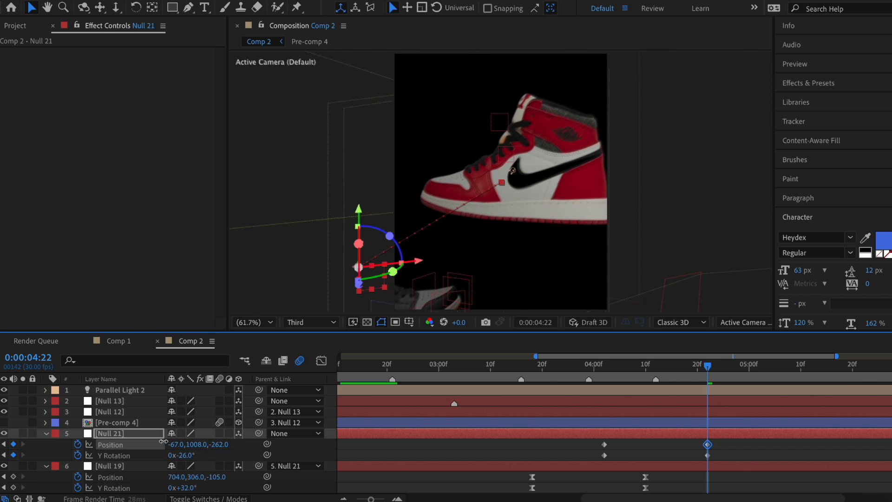
drag(163, 442, 158, 440)
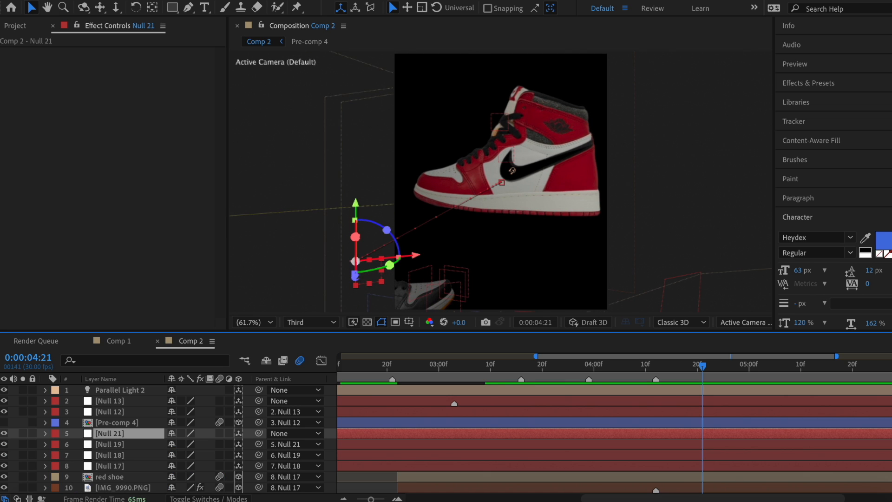
click(209, 0)
Step: Add Null 22 as Null 21's parent and mark the current time on it
mouse_move(236, 3)
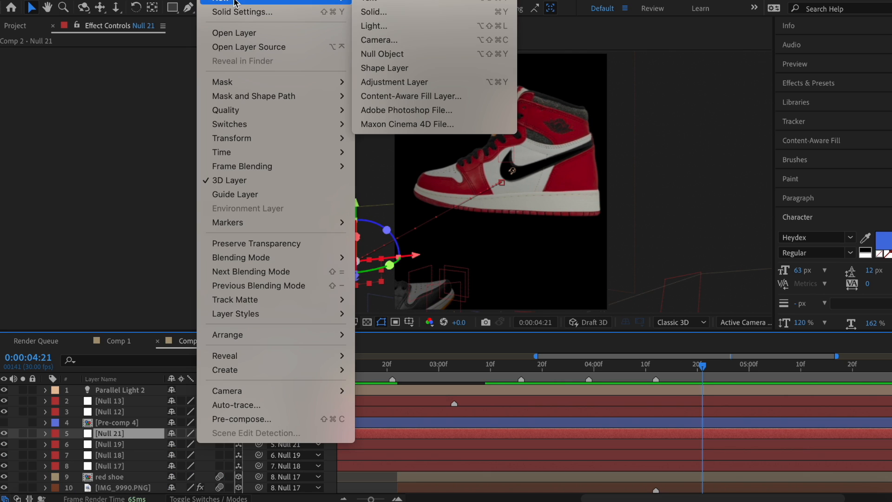
click(378, 54)
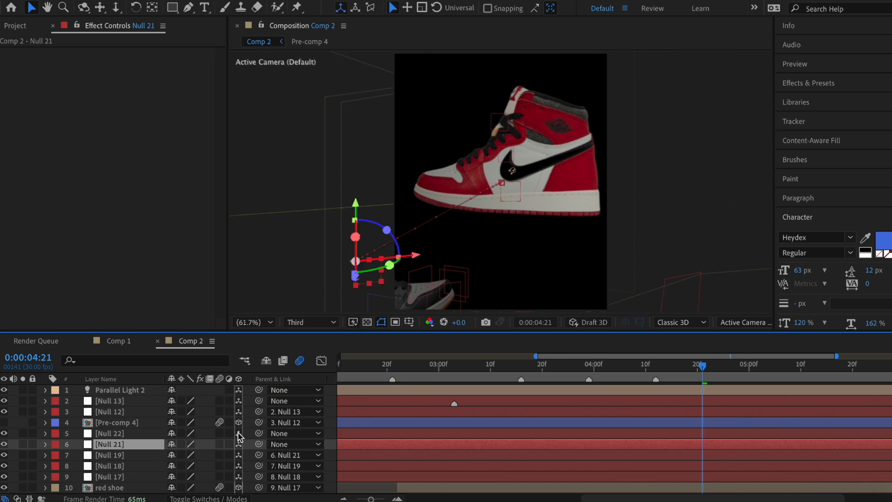
drag(259, 443, 690, 433)
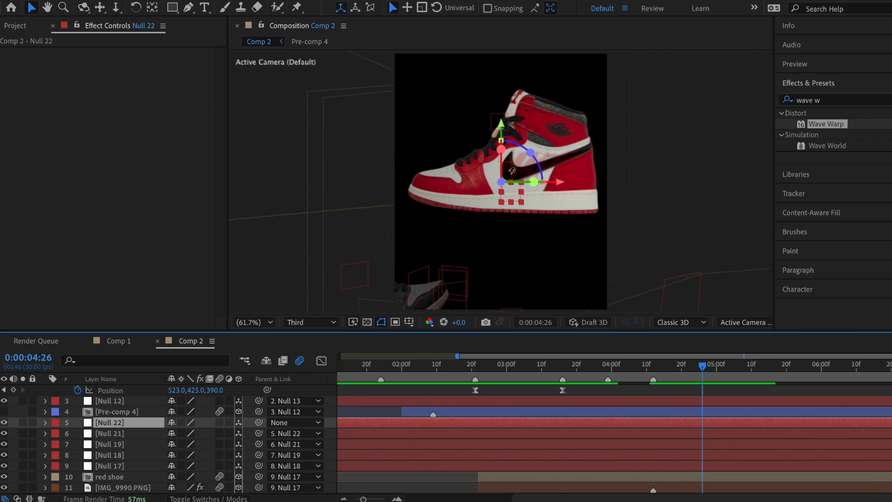
right_click(195, 422)
click(371, 223)
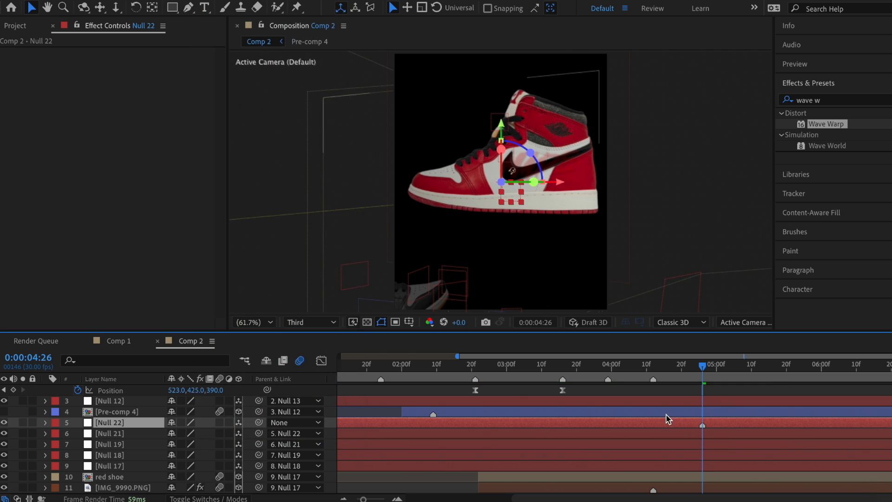
Step: Reposition Null 22's anchor and keyframe Position from 04:12 to Z 444 at 05:09
key(p)
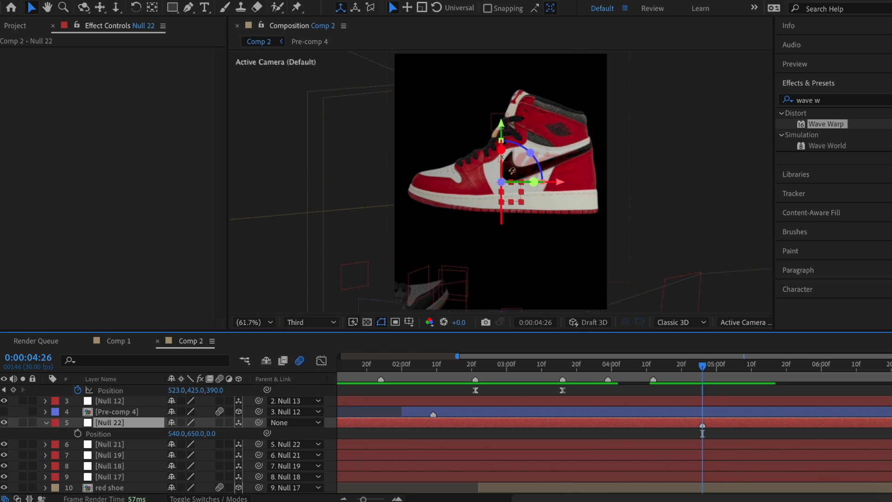
key(y)
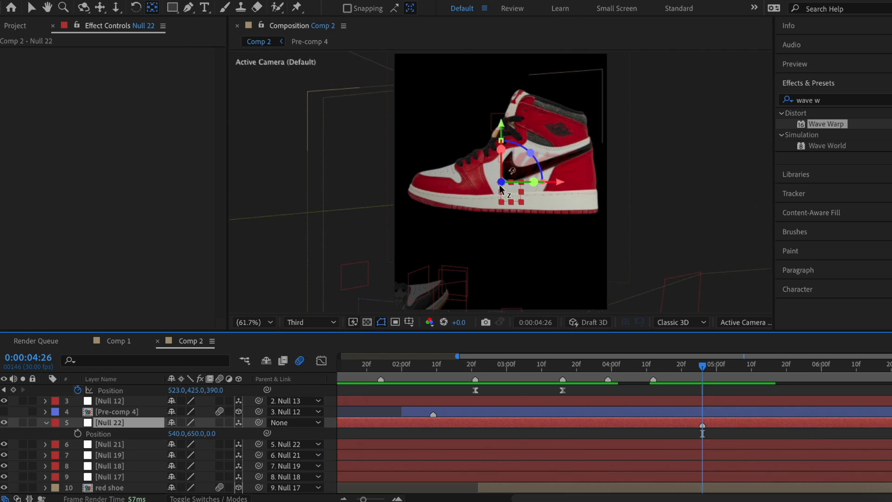
drag(500, 181, 424, 259)
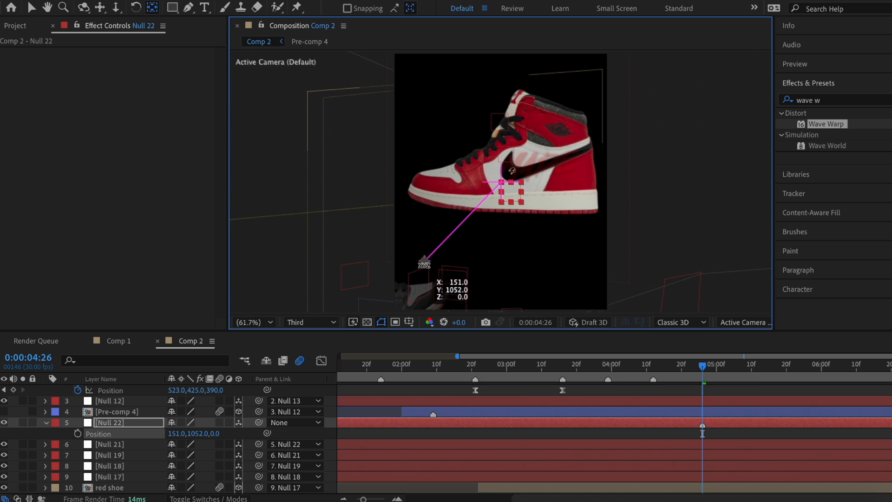
key(v)
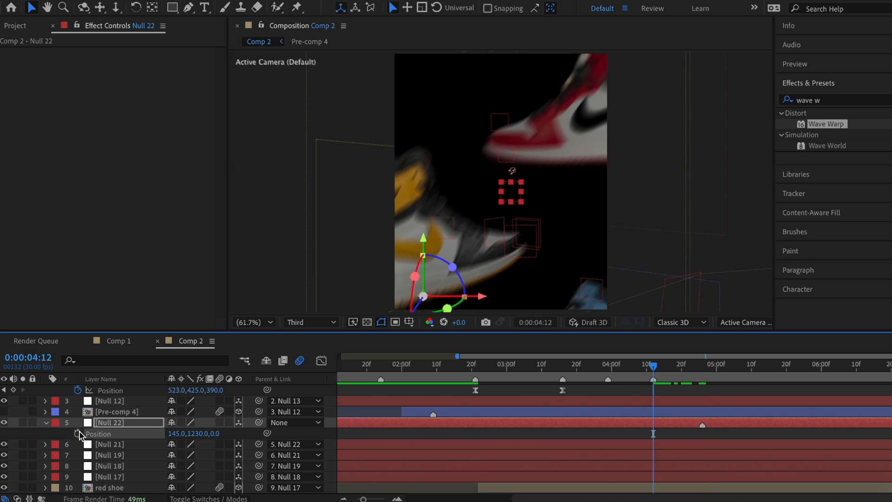
click(77, 434)
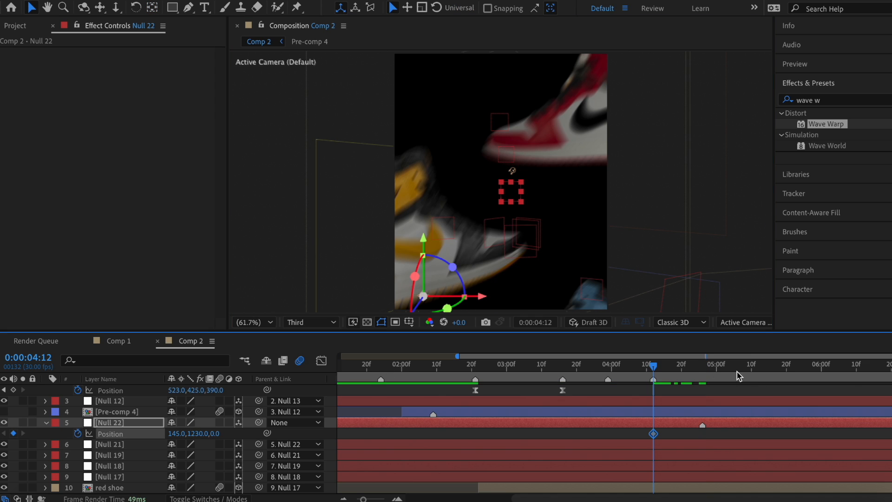
drag(737, 371, 747, 371)
drag(214, 434, 539, 403)
drag(539, 402, 540, 402)
Step: Keyframe Null 22's Y Rotation, turning it to about 16°
click(643, 421)
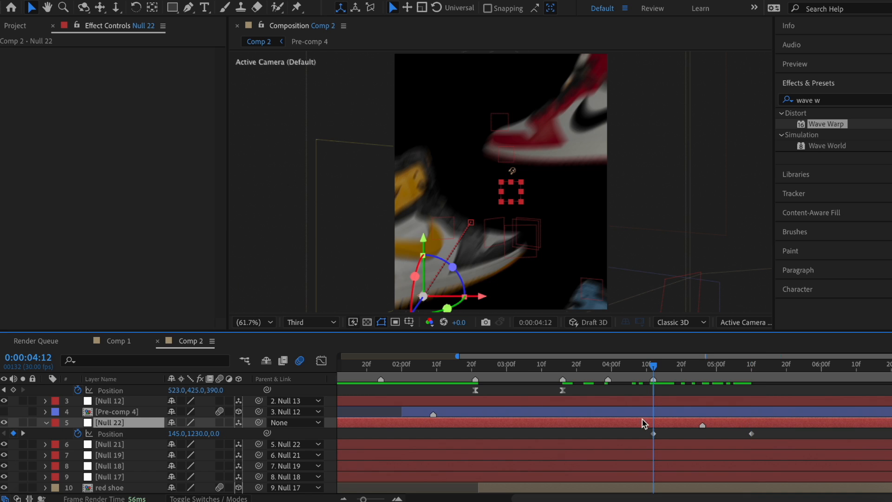
key(r)
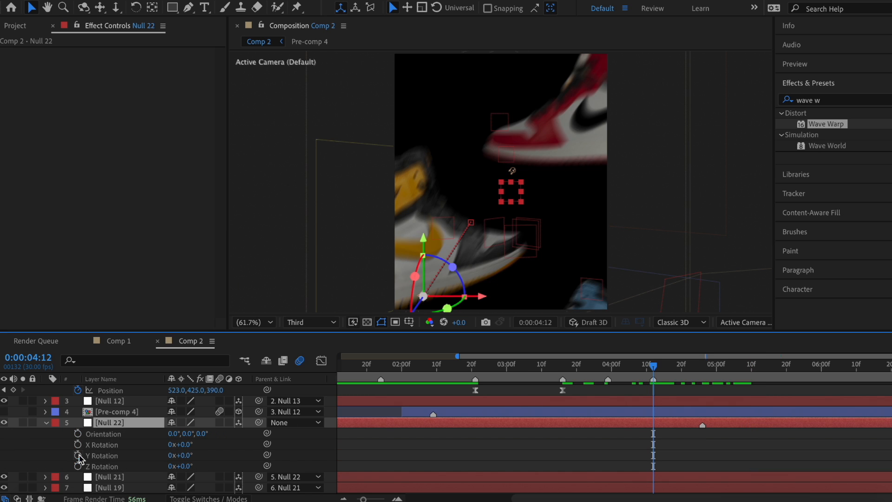
click(78, 455)
key(u)
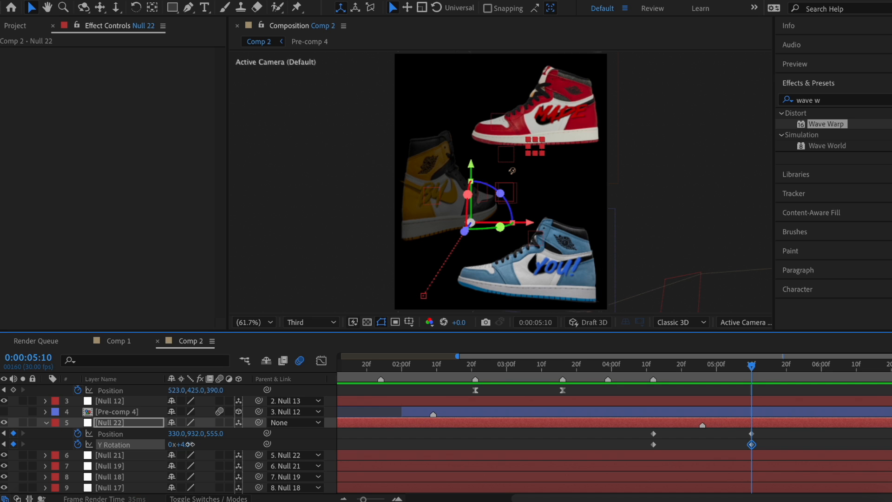
drag(190, 444, 370, 433)
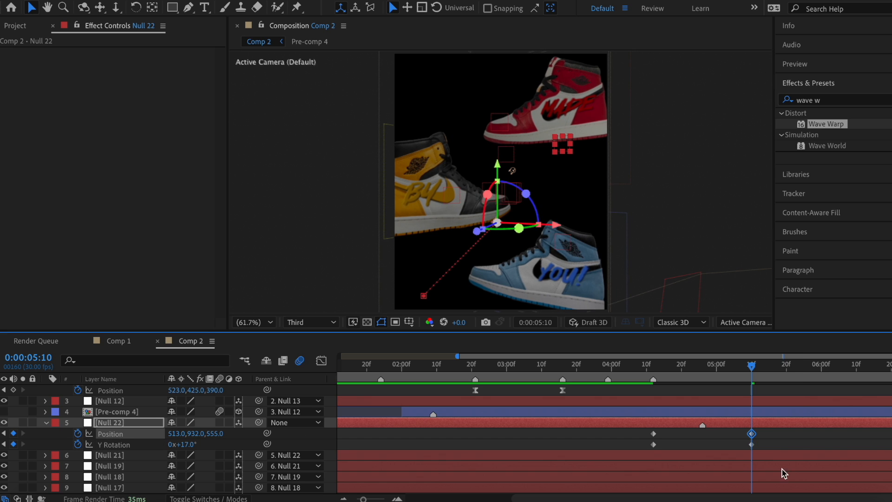
Step: Easy Ease Null 22's keyframes and pull Position and Y Rotation influences into steep peaks
drag(768, 447, 649, 431)
right_click(653, 433)
mouse_move(669, 486)
click(498, 403)
click(703, 367)
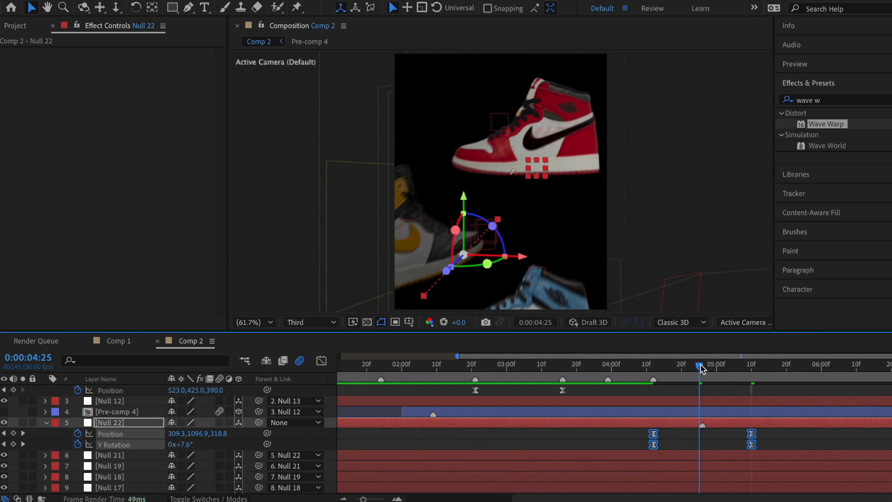
key(shift+F3)
drag(691, 468, 661, 468)
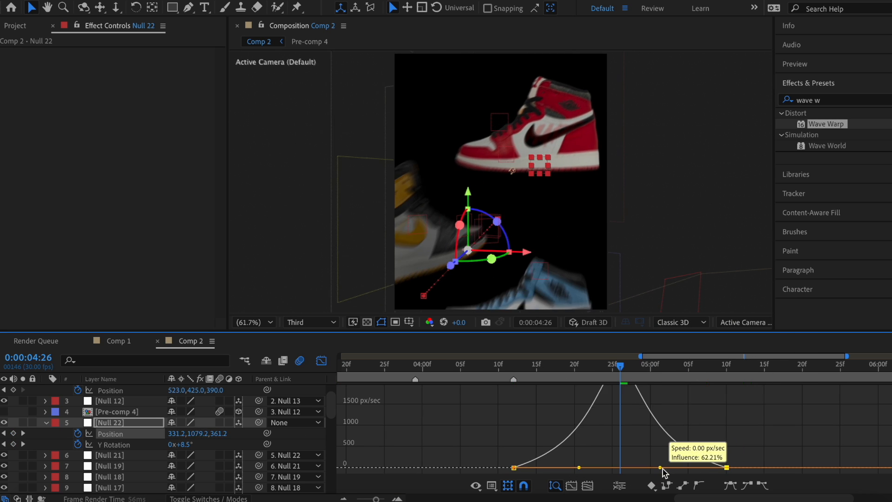
click(113, 445)
drag(549, 468, 579, 468)
drag(691, 467, 657, 468)
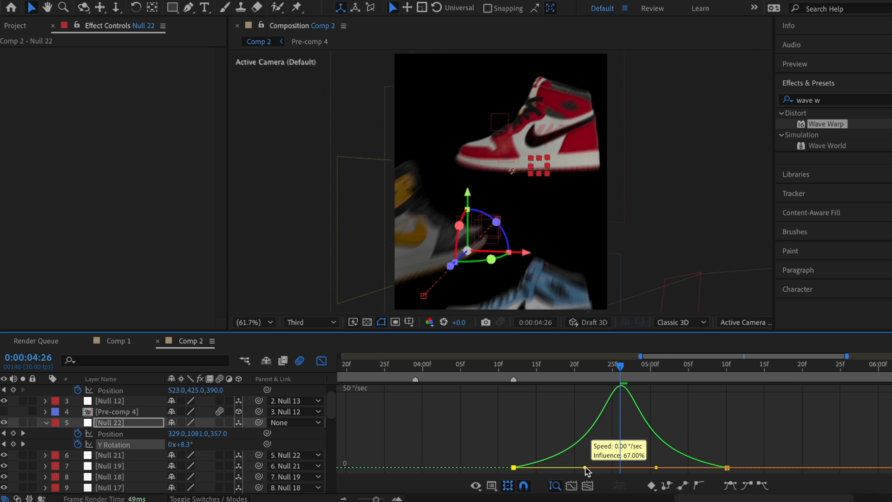
key(shift+F3)
click(362, 366)
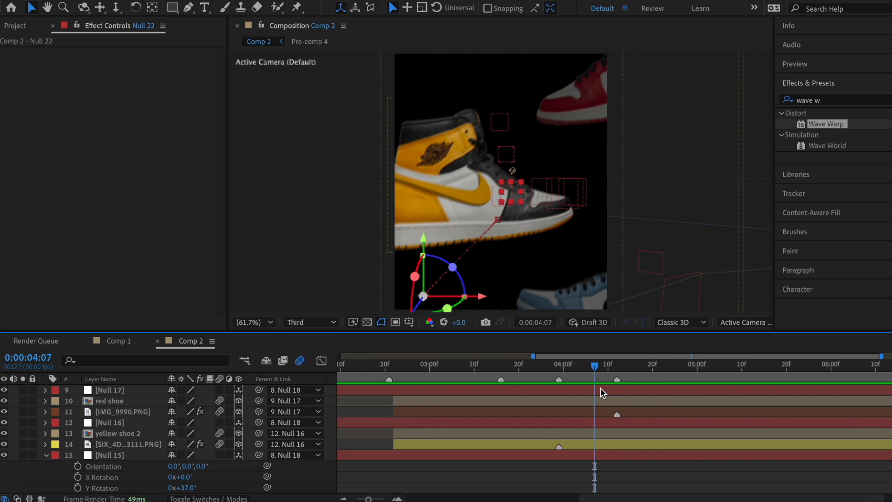
Step: Move Null 15's anchor point toward the blue shoe's lower right
scroll(601, 389, left, 2)
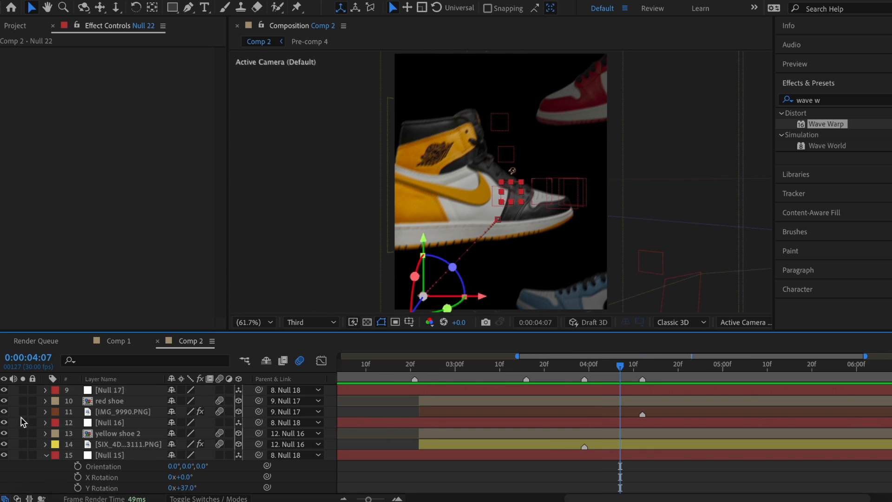
click(46, 456)
scroll(475, 430, left, 2)
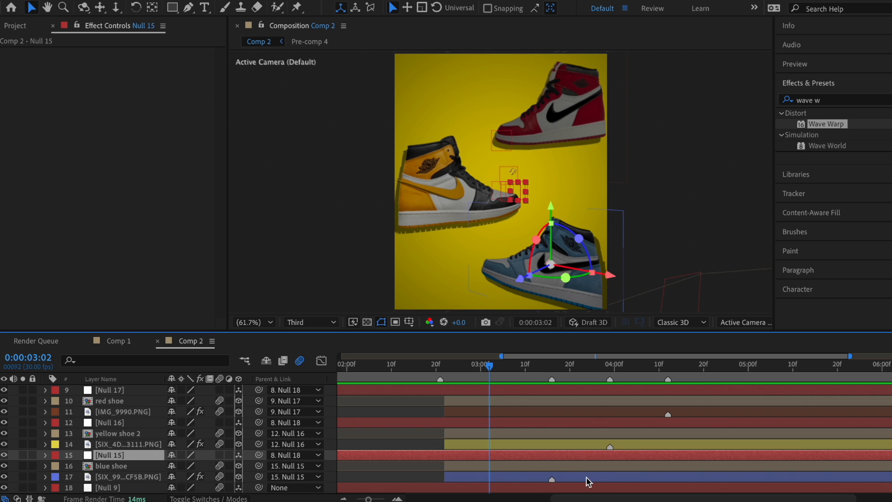
scroll(568, 447, down, 1)
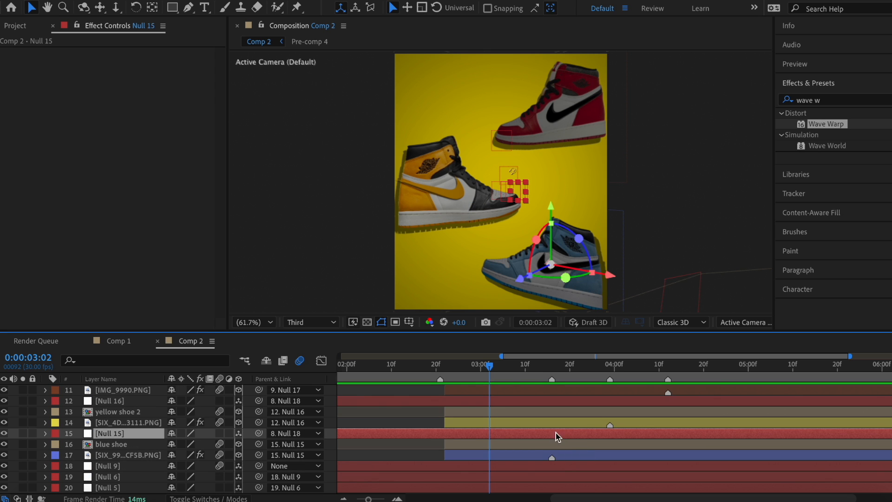
key(r)
key(y)
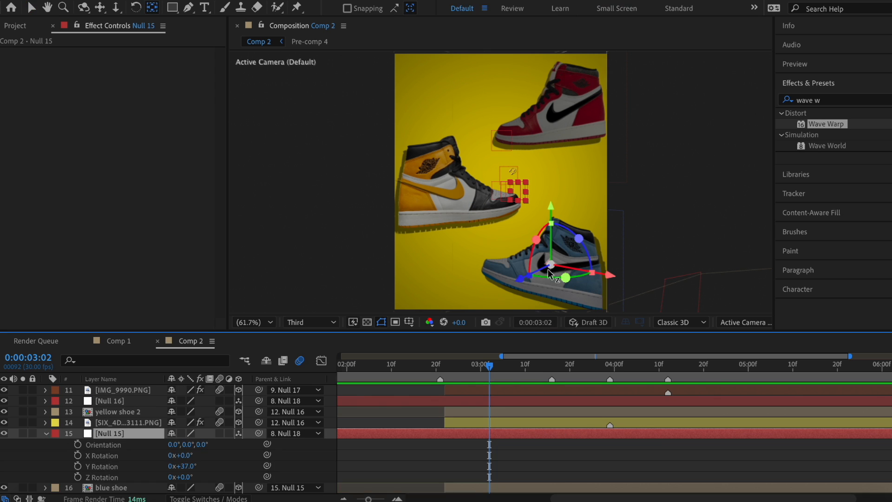
drag(554, 264, 598, 305)
key(v)
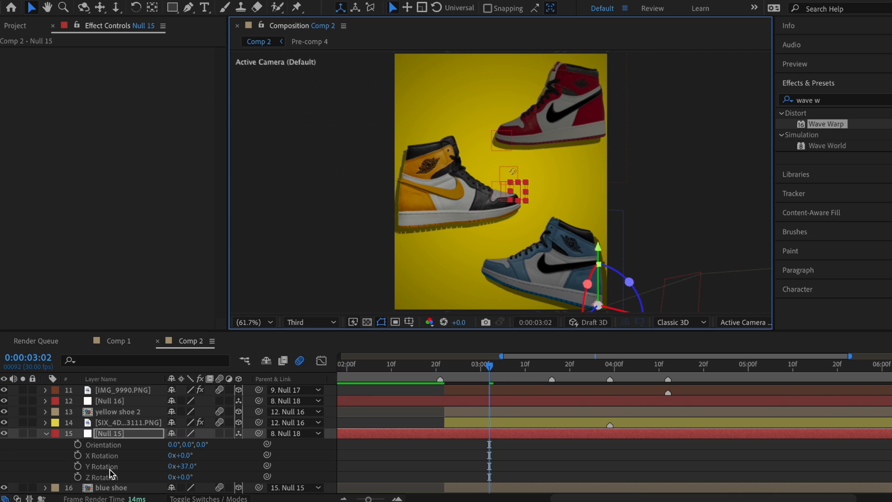
Step: Keyframe Null 15's Z Rotation at 0° at 3:25 and 137° at 3:03
scroll(92, 470, down, 1)
click(77, 466)
drag(525, 370, 592, 370)
click(13, 466)
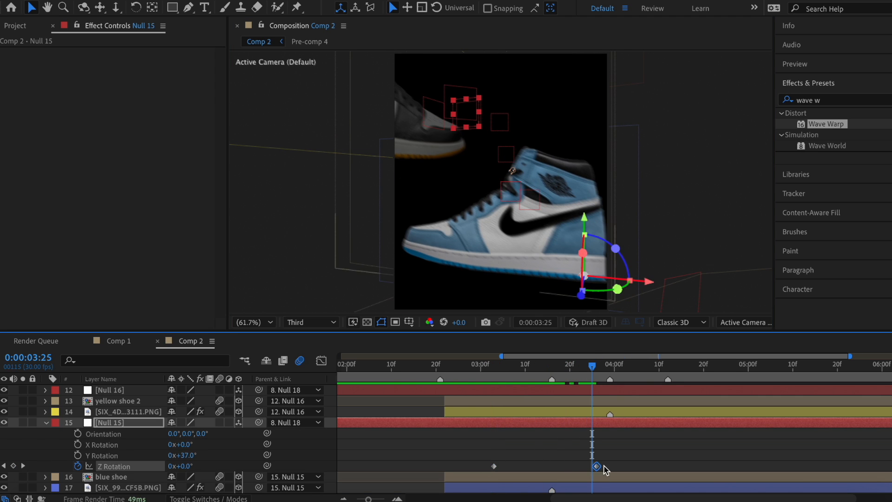
drag(590, 369, 494, 369)
drag(182, 465, 268, 474)
drag(279, 476, 281, 476)
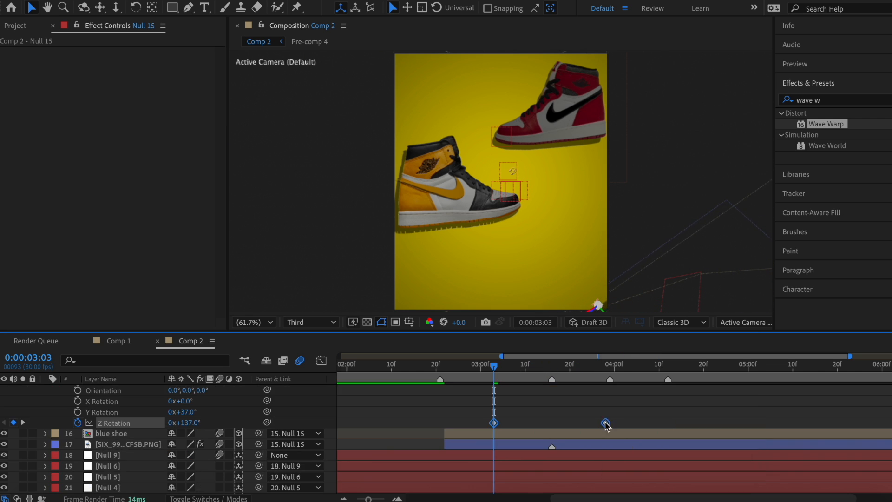
Step: Easy Ease the Z Rotation keyframes and preview the spin around 3:16
right_click(606, 423)
mouse_move(643, 488)
click(480, 404)
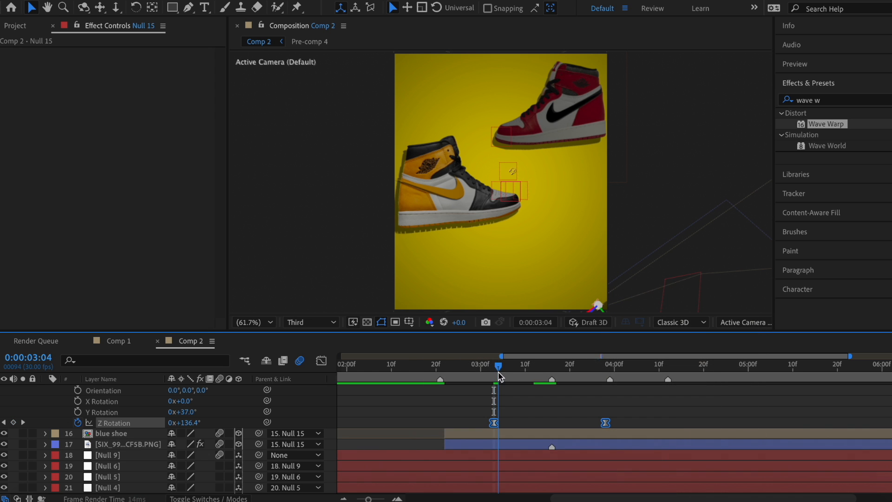
drag(494, 367, 552, 369)
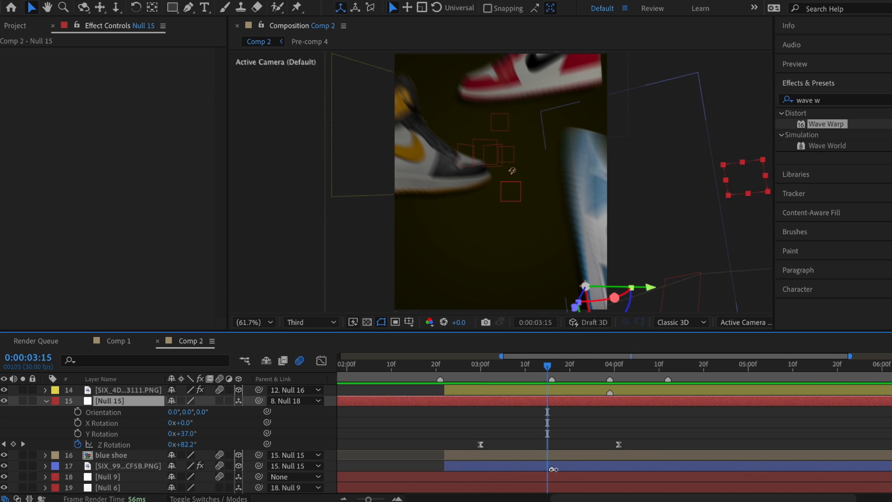
Step: Keyframe Null 15's Position so Y dips from 625 to 765 and back to 625
key(p)
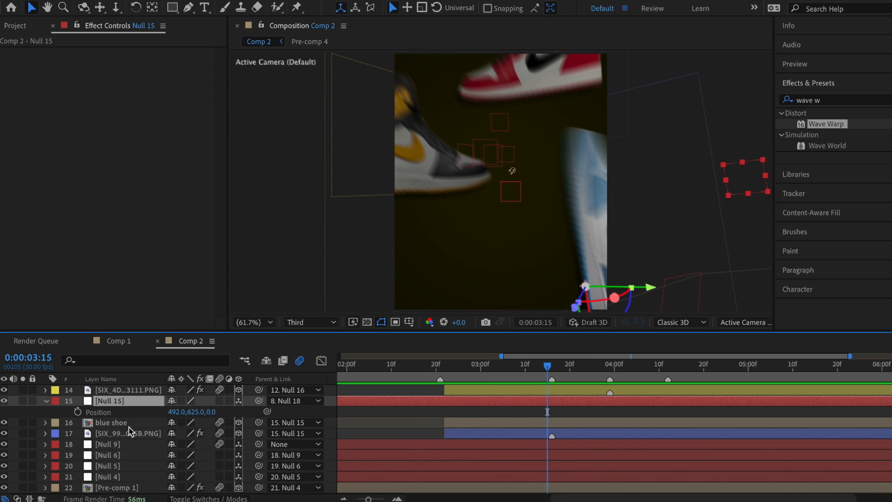
click(77, 411)
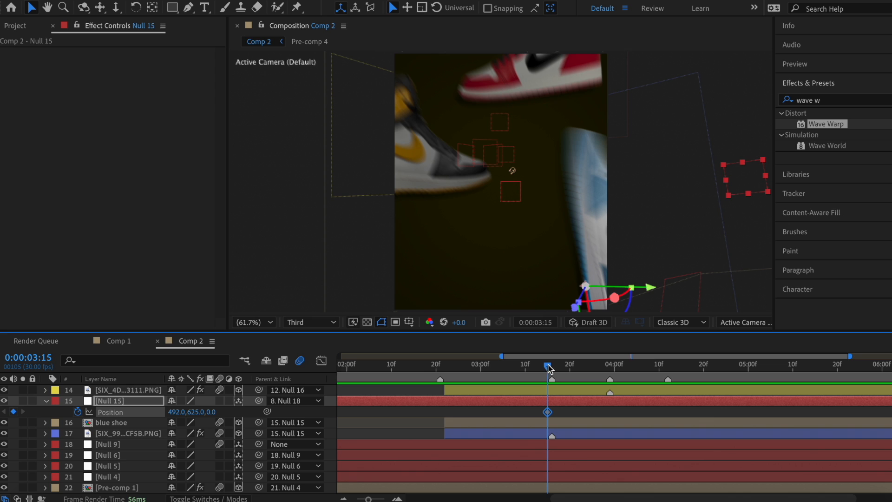
drag(548, 368, 557, 371)
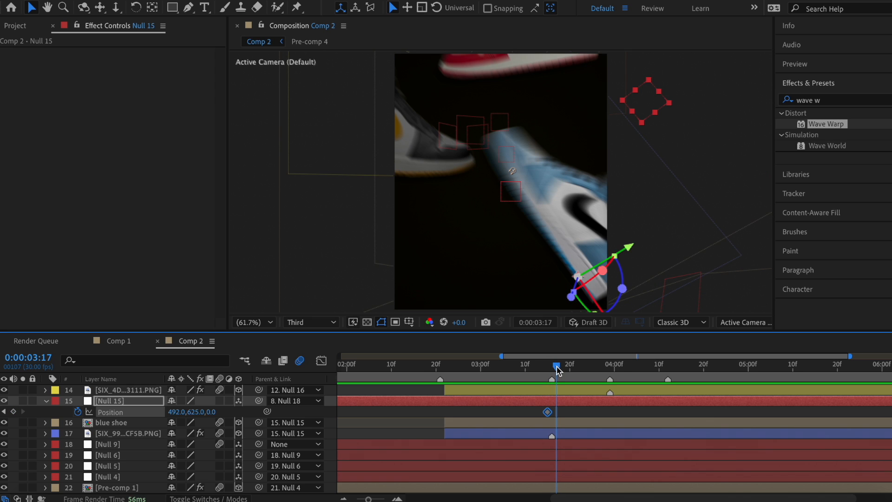
drag(200, 412, 274, 421)
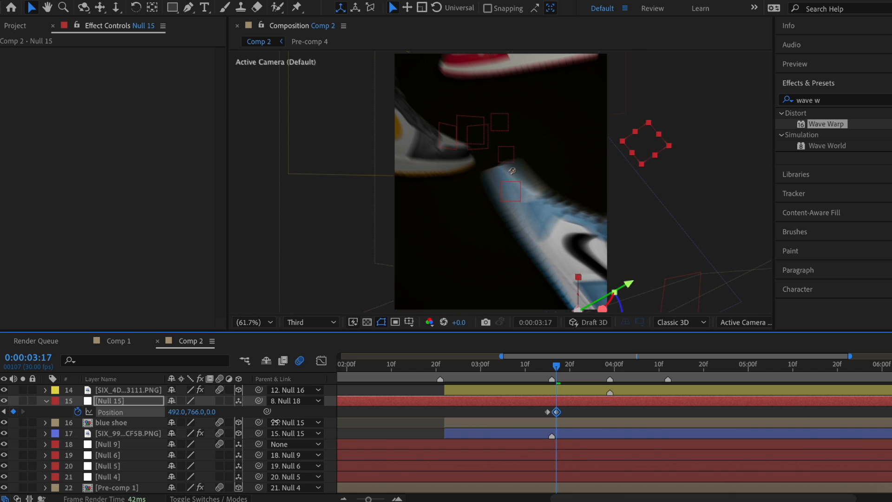
drag(556, 368, 605, 374)
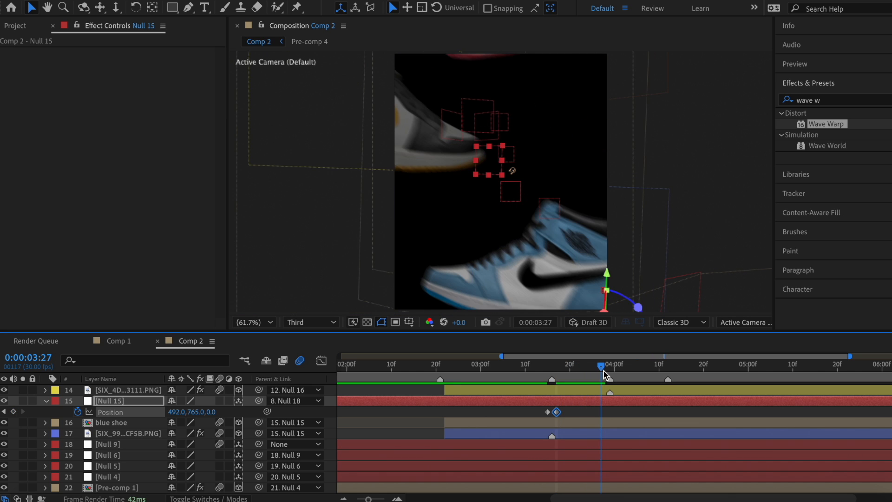
drag(204, 412, 159, 414)
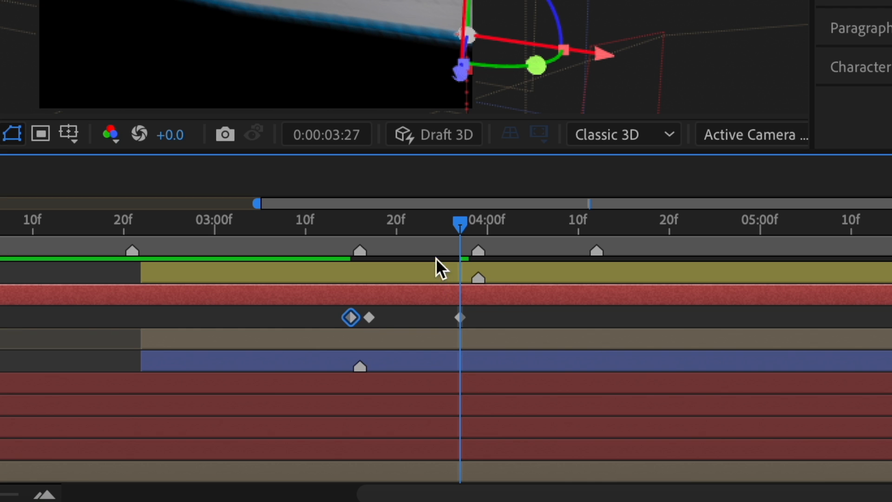
Step: Add a Position keyframe at 4:06, Easy Ease the Position keys, and preview to 3:26
drag(464, 227, 539, 232)
key(alt+shift+p)
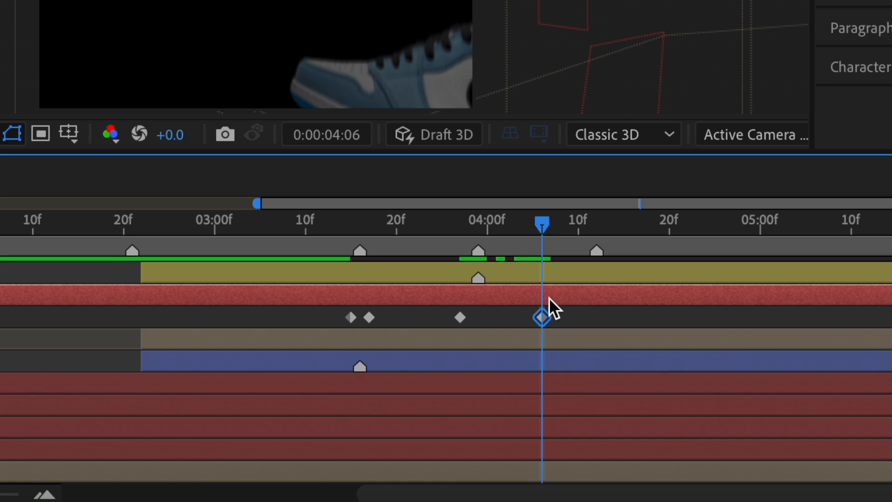
click(592, 412)
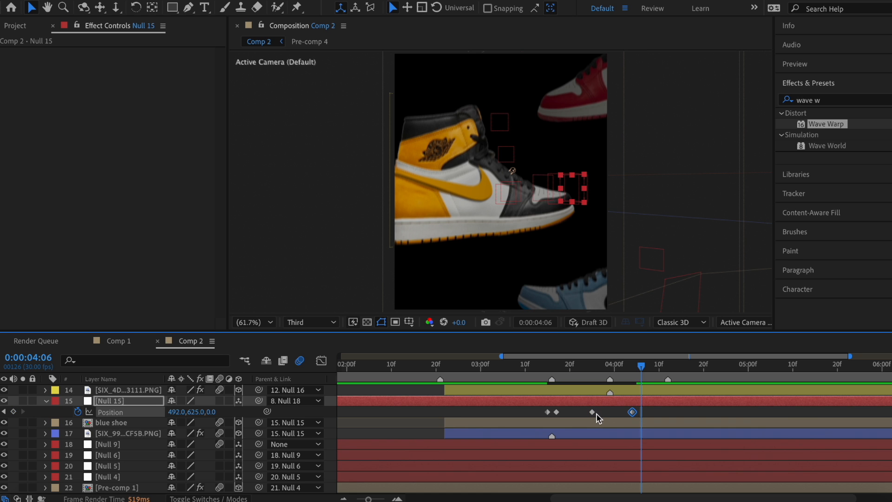
right_click(556, 413)
mouse_move(599, 483)
click(728, 403)
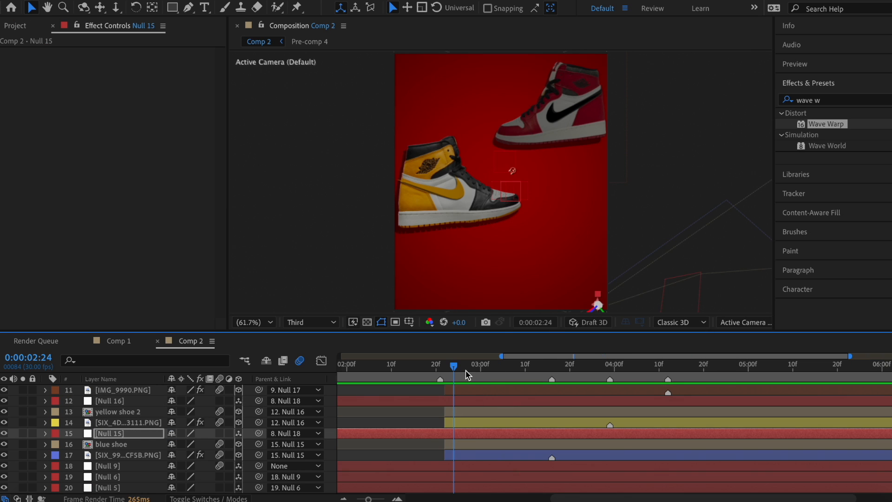
drag(467, 374, 600, 389)
scroll(600, 389, up, 3)
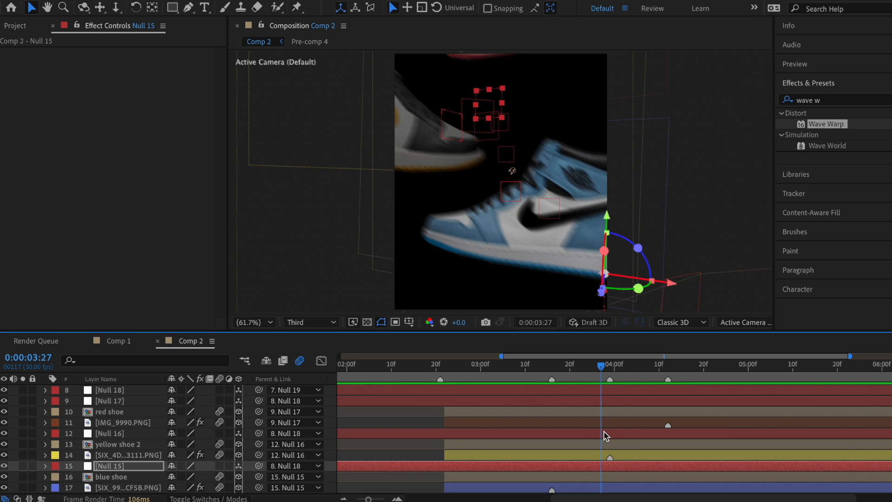
Step: Select Null 16 at 3:18 and reposition its anchor point with the Pan Behind tool
click(605, 435)
click(562, 370)
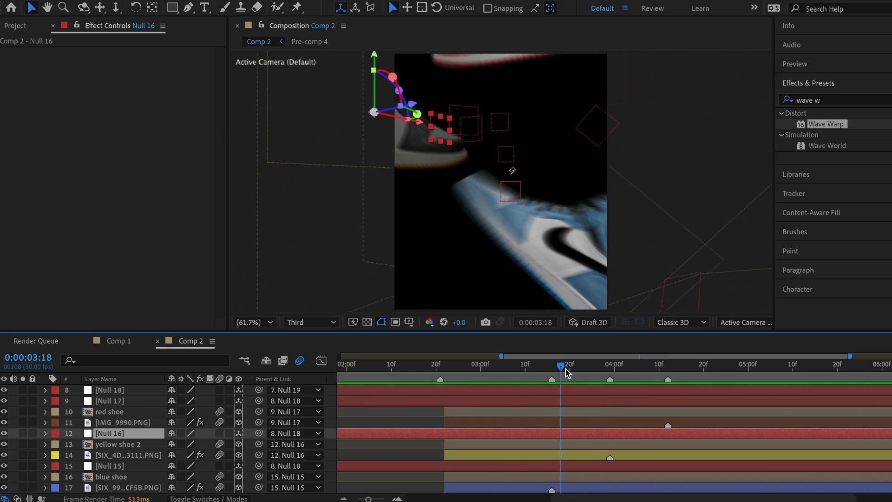
drag(565, 368, 633, 369)
key(y)
drag(472, 177, 394, 234)
key(v)
key(r)
drag(633, 368, 560, 366)
scroll(123, 465, down, 3)
scroll(145, 449, up, 2)
Step: Spin Null 16 to -119° Z Rotation, Easy Ease the keys, and lengthen the speed-curve influences
drag(188, 454, 148, 455)
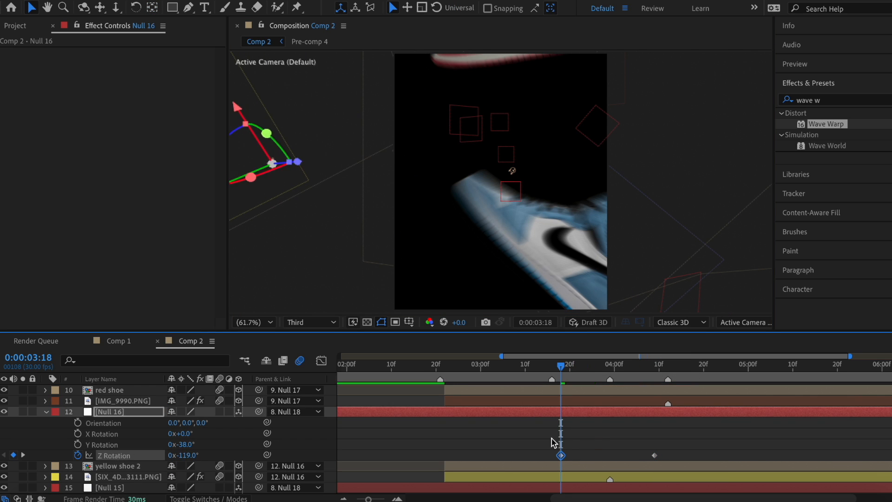
drag(551, 438, 664, 461)
right_click(655, 455)
click(501, 404)
click(321, 361)
drag(561, 366, 610, 367)
mouse_move(639, 467)
mouse_down()
mouse_move(589, 468)
mouse_move(628, 469)
mouse_up()
drag(610, 379, 619, 369)
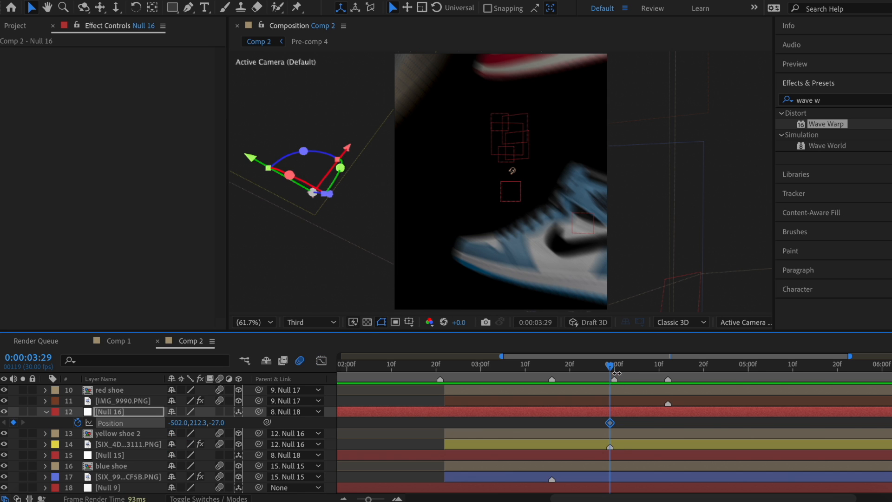
key(ctrl+z)
Step: Raise Null 16 to Y 310.3 then 168.3, retime the keys to 4:09–4:17, and ease them
key(u)
key(u)
drag(201, 446, 271, 445)
drag(619, 369, 646, 370)
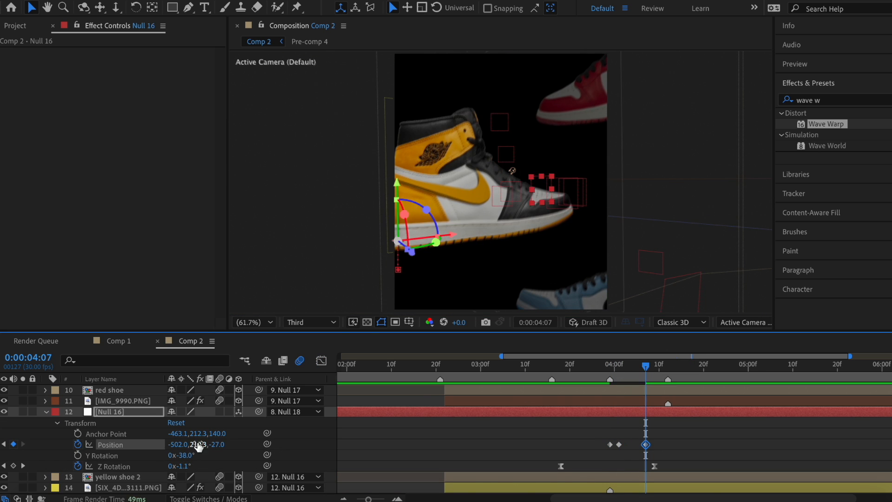
drag(199, 444, 170, 444)
drag(646, 370, 676, 370)
drag(645, 445, 603, 438)
right_click(618, 445)
mouse_move(658, 488)
click(462, 404)
click(583, 372)
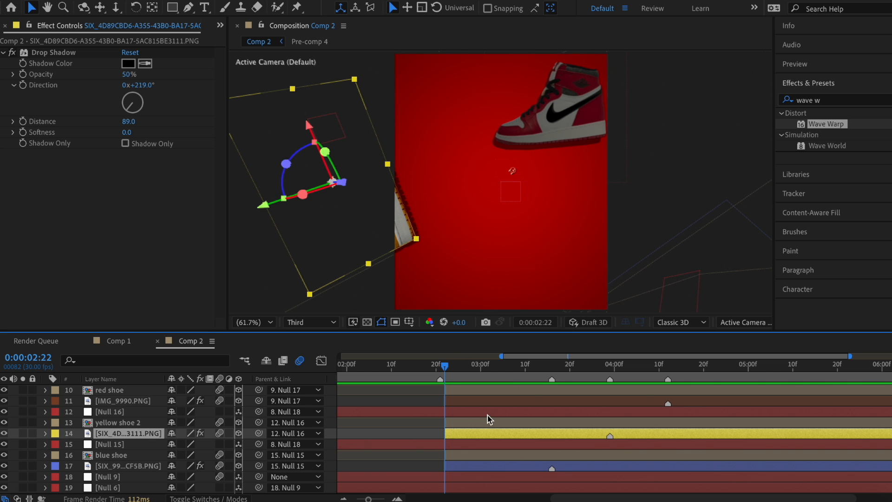
Step: Preview the transition and set the yellow shoe image's opacity keyframe to 0% at 3:06
drag(444, 371, 598, 378)
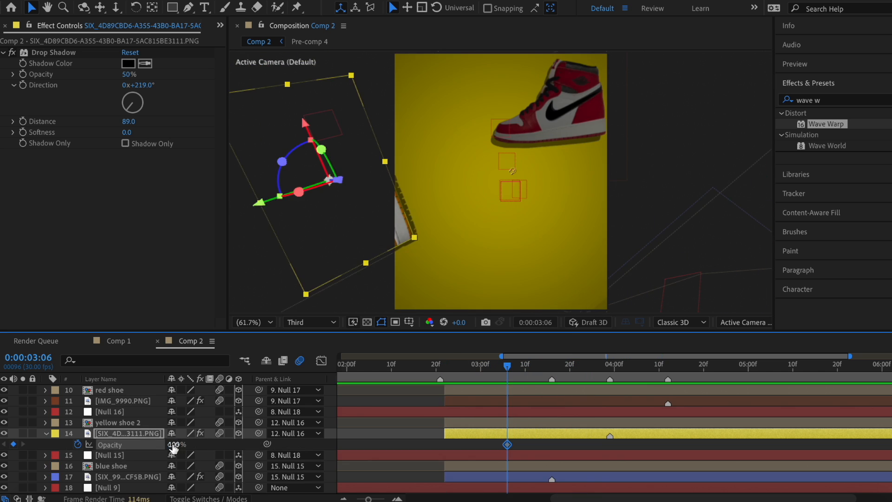
drag(172, 445, 136, 445)
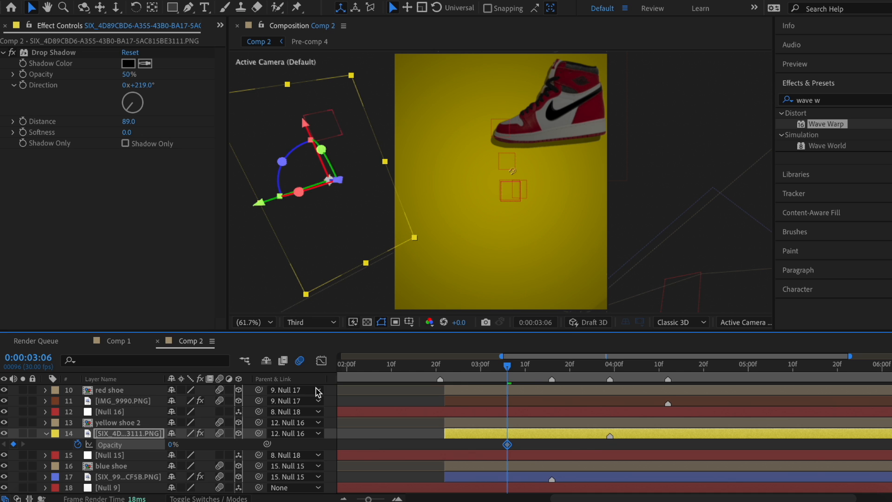
key(space)
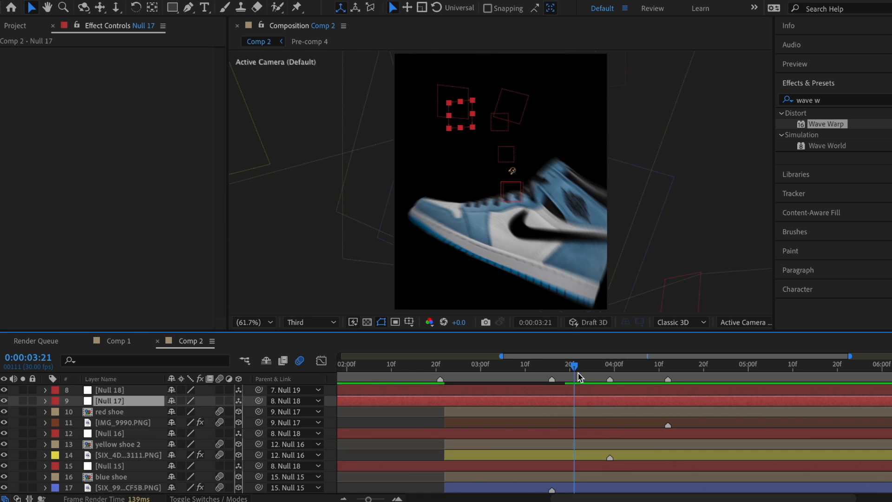
Step: Add a Z Rotation keyframe on Null 17 and move it to 4:24
drag(578, 376, 624, 378)
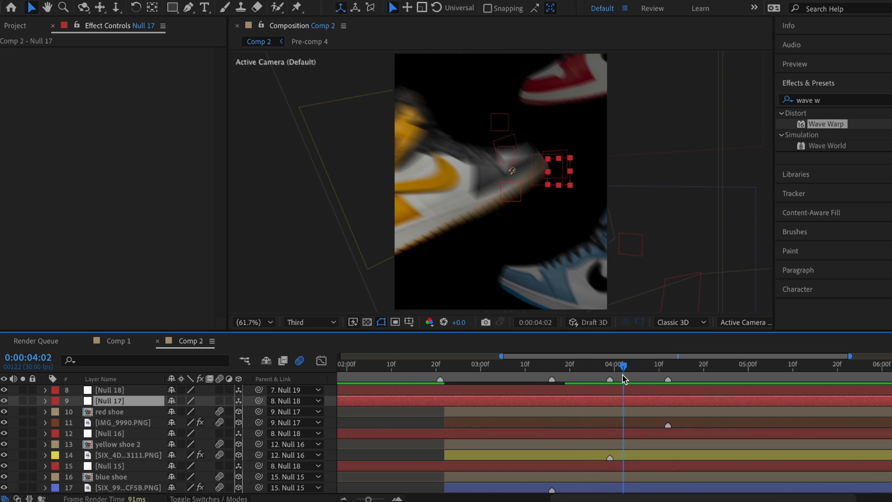
key(r)
click(77, 444)
drag(623, 444, 721, 445)
drag(180, 444, 215, 446)
key(super+z)
Step: Move Null 17's anchor point and key its Z Rotation to about 97° at 4:01, then save
drag(624, 367, 678, 372)
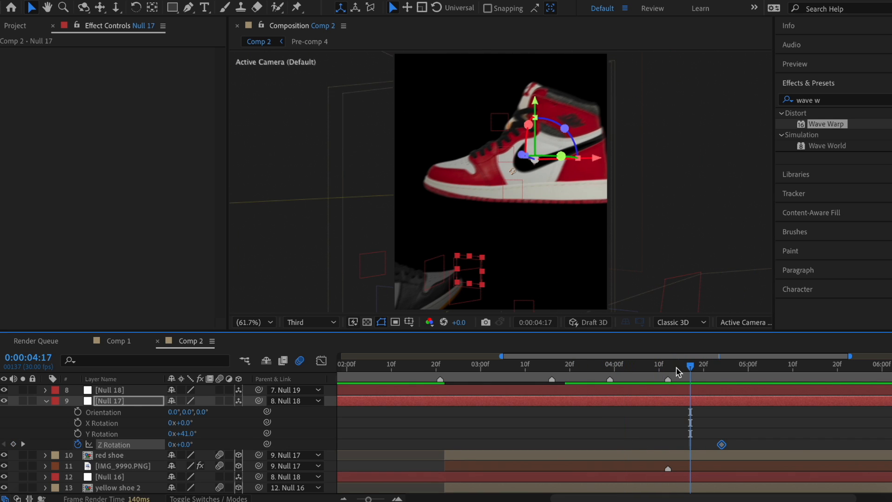
key(y)
drag(534, 159, 613, 193)
key(v)
drag(689, 368, 618, 370)
click(13, 444)
drag(180, 444, 250, 444)
key(super+s)
Step: Apply Easy Ease to Null 17's Z Rotation keyframes and adjust them in the speed graph
drag(746, 432, 607, 454)
right_click(617, 444)
click(529, 409)
drag(619, 367, 520, 373)
click(321, 360)
click(618, 391)
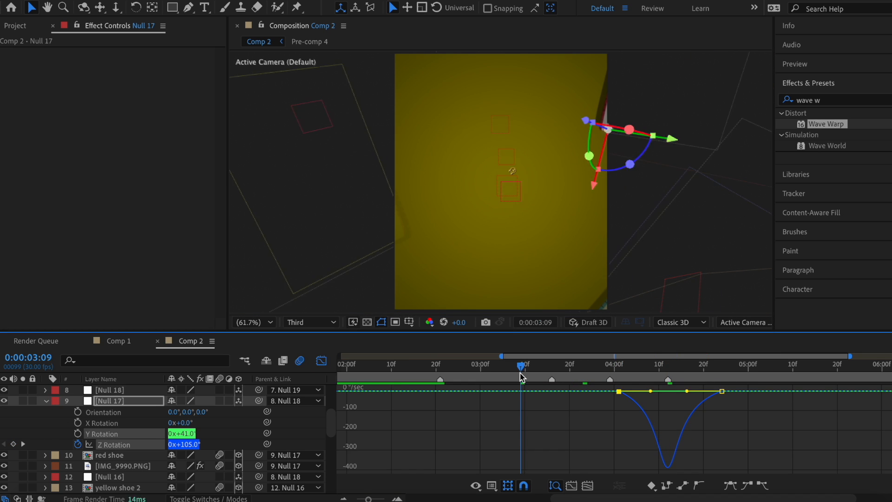
click(321, 361)
Step: Keyframe Null 17's Position from 4:12, shifting Position Y to -248.7 by 4:21
key(u)
click(668, 367)
key(alt+p)
key(u)
key(u)
drag(668, 367, 677, 370)
drag(202, 423, 242, 427)
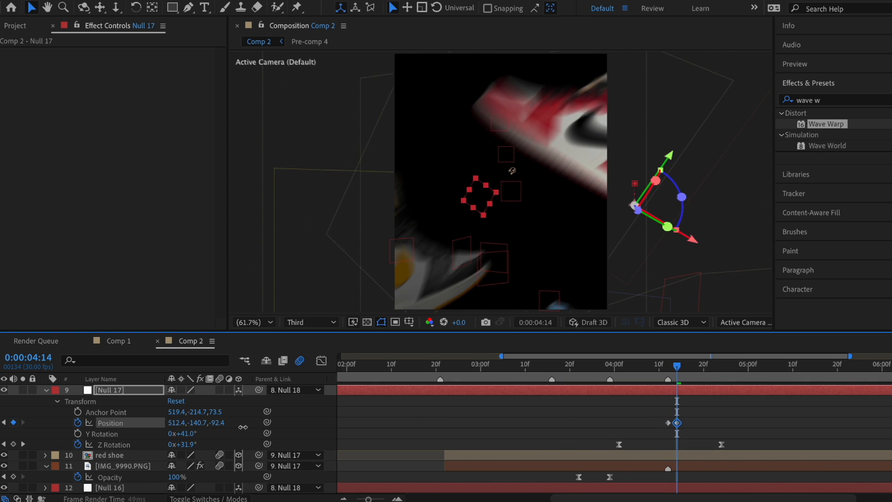
drag(677, 367, 708, 367)
click(667, 423)
key(super+c)
key(super+v)
drag(202, 423, 187, 424)
Step: Check the first Position keyframe's options, then select image layer 14
click(667, 423)
drag(709, 373, 458, 366)
right_click(667, 422)
key(Escape)
scroll(557, 441, down, 3)
click(570, 444)
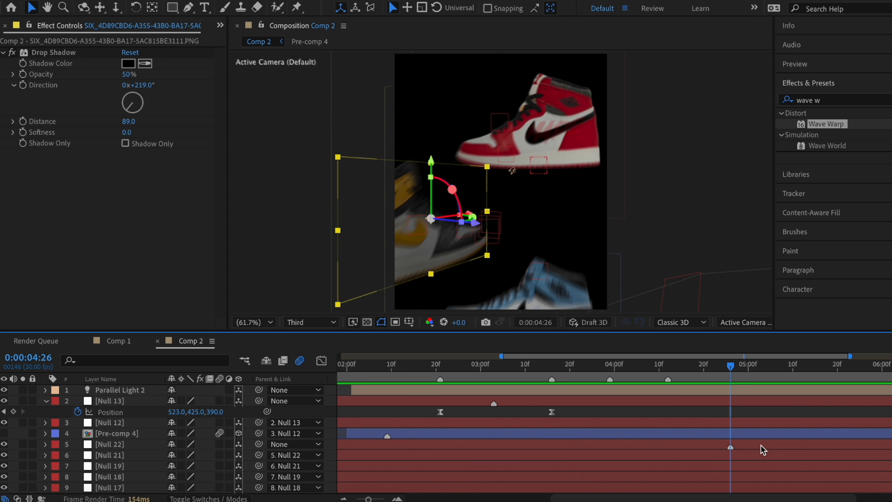
Step: Add a layer marker at the current time
right_click(199, 433)
mouse_move(250, 222)
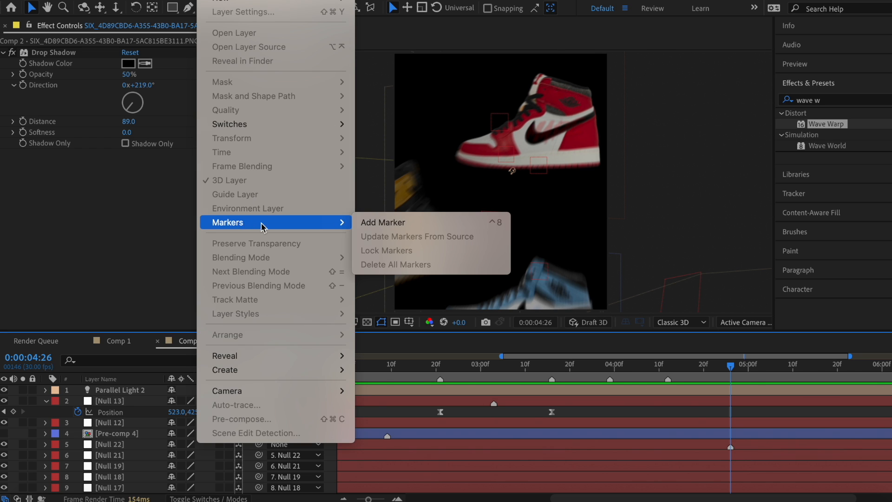
click(430, 223)
scroll(725, 471, down, 5)
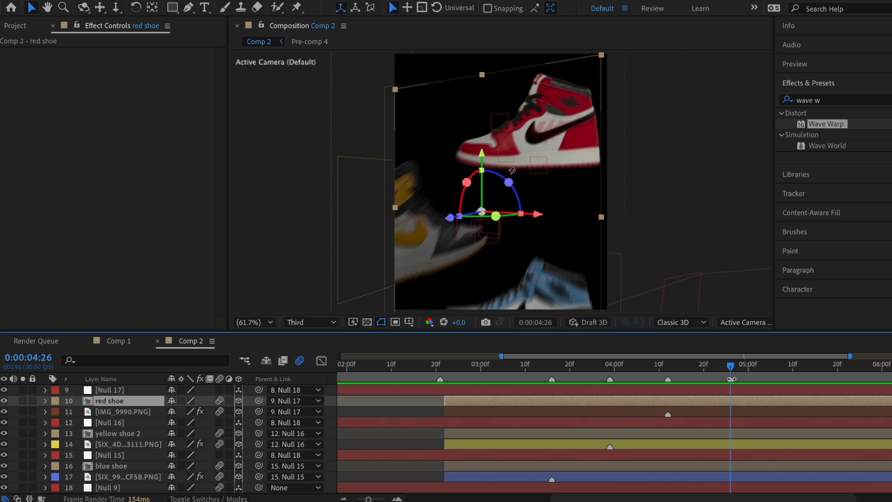
Step: Keyframe the red shoe's Position from about 4:16 to 5:06, pushing MADE back in depth, and ease it
key(alt+shift+p)
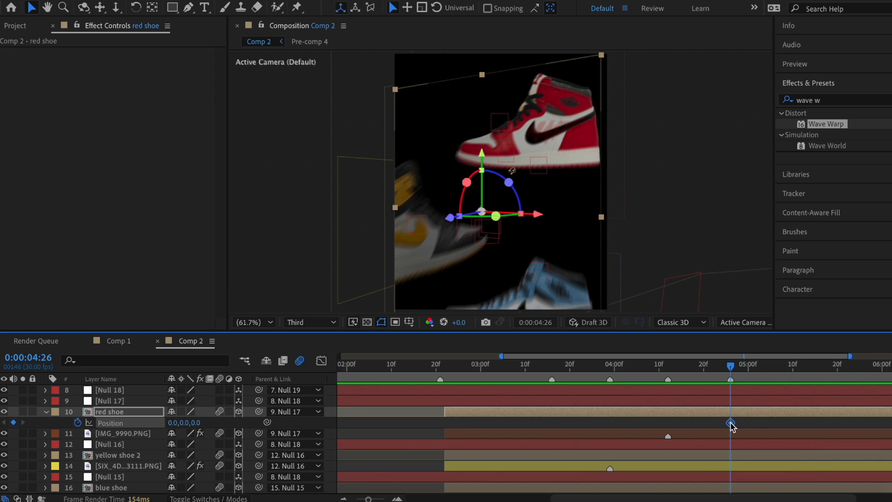
drag(730, 423, 689, 422)
drag(735, 360, 774, 369)
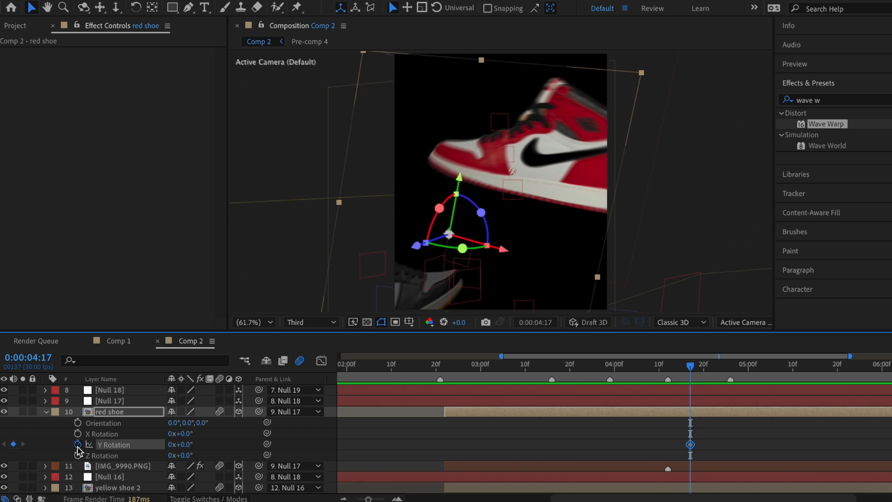
key(u)
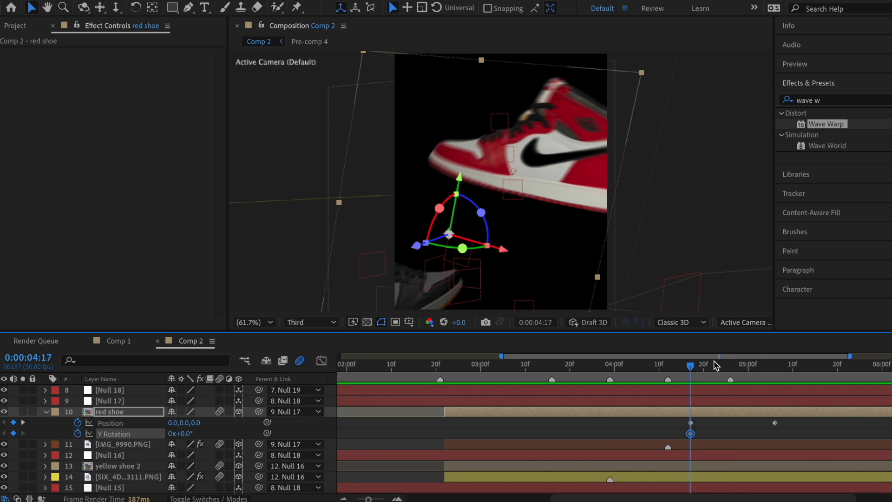
click(774, 367)
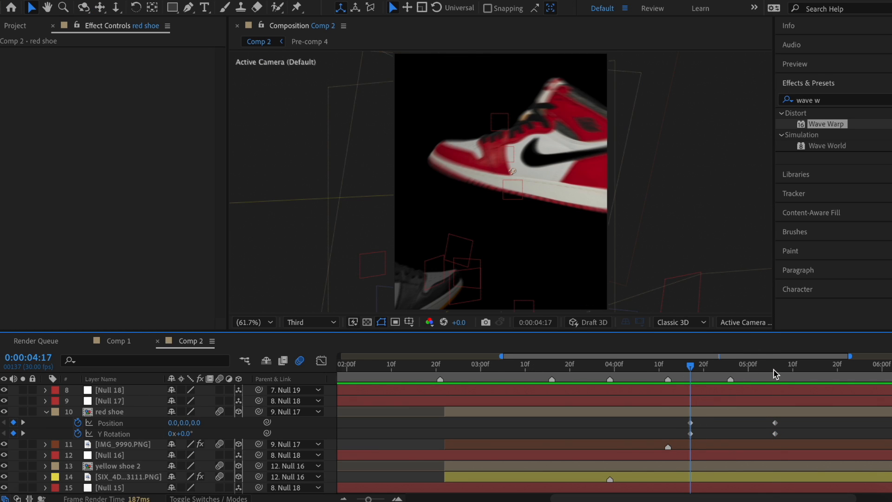
click(774, 369)
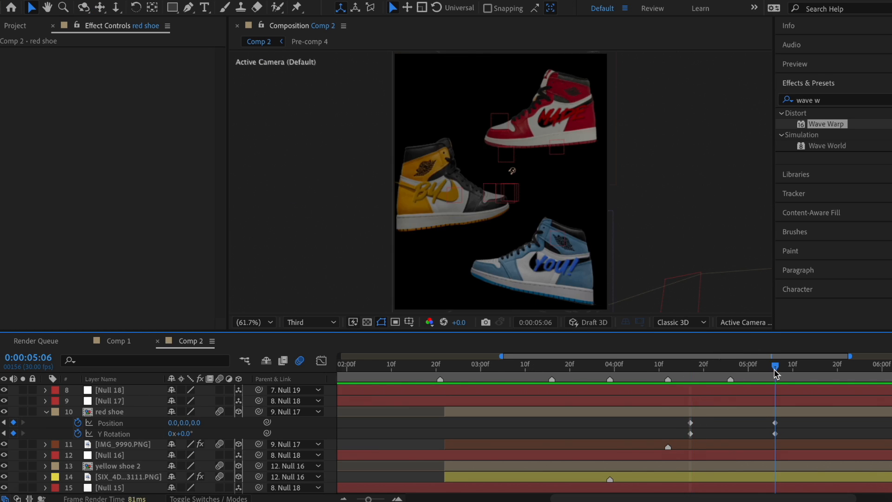
drag(196, 424, 170, 433)
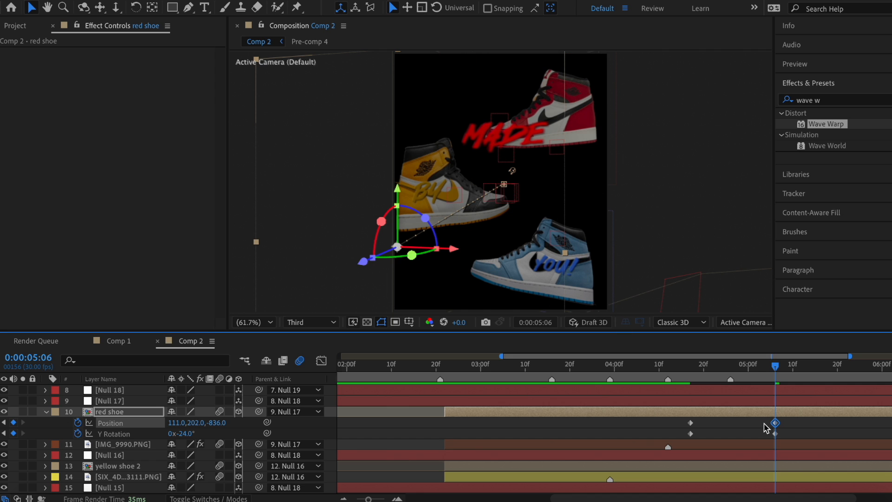
right_click(691, 433)
mouse_move(721, 487)
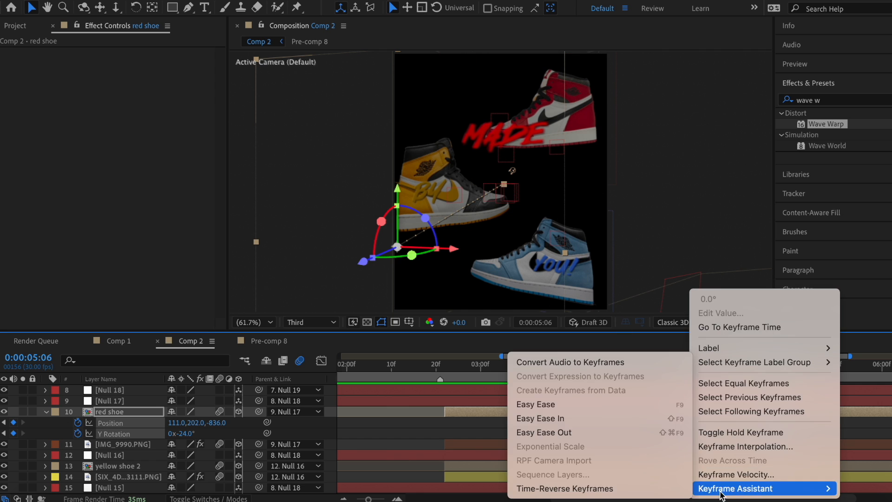
click(584, 405)
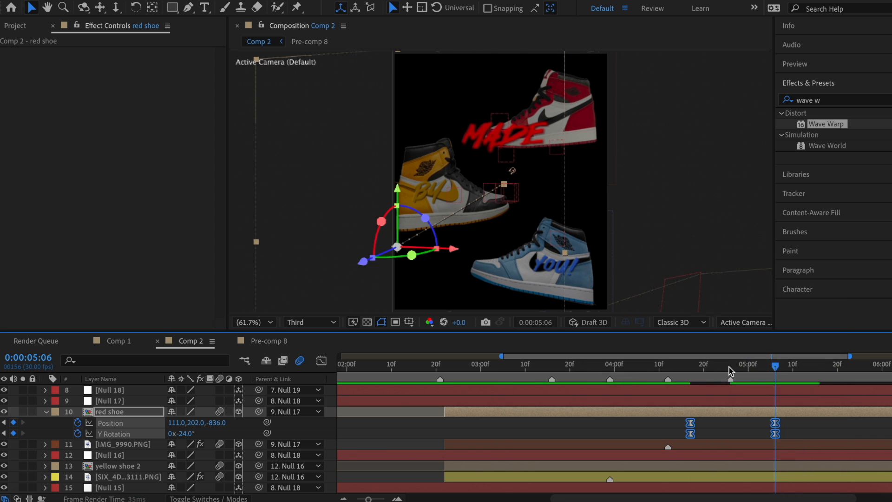
click(731, 366)
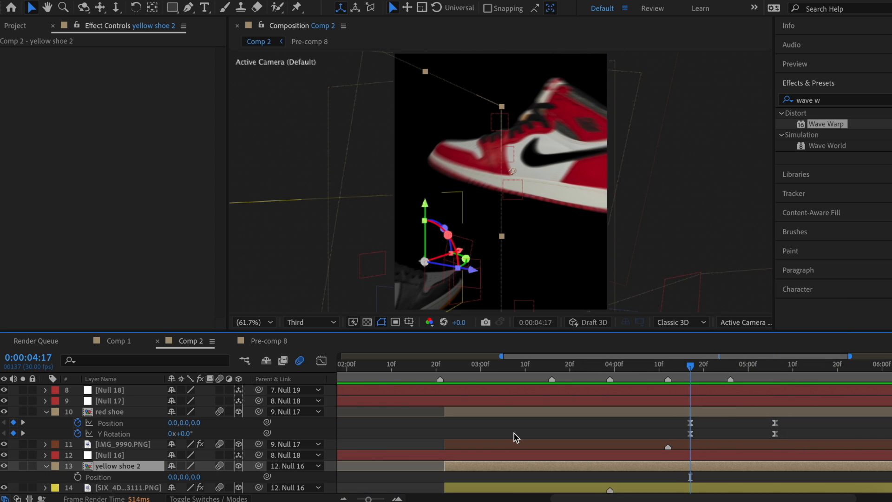
scroll(514, 435, down, 1)
Step: Add Position and Y Rotation keyframes on yellow shoe 2, ending at 5:06
click(78, 466)
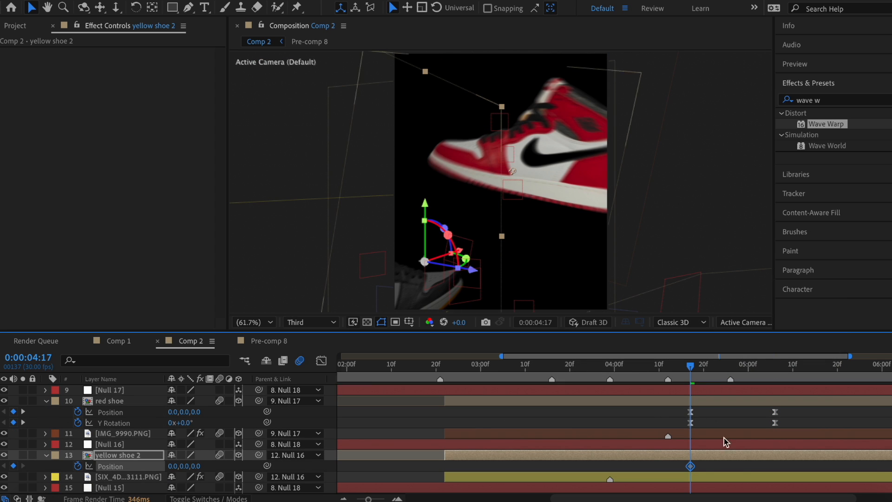
drag(690, 466, 784, 466)
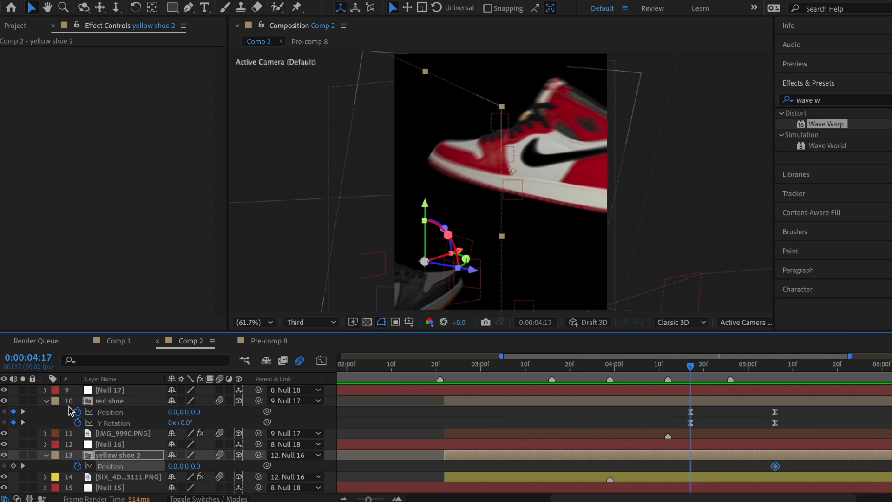
key(r)
click(78, 487)
click(775, 366)
scroll(239, 440, down, 2)
click(13, 465)
key(u)
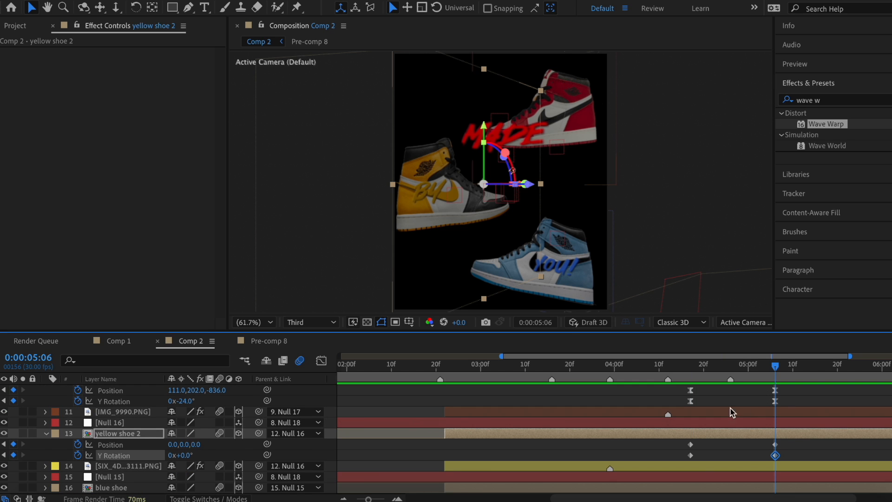
Step: Move the BY text back in depth, turn it +38° Y Rotation, and shape both ease curves
drag(198, 443, 144, 446)
drag(188, 455, 105, 444)
drag(181, 444, 153, 445)
drag(173, 444, 149, 445)
drag(210, 445, 172, 444)
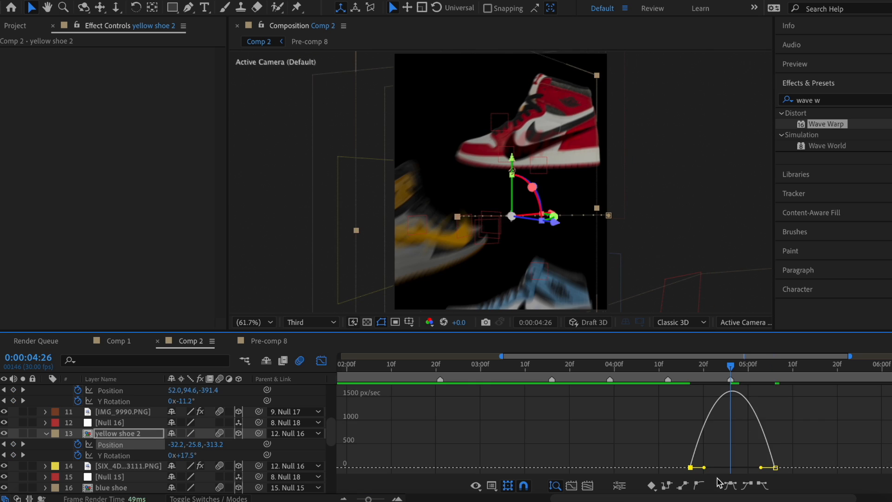
drag(704, 468, 714, 468)
drag(760, 467, 749, 468)
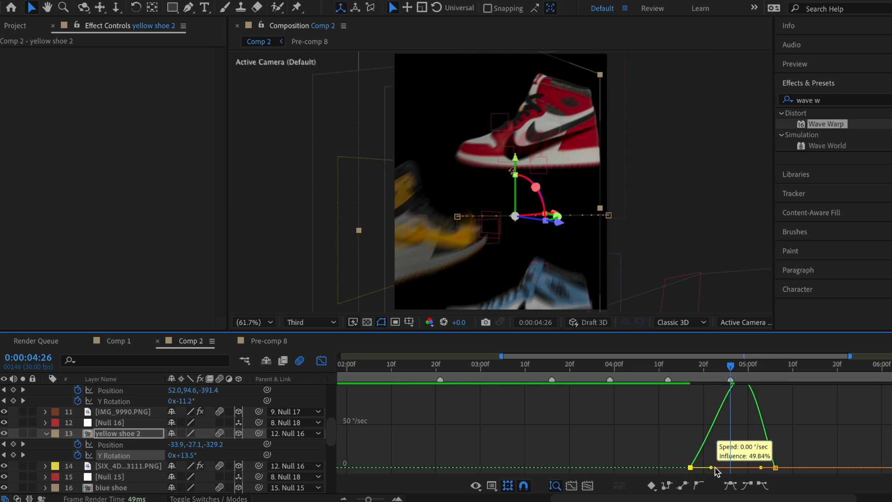
drag(710, 467, 715, 467)
drag(761, 467, 718, 468)
click(321, 360)
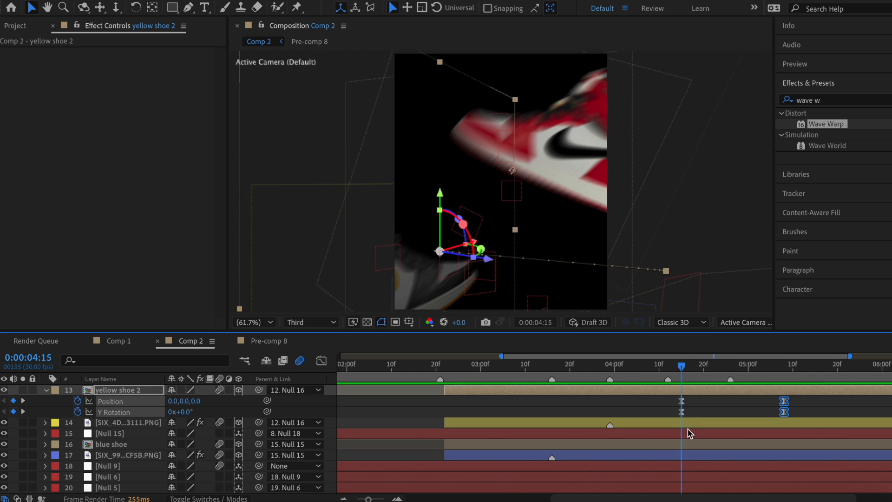
Step: Keyframe blue shoe's Position and Y Rotation at 4:15 and 5:08
click(690, 445)
key(p)
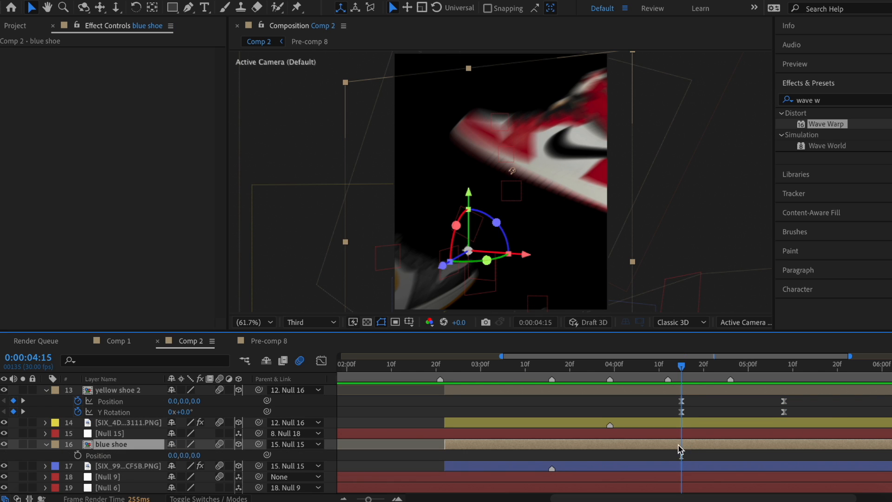
click(78, 456)
click(784, 379)
click(13, 455)
key(r)
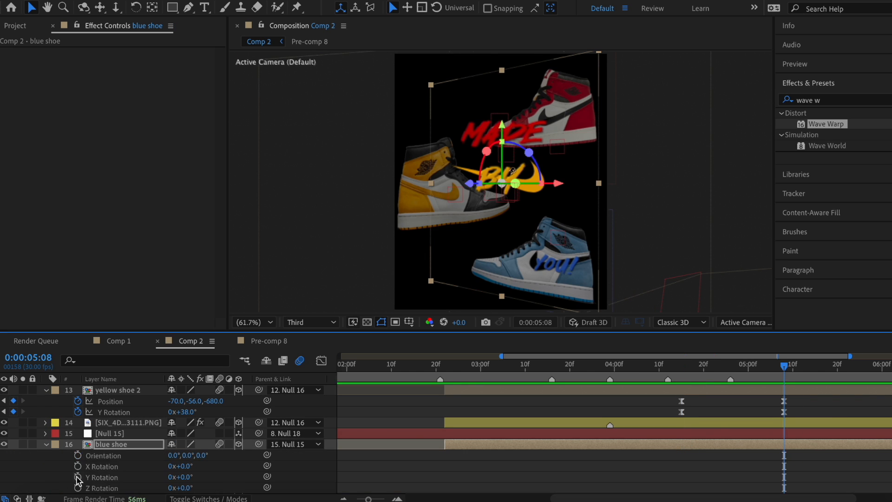
click(78, 477)
key(u)
drag(784, 465, 681, 466)
click(13, 466)
Step: Set YOU! to Position 89,-291,-828 turned -27°, ease its keyframes, then preview the result
mouse_move(196, 455)
mouse_down()
mouse_move(187, 463)
mouse_move(177, 456)
mouse_move(204, 457)
mouse_up()
drag(185, 466, 199, 455)
drag(172, 455, 192, 456)
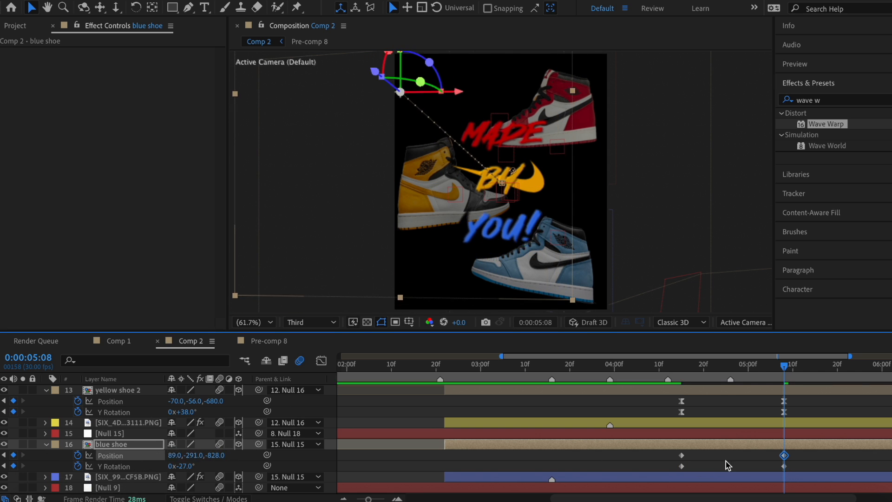
drag(798, 449, 657, 465)
right_click(681, 466)
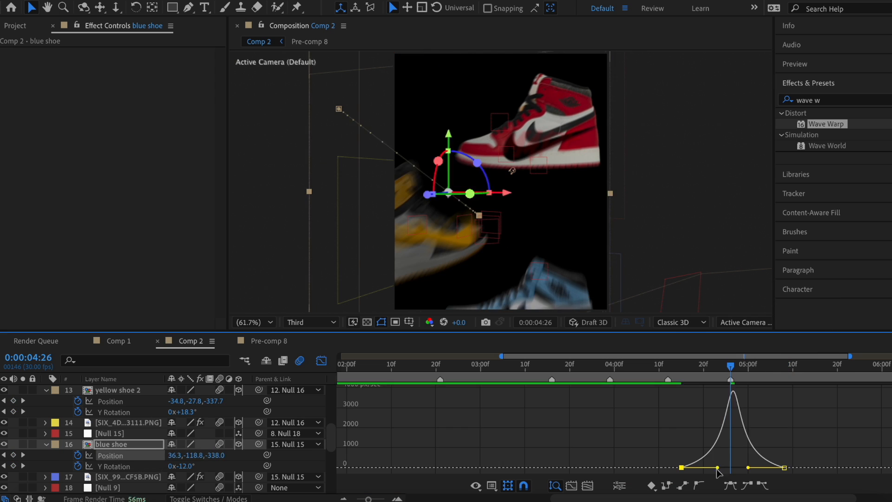
drag(706, 464, 722, 465)
key(shift+F3)
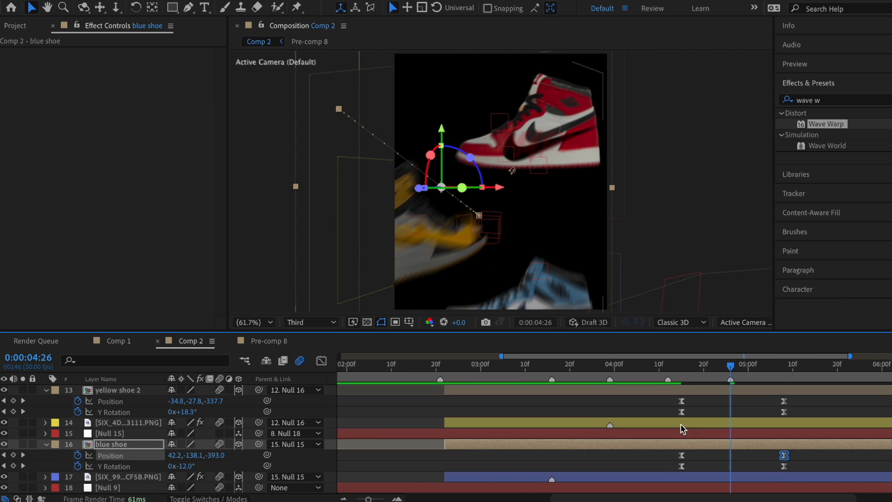
key(shift+F3)
drag(739, 390, 721, 341)
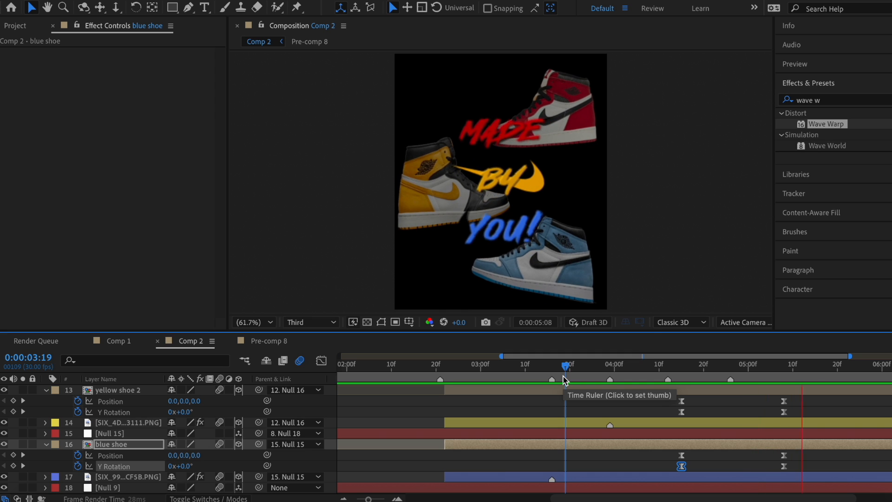
click(645, 372)
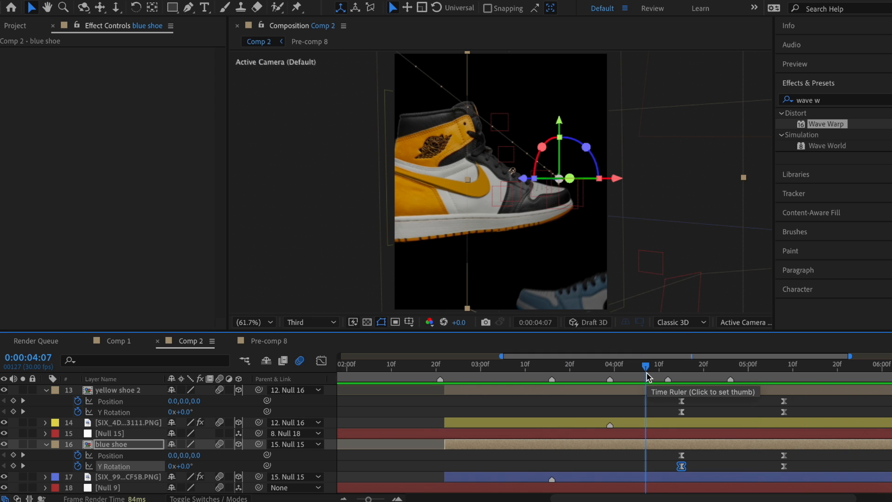
key(u)
click(656, 444)
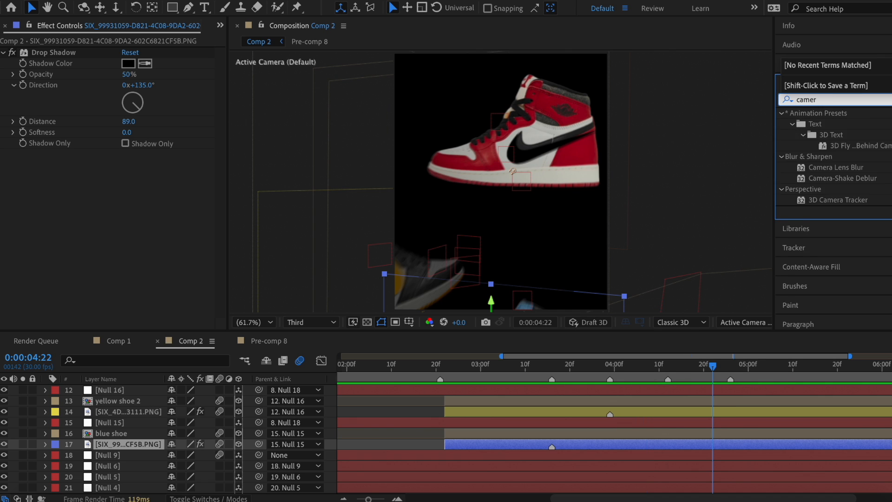
Step: Apply Camera Lens Blur to layer 17 with Blur Radius 40 and Easy Ease its keyframes
text(lens)
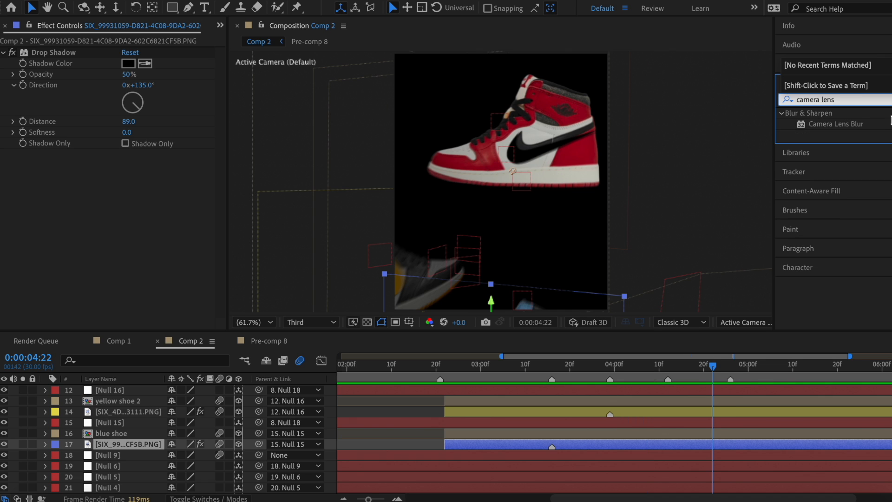
drag(862, 127, 746, 451)
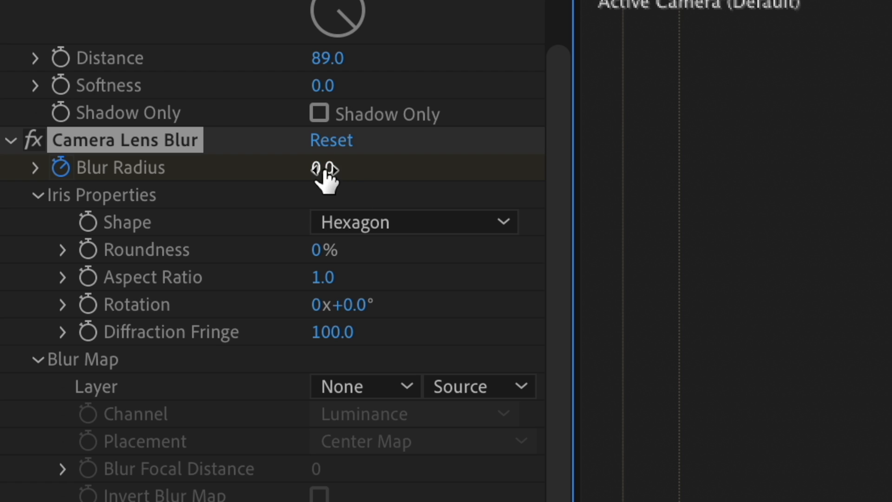
click(324, 170)
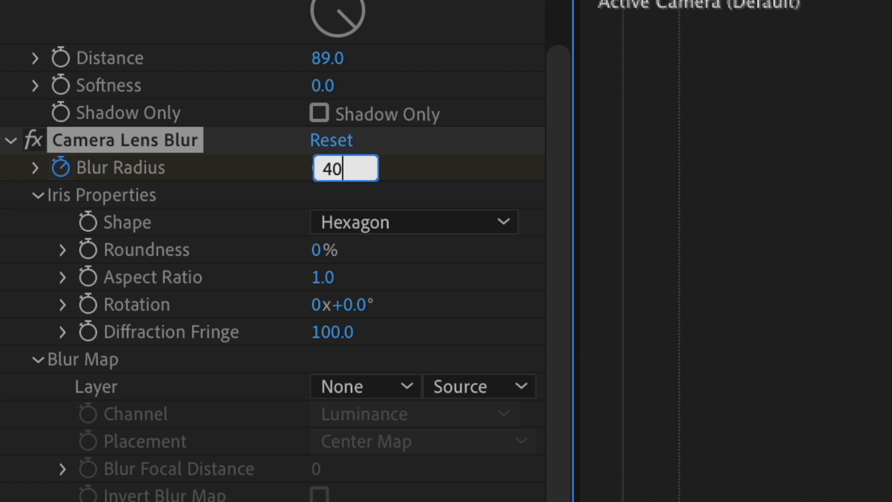
key(Return)
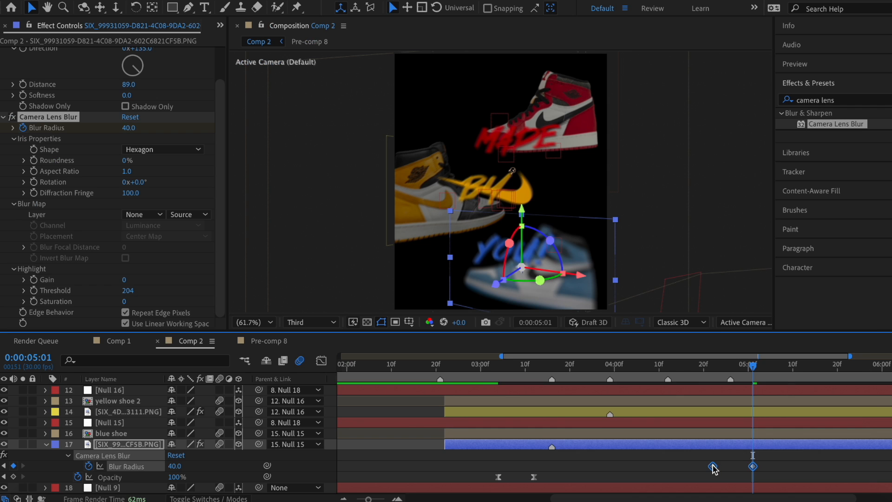
right_click(714, 466)
mouse_move(738, 488)
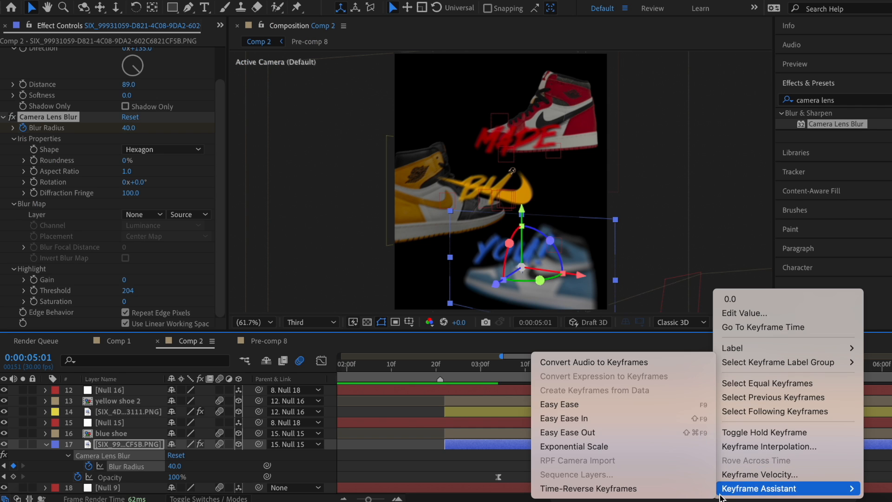
click(600, 404)
Step: Paste the Camera Lens Blur onto image layer 14 at 4:22 and play a preview
key(j)
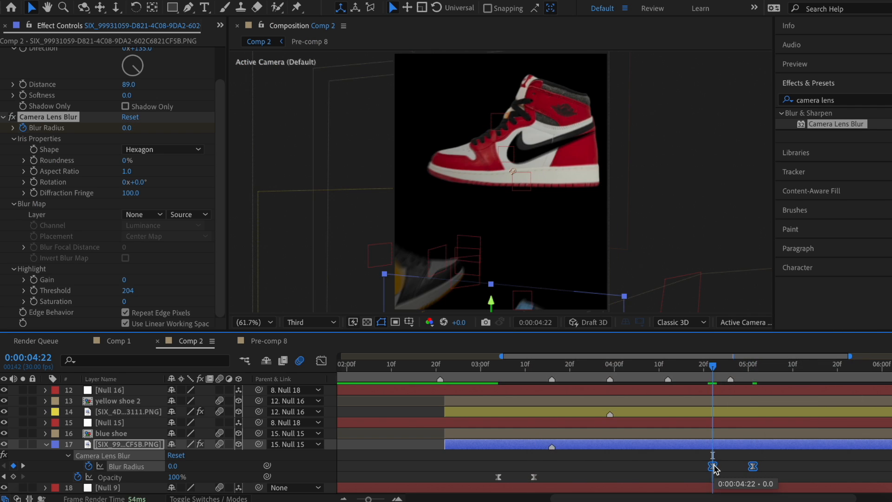
click(718, 413)
key(super+v)
scroll(718, 414, up, 2)
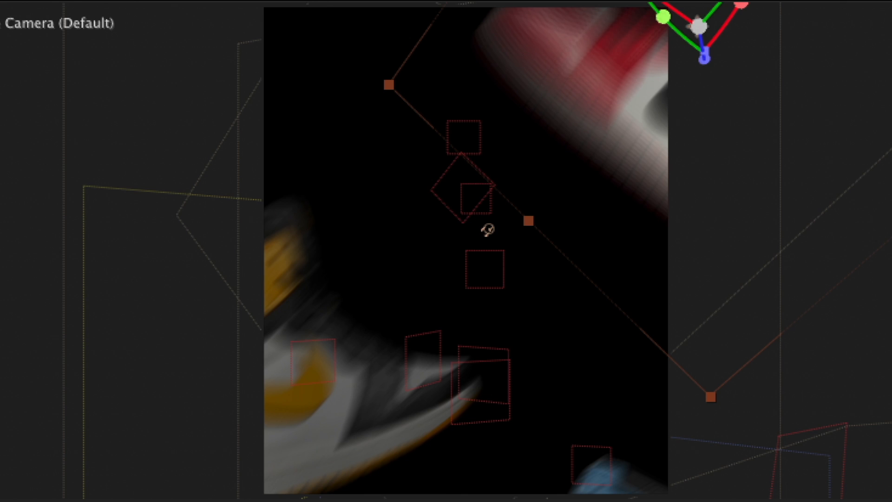
key(space)
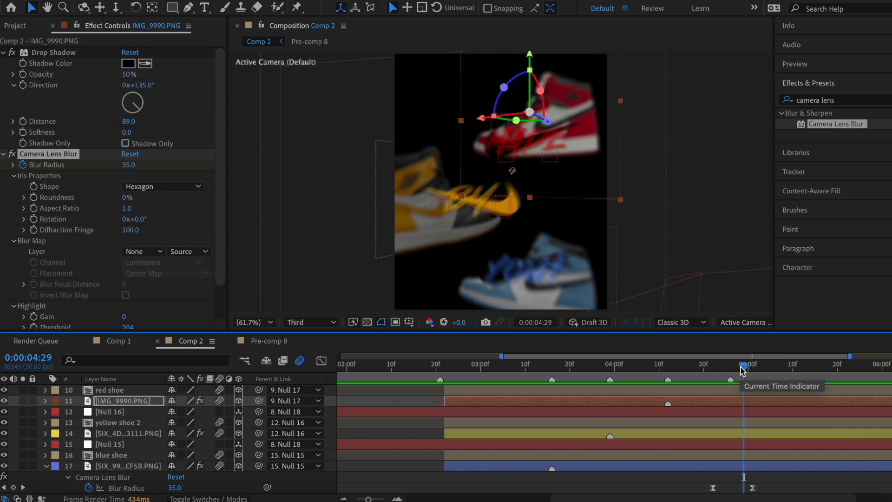
Step: Scrub between 2:26 and 4:17 to check the blur, then select Blue Solid 1
drag(742, 369, 575, 408)
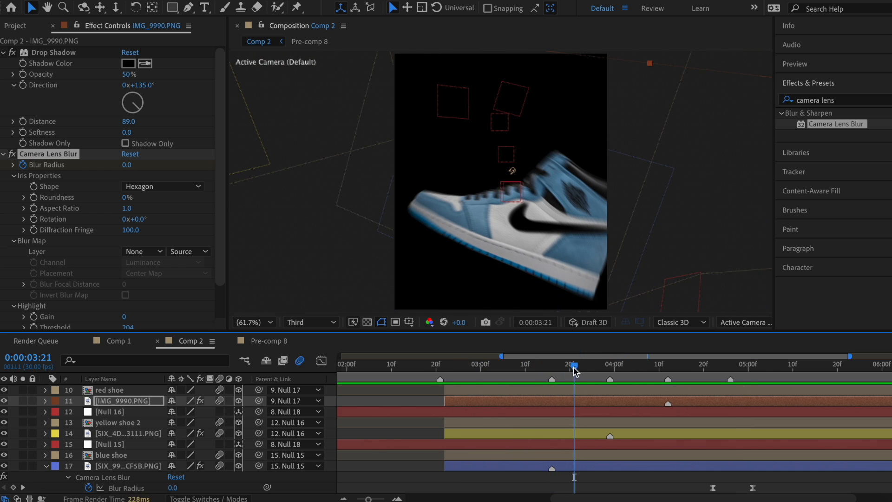
drag(574, 370, 745, 382)
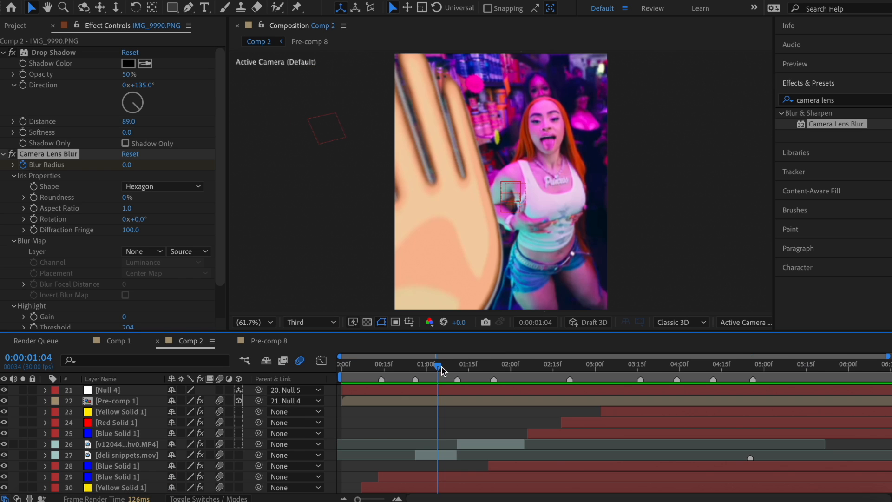
drag(433, 377, 511, 377)
click(510, 474)
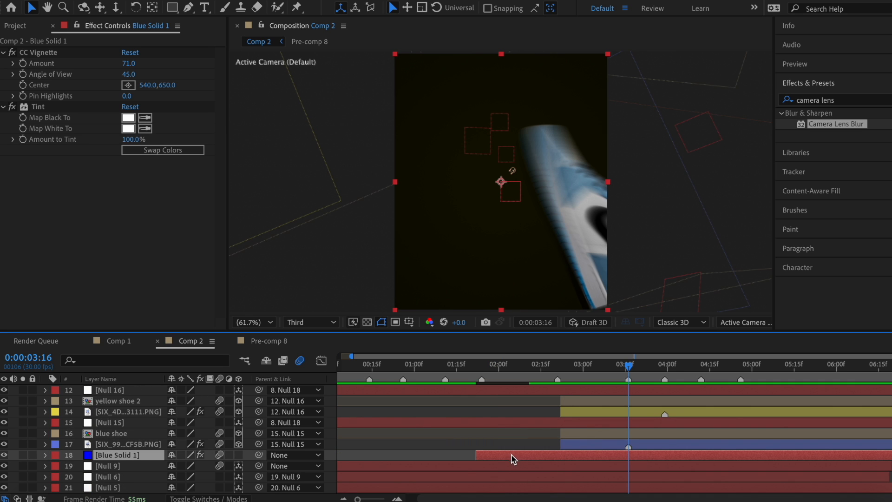
Step: Start Blue Solid 1 at 3:16, add copies starting at 3:29 and 4:12, one at 50% opacity
drag(511, 455, 683, 455)
key(super+d)
click(666, 369)
drag(668, 367, 702, 367)
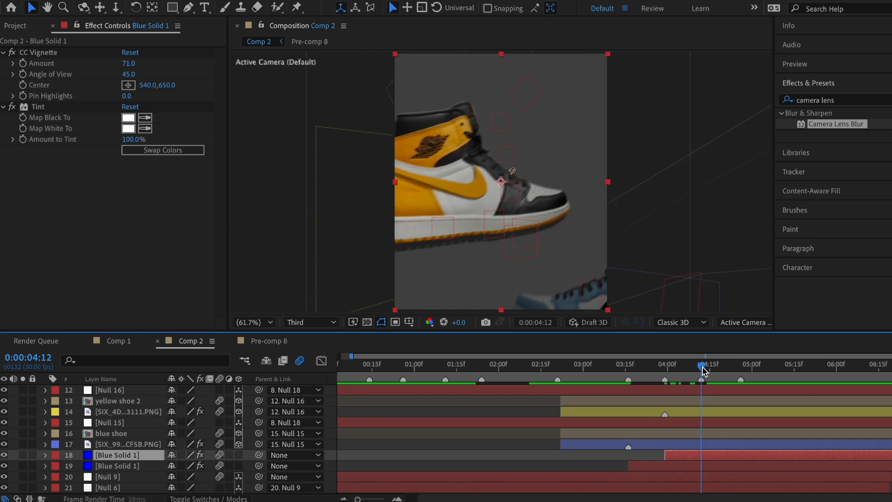
key(super+d)
drag(705, 455, 821, 452)
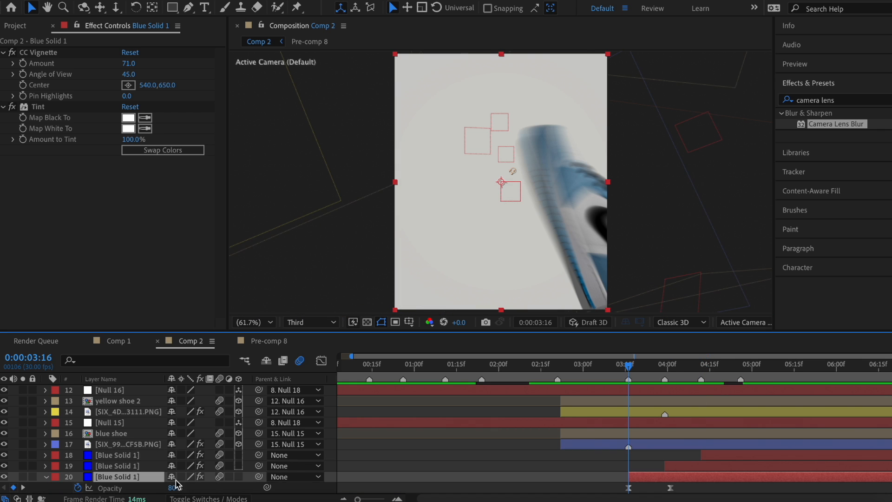
text(50)
key(Return)
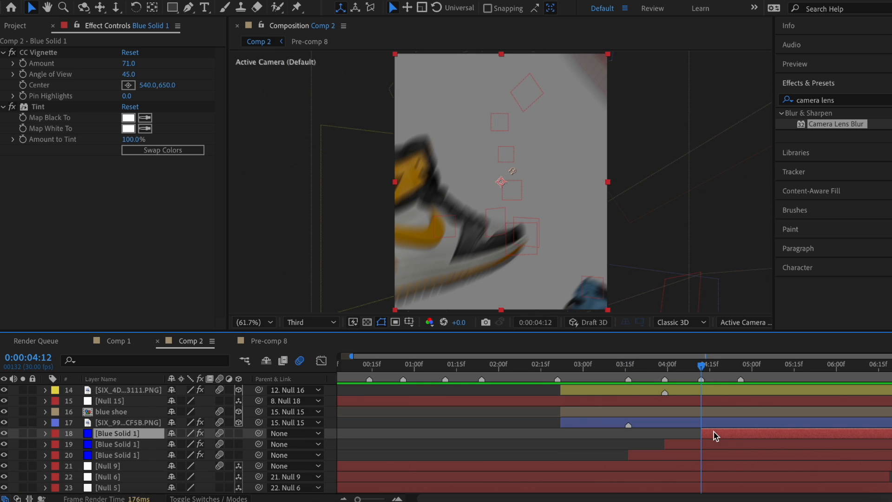
Step: Add more staggered solid copies around 5:01 and set layer 18's Opacity to 70%
drag(703, 365, 734, 371)
key(super+d)
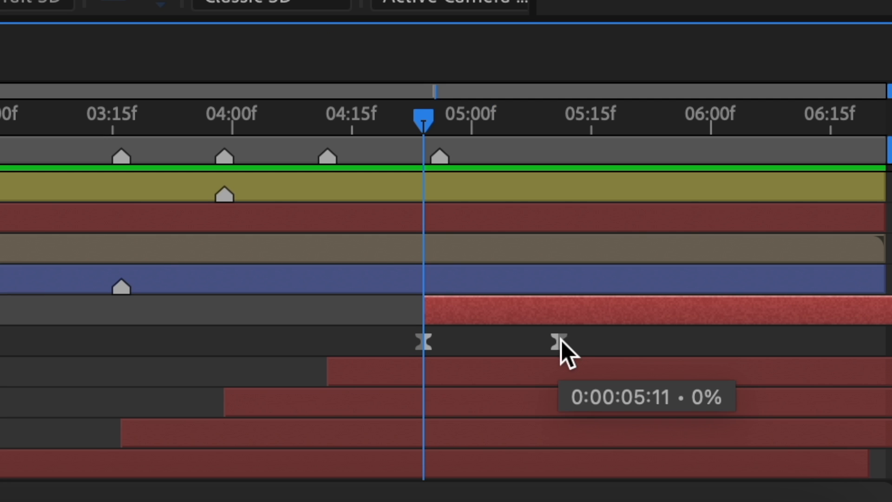
drag(560, 342, 498, 344)
key(super+d)
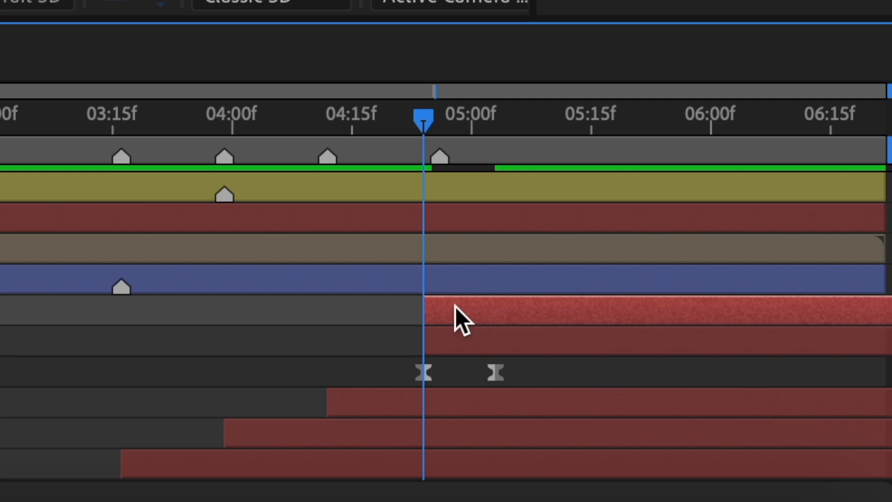
drag(456, 307, 488, 309)
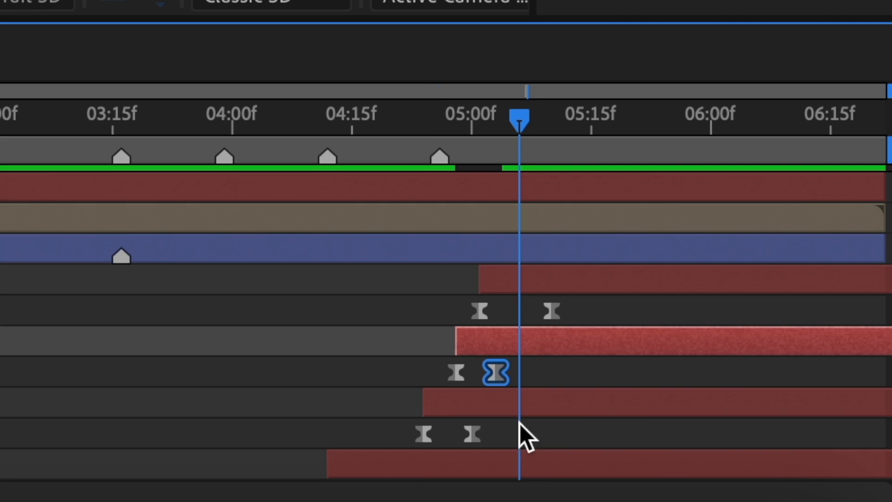
click(472, 434)
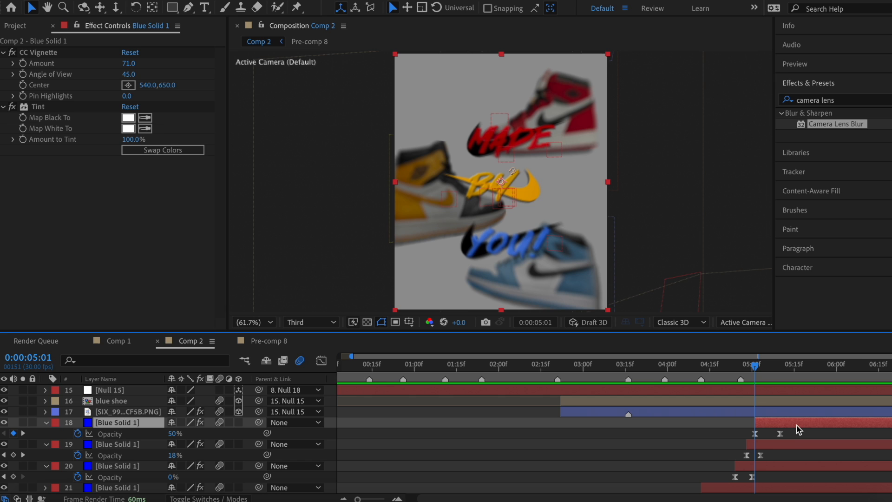
click(176, 432)
key(Return)
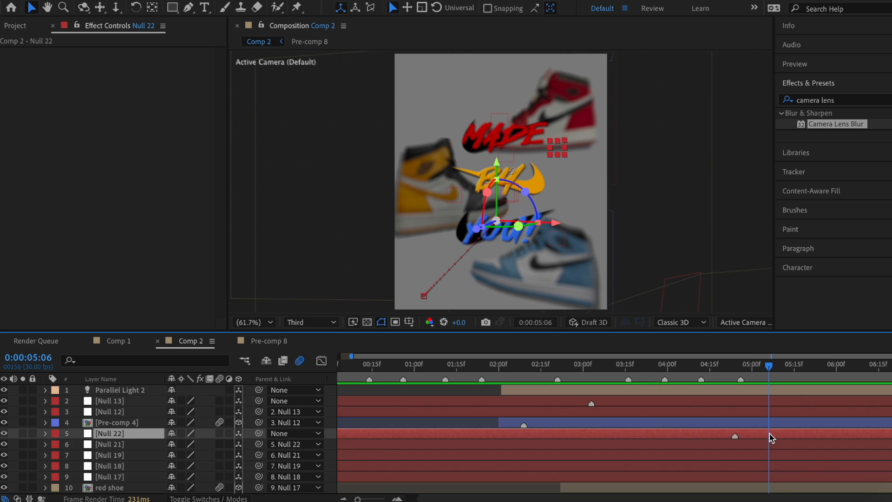
scroll(771, 438, down, 3)
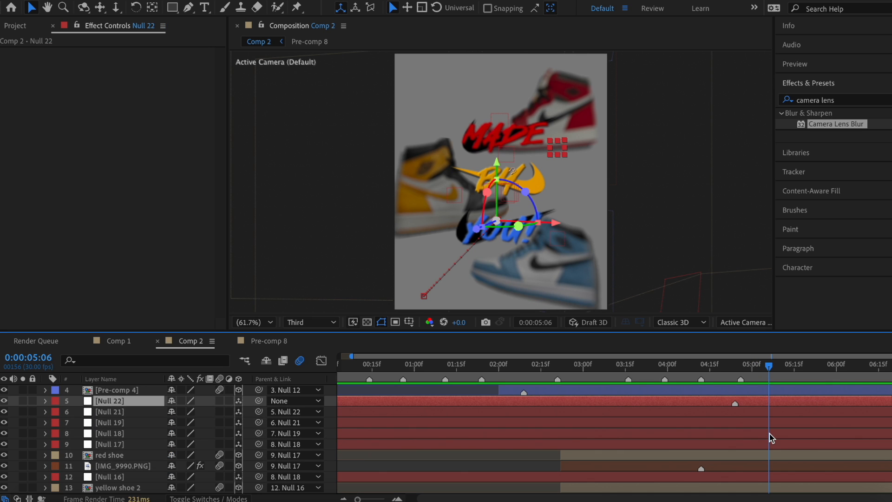
Step: Create 3D Null 23 as parent of Null 22 with a Position keyframe at 4:16
scroll(770, 437, up, 1)
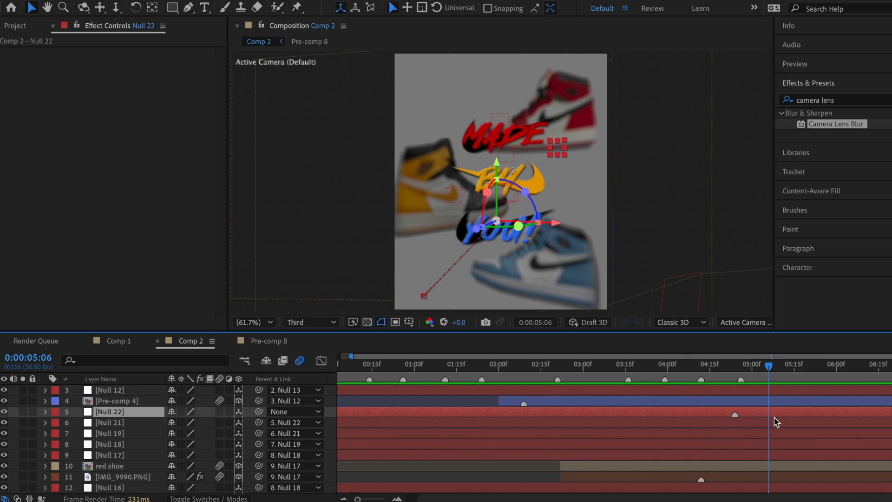
click(215, 0)
mouse_move(224, 3)
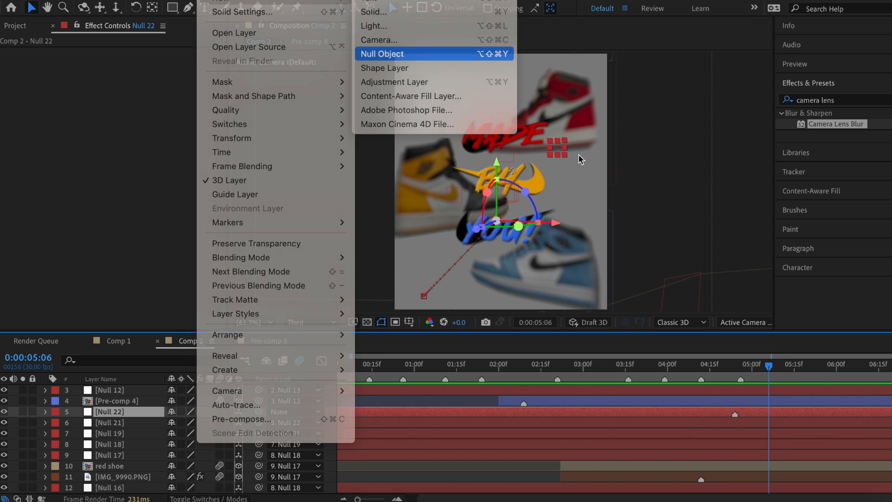
click(382, 54)
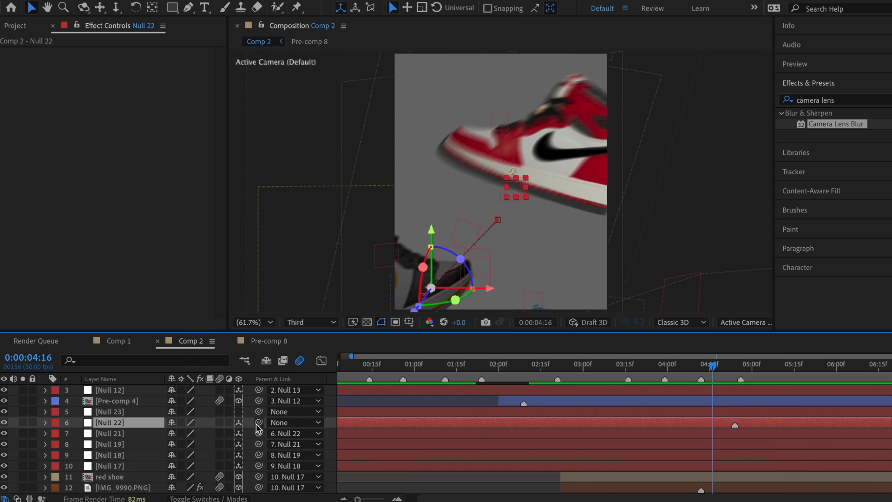
drag(259, 423, 770, 412)
click(239, 411)
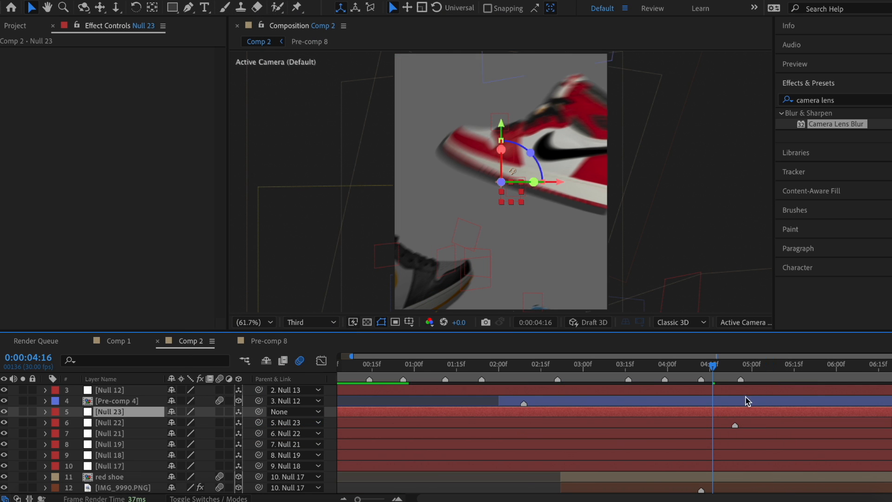
key(p)
click(79, 423)
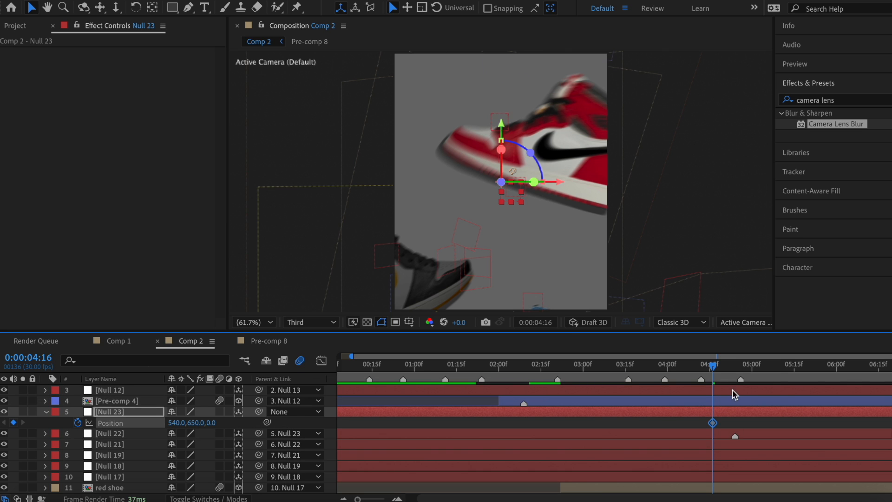
Step: At 5:09 push Null 23 to Z -781 and ease the motion to about 59% influence
drag(729, 366, 779, 374)
drag(218, 422, 145, 419)
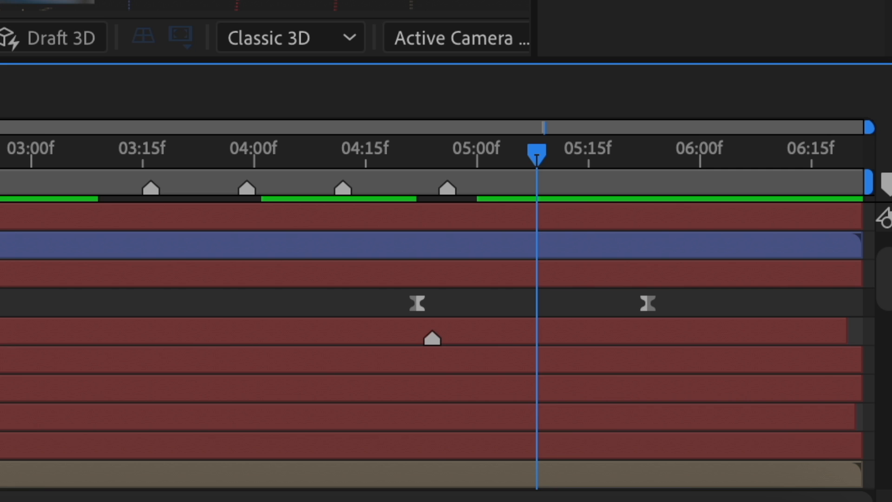
key(KP_Multiply)
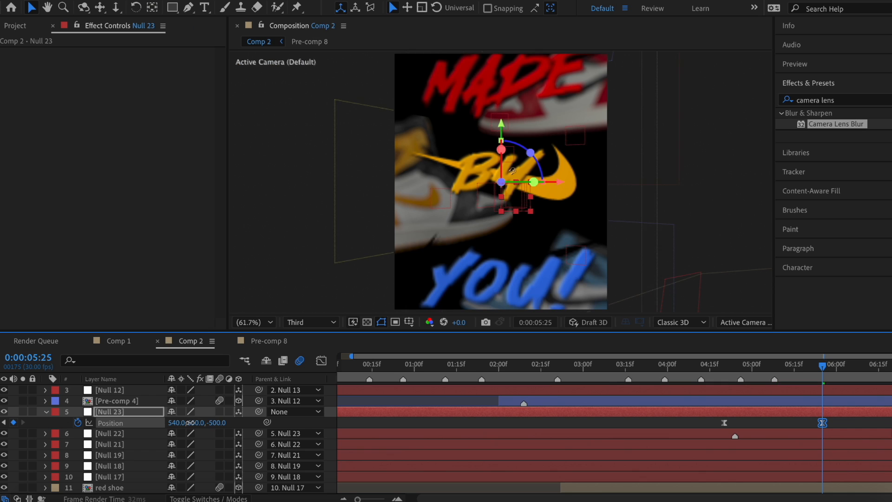
drag(217, 423, 30, 427)
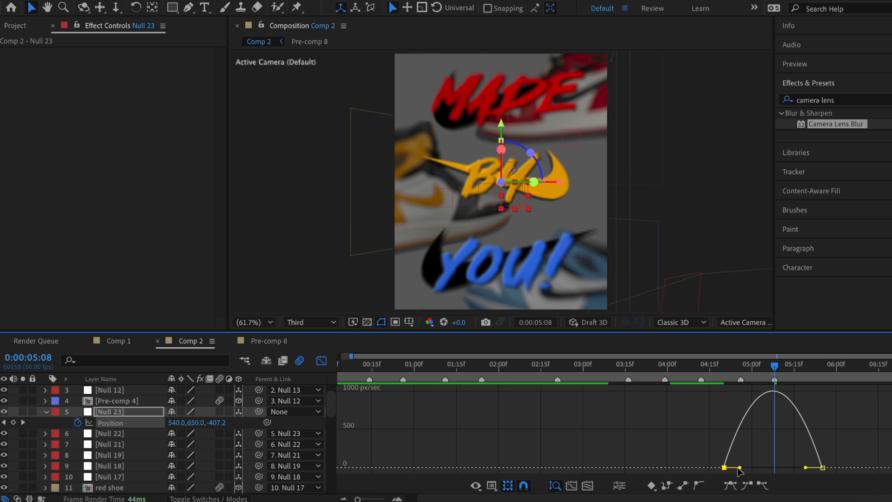
drag(740, 468, 794, 468)
key(shift+F3)
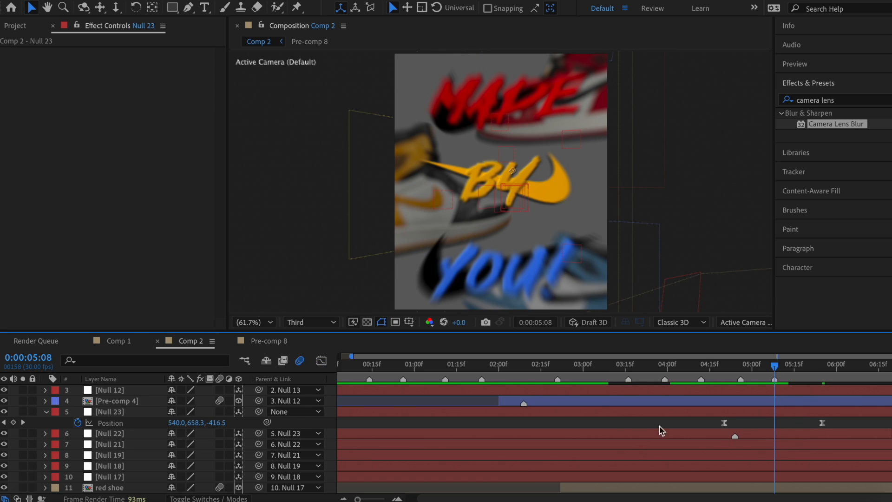
scroll(645, 419, down, 3)
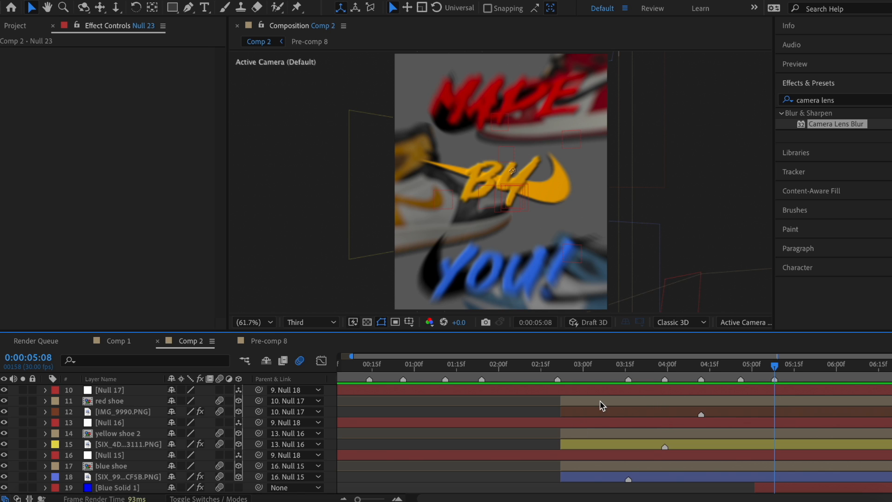
Step: Keyframe the red shoe's Opacity at 5:08 and 5:24 with Easy Ease
click(632, 408)
key(t)
click(78, 411)
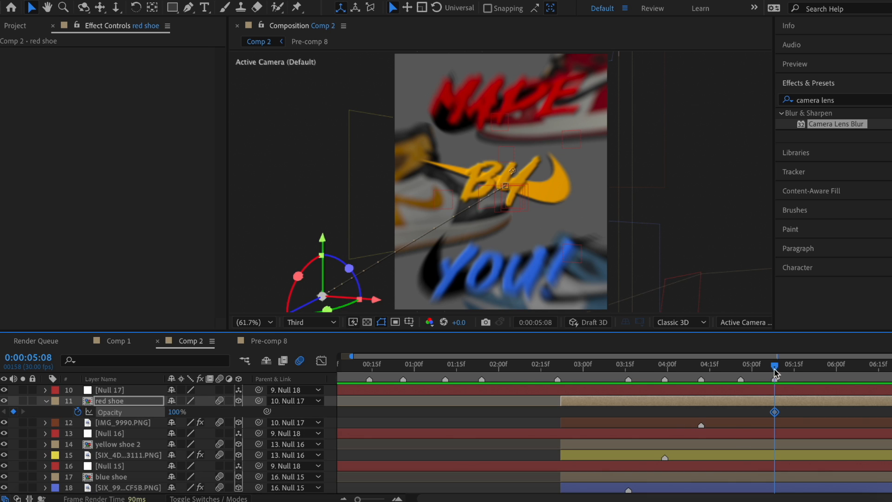
drag(774, 370, 821, 375)
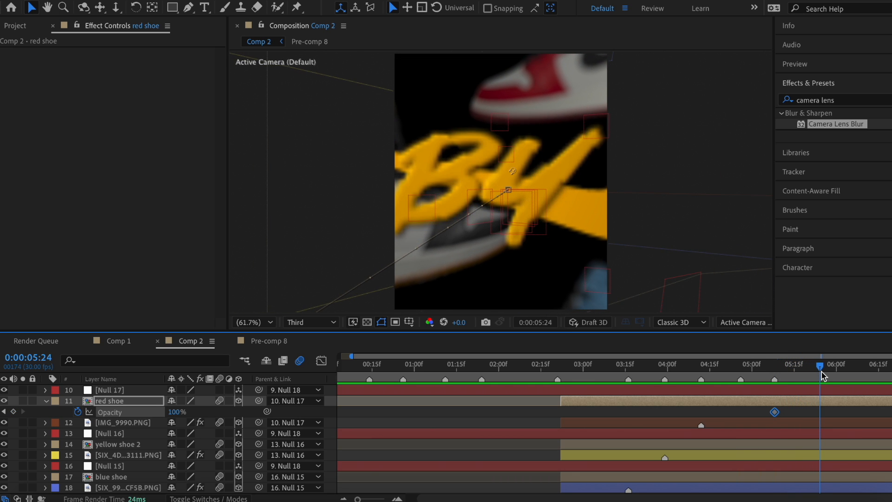
right_click(774, 411)
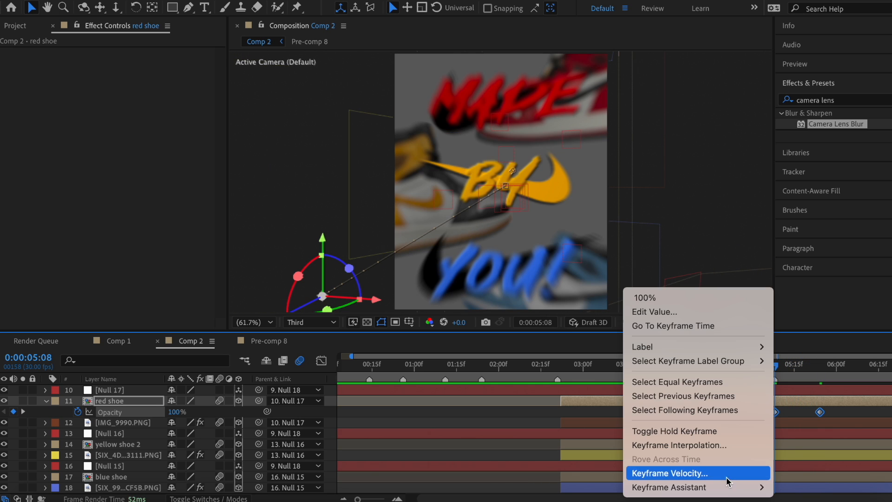
mouse_move(732, 487)
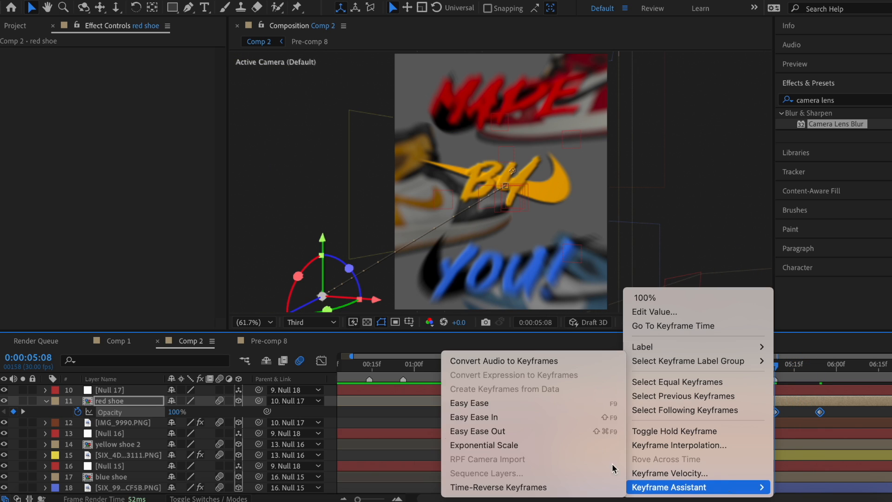
click(531, 404)
Step: Select the IMG_9990.PNG, yellow shoe 2, layer 15 and blue shoe layers, then review from 5:06 to 4:14
click(791, 423)
click(783, 445)
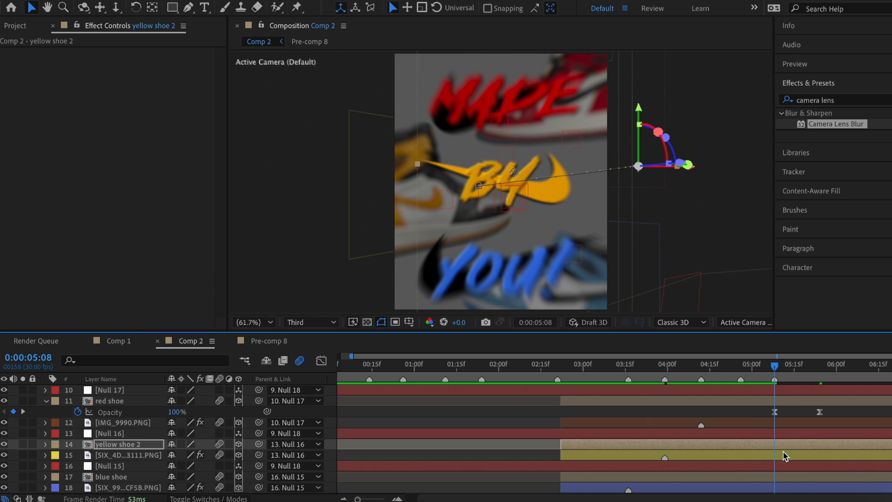
click(782, 455)
click(788, 476)
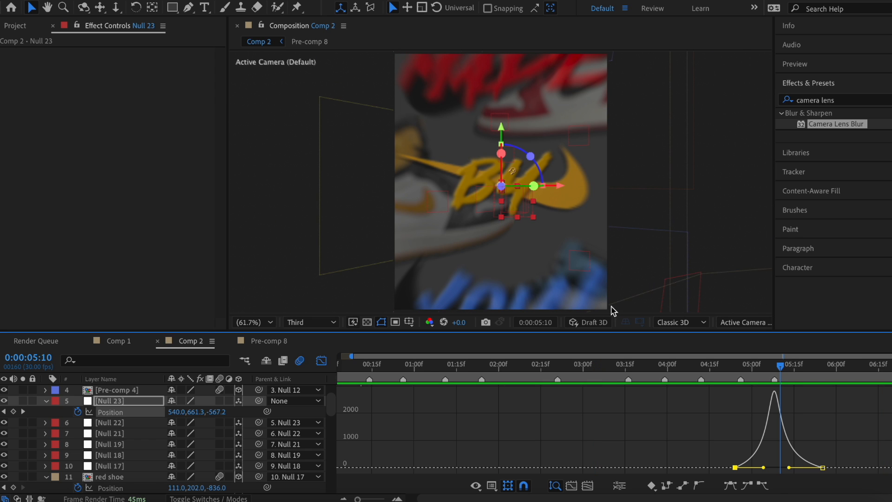
key(shift+F3)
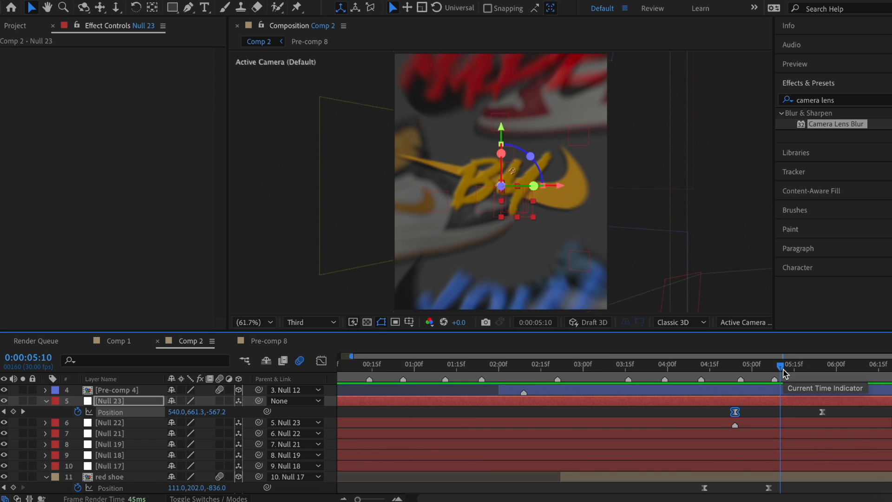
drag(781, 367, 773, 373)
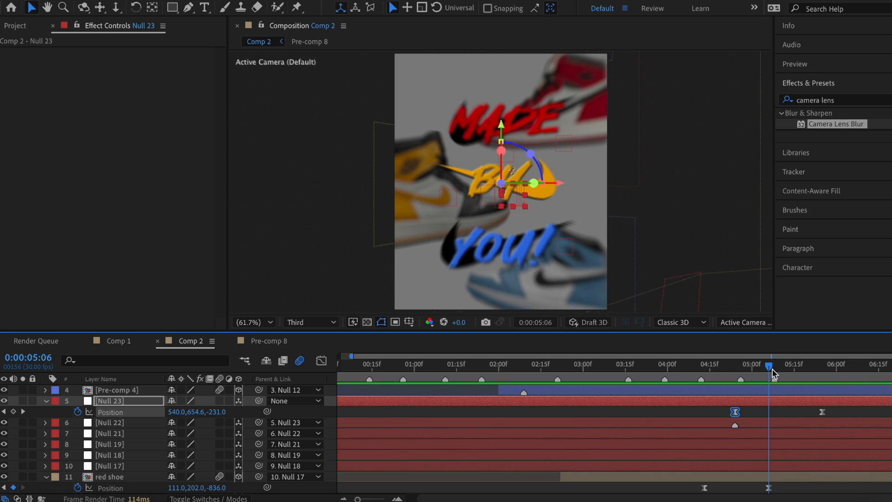
drag(772, 374, 708, 369)
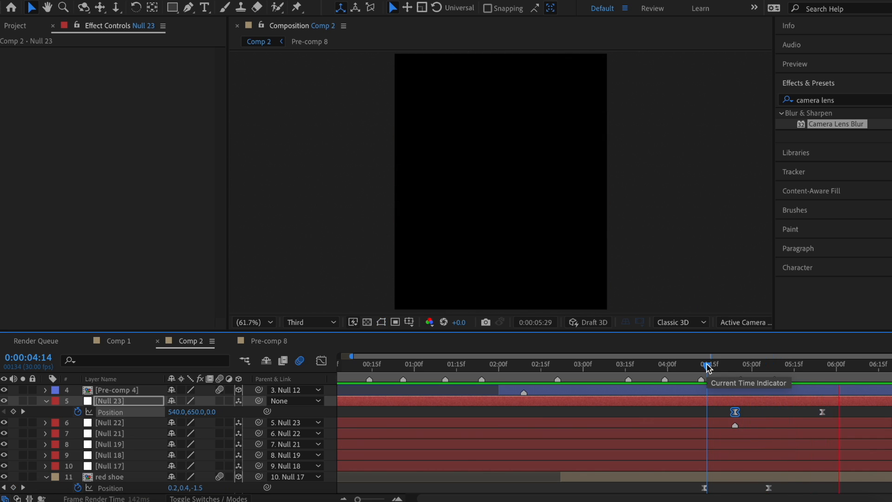